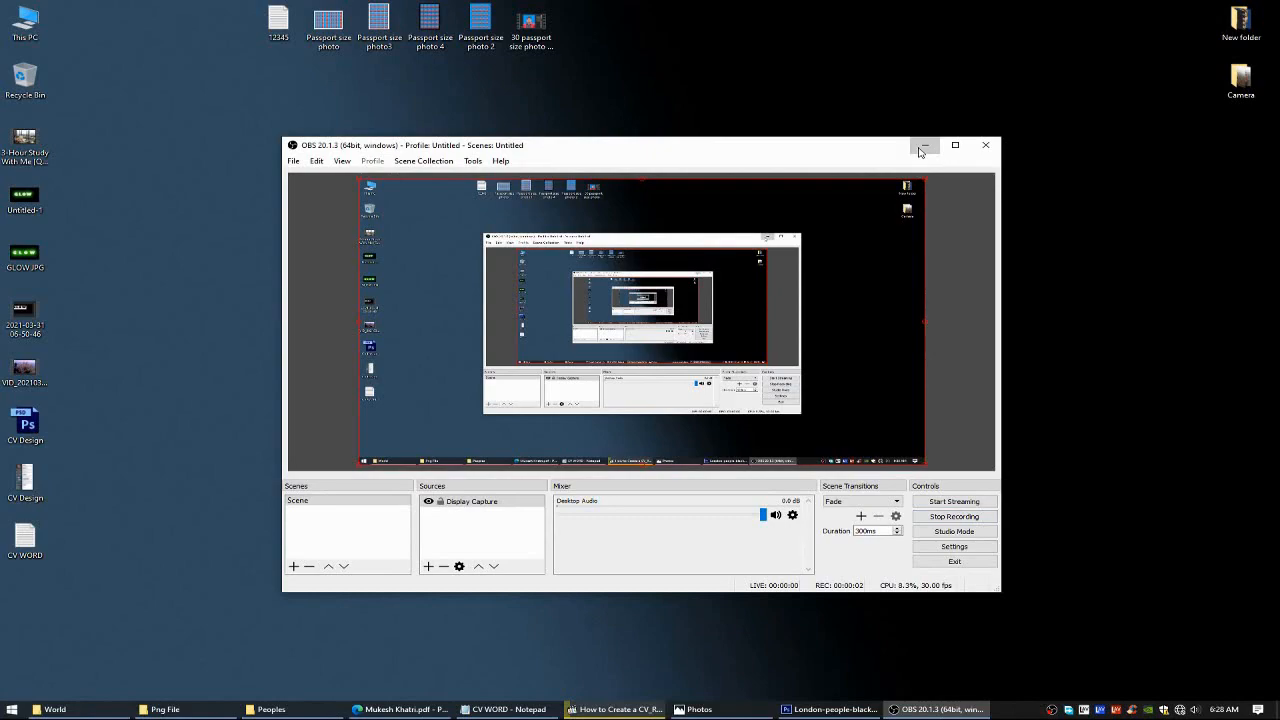
# Minimize OBS, refresh the desktop, and restore the Photoshop window showing the man's photo.
pyautogui.click(922, 146)
pyautogui.rightClick(735, 216)
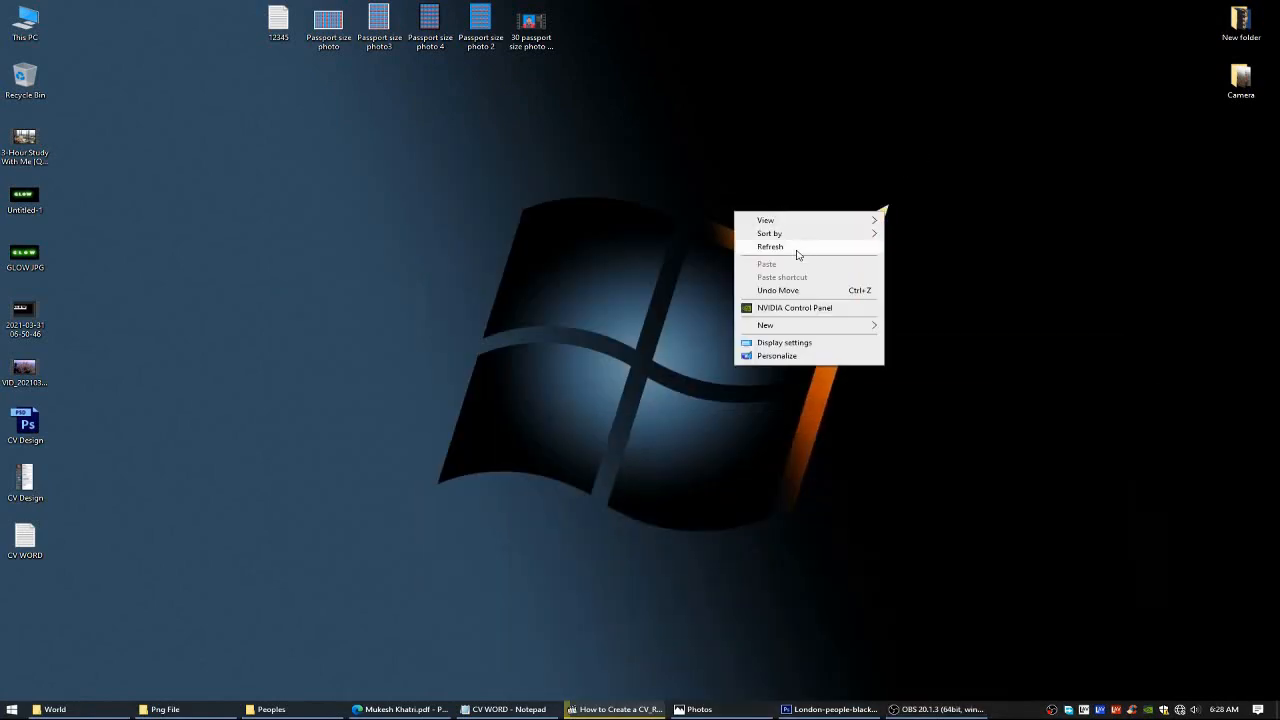
pyautogui.click(785, 249)
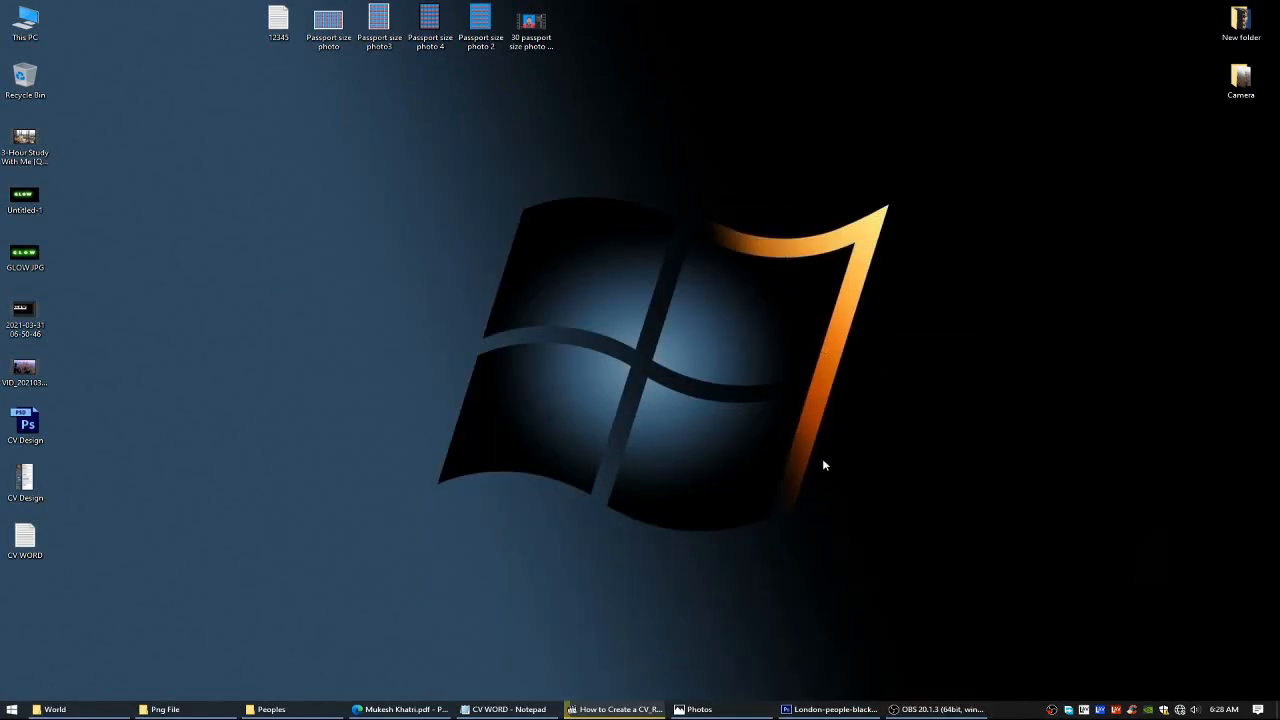
pyautogui.click(835, 709)
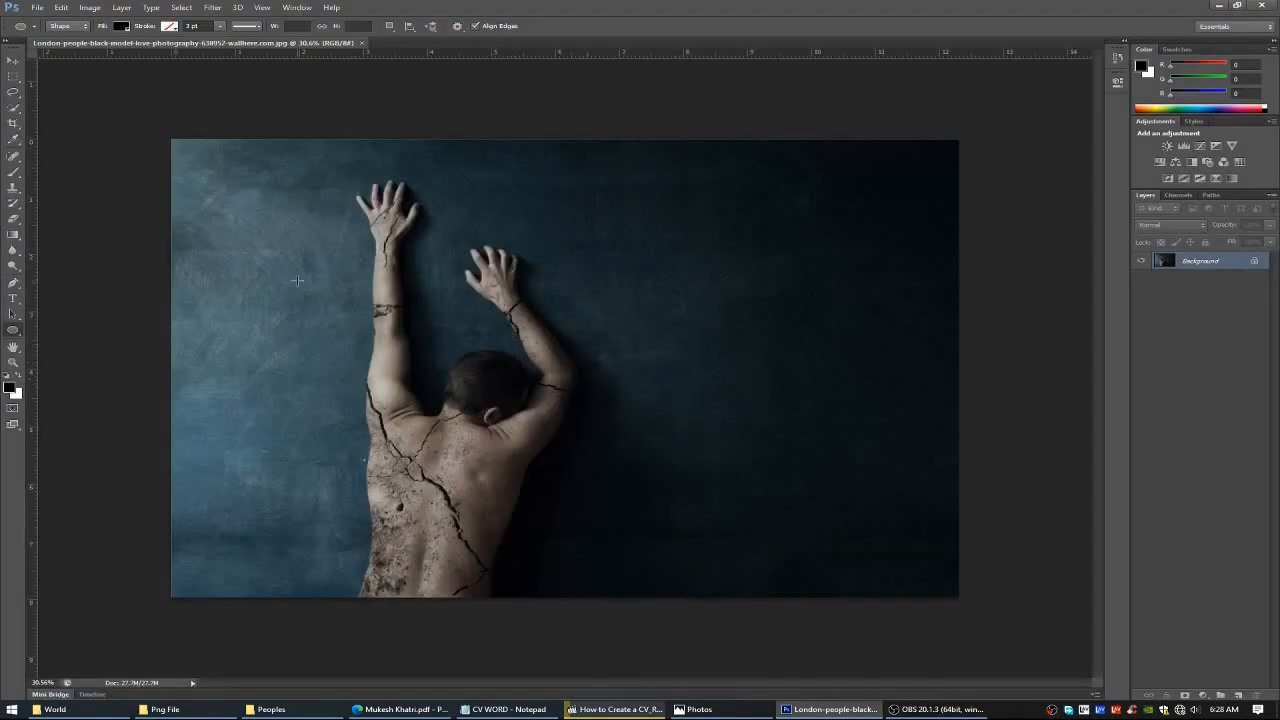
# Create a white CMYK document 'c v DESIGN', 7.267 × 10.693 in at 300 ppi.
pyautogui.click(37, 7)
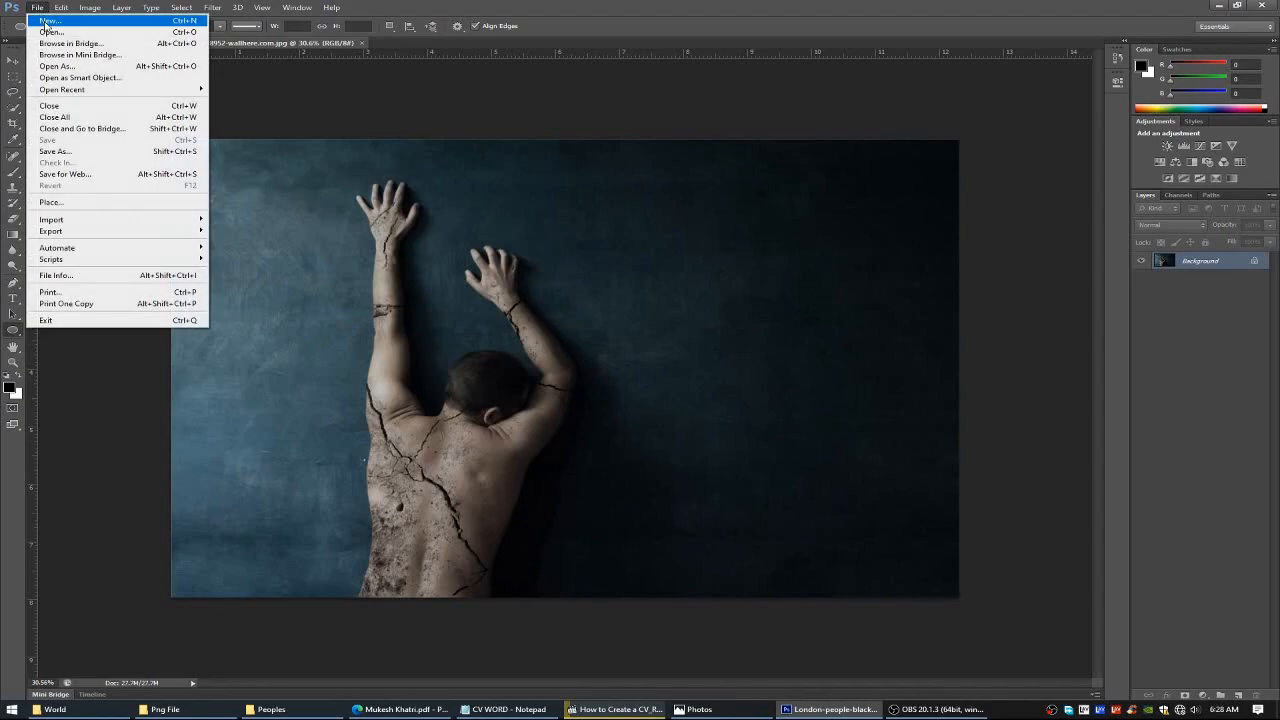
pyautogui.click(675, 396)
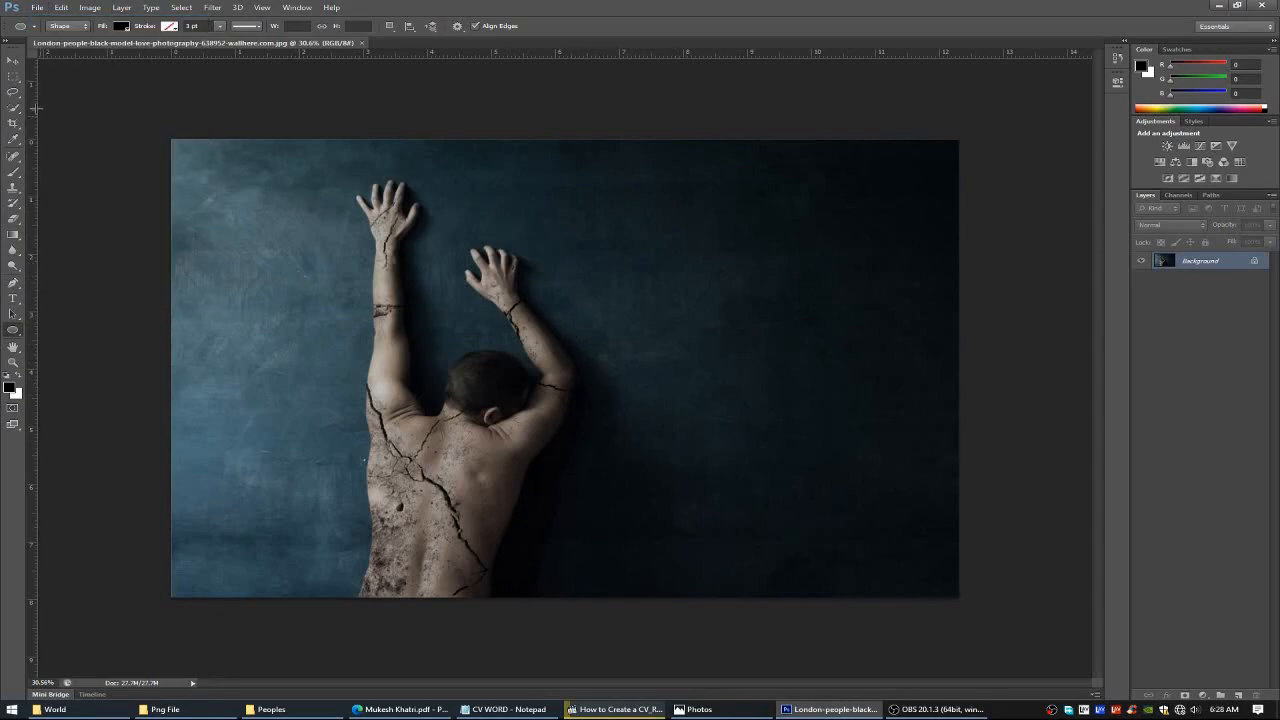
pyautogui.click(37, 7)
pyautogui.click(45, 24)
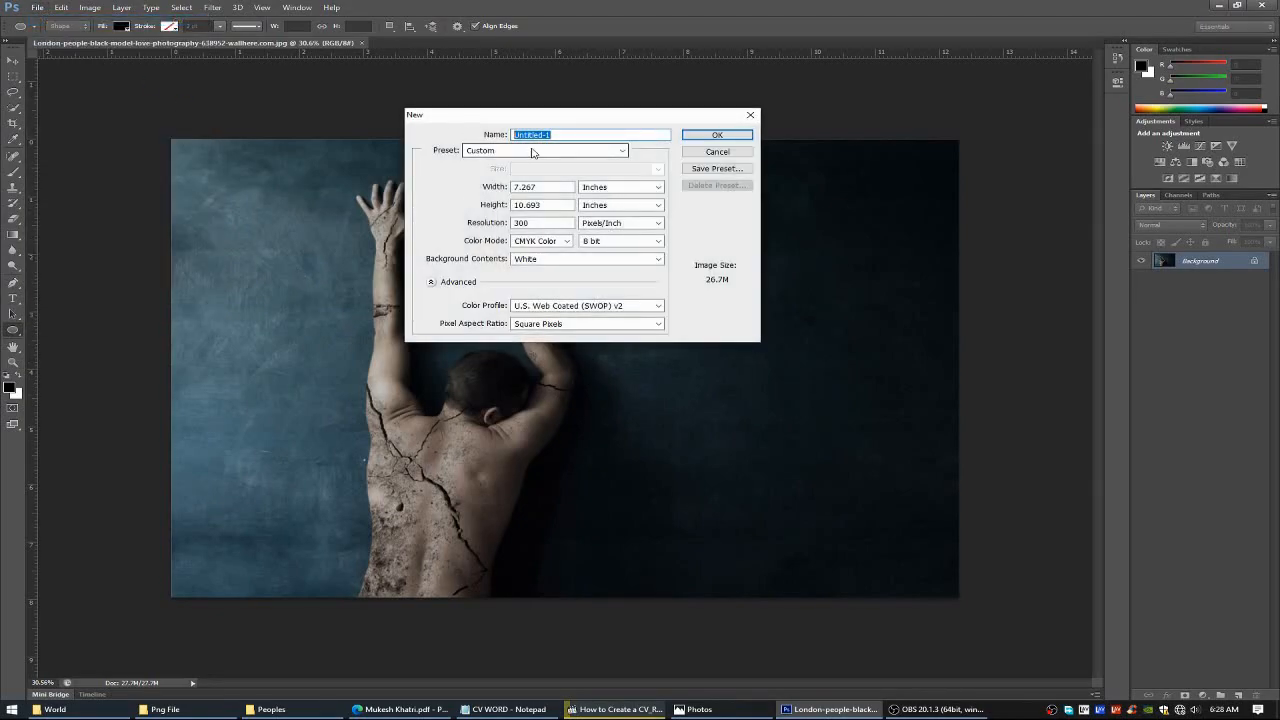
pyautogui.write('c v DESIGN')
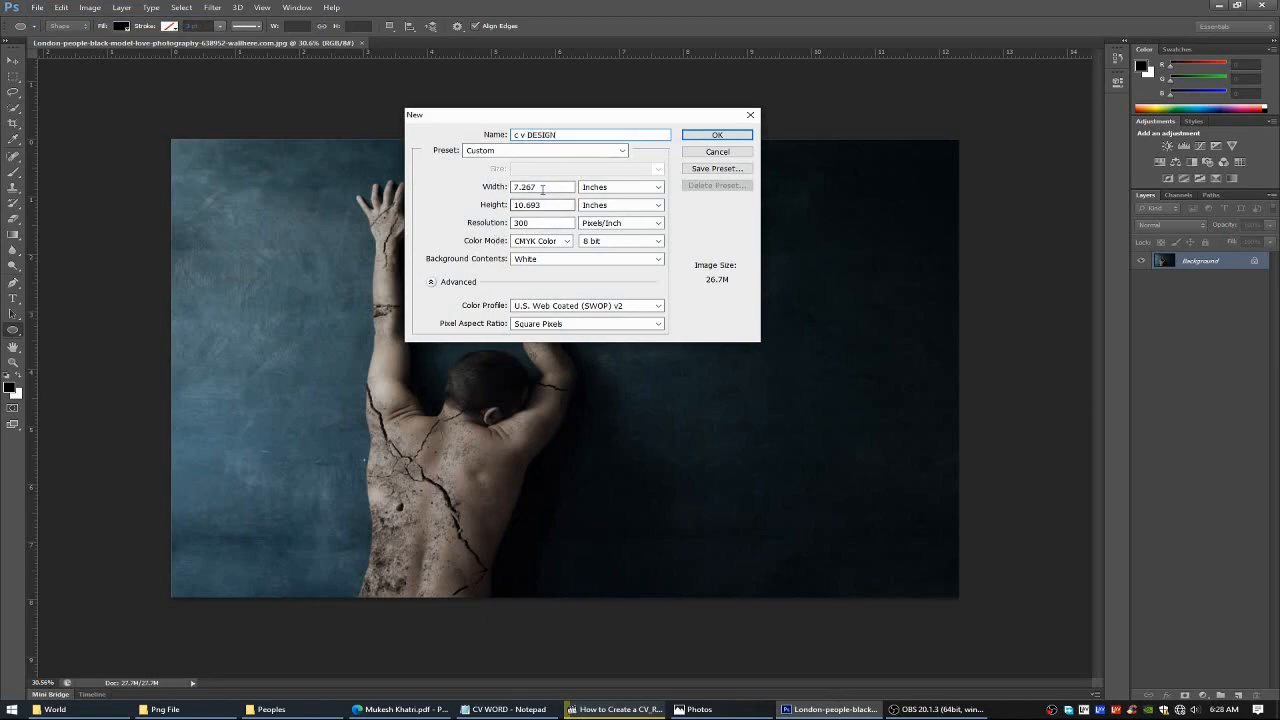
pyautogui.moveTo(543, 188); pyautogui.dragTo(513, 207)
pyautogui.moveTo(532, 225); pyautogui.dragTo(521, 228)
pyautogui.press('Return')
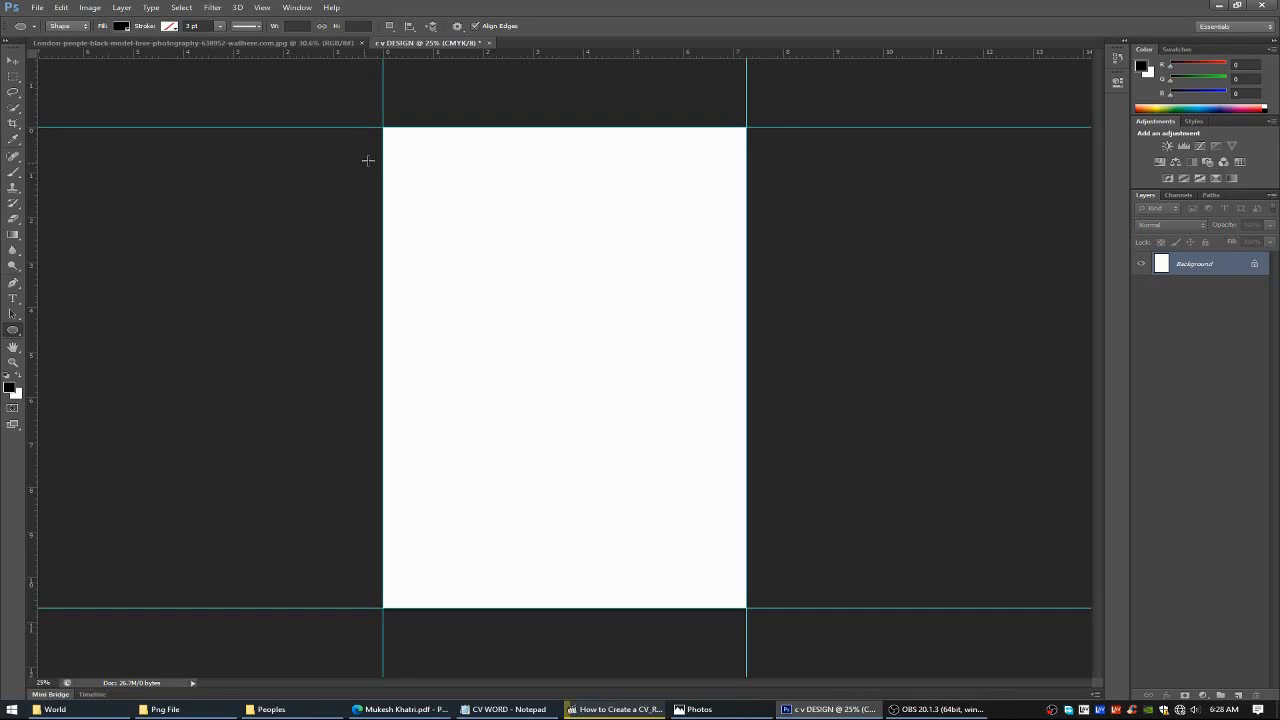
# Add a new layer and place guides along the page's top, bottom and side edges.
pyautogui.click(1238, 695)
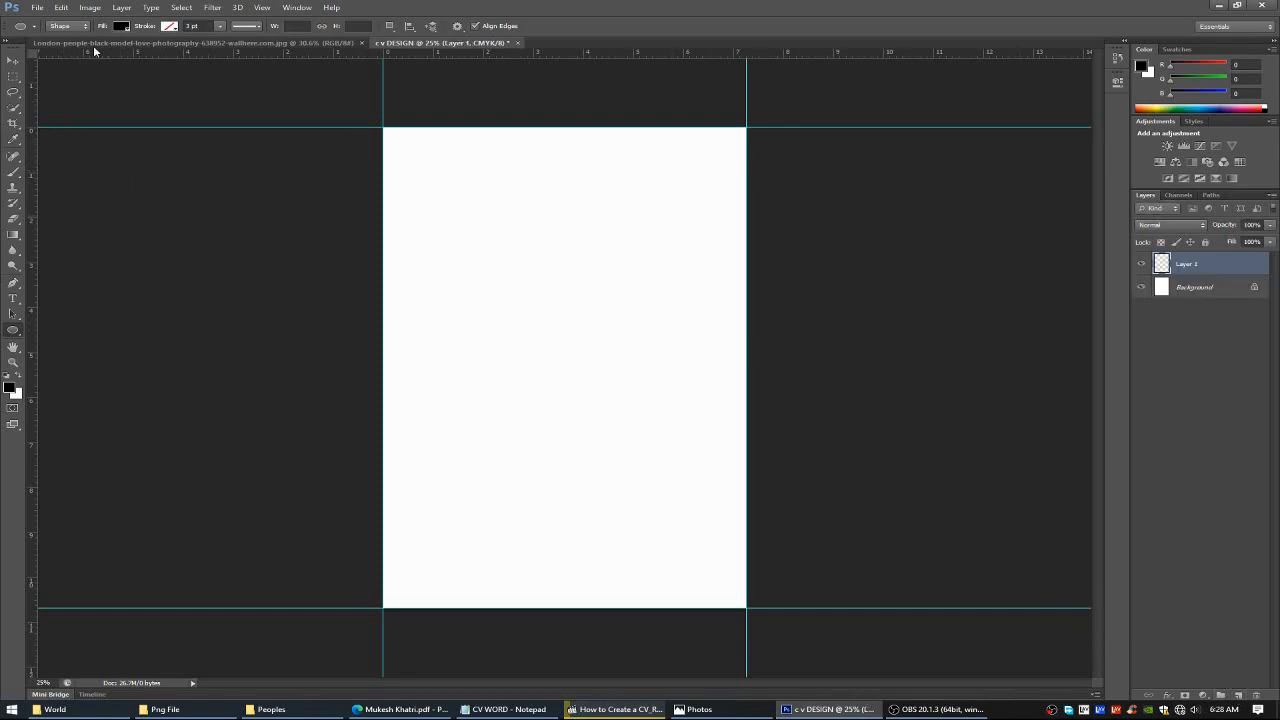
pyautogui.click(90, 8)
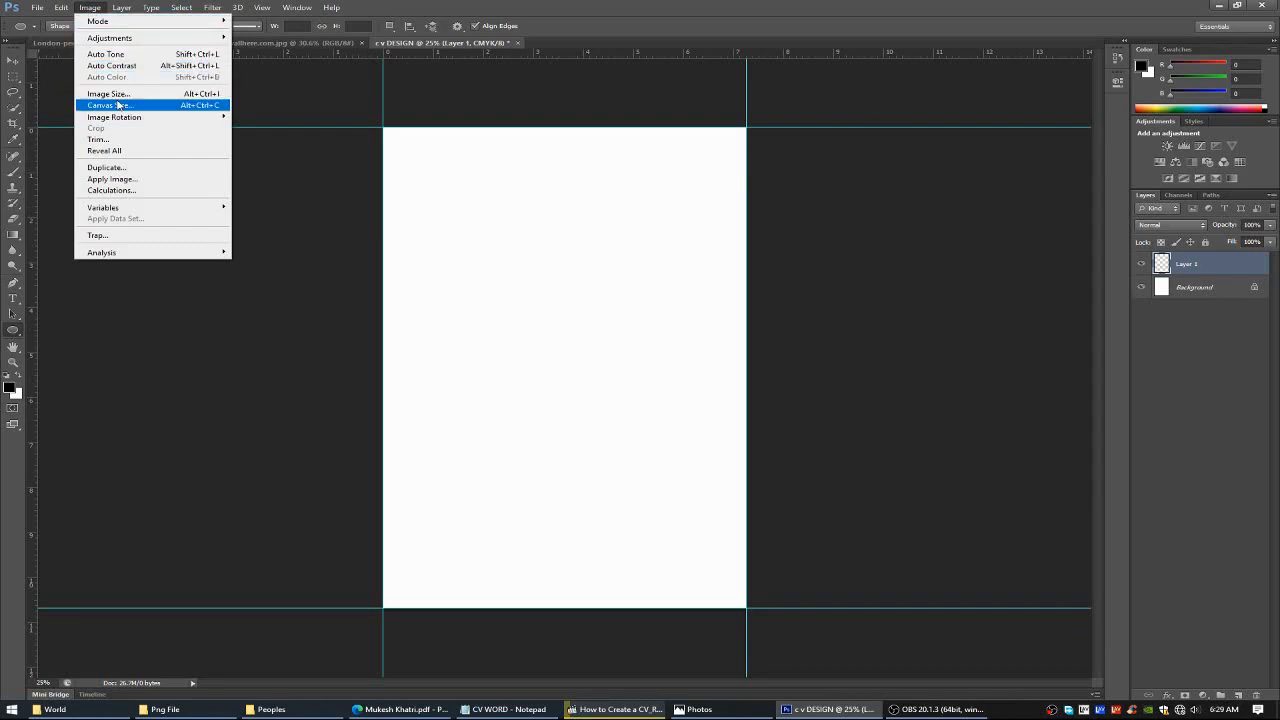
pyautogui.click(134, 108)
pyautogui.moveTo(516, 50); pyautogui.dragTo(534, 607)
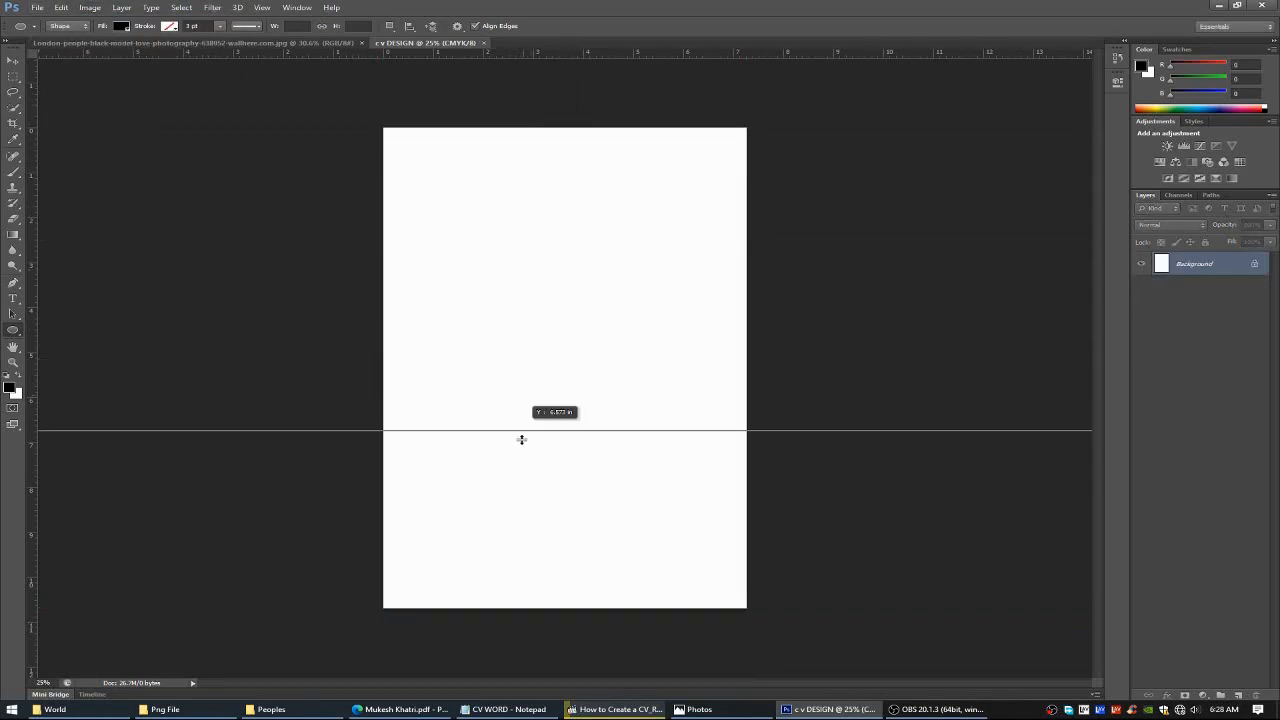
pyautogui.moveTo(555, 57); pyautogui.dragTo(555, 127)
pyautogui.moveTo(32, 206); pyautogui.dragTo(381, 193)
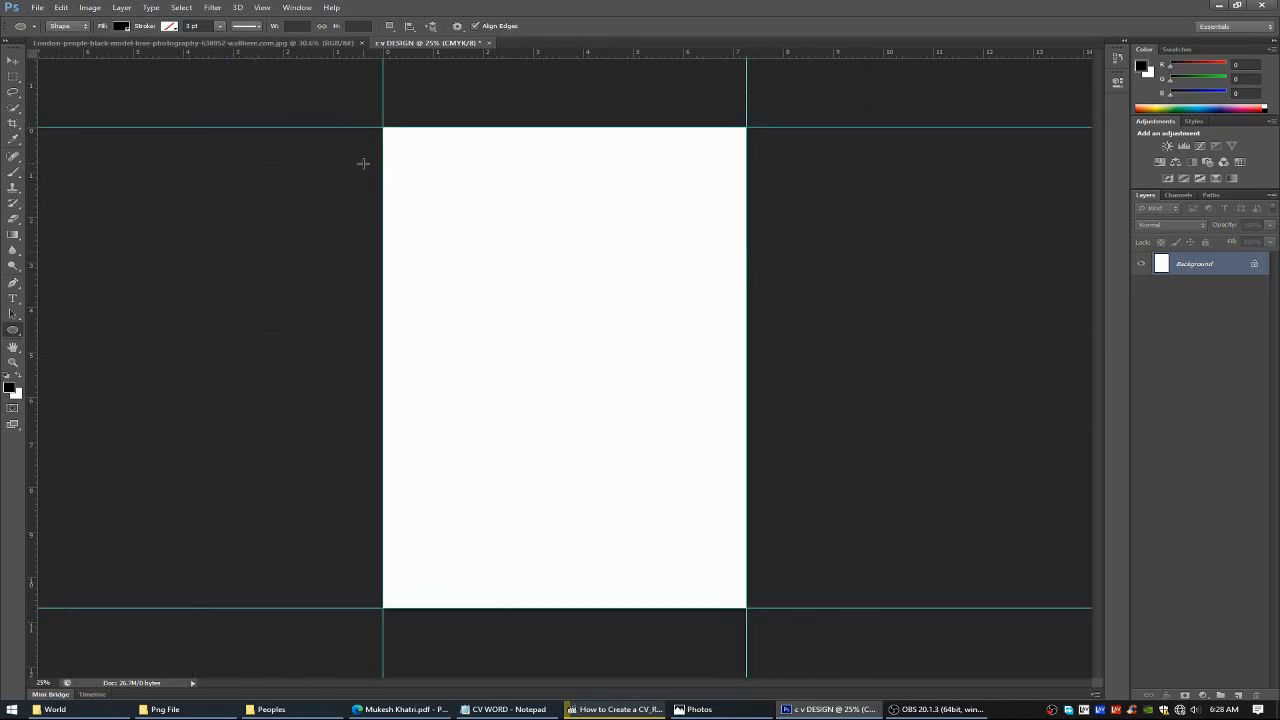
# Enlarge the canvas by 0.5 in width and height, then guide the new page edges.
pyautogui.click(1237, 695)
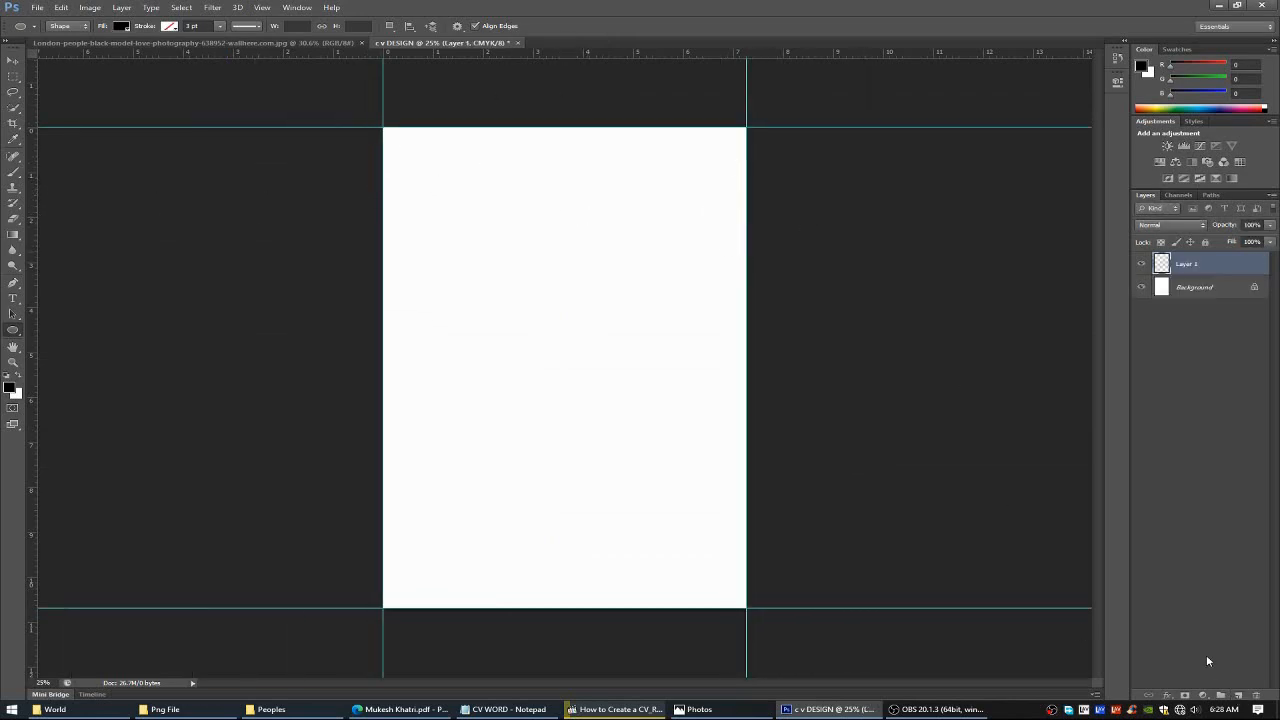
pyautogui.click(90, 7)
pyautogui.click(100, 104)
pyautogui.write('.5')
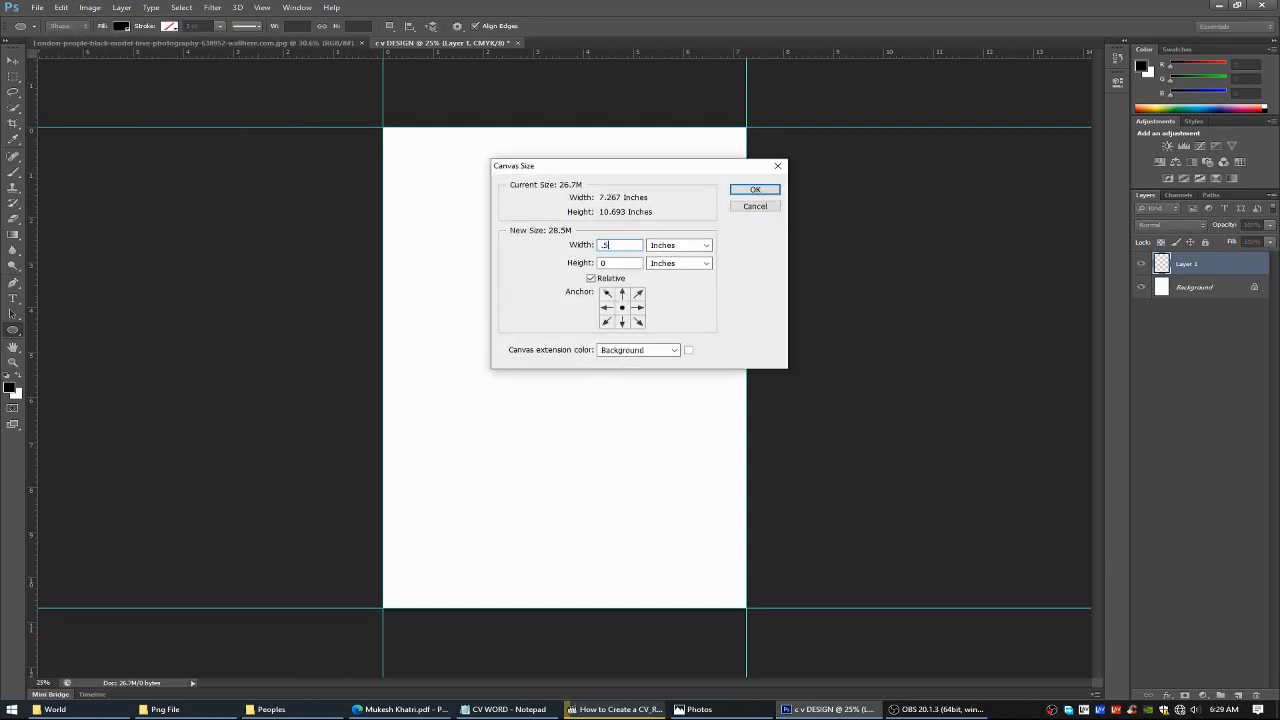
pyautogui.press('Tab')
pyautogui.write('.5')
pyautogui.click(748, 192)
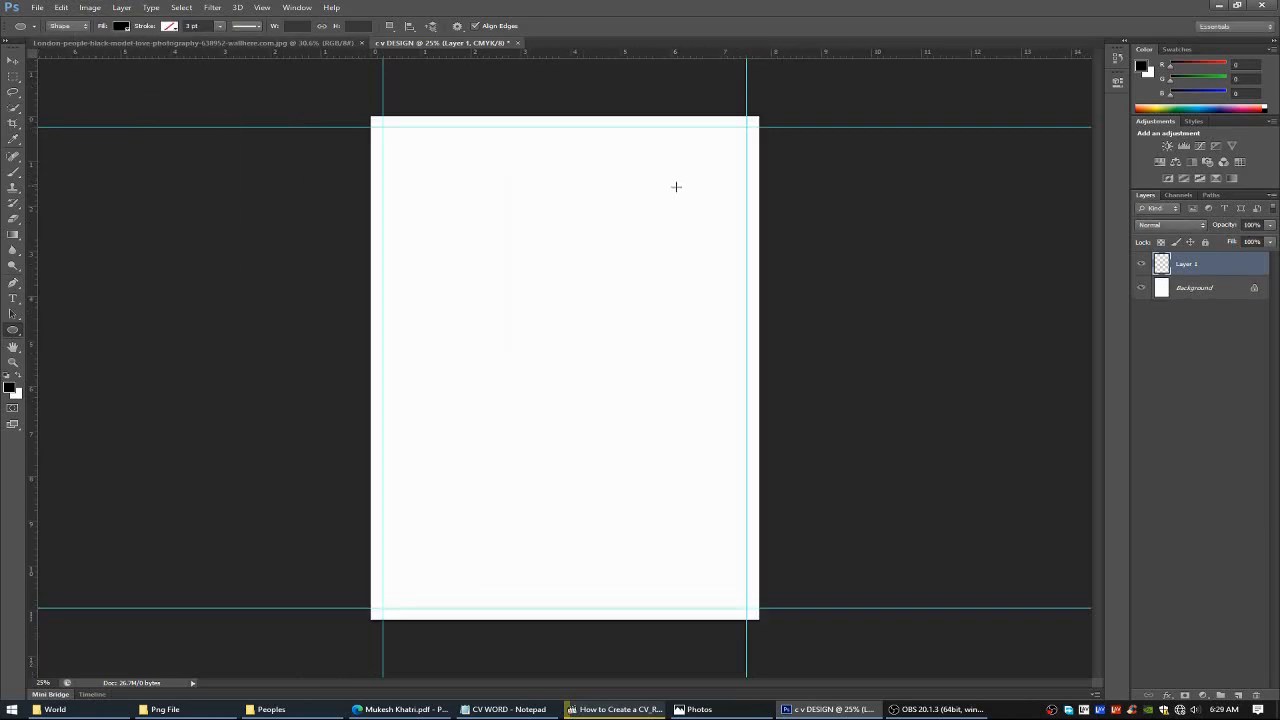
pyautogui.moveTo(636, 58); pyautogui.dragTo(638, 117)
pyautogui.moveTo(37, 283); pyautogui.dragTo(759, 280)
pyautogui.moveTo(38, 336); pyautogui.dragTo(370, 300)
# Enlarge the canvas by another relative 0.5 in in both width and height.
pyautogui.click(90, 7)
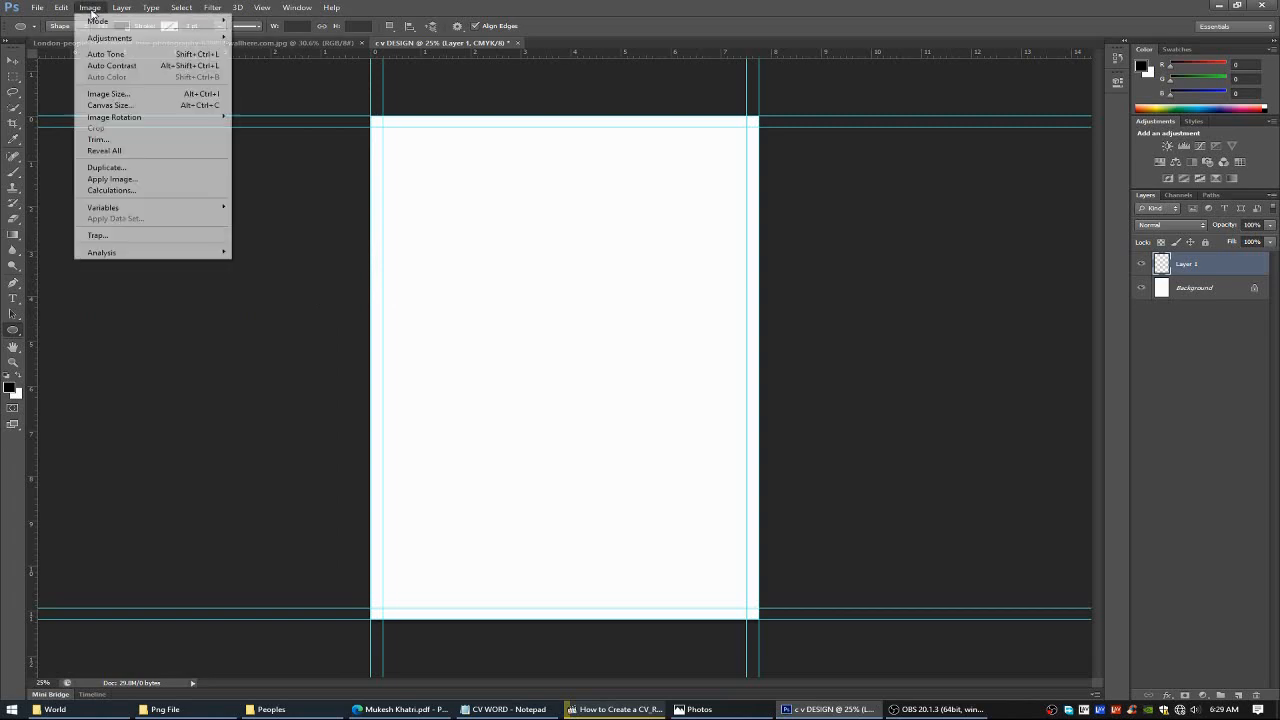
pyautogui.click(140, 106)
pyautogui.write('.5')
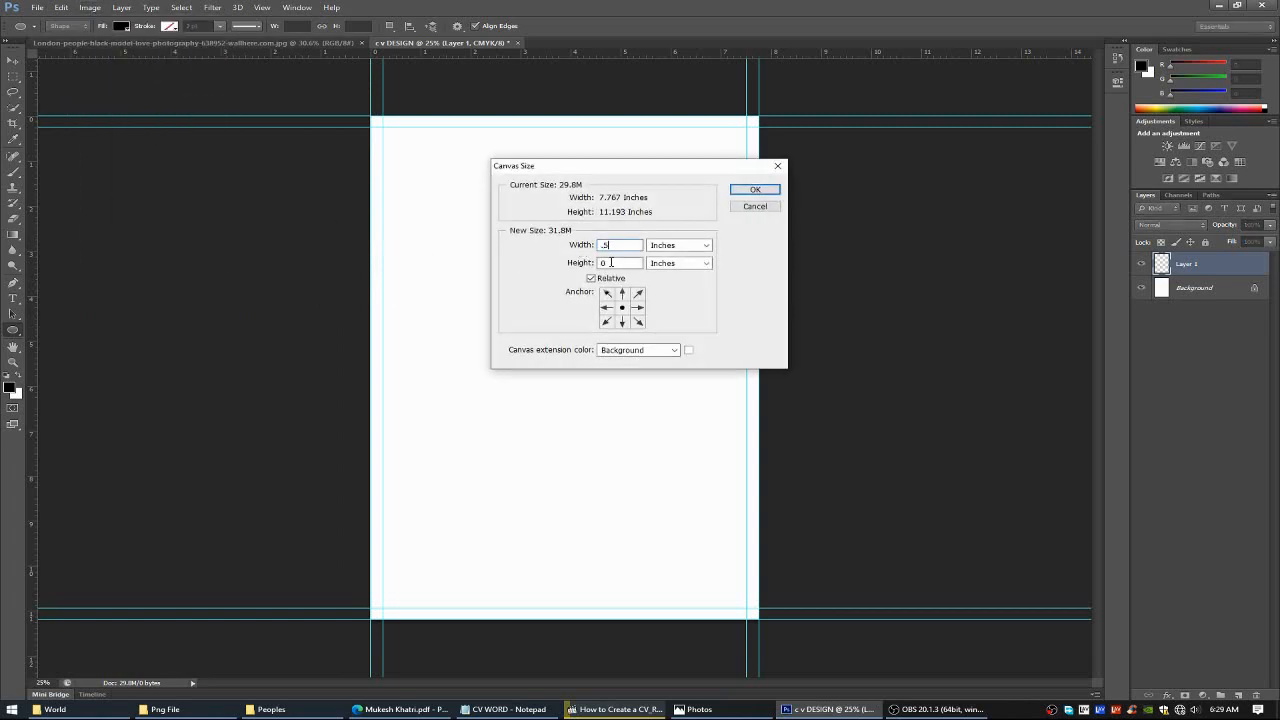
pyautogui.moveTo(609, 264); pyautogui.dragTo(568, 267)
pyautogui.write('.5')
pyautogui.click(758, 191)
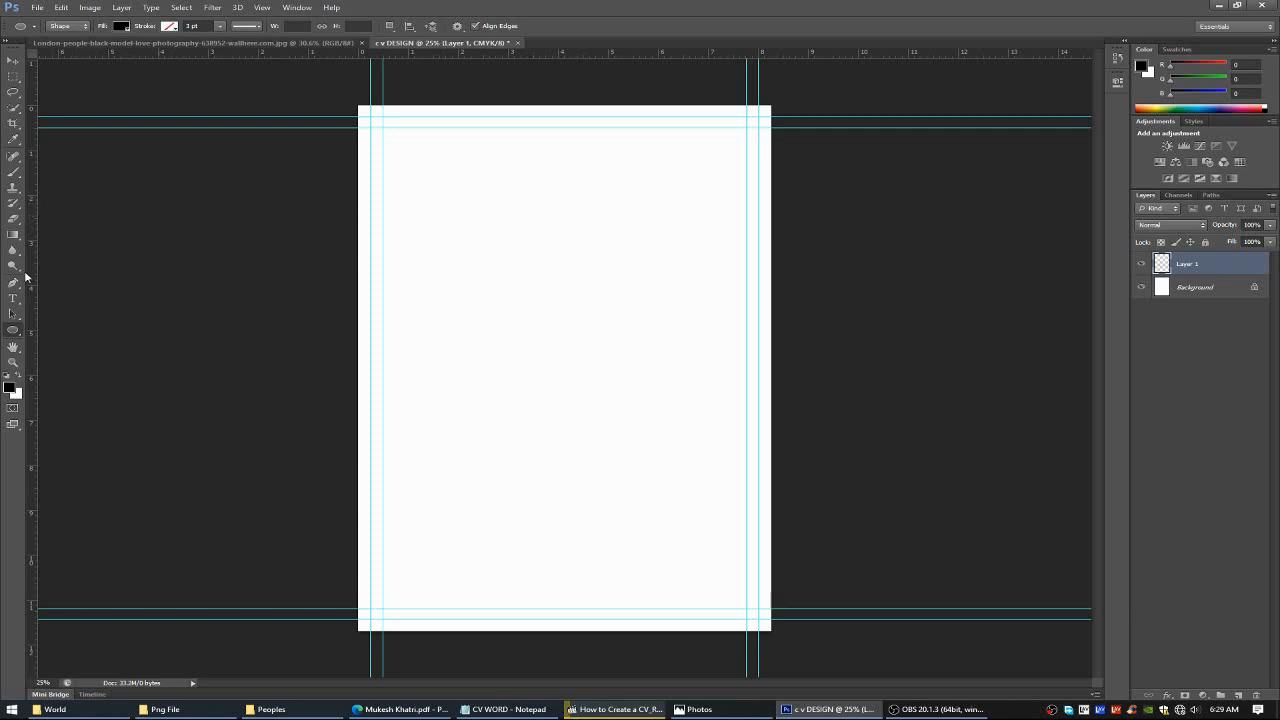
# Draw a page-sized rectangle with the Rectangle Tool and give it a gray fill.
pyautogui.rightClick(20, 333)
pyautogui.click(66, 332)
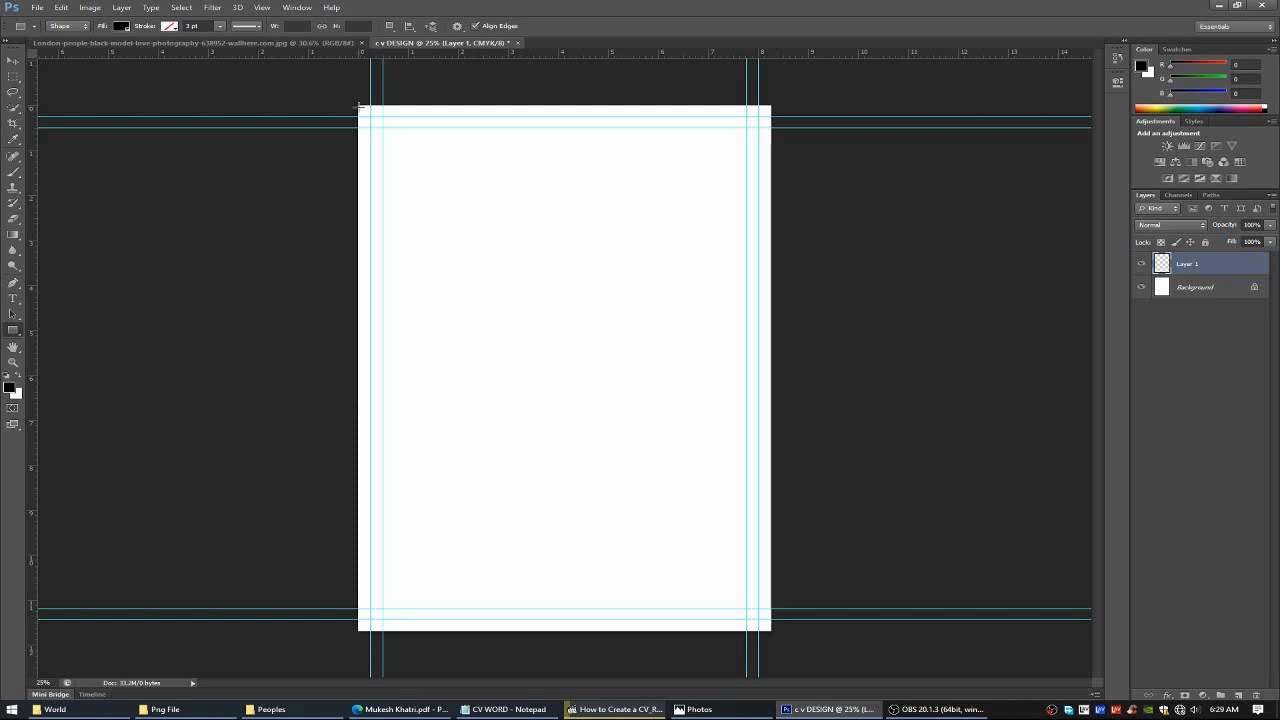
pyautogui.moveTo(358, 105); pyautogui.dragTo(766, 627)
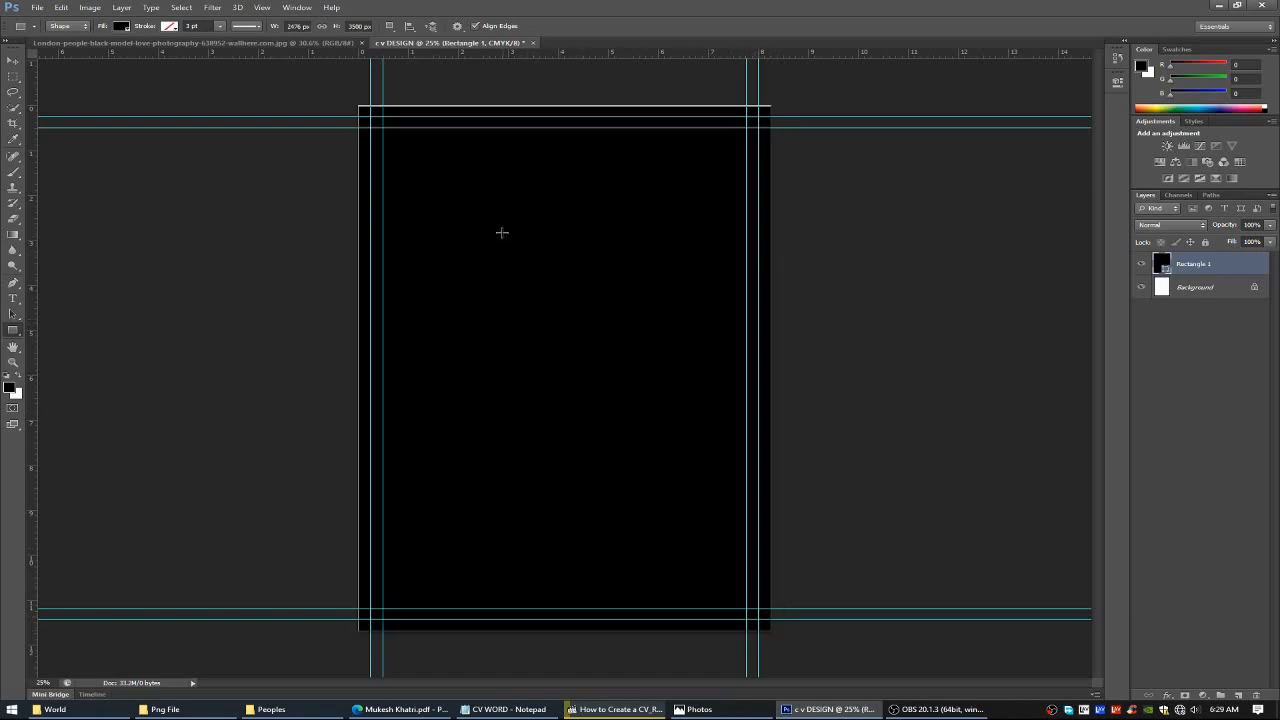
pyautogui.click(121, 25)
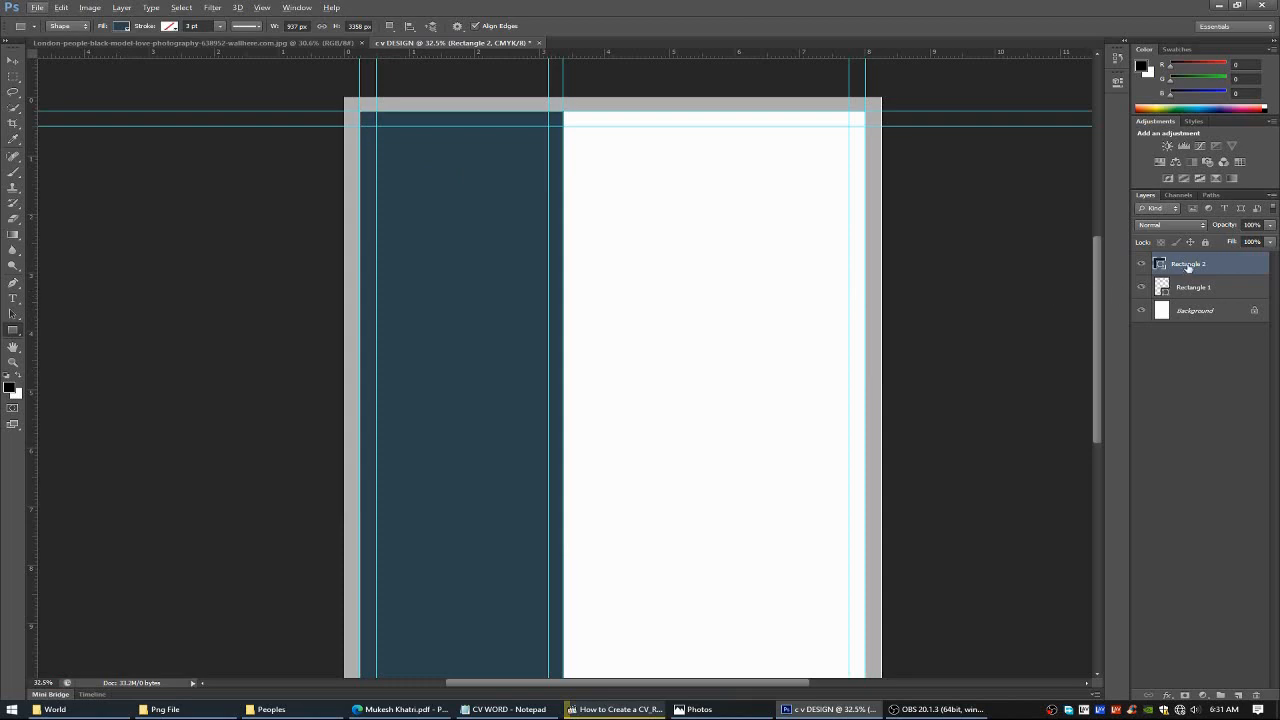
# Subtract an inner rectangle along the margin guides, leaving a gray border frame.
pyautogui.click(1239, 695)
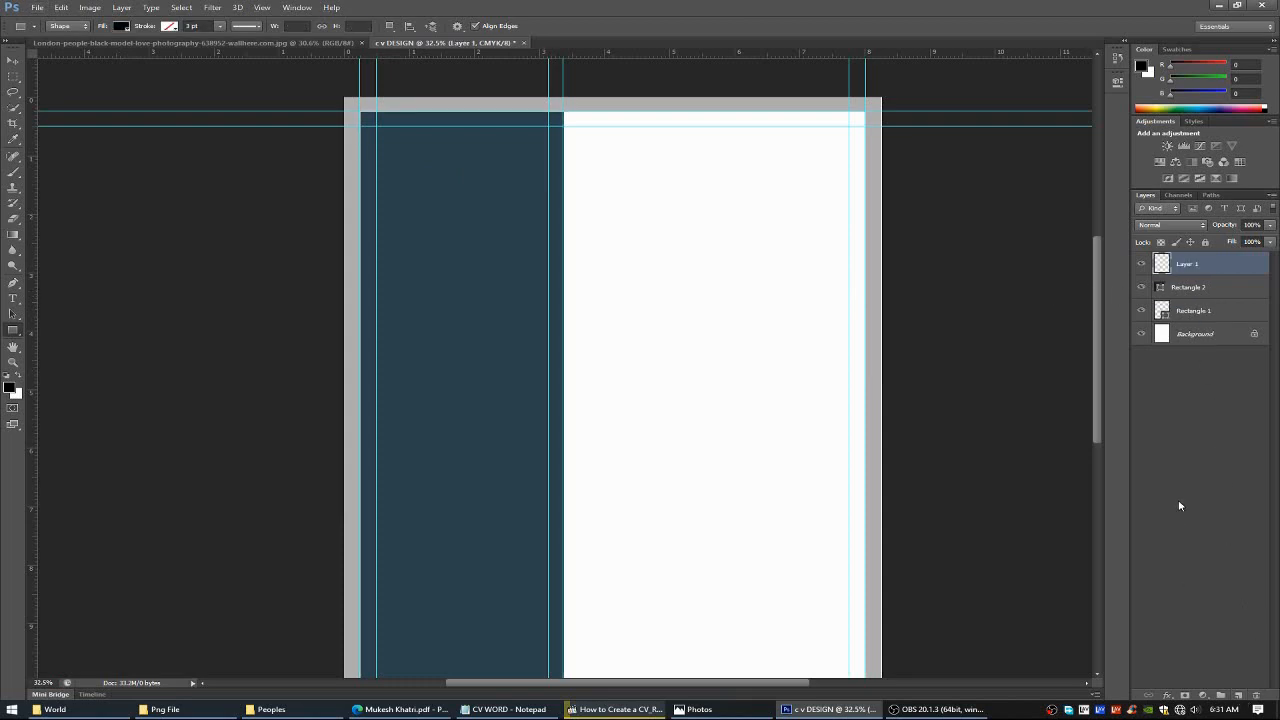
pyautogui.rightClick(17, 336)
pyautogui.click(57, 352)
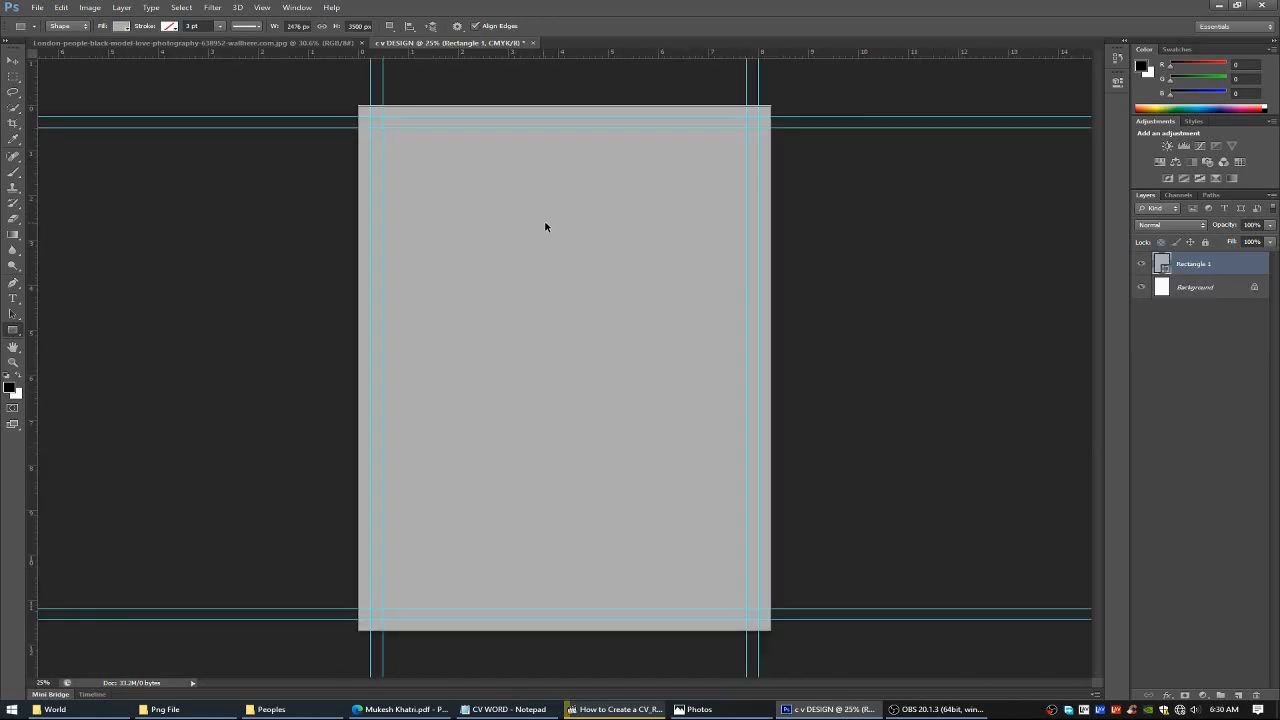
pyautogui.hotkey('ctrl', 't')
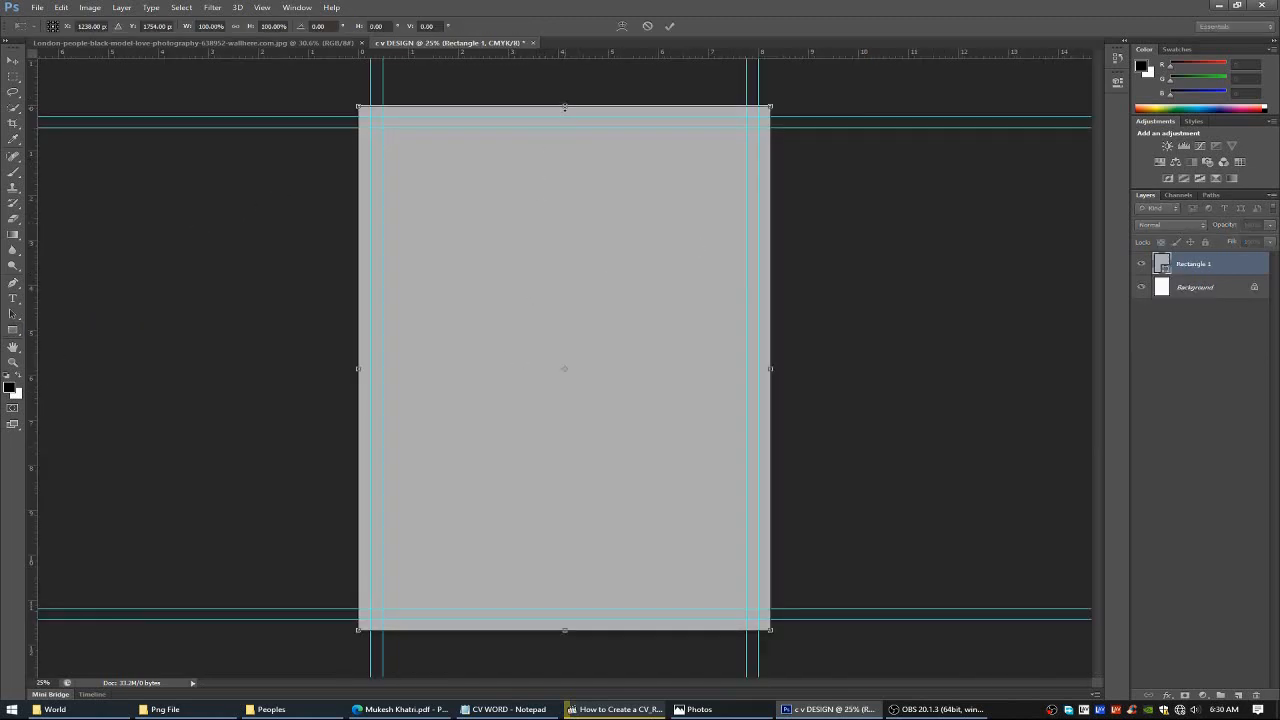
pyautogui.click(669, 25)
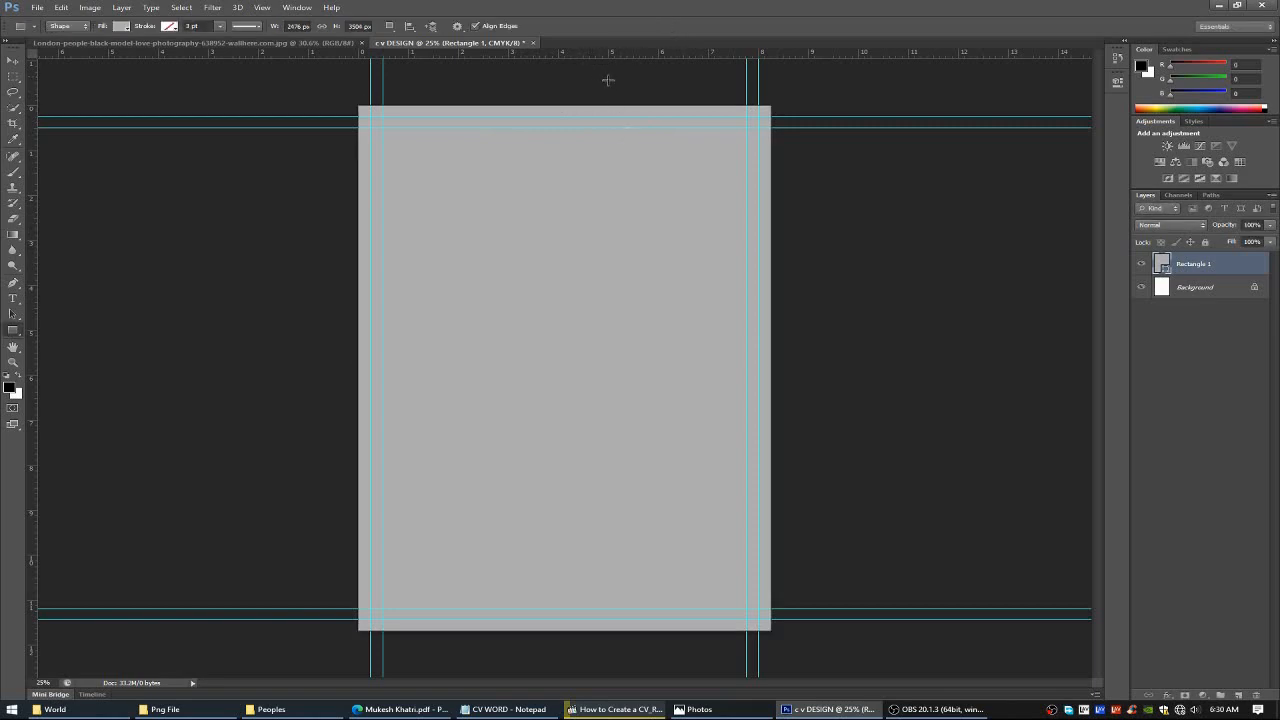
pyautogui.click(391, 28)
pyautogui.click(411, 63)
pyautogui.moveTo(370, 117); pyautogui.dragTo(757, 619)
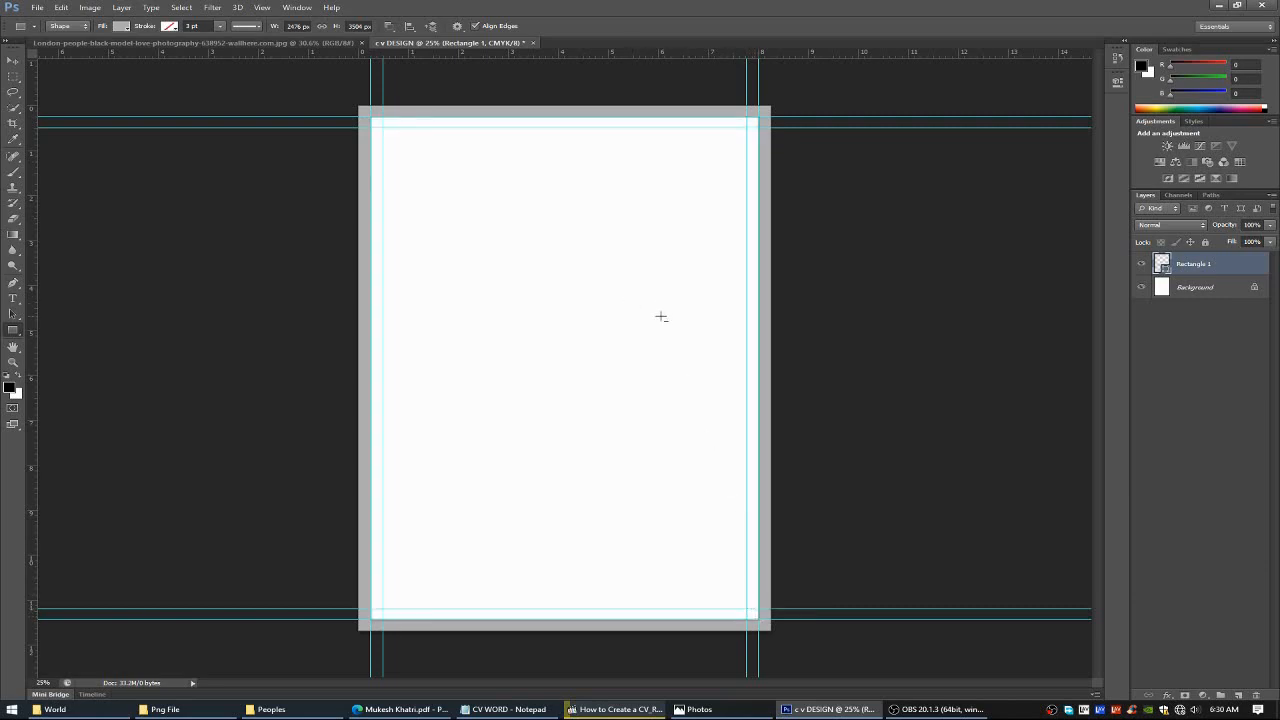
# Draw a tall rectangle from the top-left margin for the left sidebar.
pyautogui.click(13, 61)
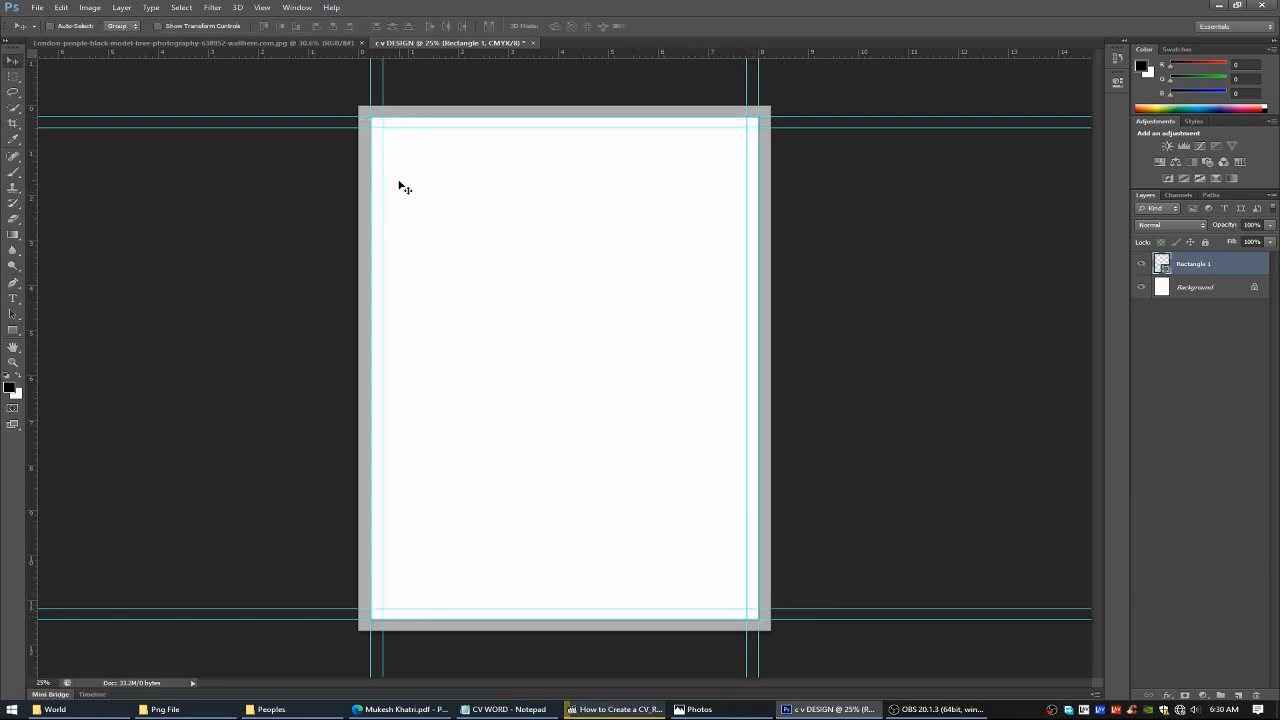
pyautogui.click(13, 332)
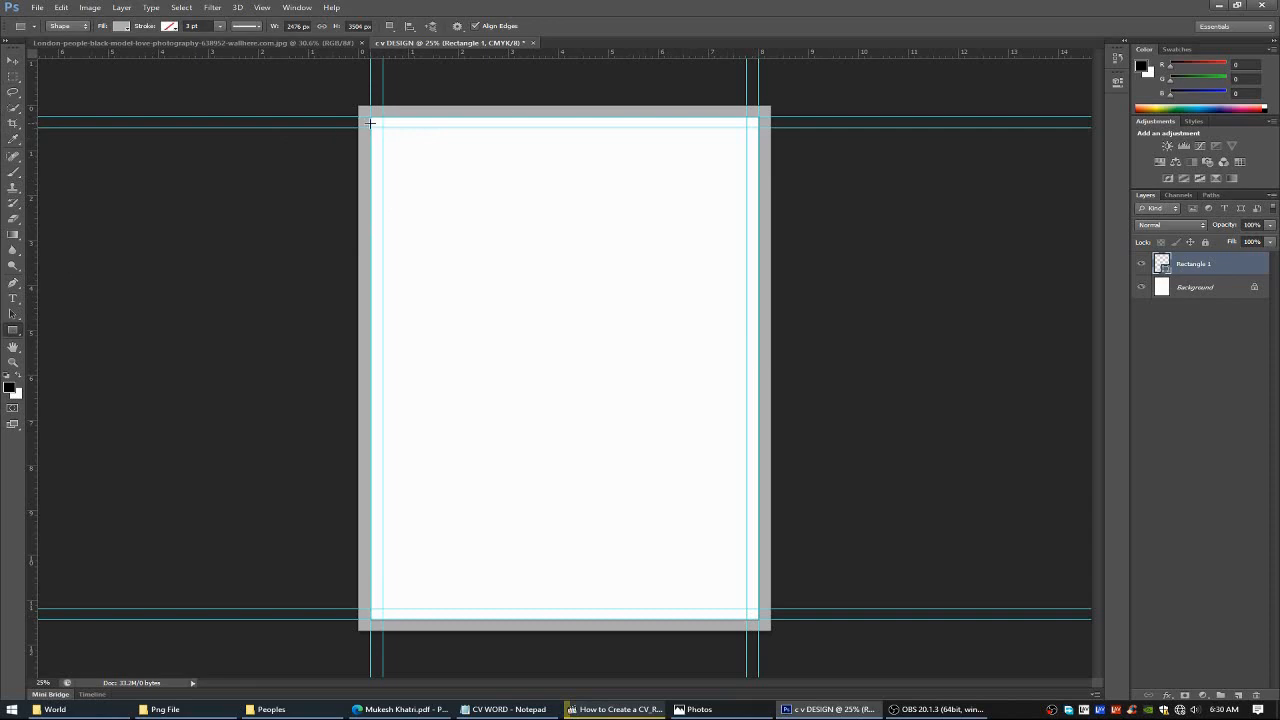
pyautogui.moveTo(372, 118); pyautogui.dragTo(526, 619)
# Fill the sidebar rectangle with the dark blue-grey swatch.
pyautogui.click(121, 26)
pyautogui.click(84, 83)
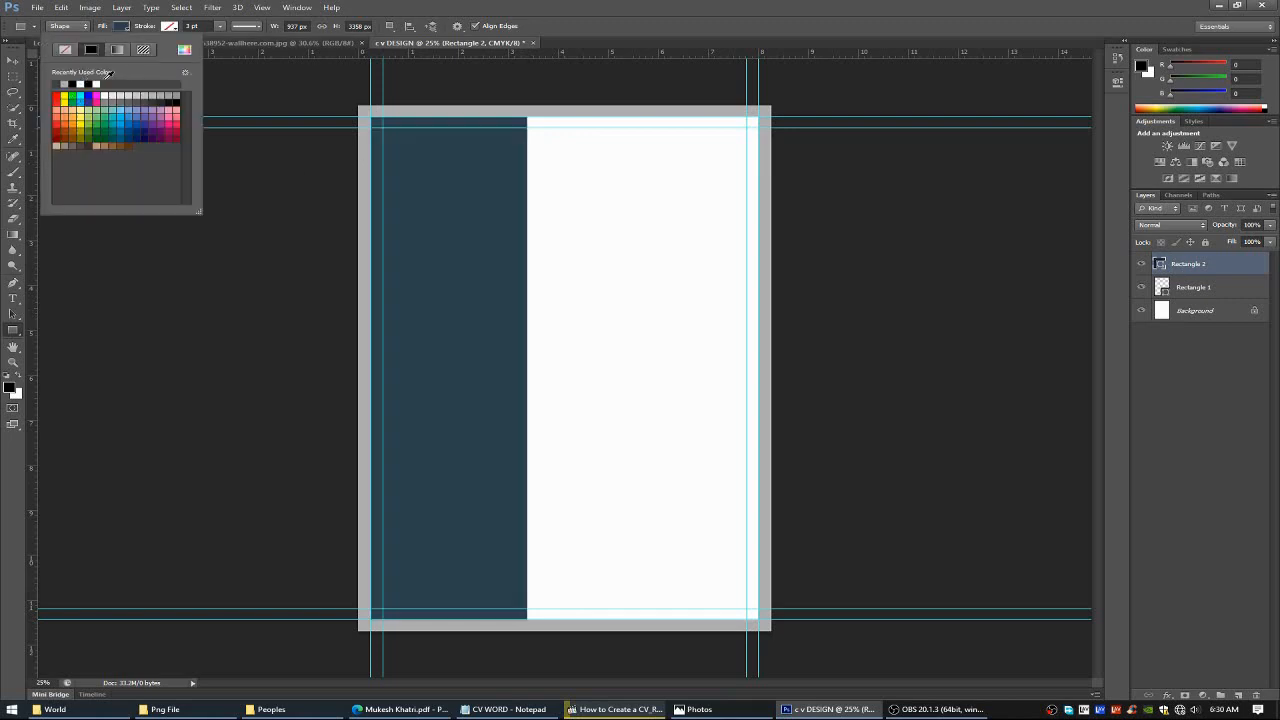
pyautogui.click(383, 176)
# Mark the sidebar's right edge with two vertical guides and add a new empty layer.
pyautogui.moveTo(29, 226); pyautogui.dragTo(510, 252)
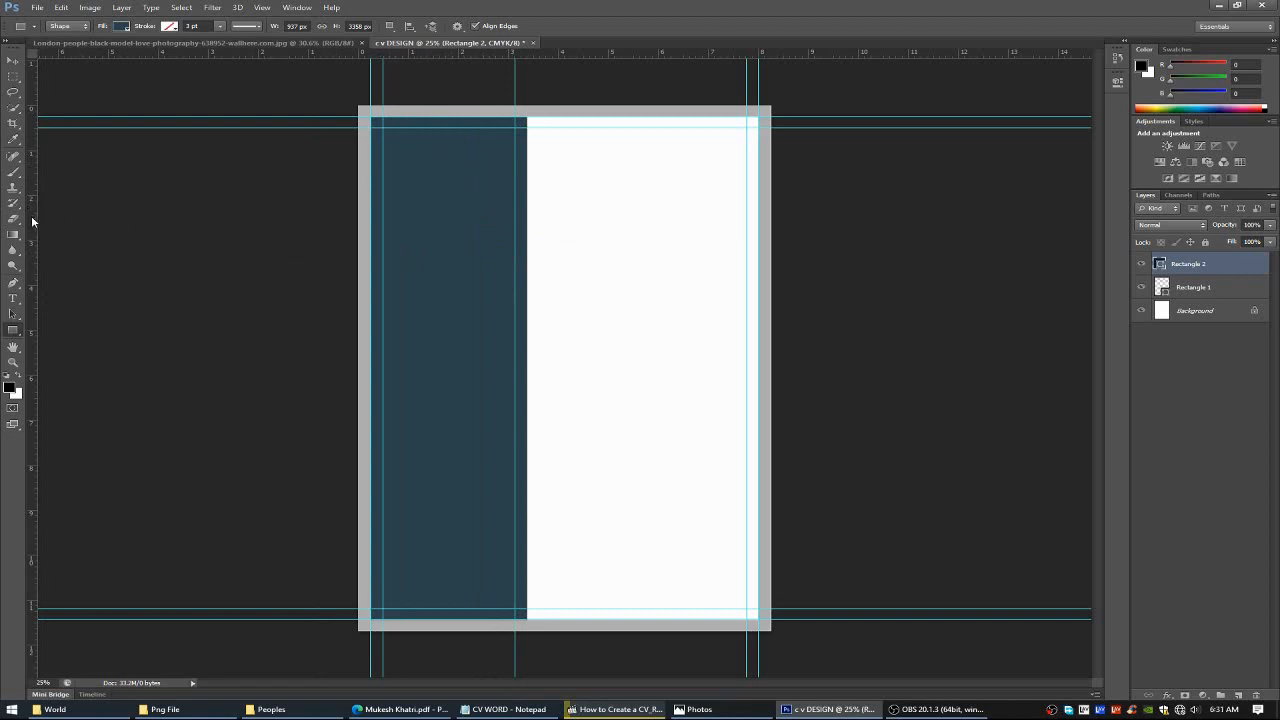
pyautogui.moveTo(31, 220); pyautogui.dragTo(527, 245)
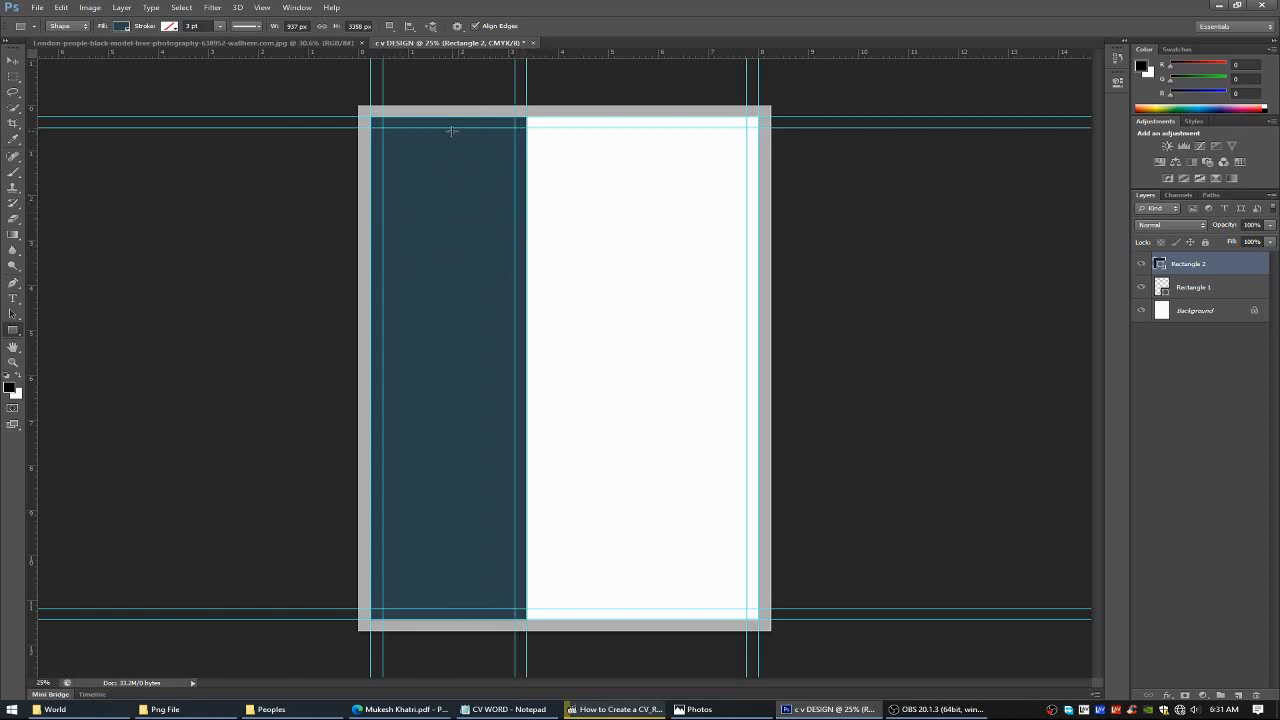
pyautogui.scroll(-1, 471, 180)
pyautogui.scroll(4, 463, 217)
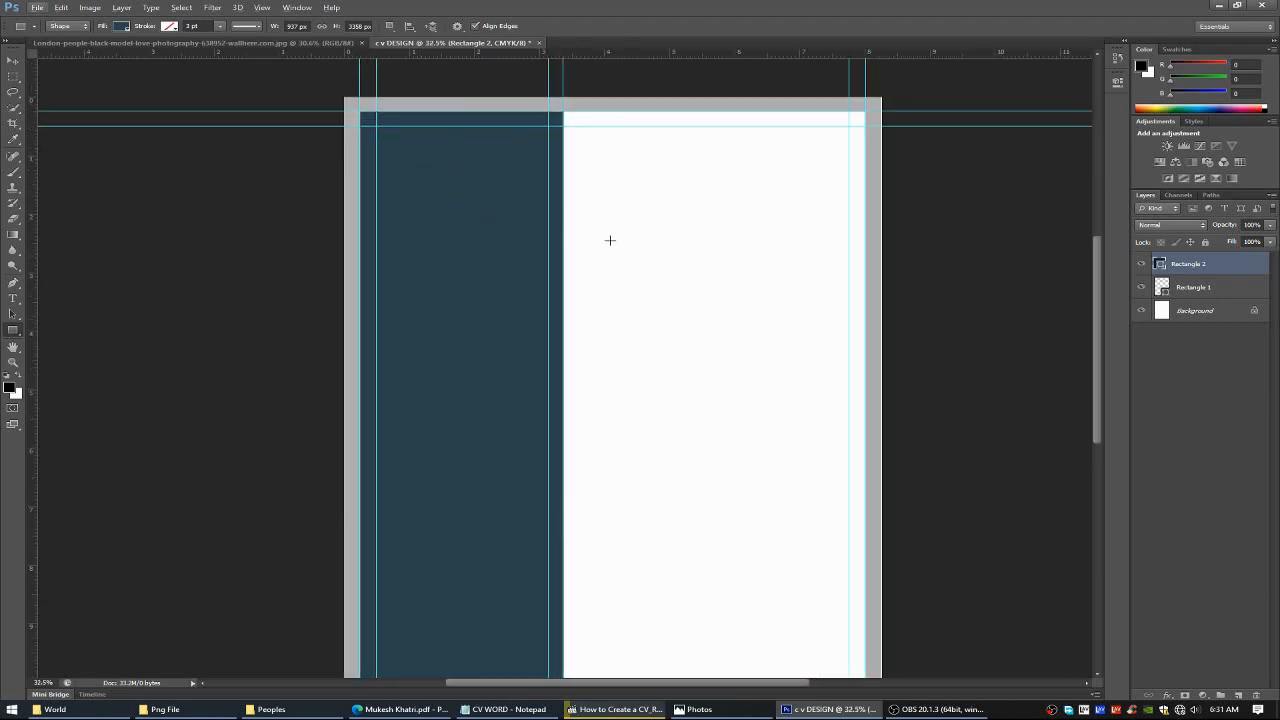
pyautogui.click(1239, 695)
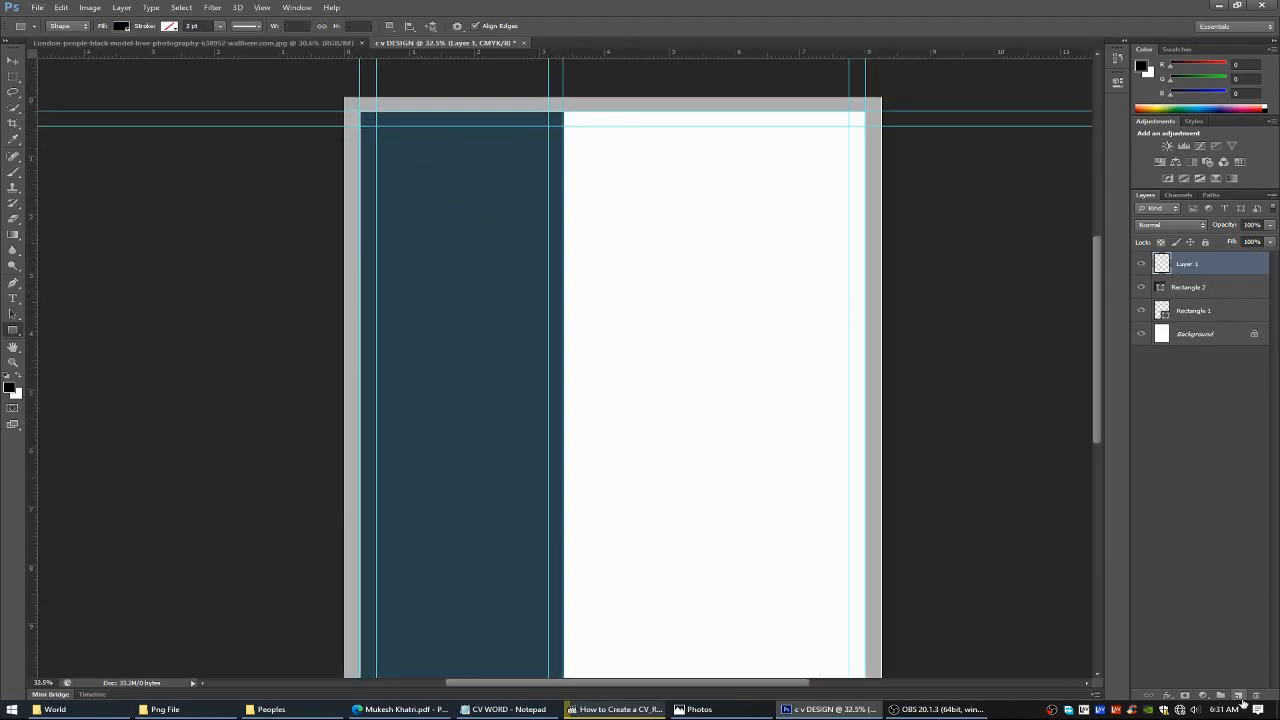
# Draw a circle at the sidebar's top, fill it bright blue, and nudge it slightly up.
pyautogui.click(15, 336)
pyautogui.click(62, 350)
pyautogui.moveTo(376, 148); pyautogui.dragTo(547, 306)
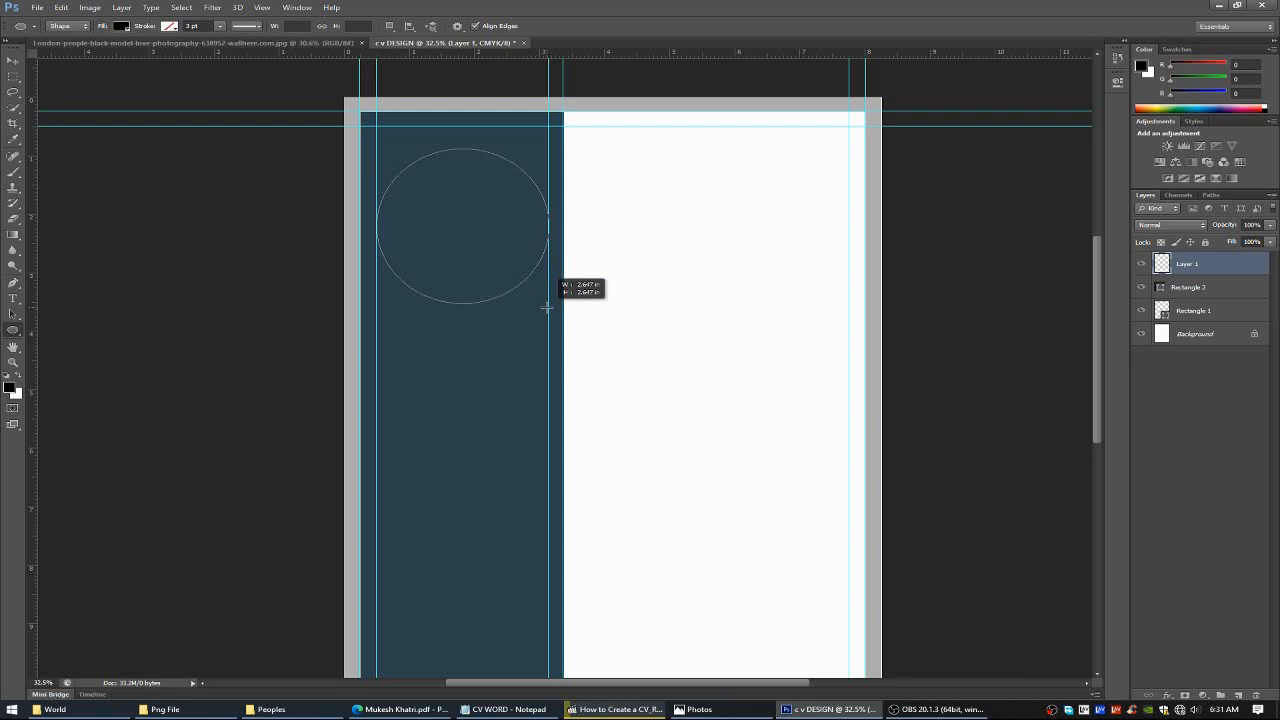
pyautogui.moveTo(547, 306); pyautogui.dragTo(539, 305)
pyautogui.click(121, 26)
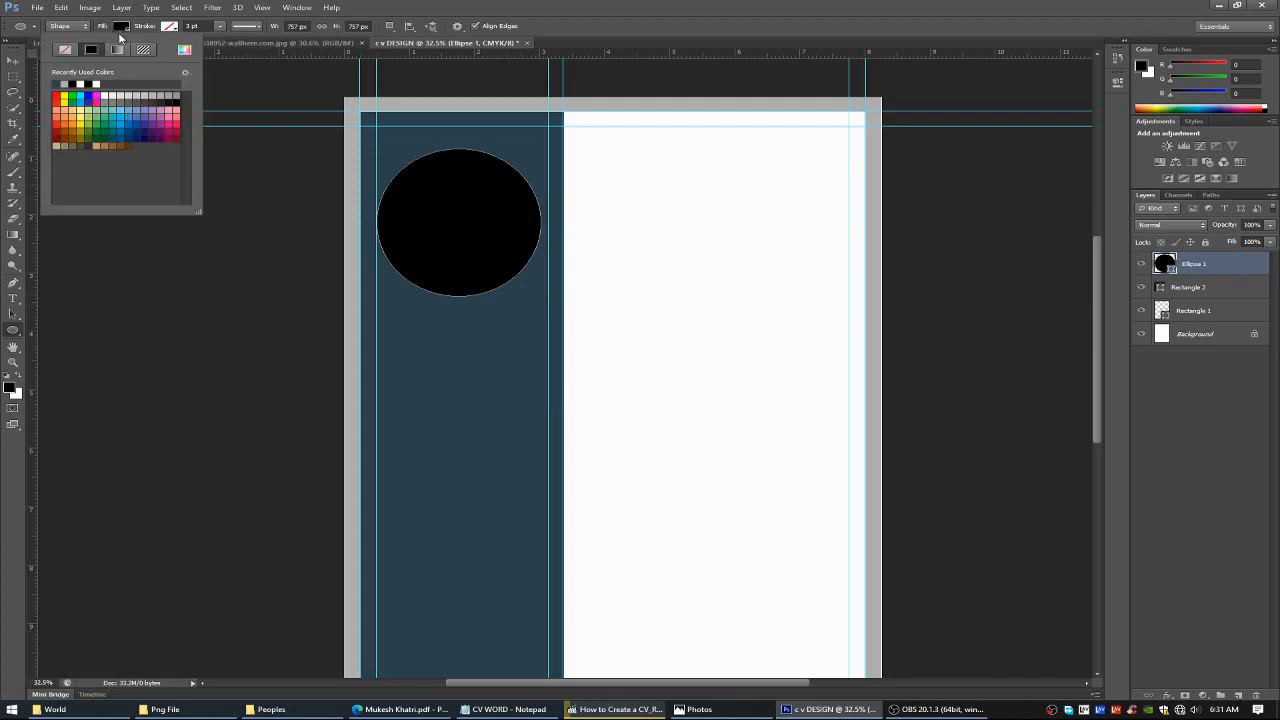
pyautogui.click(82, 104)
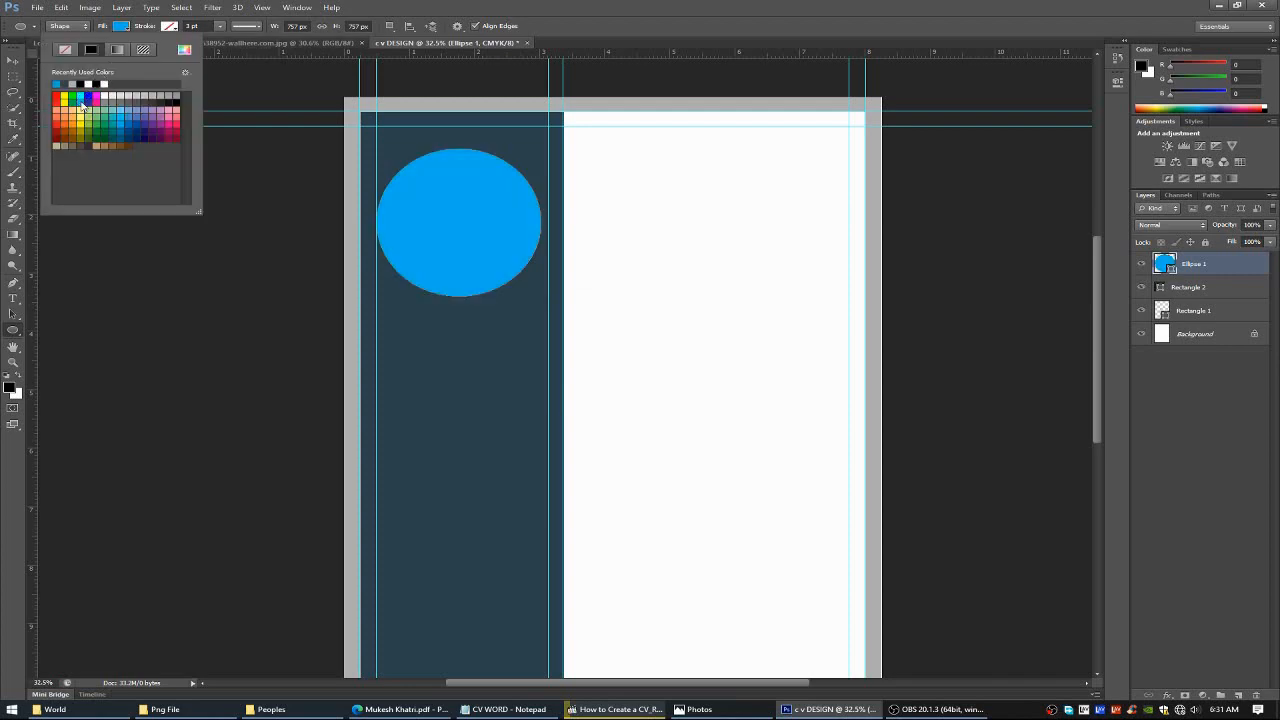
pyautogui.click(122, 27)
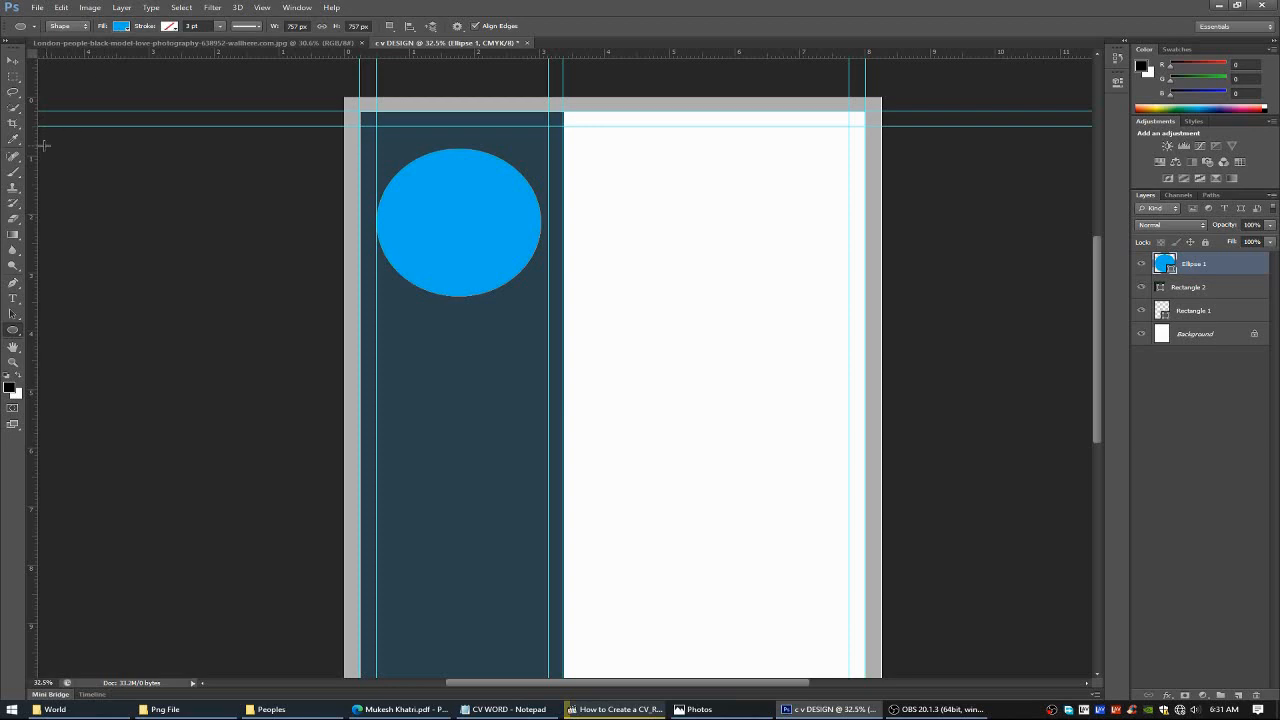
pyautogui.click(17, 64)
pyautogui.moveTo(422, 203); pyautogui.dragTo(428, 180)
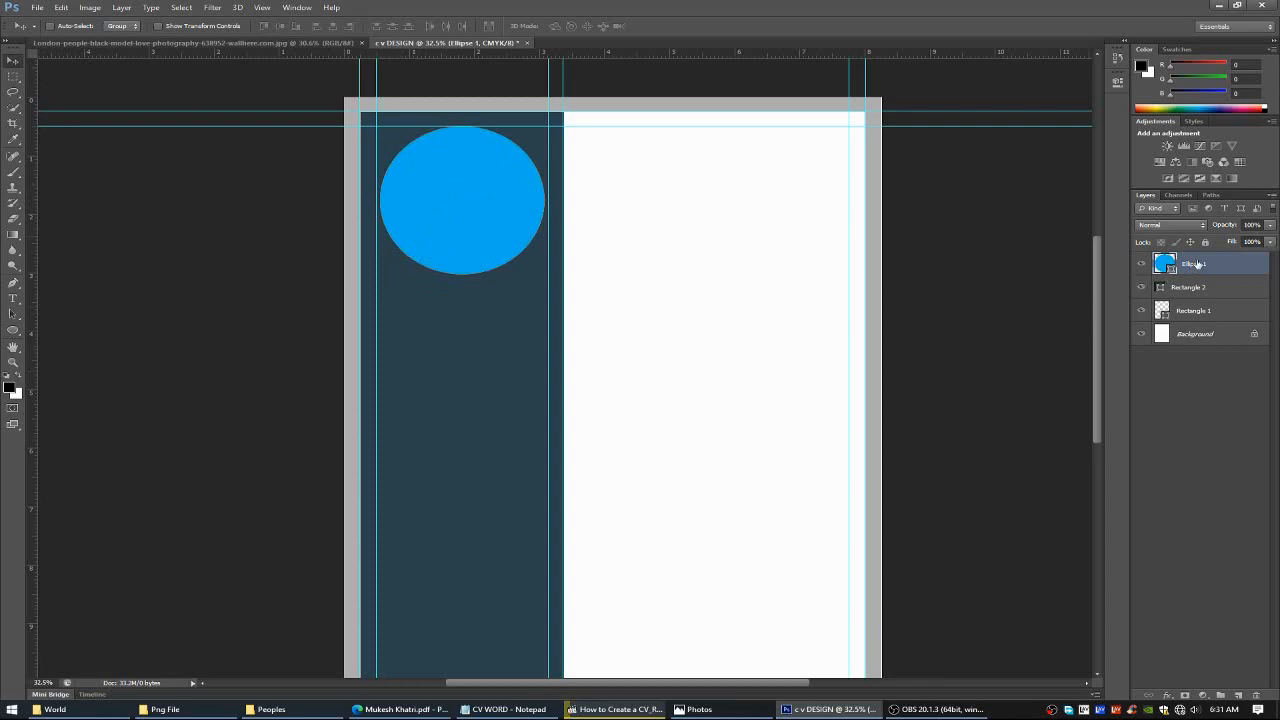
# Duplicate Ellipse 1, clip the copy to it, and convert the copy to a Smart Object.
pyautogui.hotkey('ctrl', 'j')
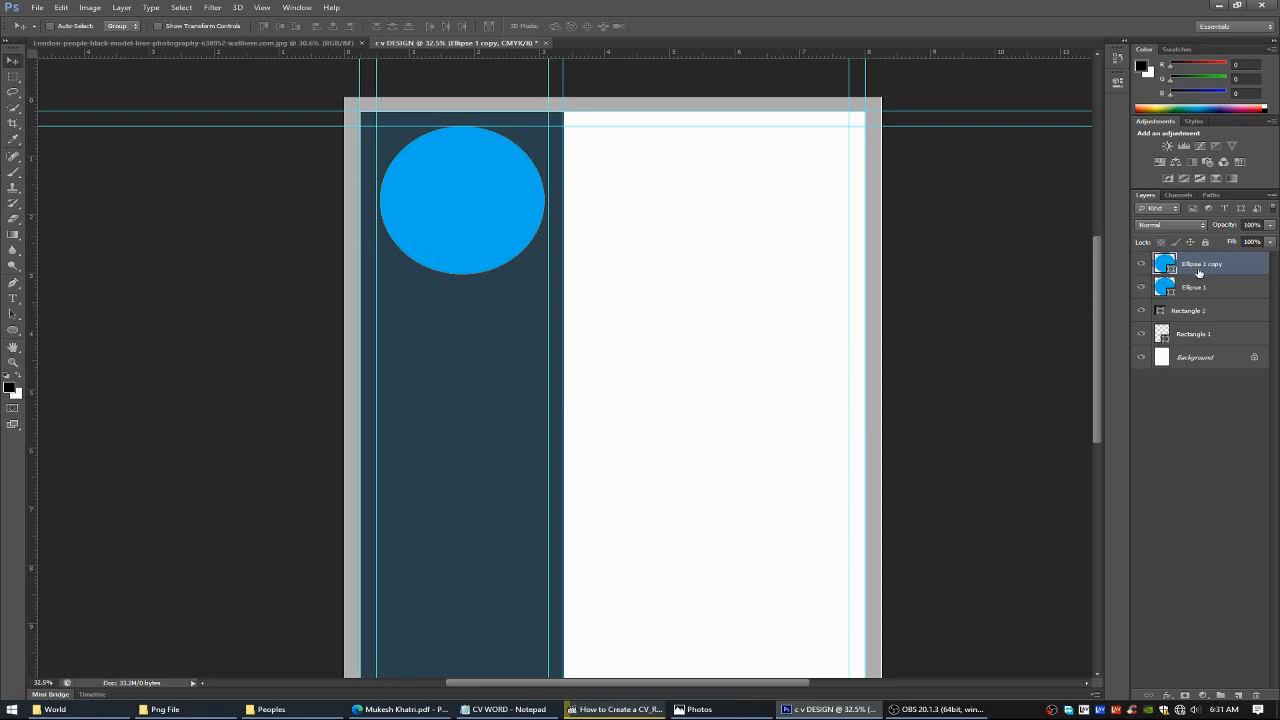
pyautogui.rightClick(1194, 267)
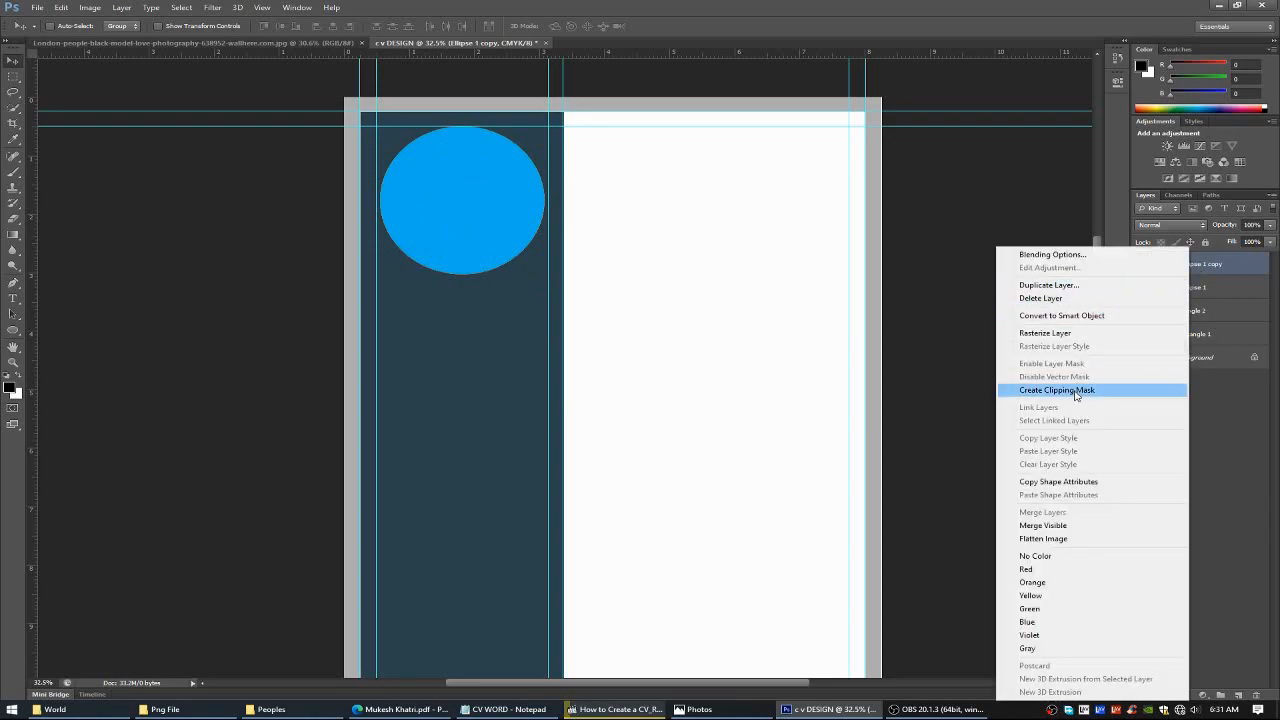
pyautogui.click(1100, 390)
pyautogui.rightClick(1200, 272)
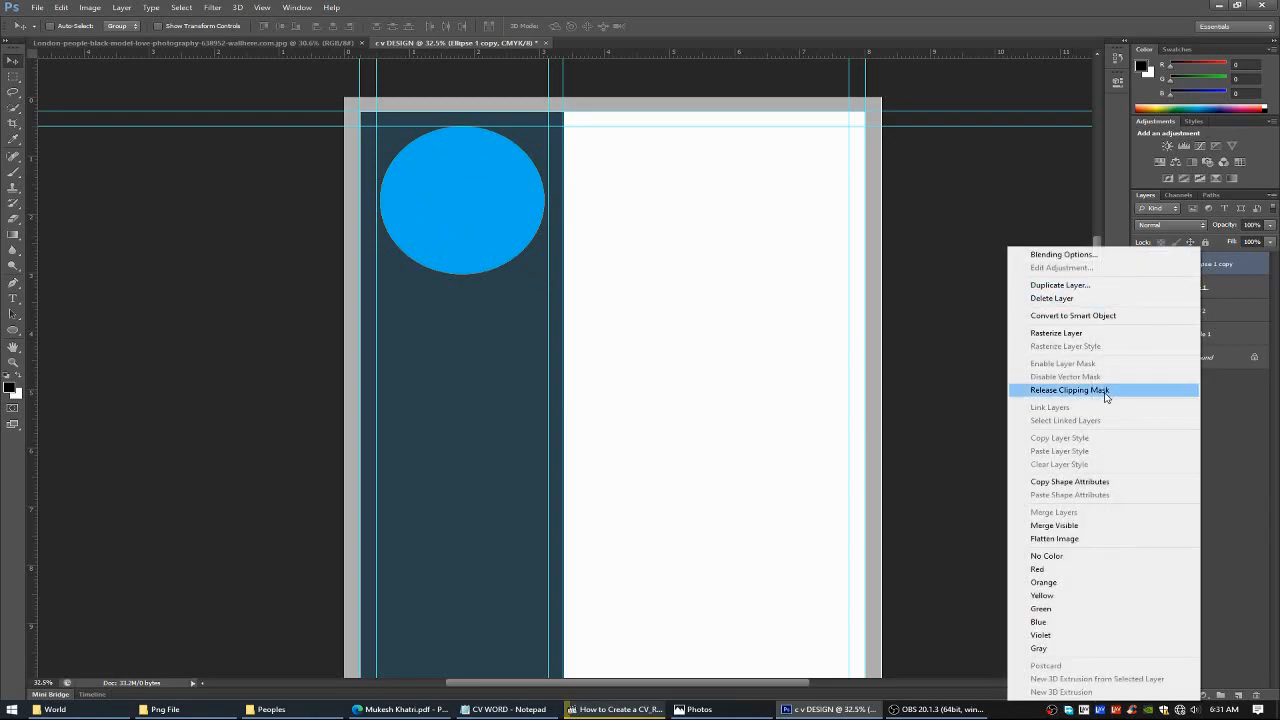
pyautogui.click(1078, 316)
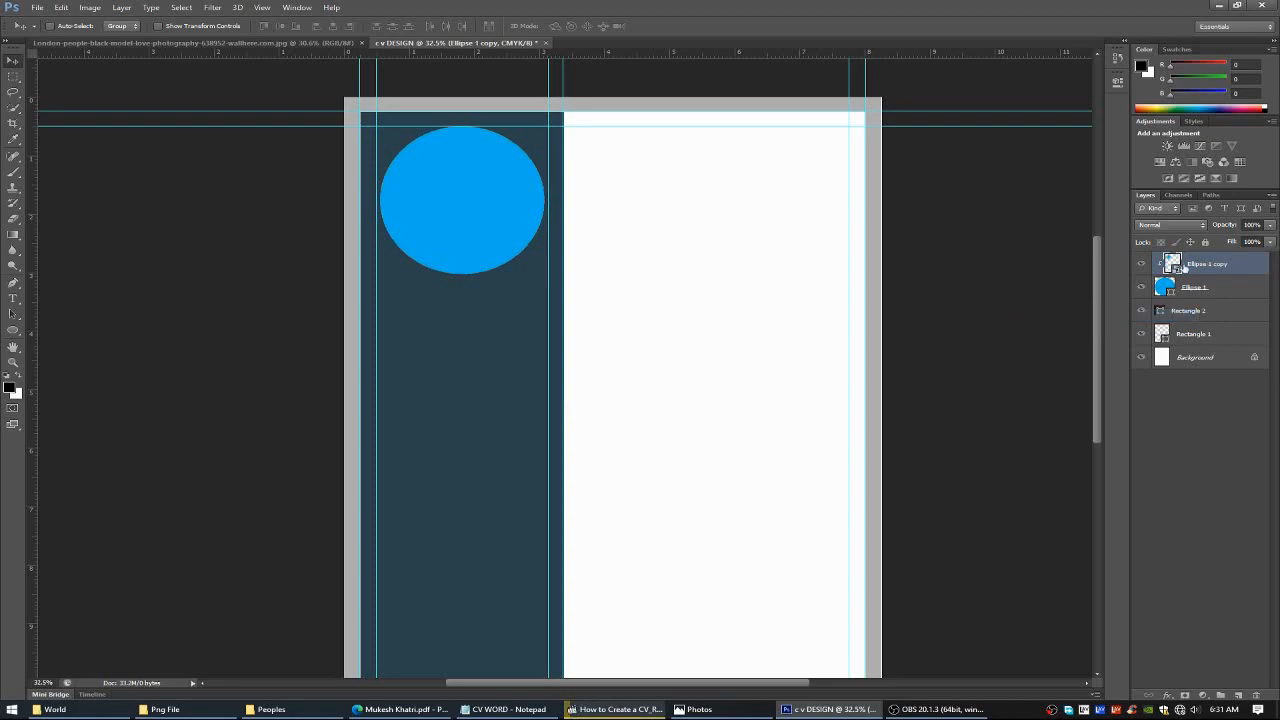
pyautogui.doubleClick(1172, 265)
pyautogui.click(706, 283)
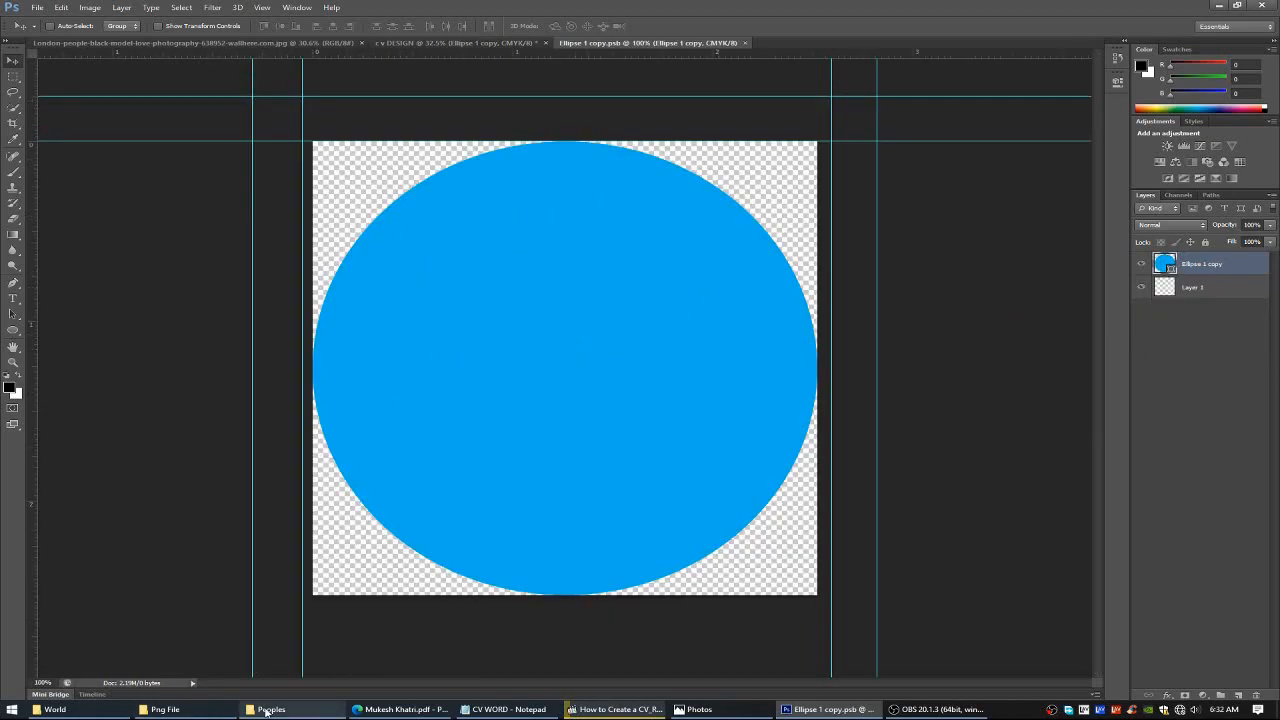
# Drag the fashion photo from the Peoples folder into the smart object and scale it to cover.
pyautogui.click(266, 710)
pyautogui.moveTo(630, 418); pyautogui.dragTo(558, 526)
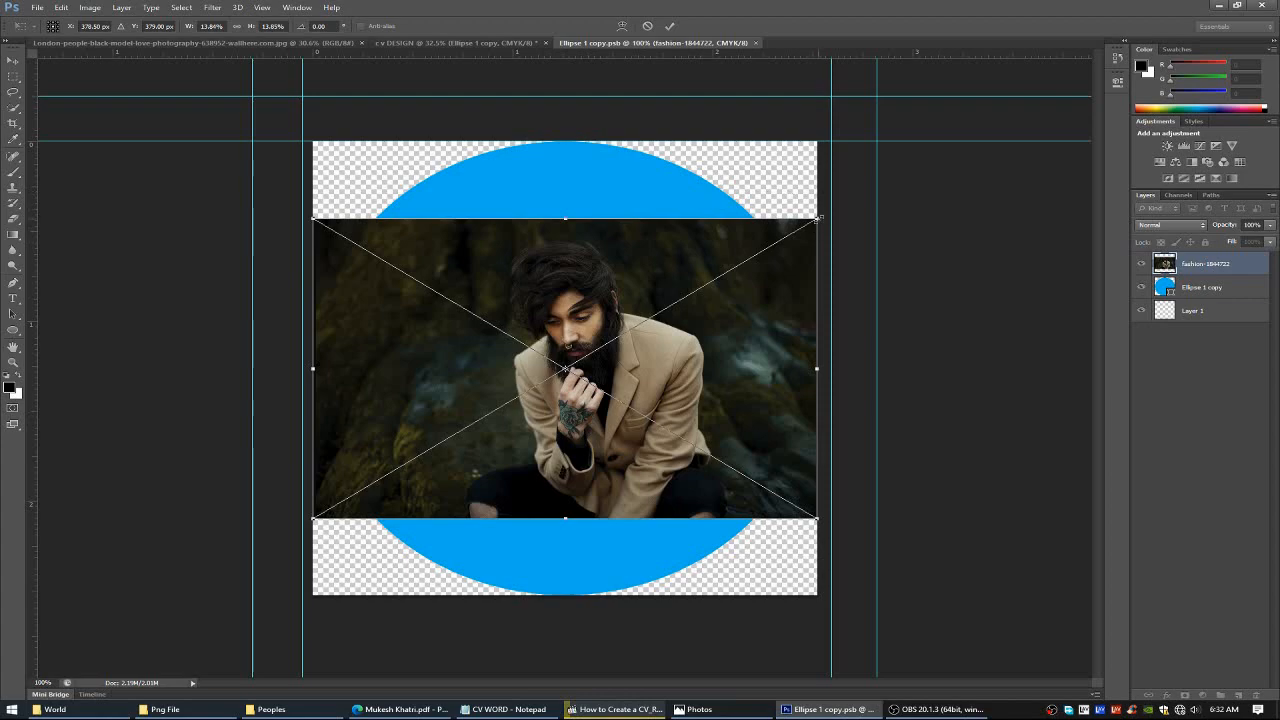
pyautogui.moveTo(819, 216); pyautogui.dragTo(952, 139)
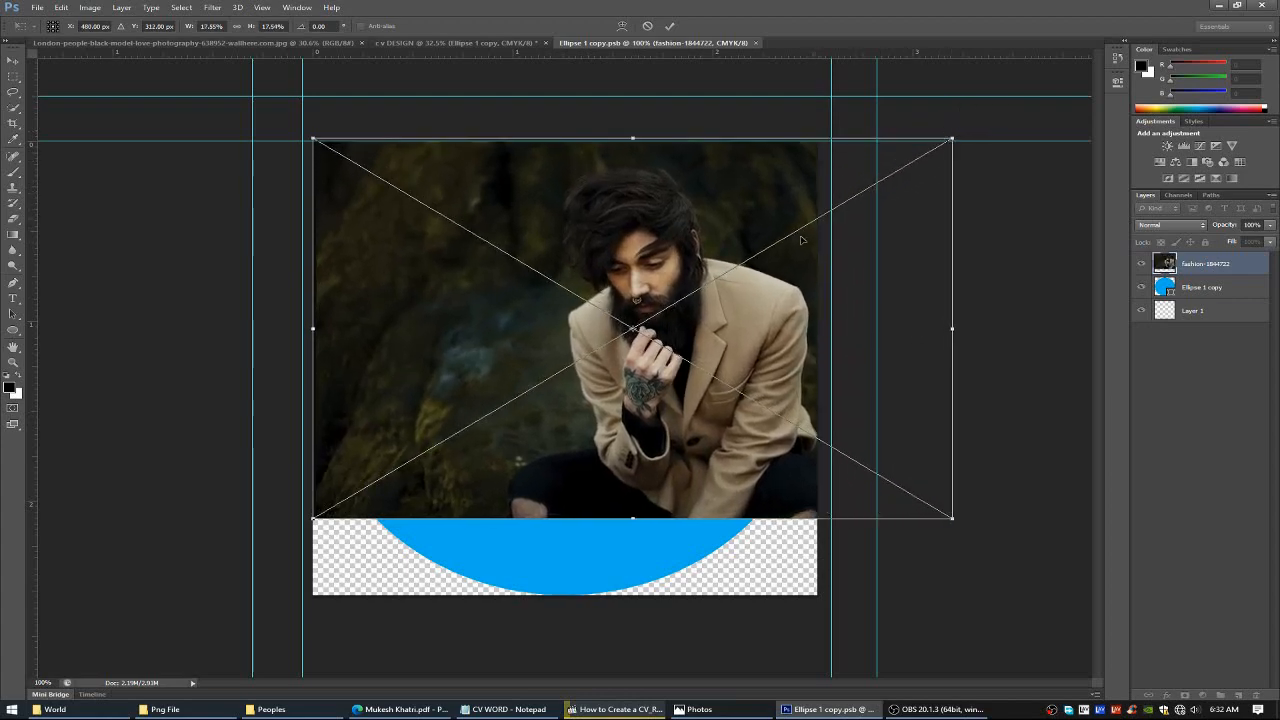
pyautogui.moveTo(313, 518); pyautogui.dragTo(214, 633)
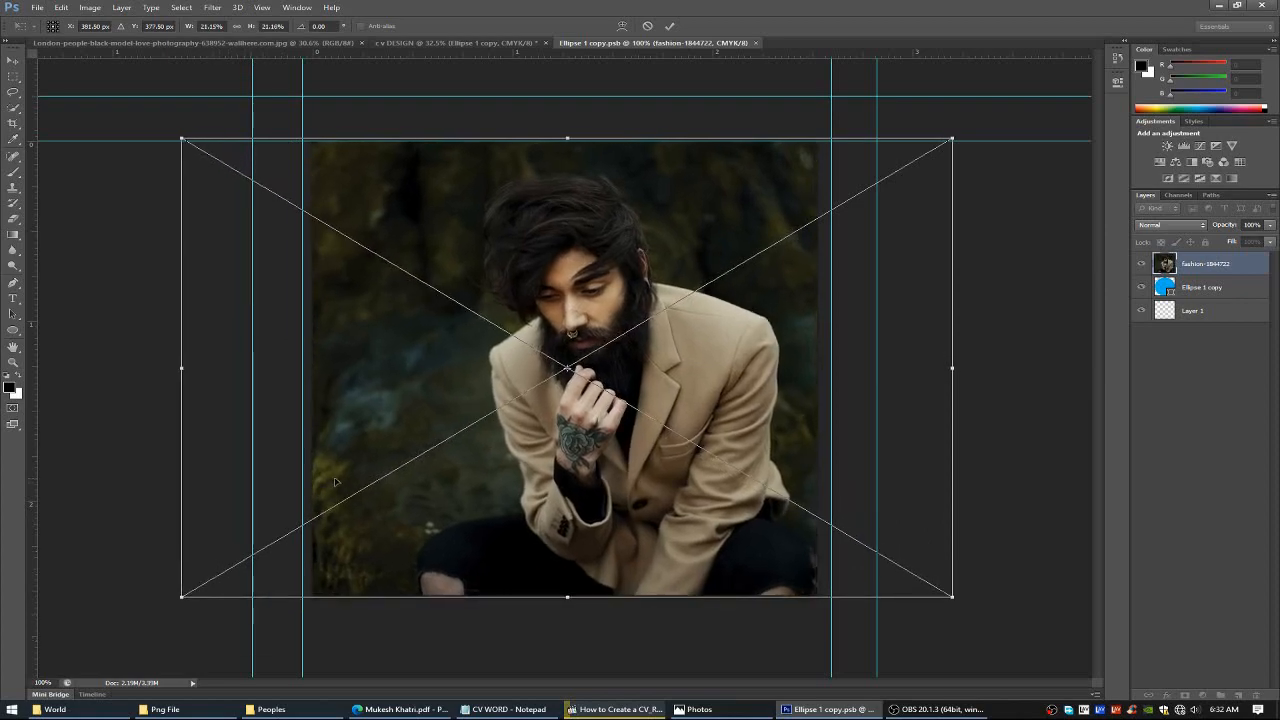
pyautogui.click(669, 26)
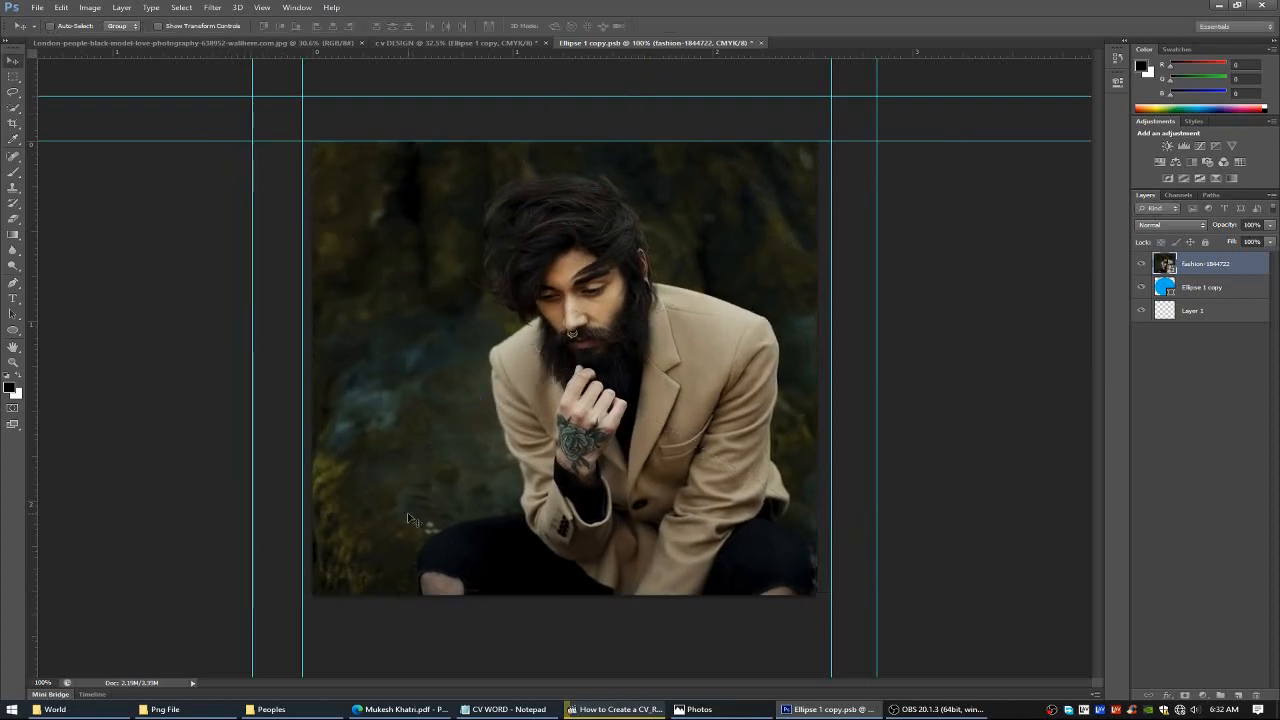
# In c v DESIGN, enlarge the clipped photo to about 133% and center it in the circle.
pyautogui.click(505, 44)
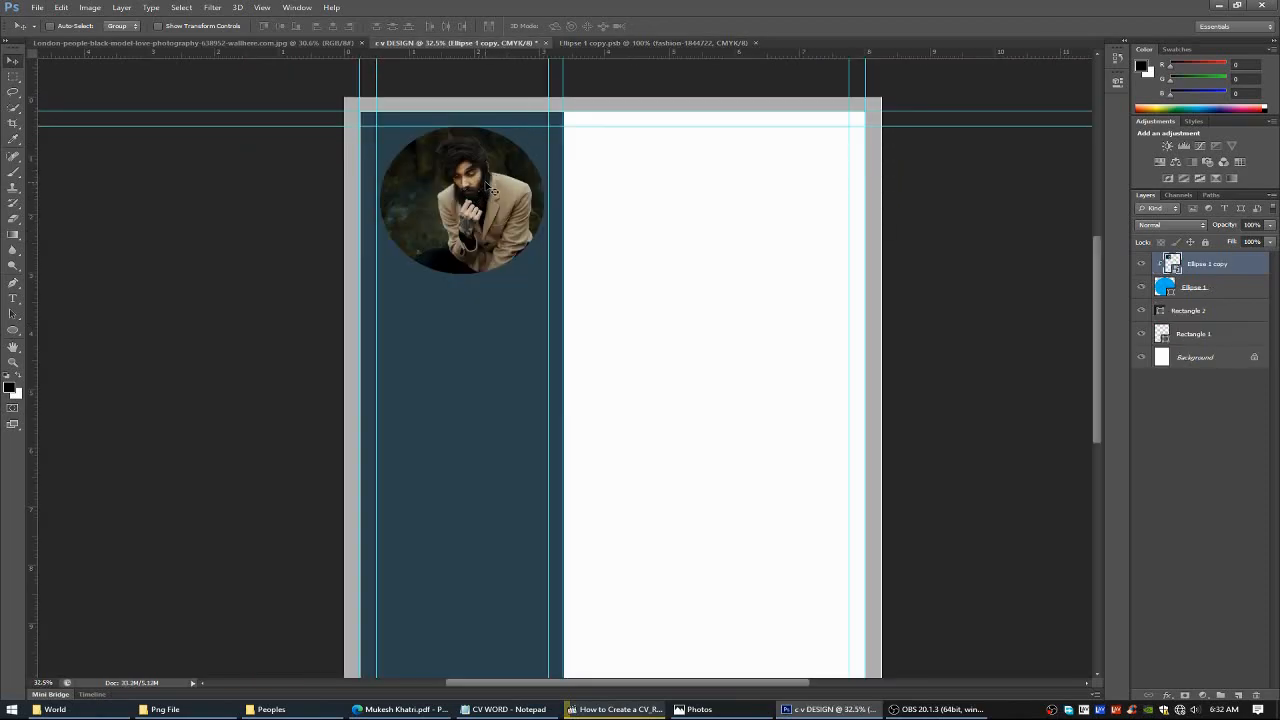
pyautogui.hotkey('ctrl', 't')
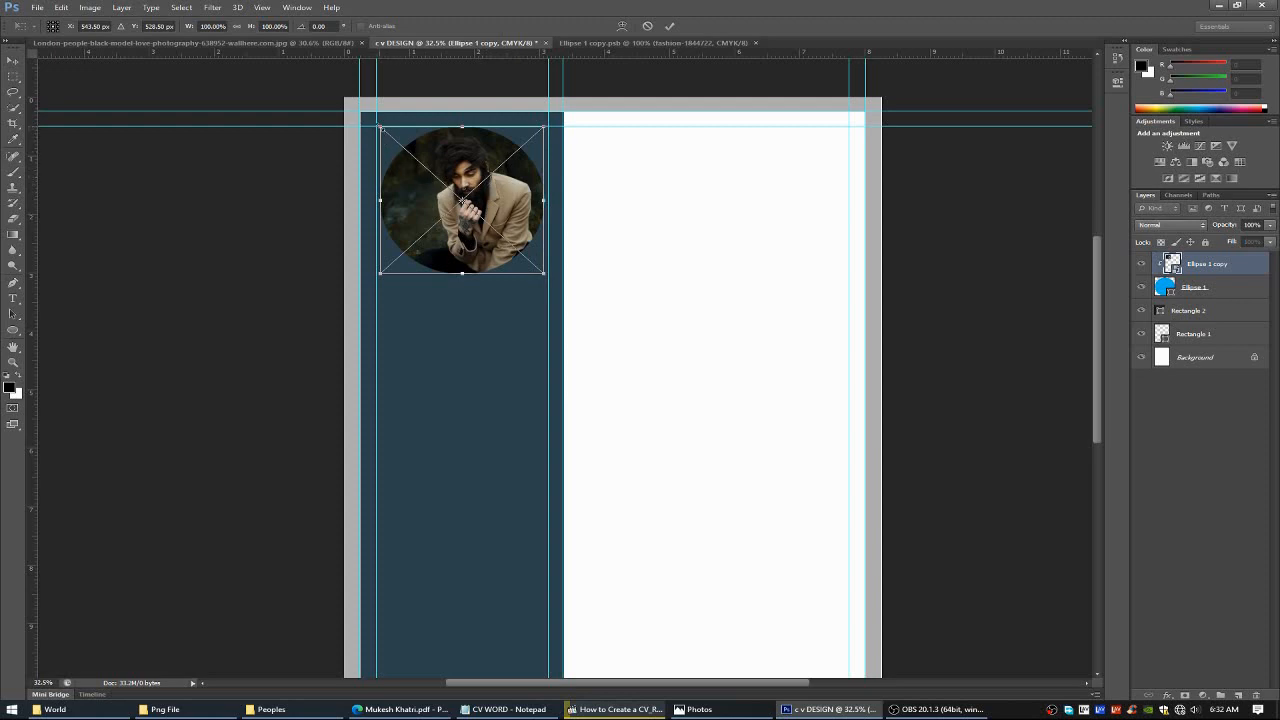
pyautogui.moveTo(378, 126); pyautogui.dragTo(325, 94)
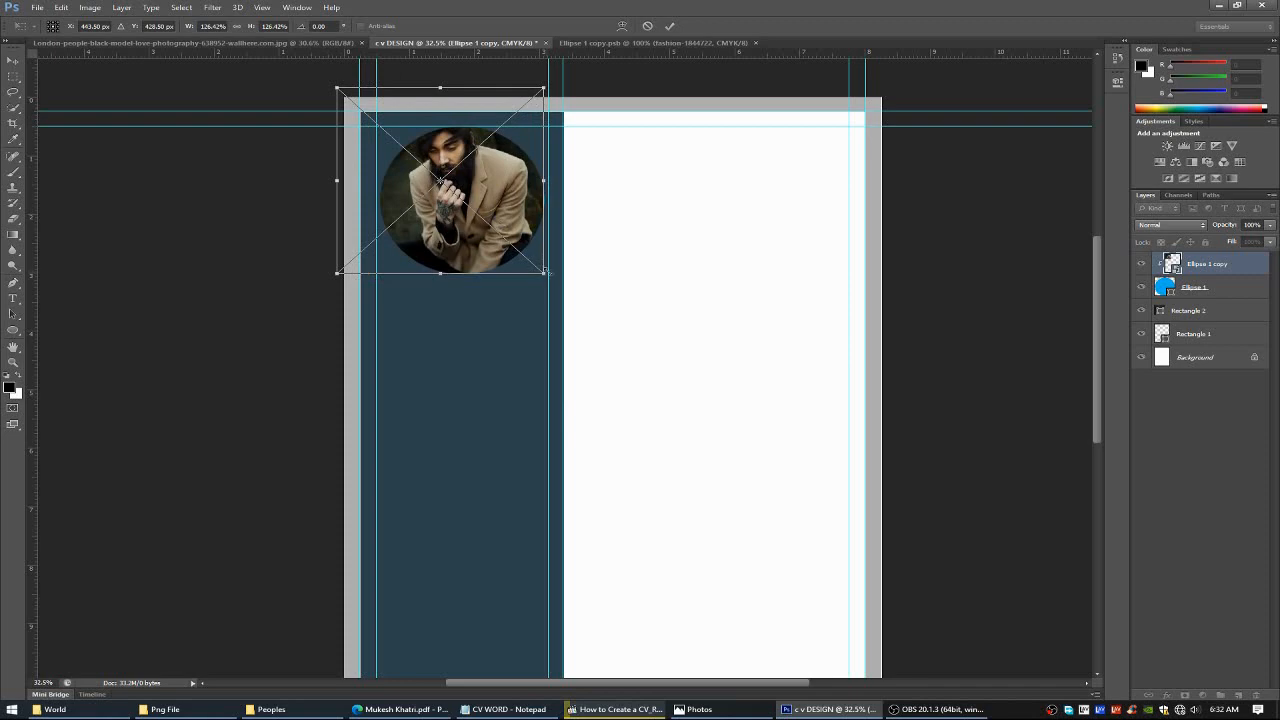
pyautogui.moveTo(540, 270); pyautogui.dragTo(555, 282)
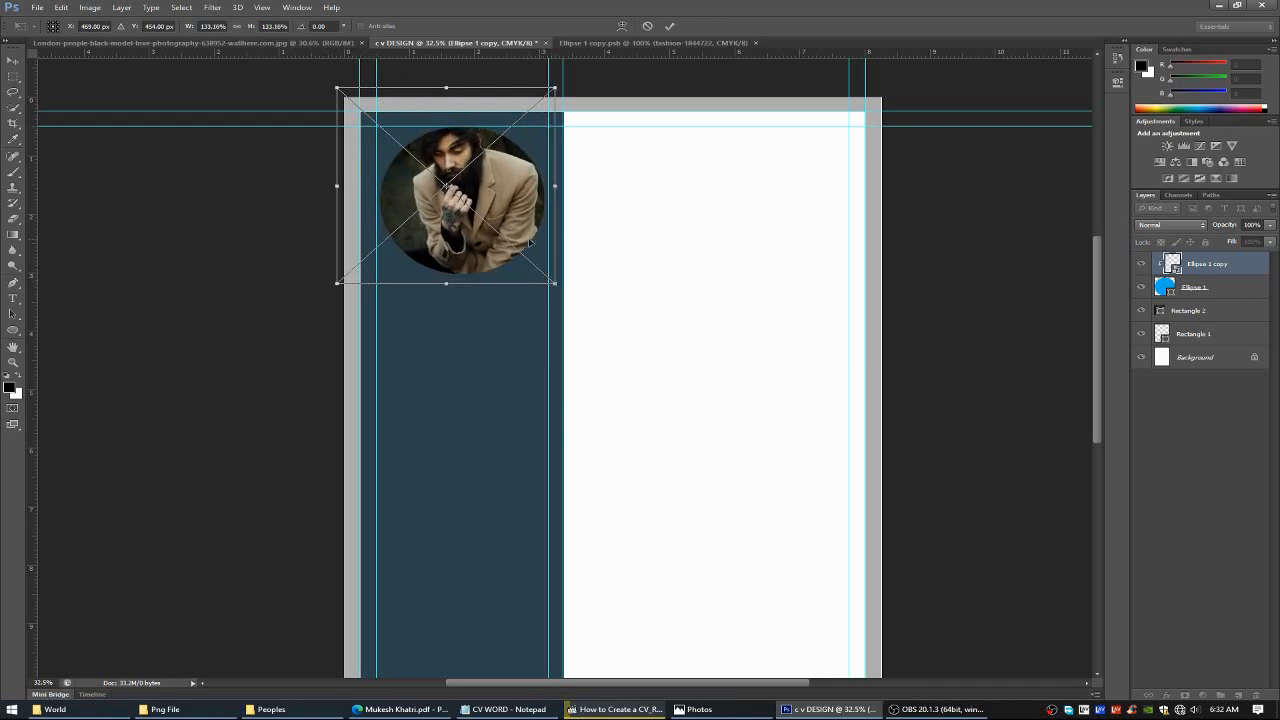
pyautogui.moveTo(453, 140); pyautogui.dragTo(454, 150)
pyautogui.click(669, 26)
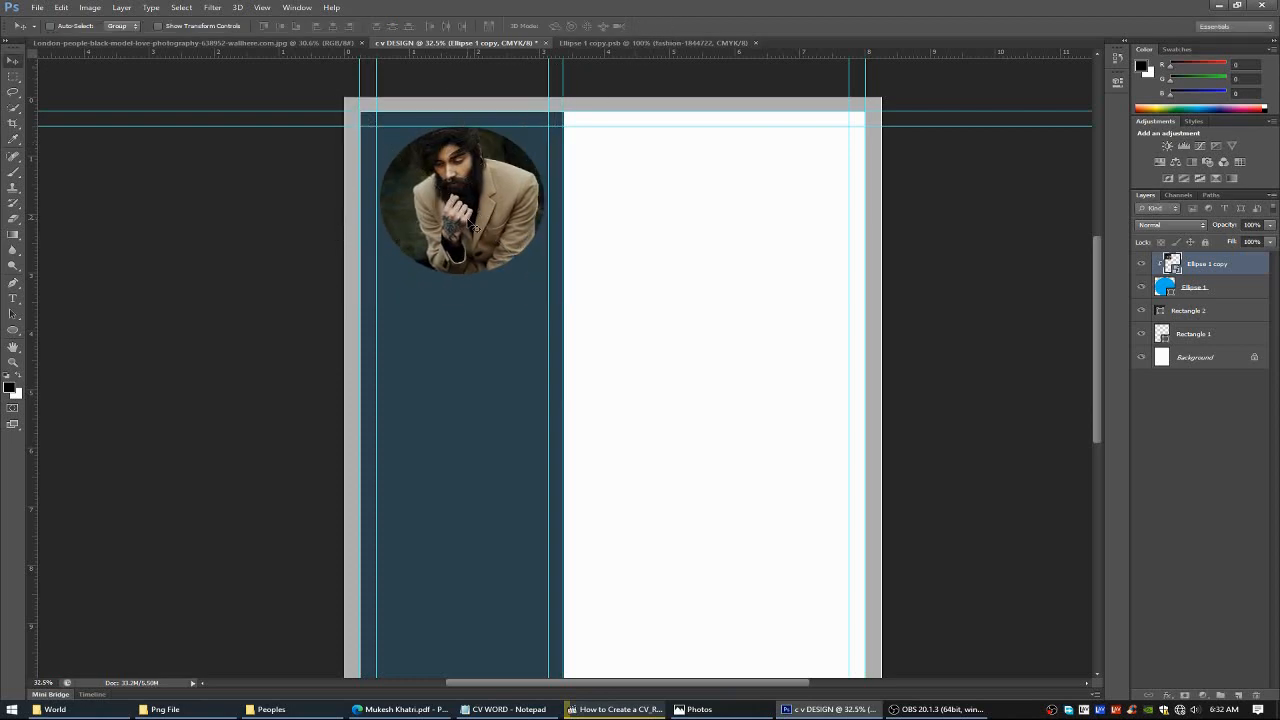
pyautogui.scroll(-3, 470, 240)
# Draw a text frame below the photo and paste the candidate's name from the CV WORD notes.
pyautogui.scroll(2, 455, 310)
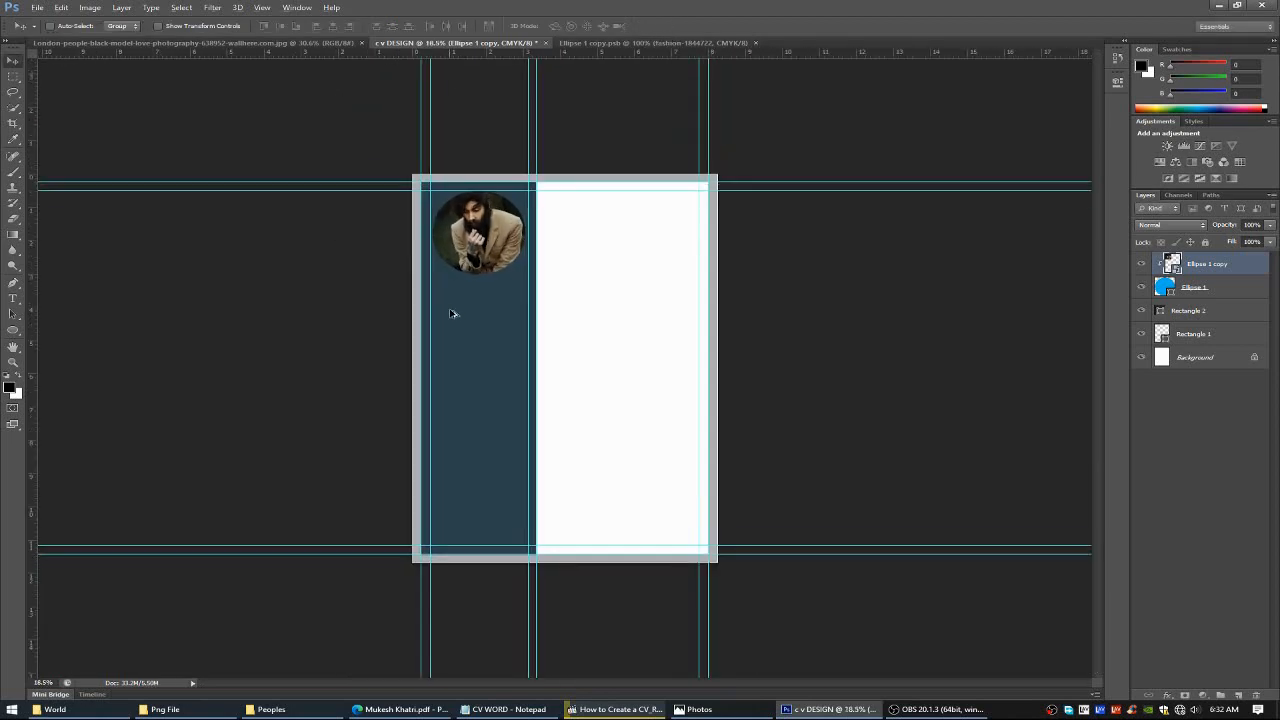
pyautogui.scroll(3, 445, 289)
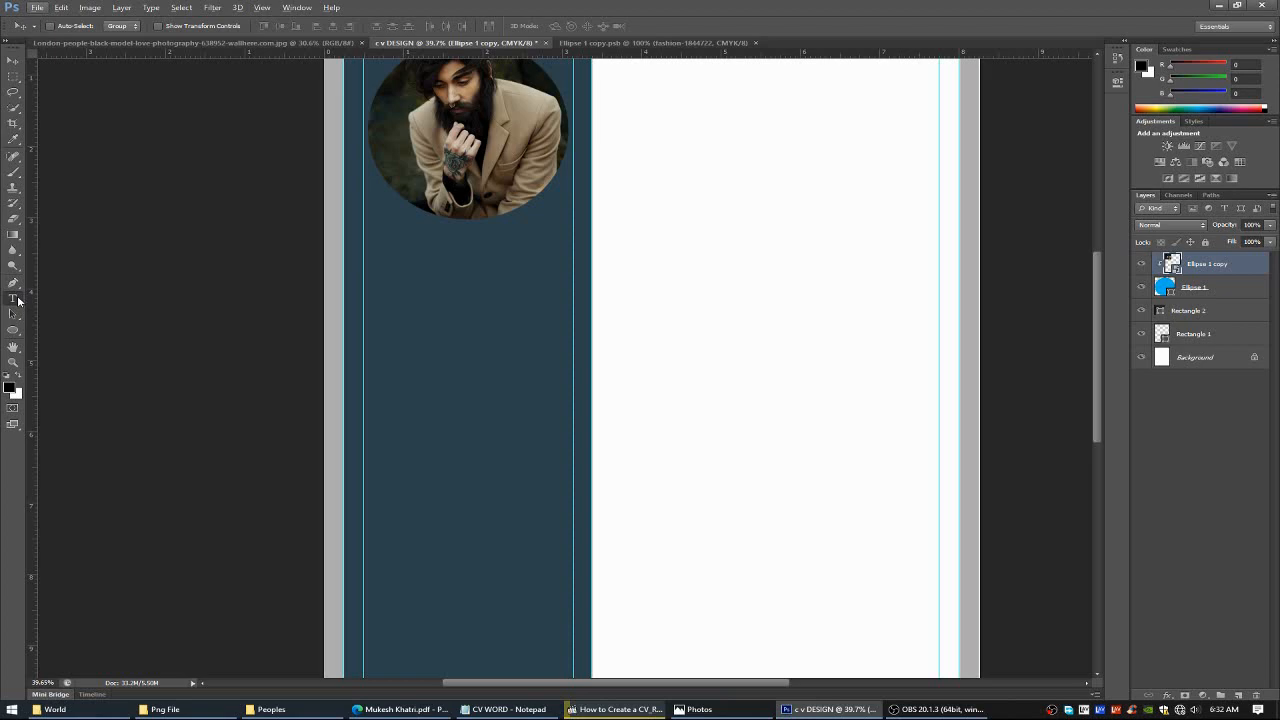
pyautogui.moveTo(18, 300); pyautogui.dragTo(84, 298)
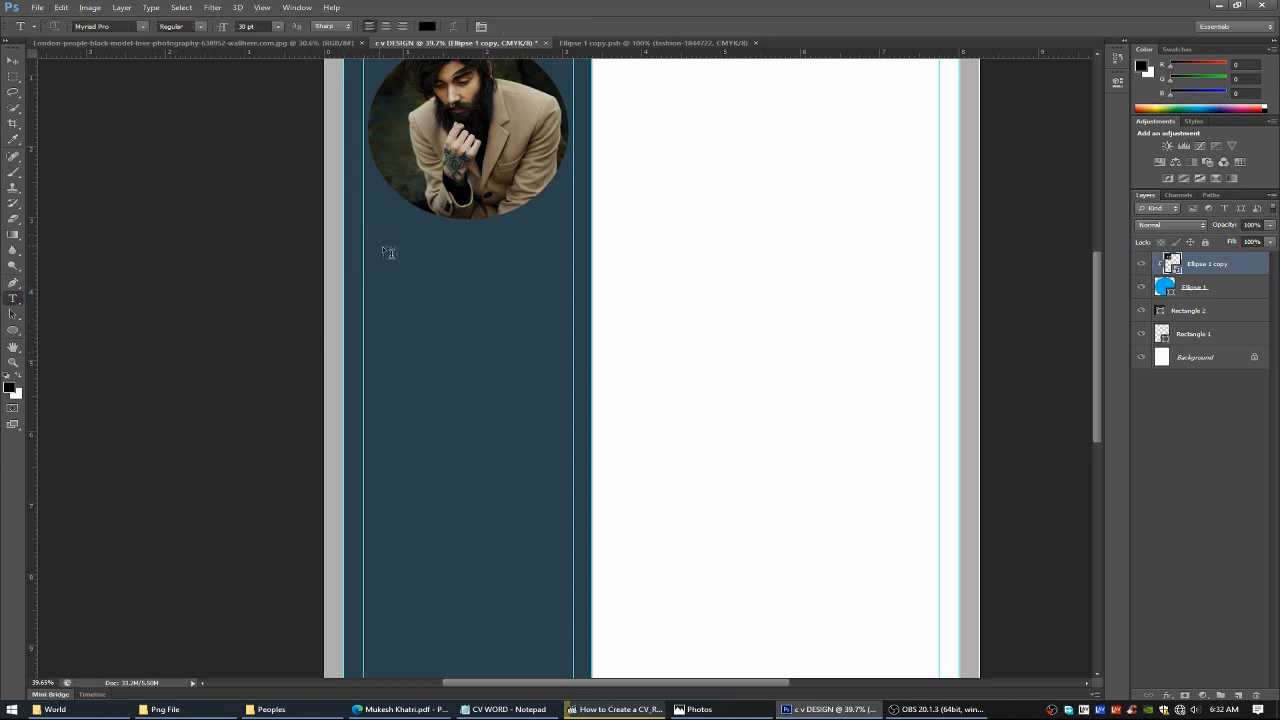
pyautogui.moveTo(394, 240); pyautogui.dragTo(549, 289)
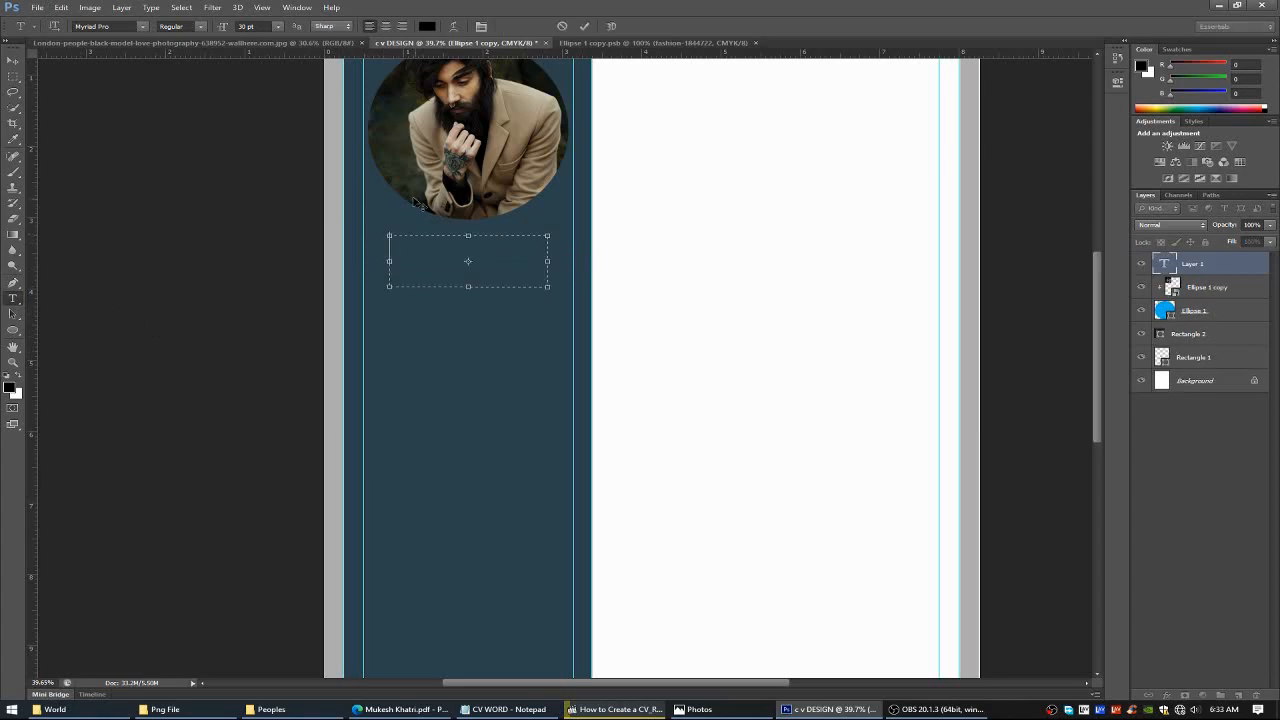
pyautogui.click(510, 710)
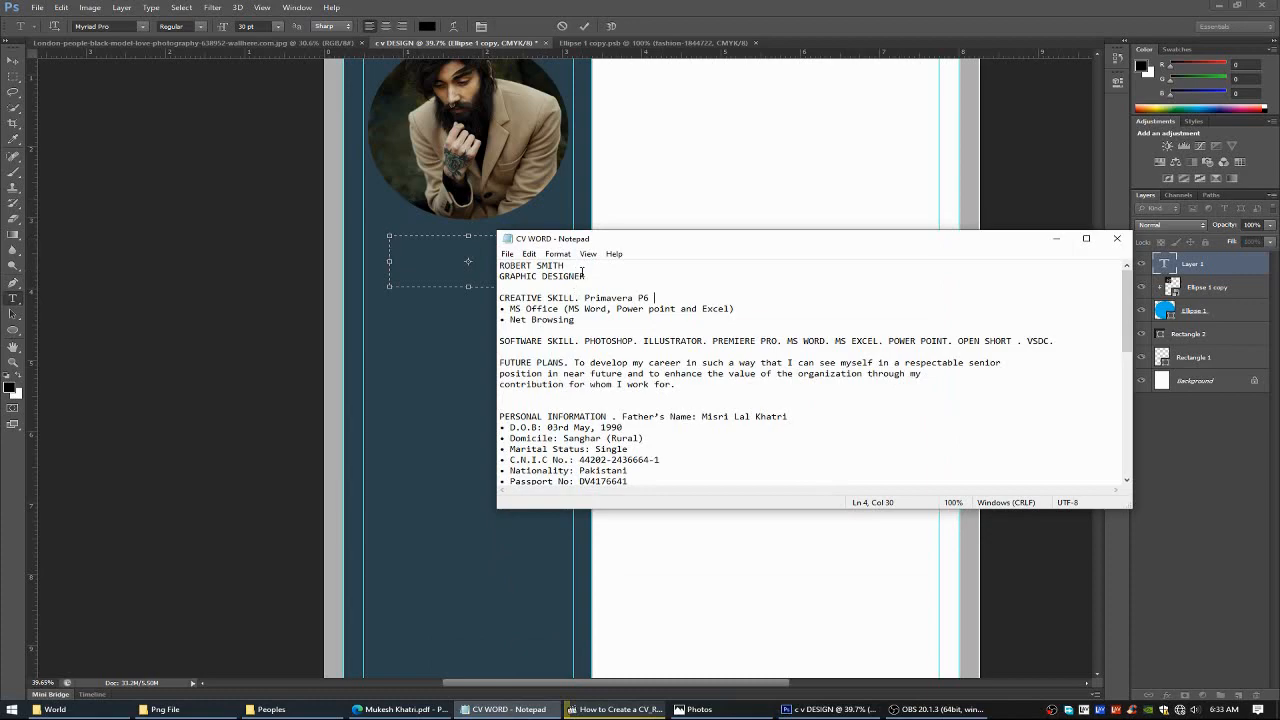
pyautogui.moveTo(571, 264); pyautogui.dragTo(447, 262)
pyautogui.hotkey('ctrl', 'c')
pyautogui.click(405, 253)
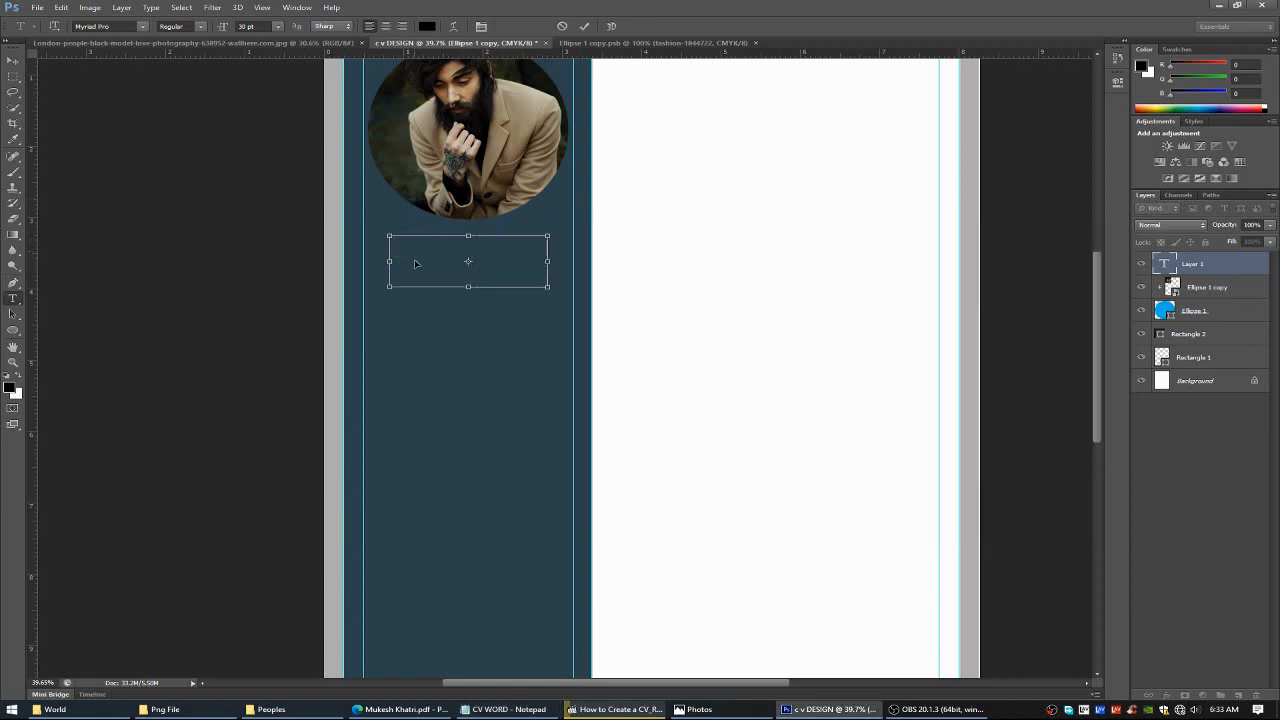
pyautogui.hotkey('ctrl', 'v')
pyautogui.moveTo(547, 289); pyautogui.dragTo(604, 330)
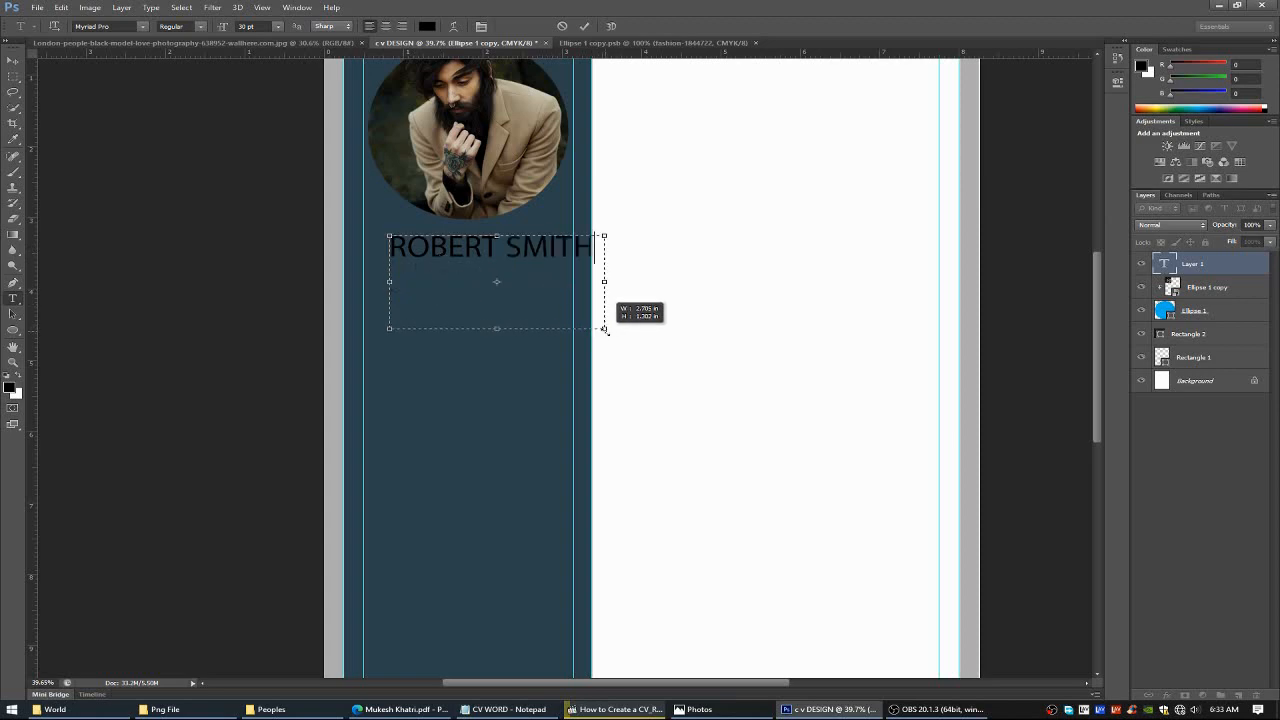
pyautogui.moveTo(454, 353); pyautogui.dragTo(439, 349)
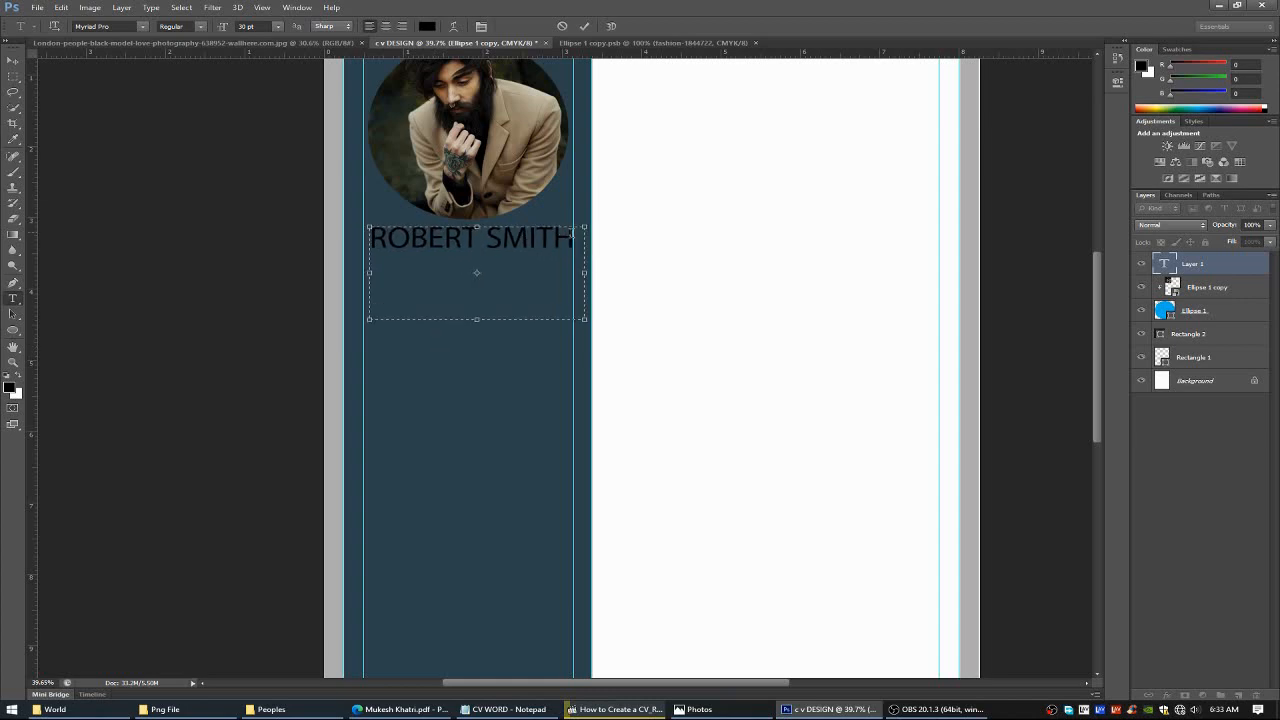
# Set the name text to 24 pt and shorten the frame to fit it.
pyautogui.moveTo(522, 242); pyautogui.dragTo(358, 242)
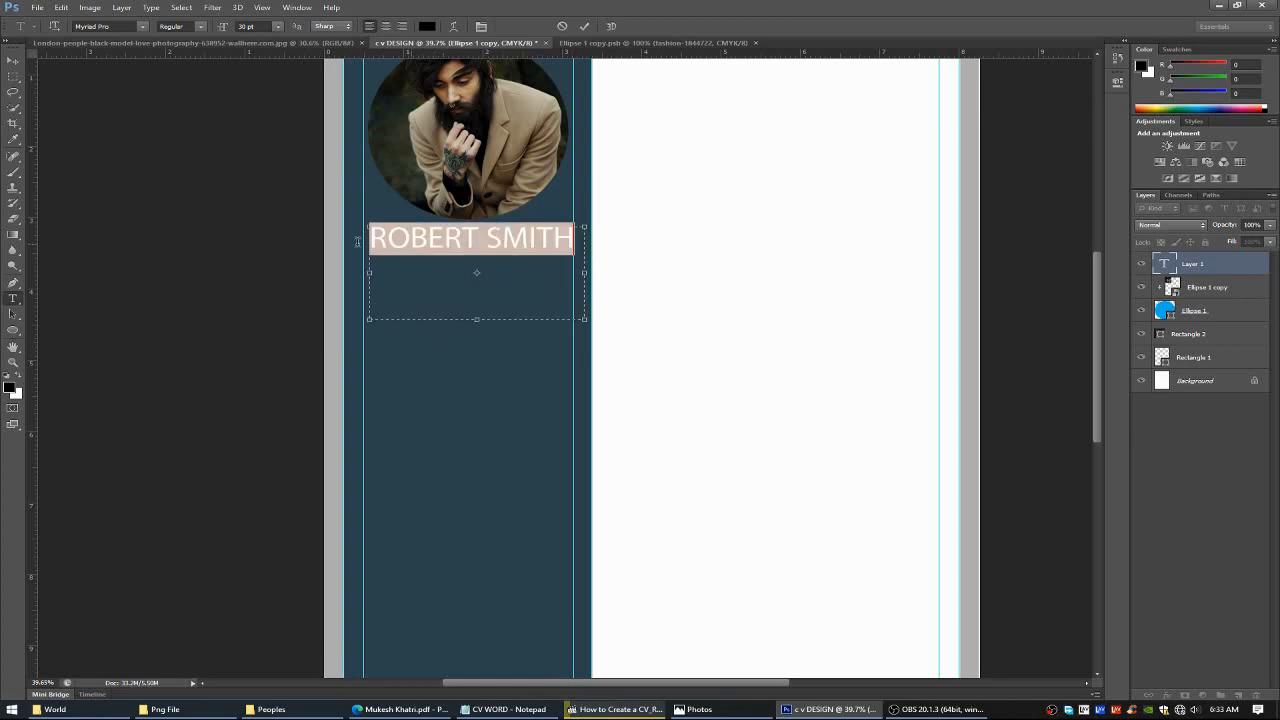
pyautogui.click(276, 27)
pyautogui.click(283, 164)
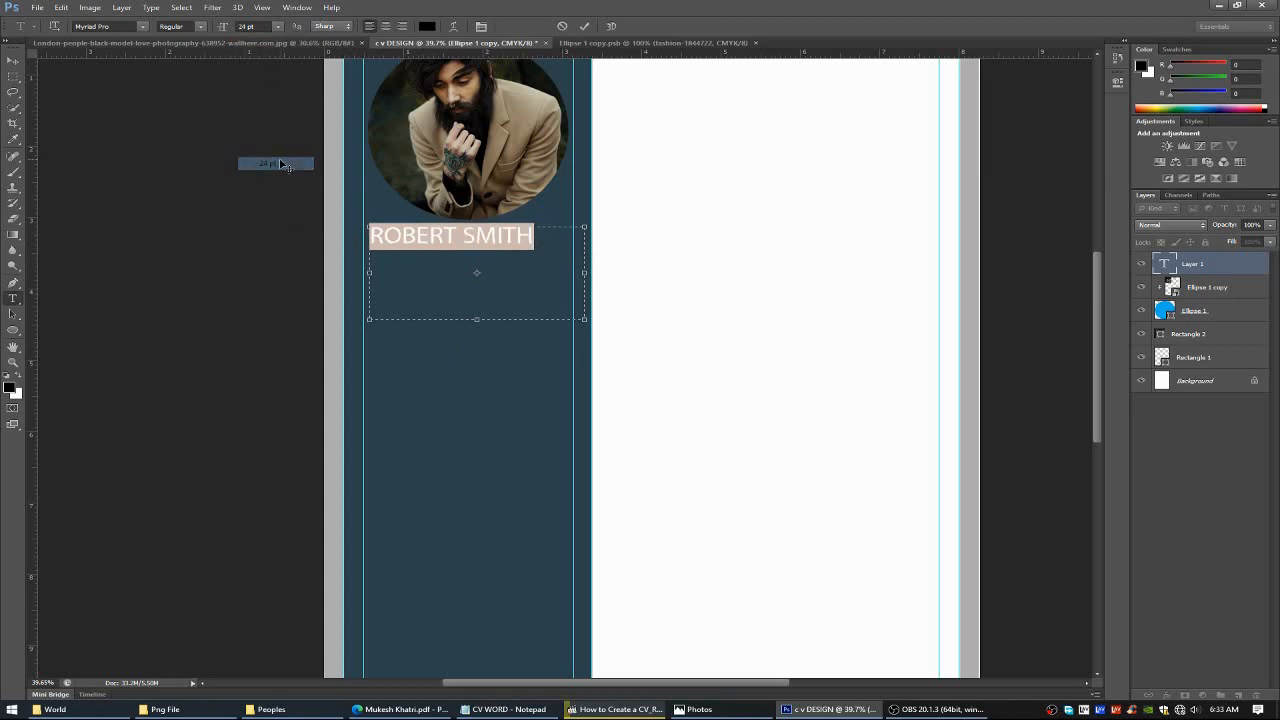
pyautogui.click(477, 298)
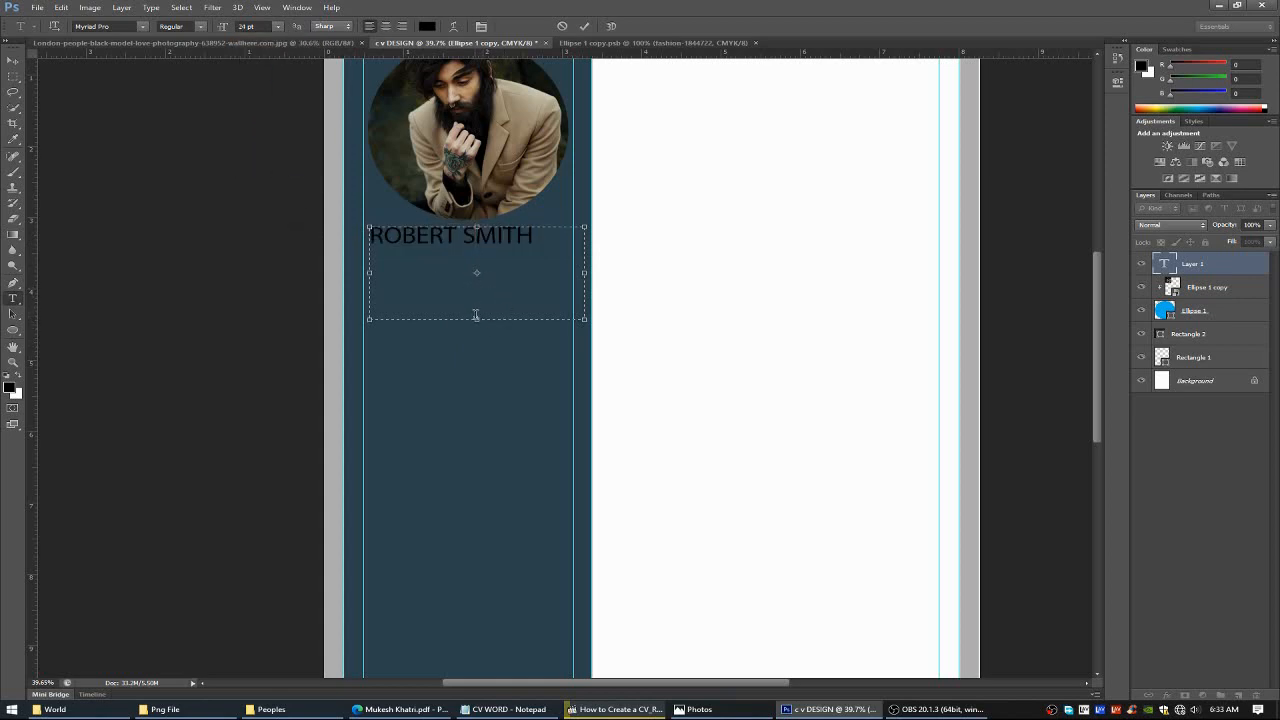
pyautogui.moveTo(477, 320); pyautogui.dragTo(479, 276)
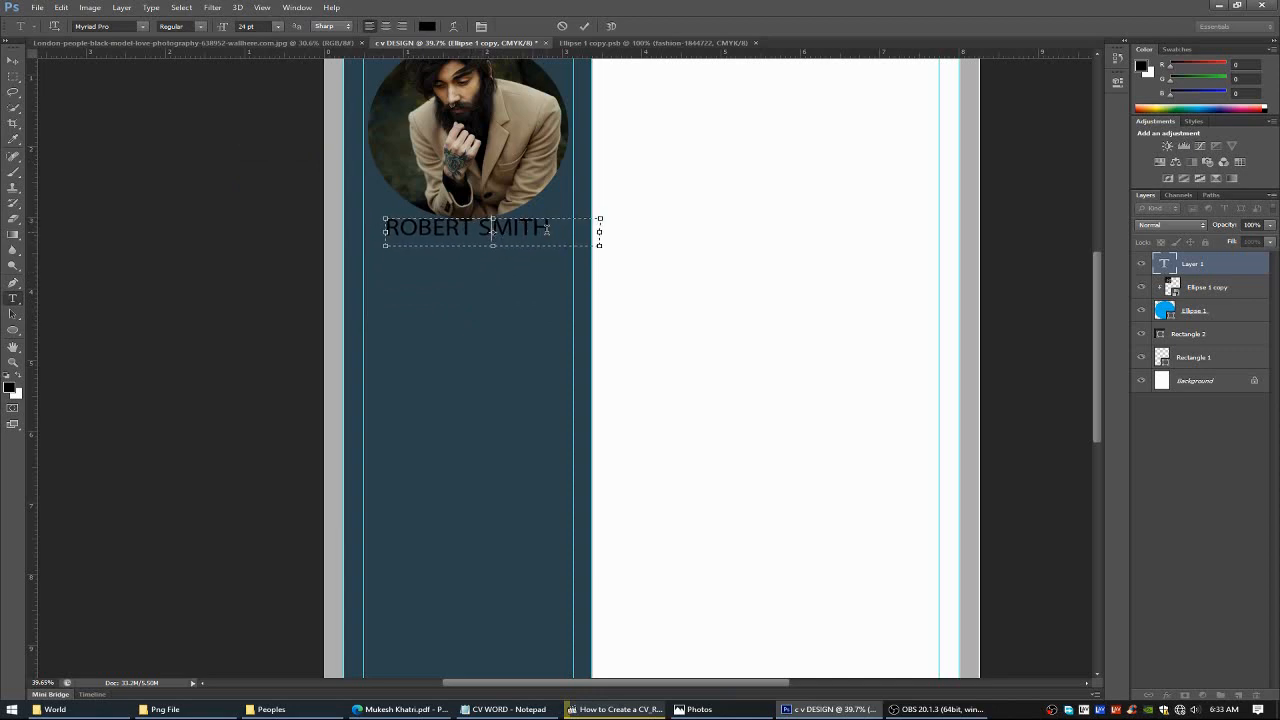
# Colour the name white, tighten its frame, and commit the text.
pyautogui.moveTo(546, 229); pyautogui.dragTo(378, 228)
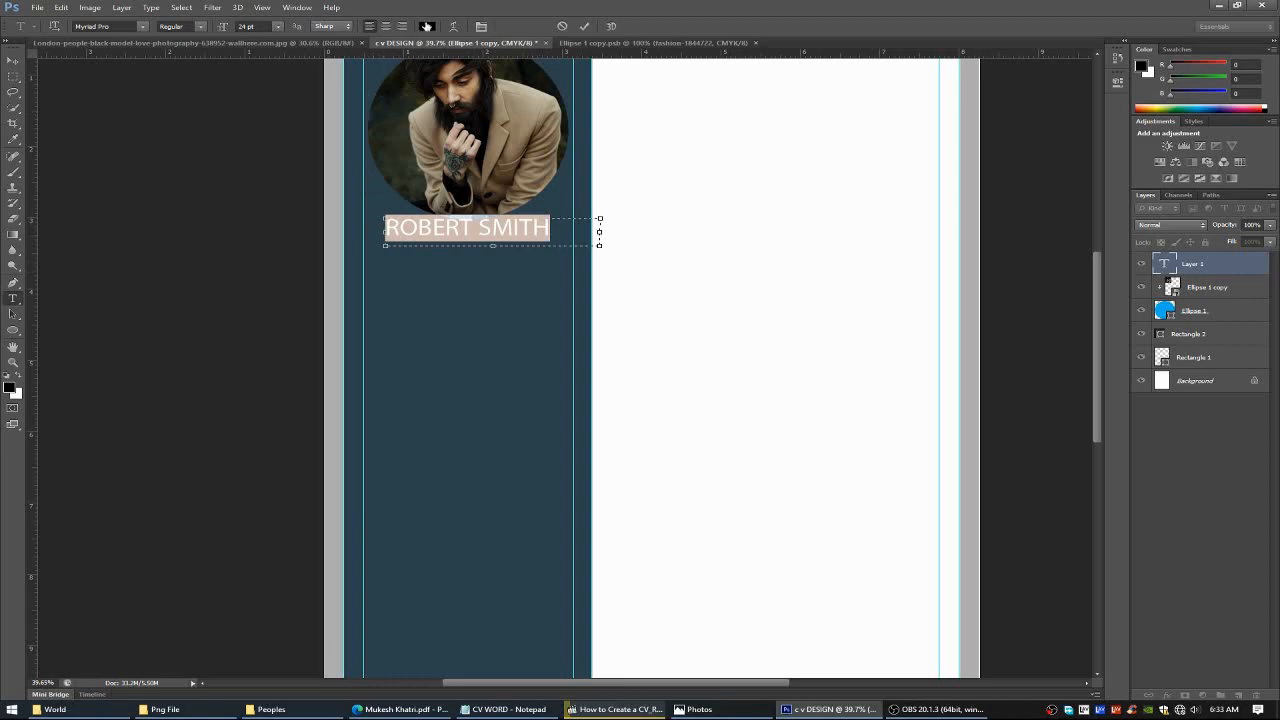
pyautogui.click(427, 26)
pyautogui.click(462, 194)
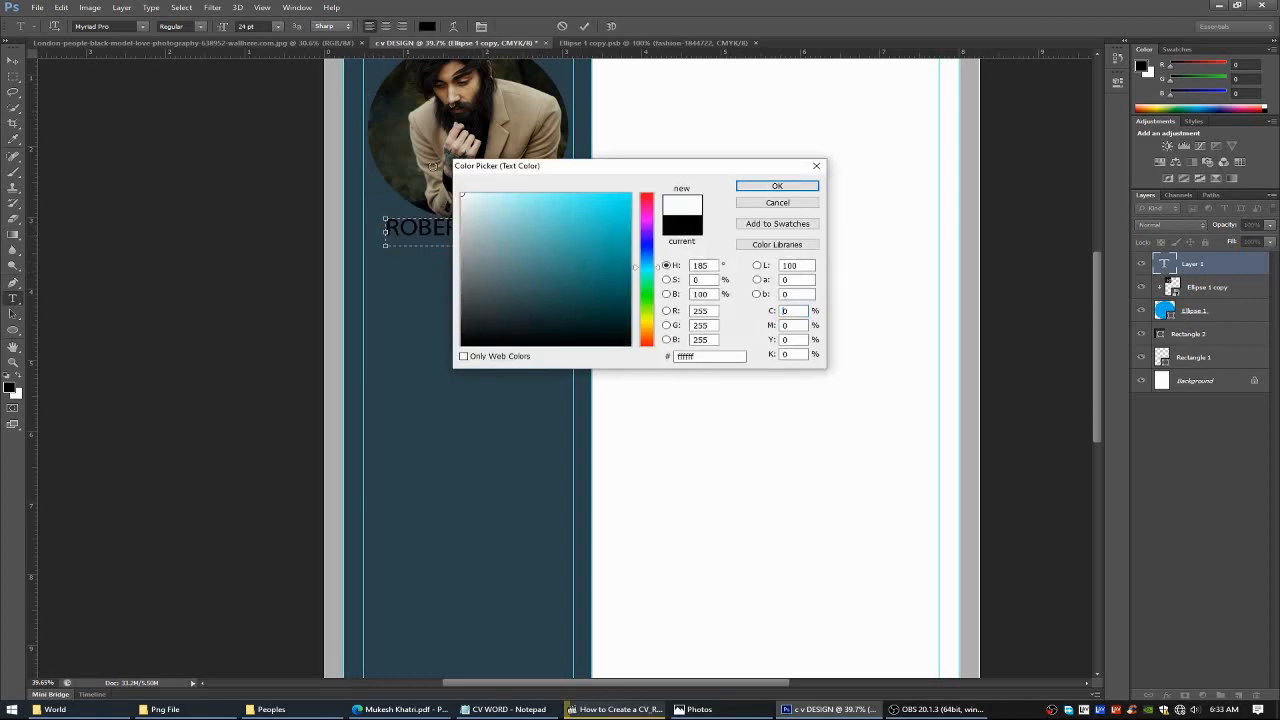
pyautogui.click(760, 187)
pyautogui.moveTo(599, 232); pyautogui.dragTo(562, 232)
pyautogui.click(584, 26)
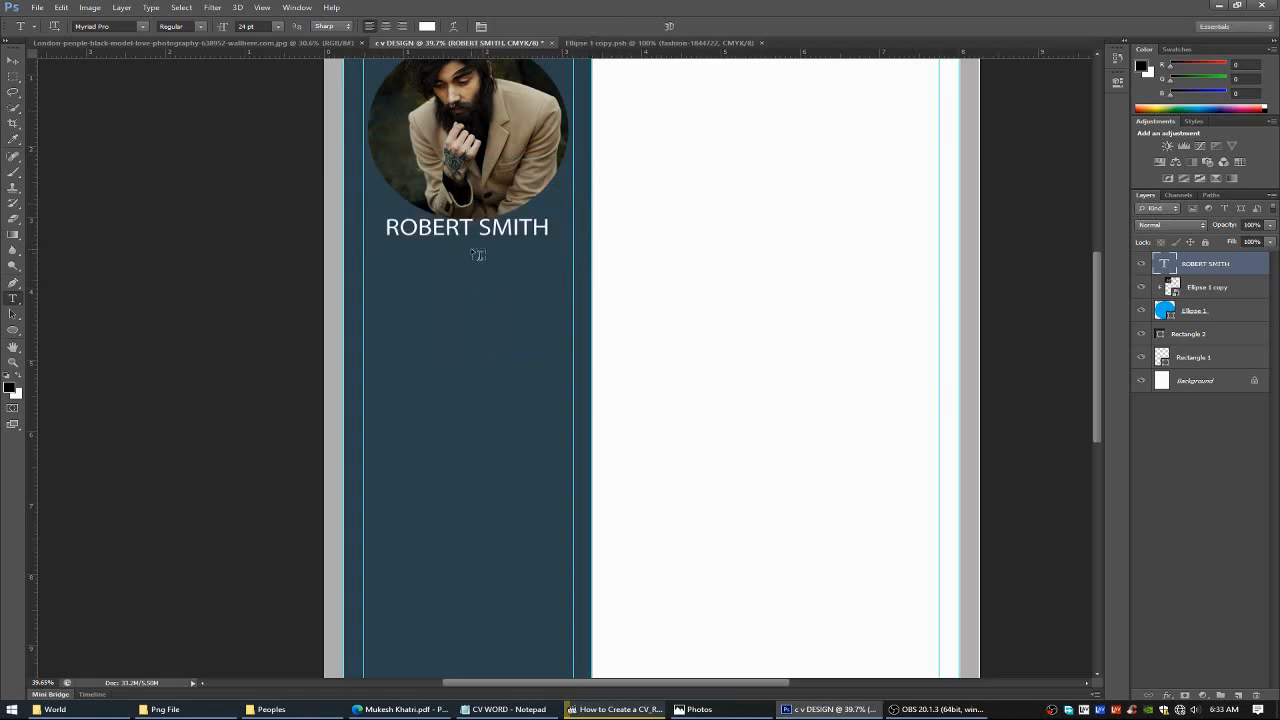
pyautogui.click(13, 61)
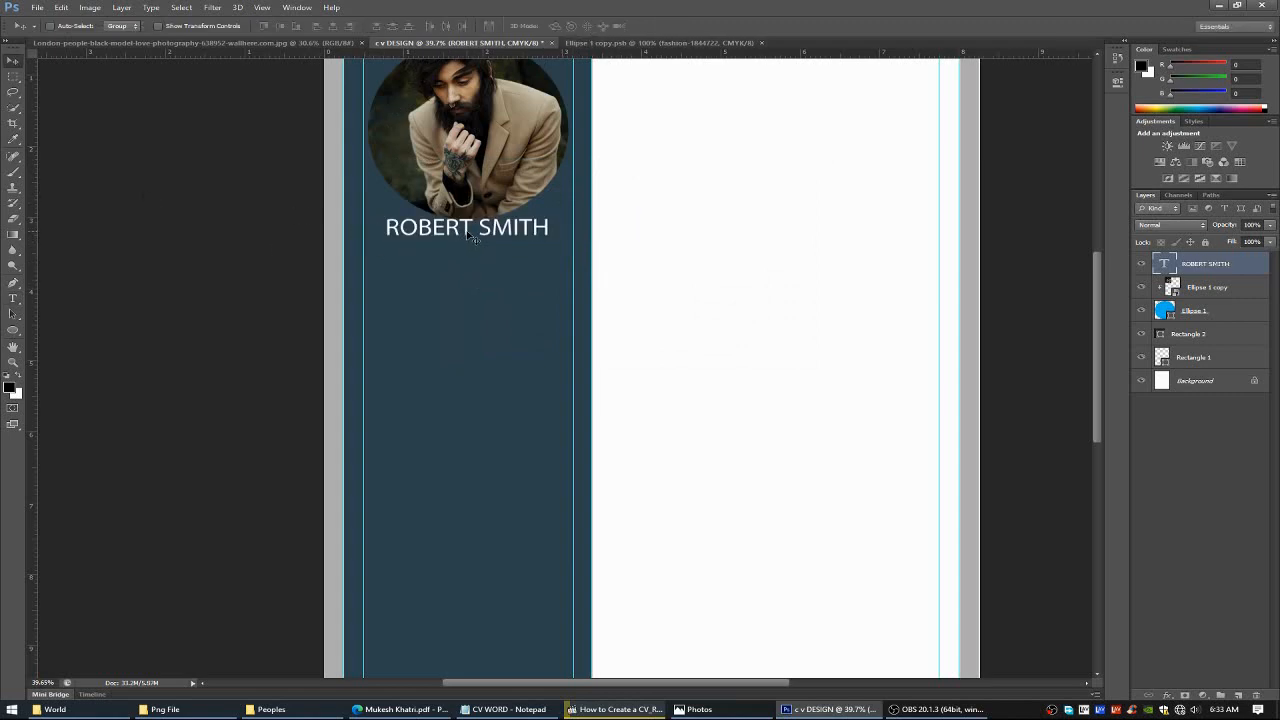
# Nudge the name slightly, then draw a 14 pt text frame beneath it.
pyautogui.moveTo(467, 234); pyautogui.dragTo(468, 239)
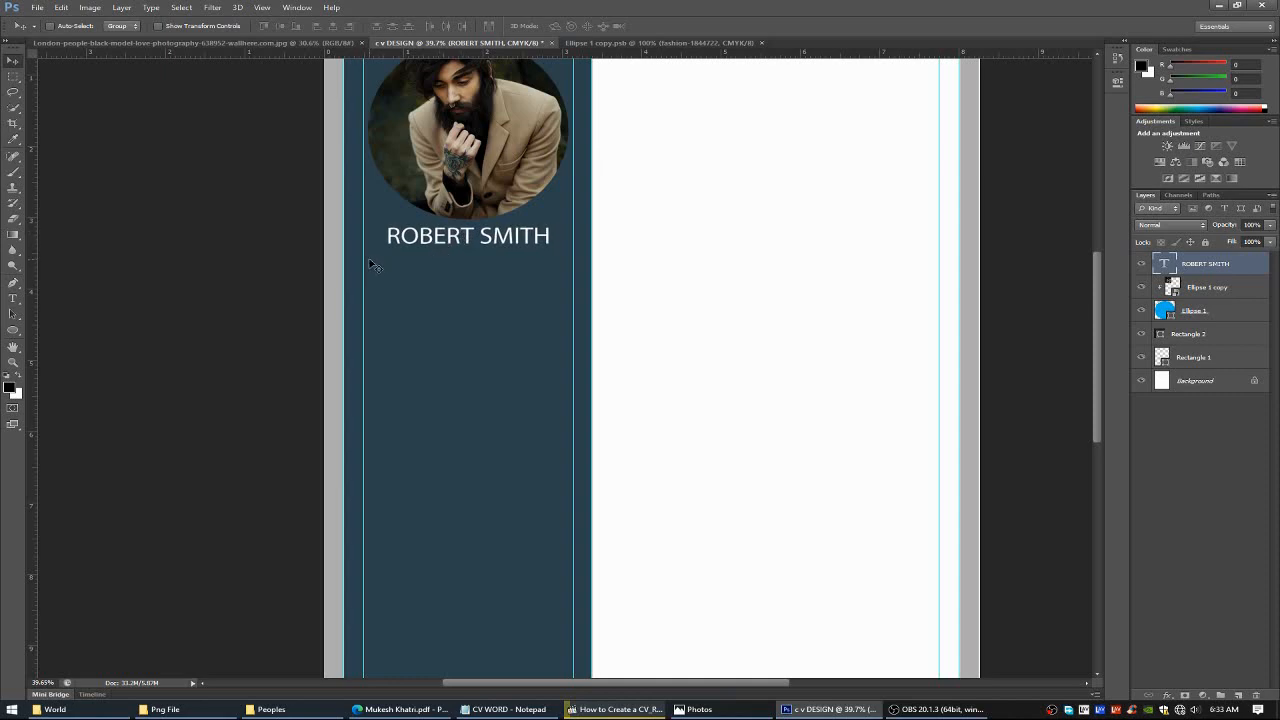
pyautogui.click(13, 298)
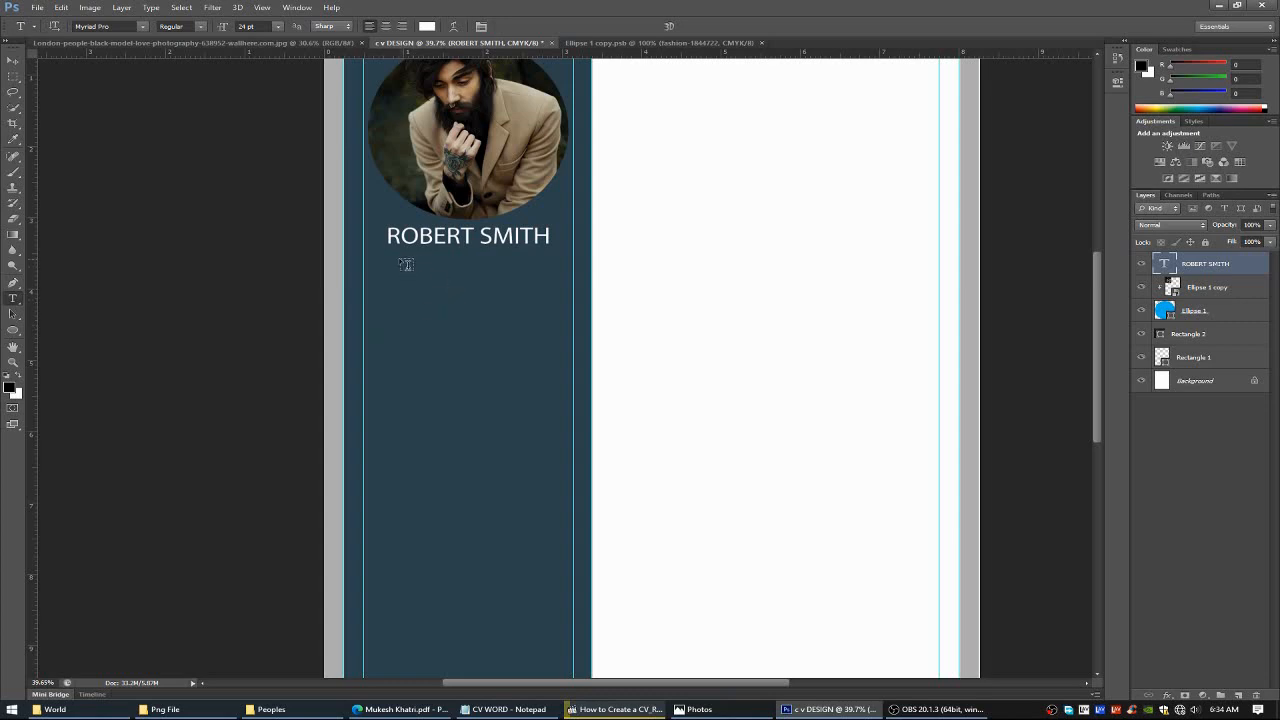
pyautogui.moveTo(399, 259); pyautogui.dragTo(550, 320)
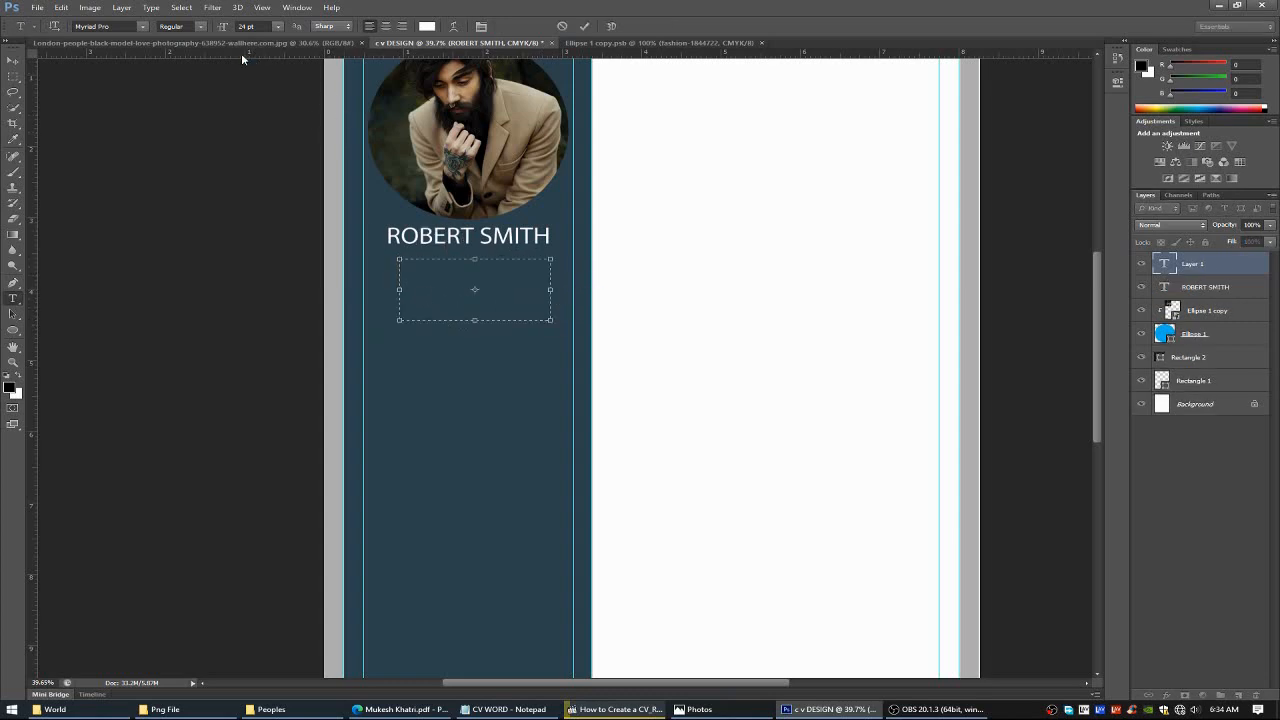
pyautogui.click(283, 28)
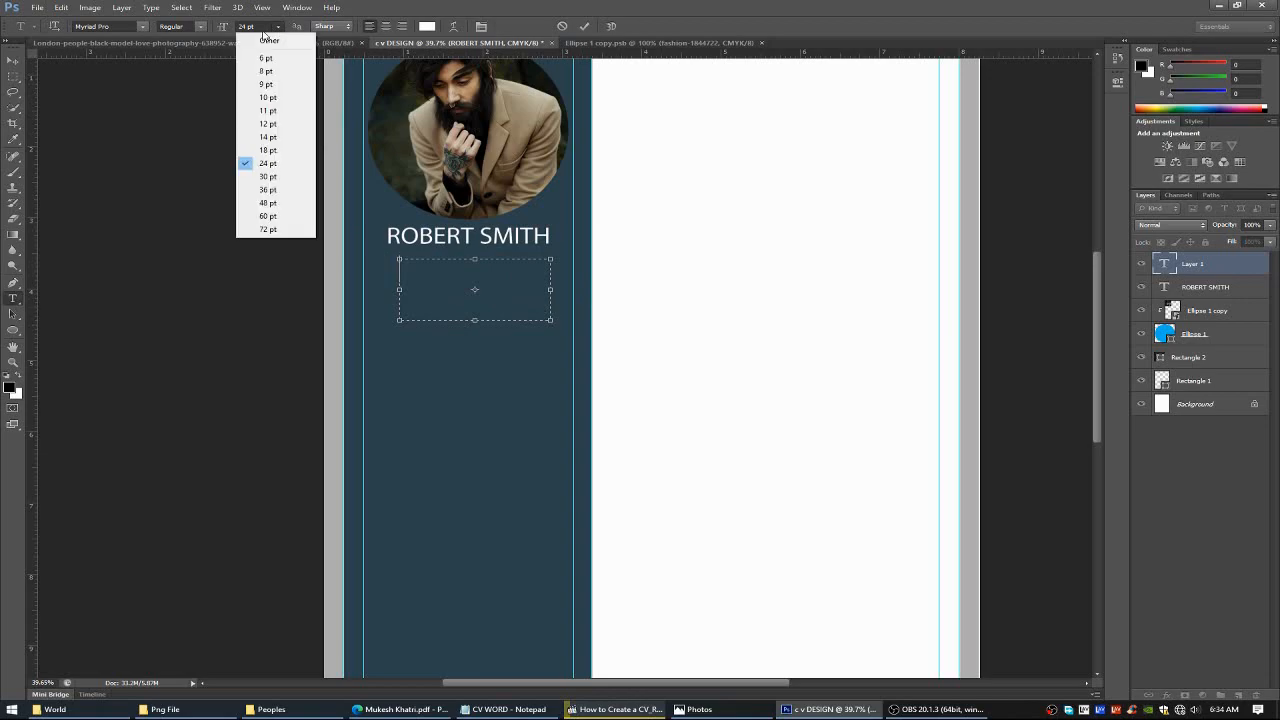
pyautogui.click(273, 137)
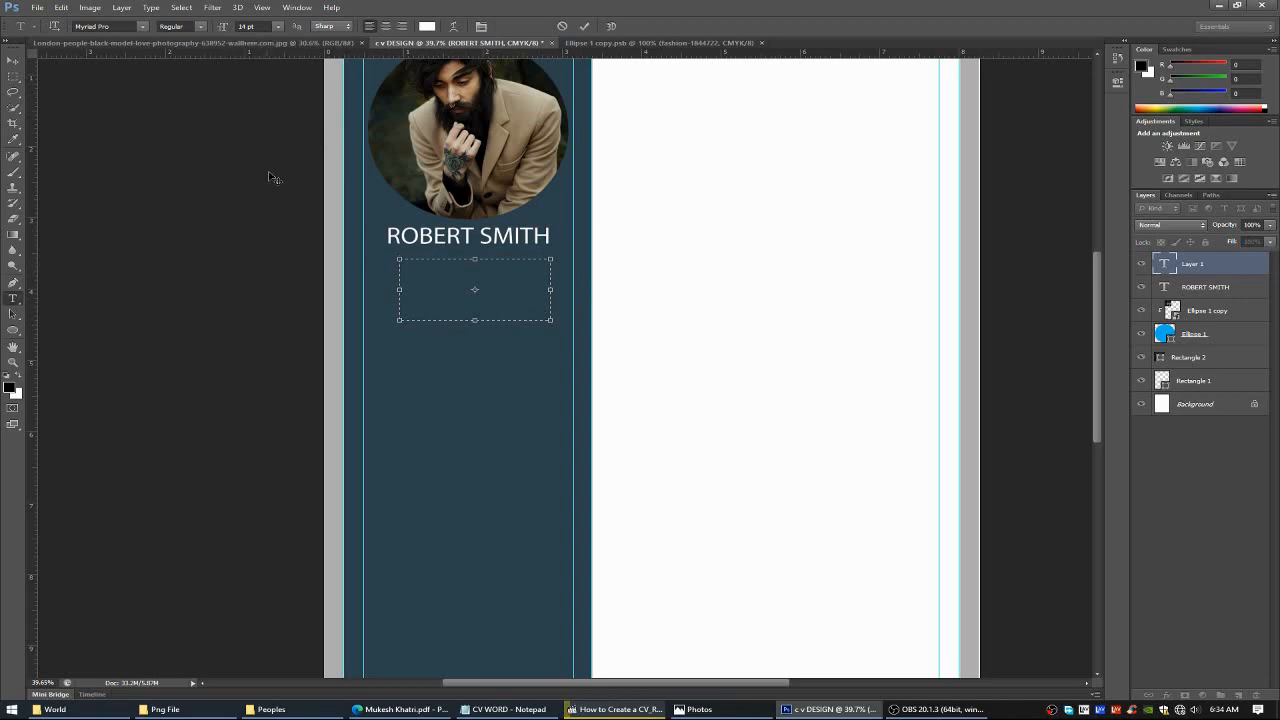
# Paste 'GRAPHIC DESIGNER' from the CV WORD notes, commit it, and nudge it into place.
pyautogui.click(505, 709)
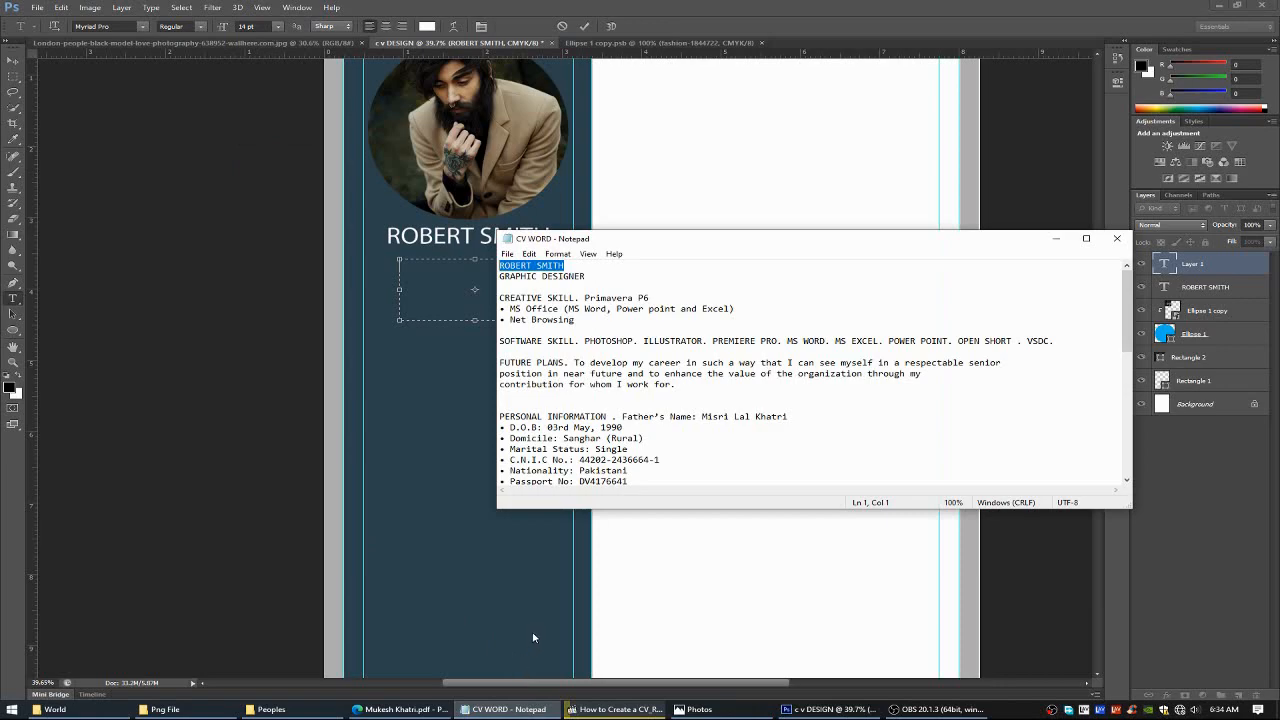
pyautogui.moveTo(591, 278); pyautogui.dragTo(490, 279)
pyautogui.hotkey('ctrl', 'c')
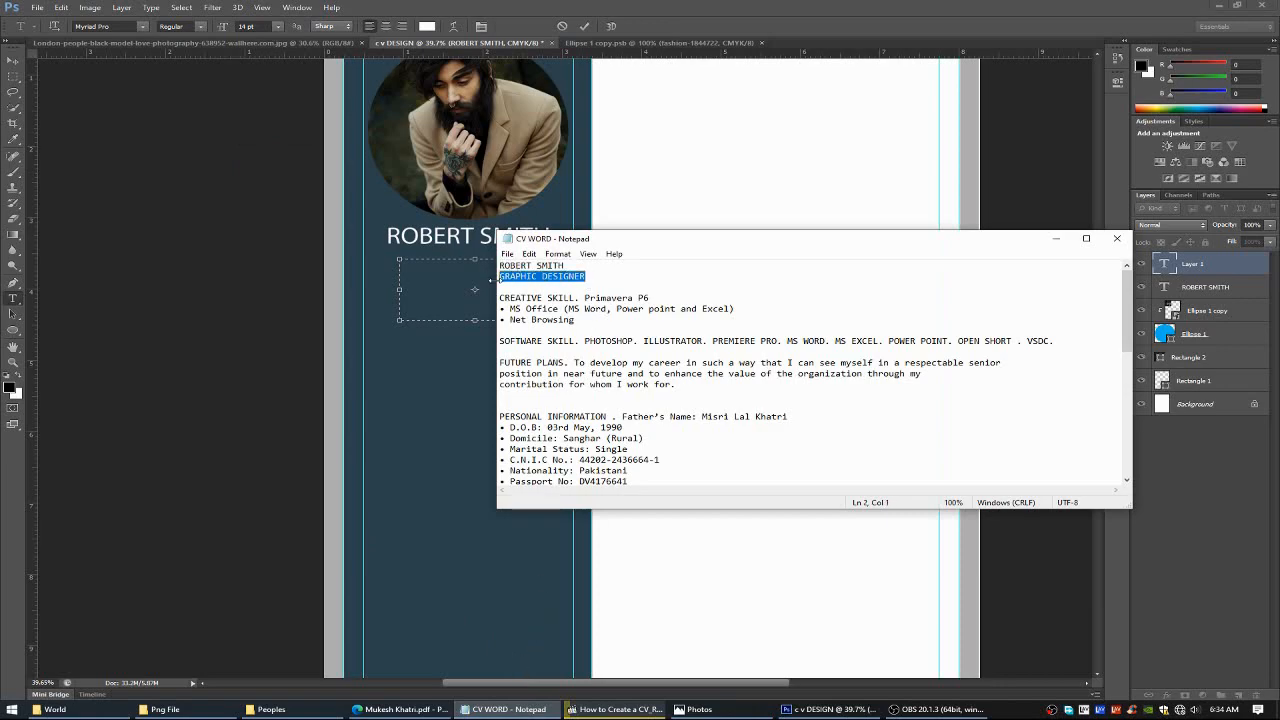
pyautogui.click(451, 264)
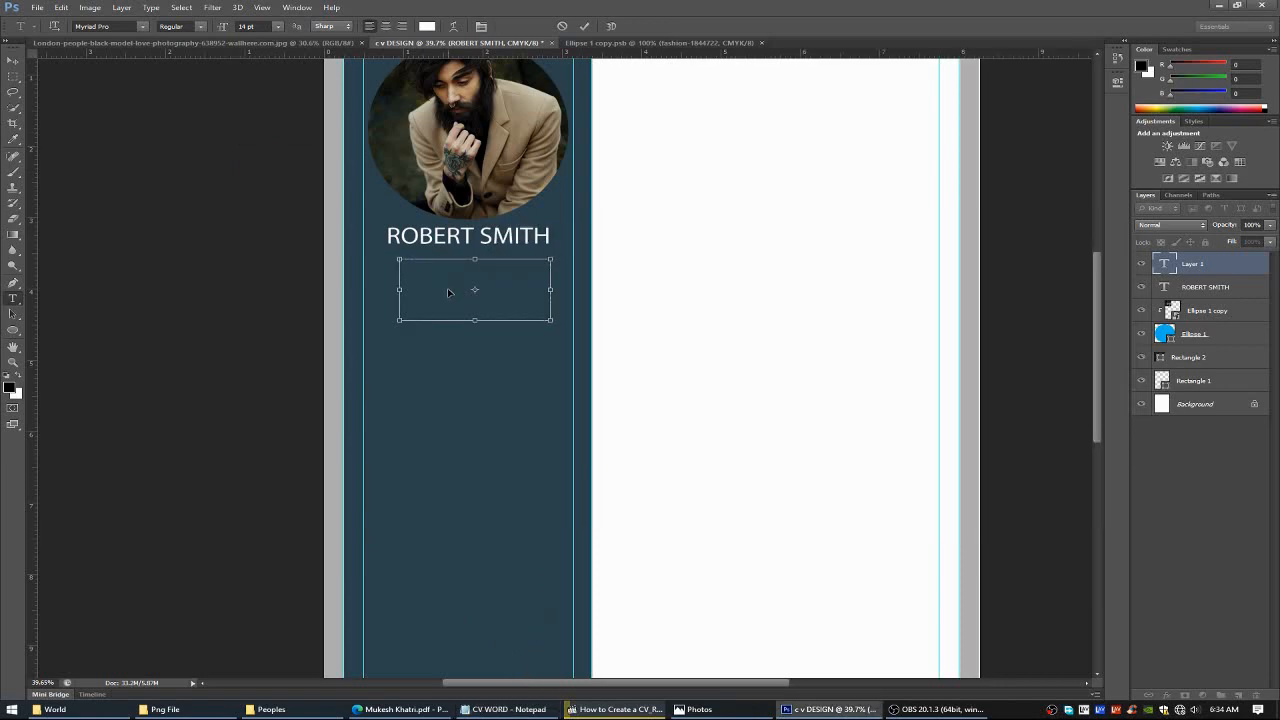
pyautogui.hotkey('ctrl', 'v')
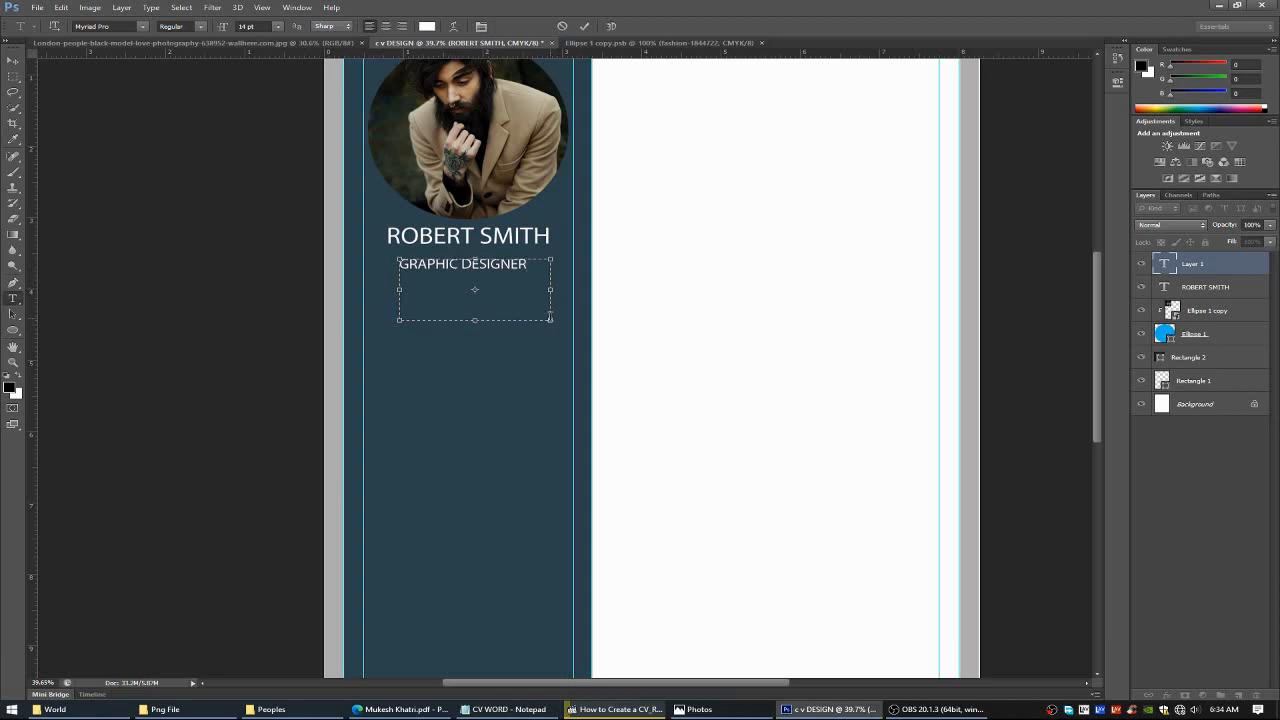
pyautogui.moveTo(551, 321); pyautogui.dragTo(477, 291)
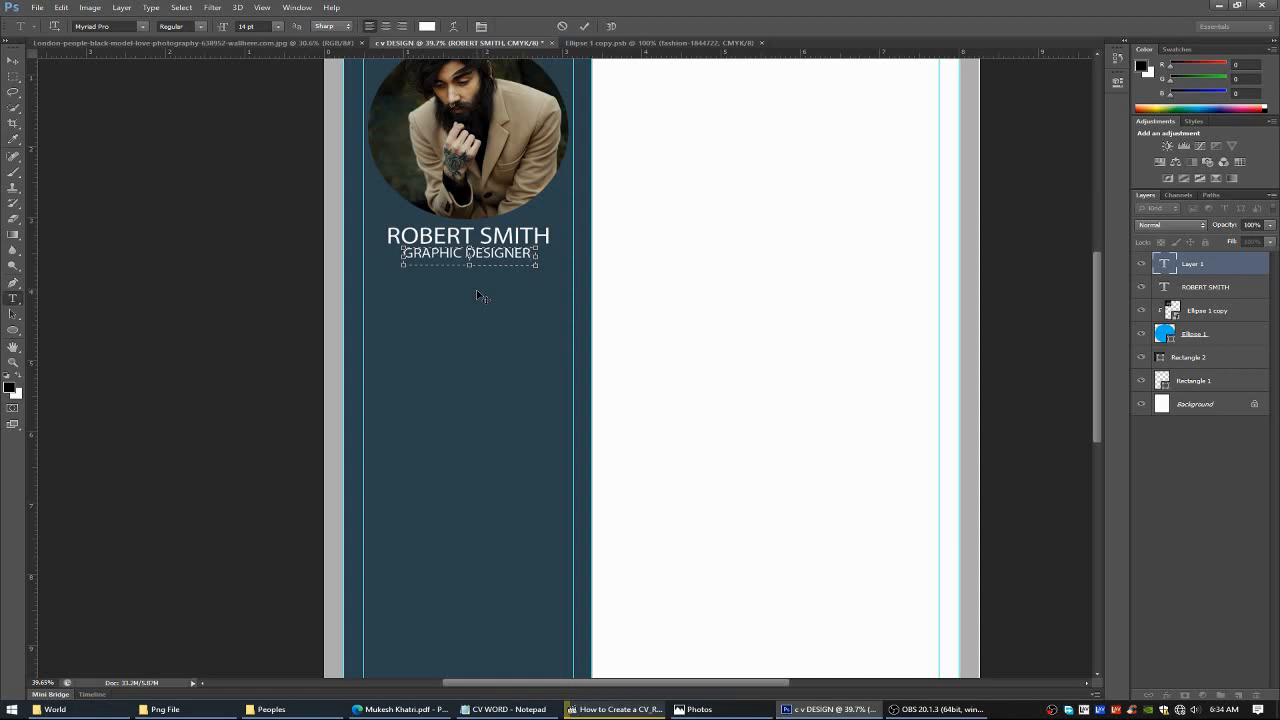
pyautogui.click(584, 26)
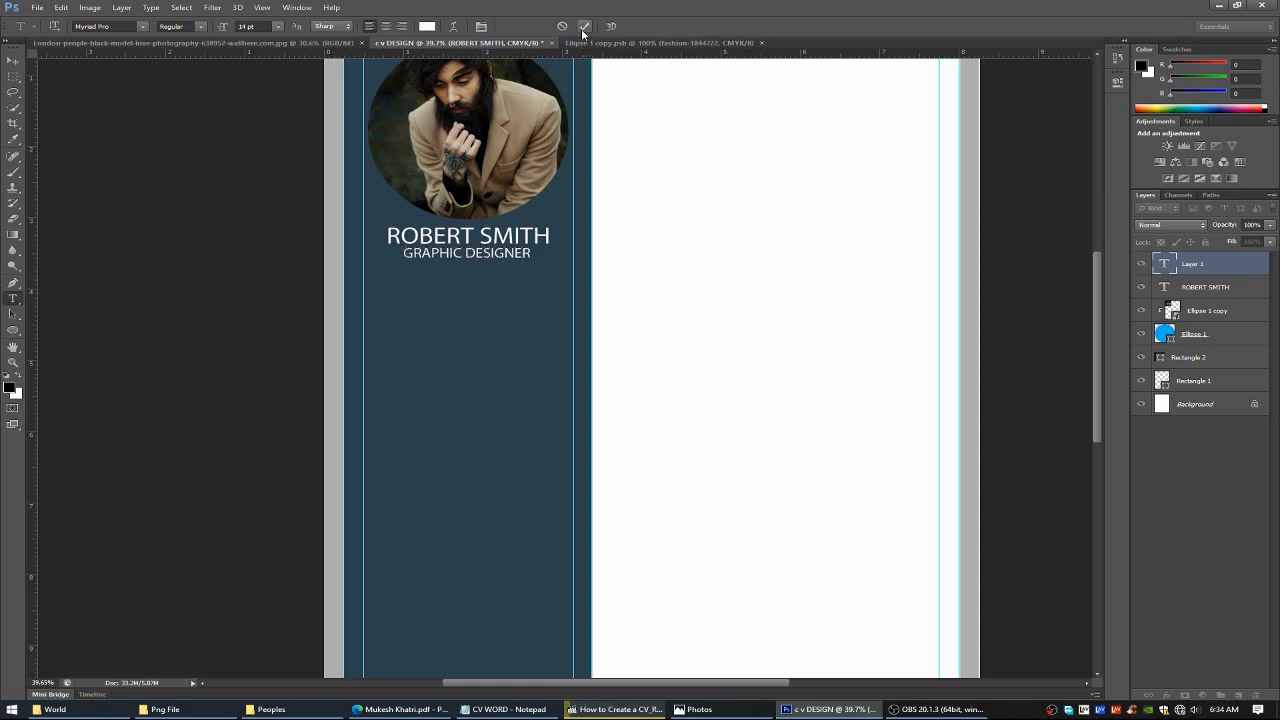
pyautogui.click(12, 60)
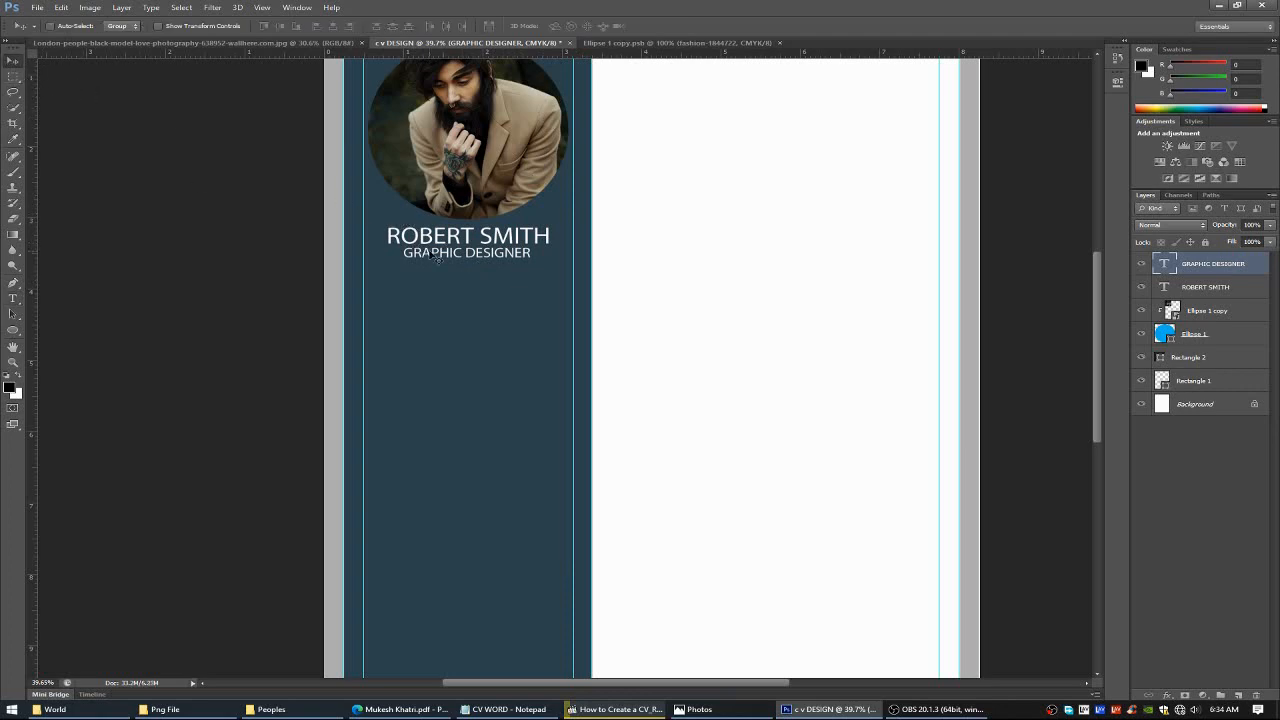
pyautogui.press('Left')
pyautogui.press('Left')
pyautogui.press('Left')
pyautogui.press('Down')
pyautogui.press('Down')
pyautogui.press('Down')
pyautogui.press('Down')
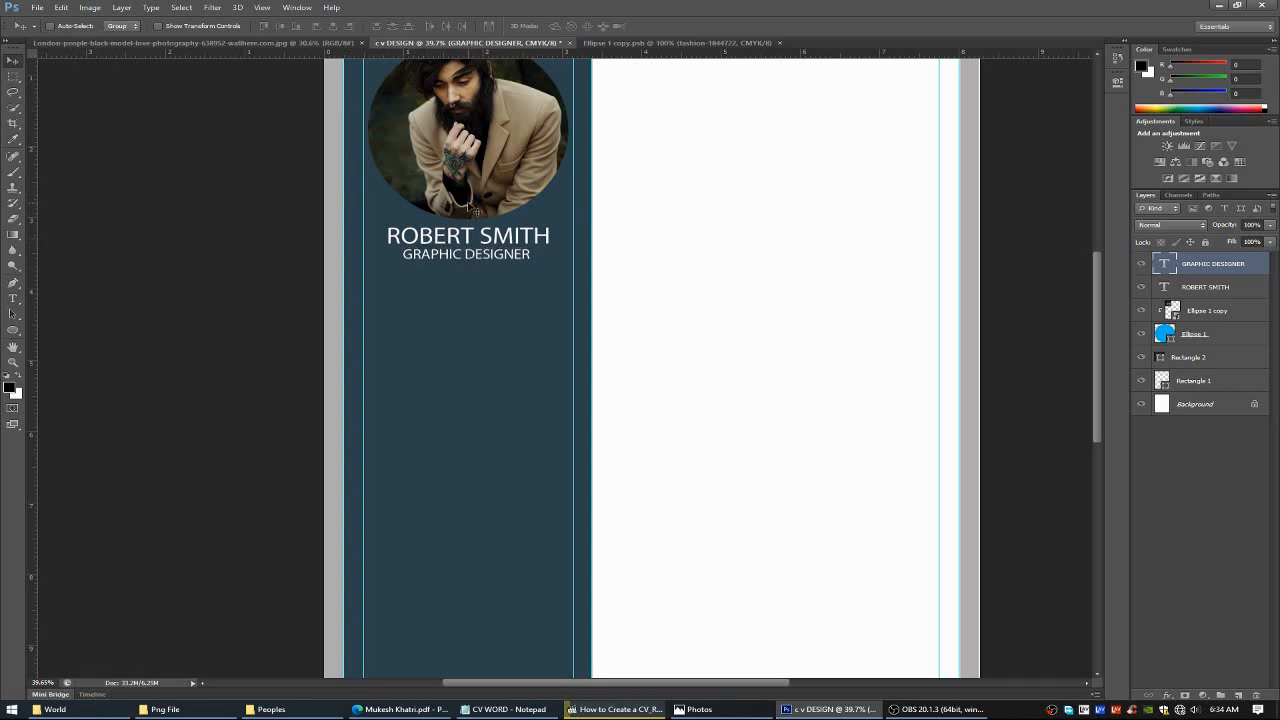
pyautogui.scroll(-3, 443, 300)
pyautogui.scroll(2, 440, 298)
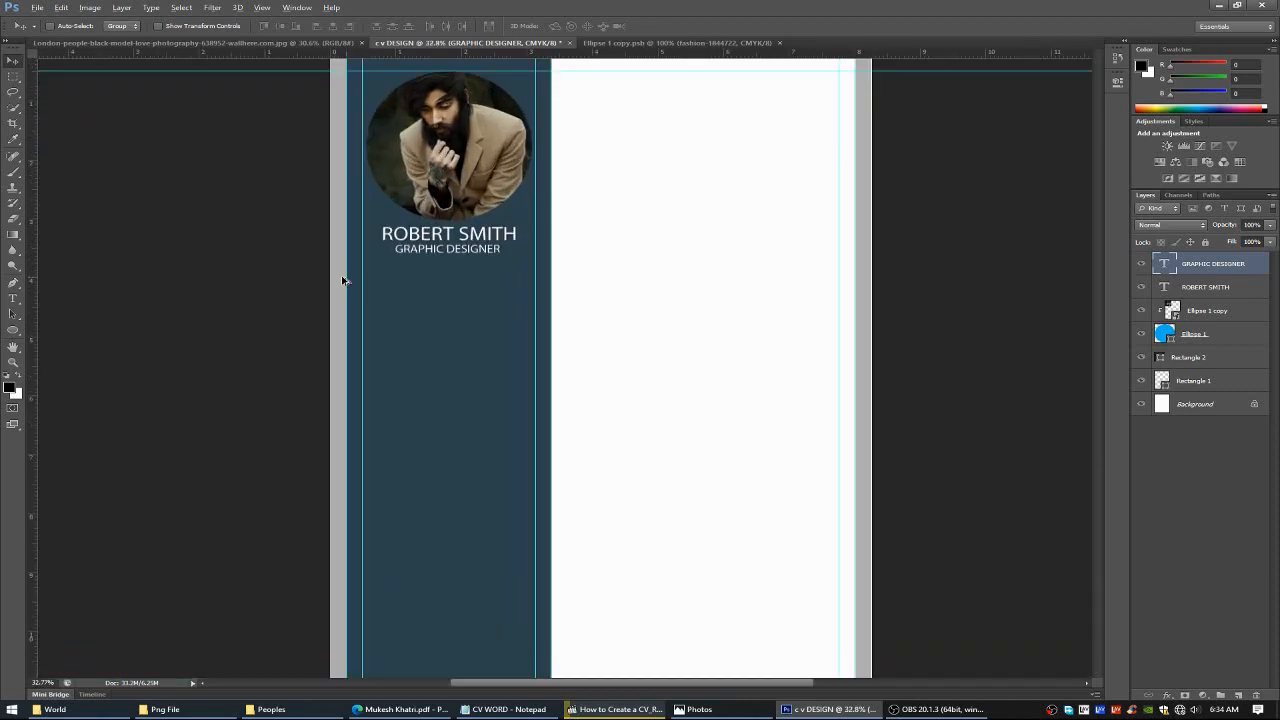
pyautogui.scroll(3, 410, 260)
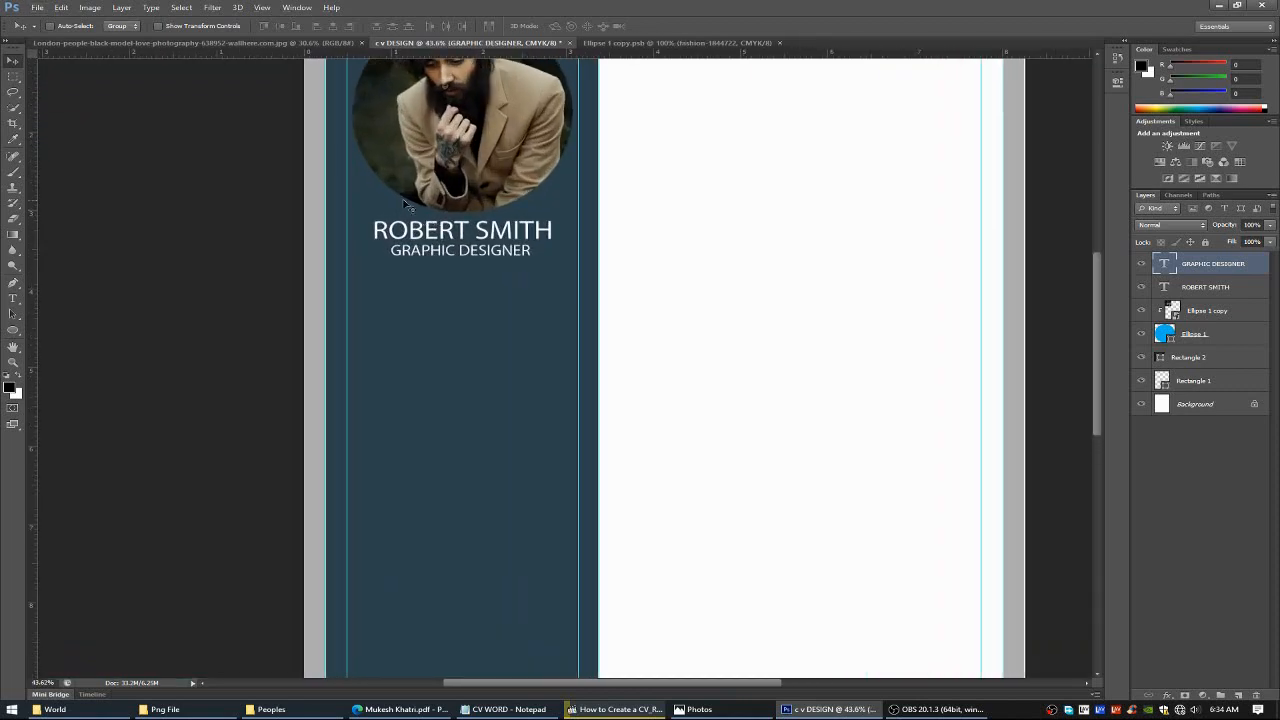
pyautogui.scroll(-3, 420, 180)
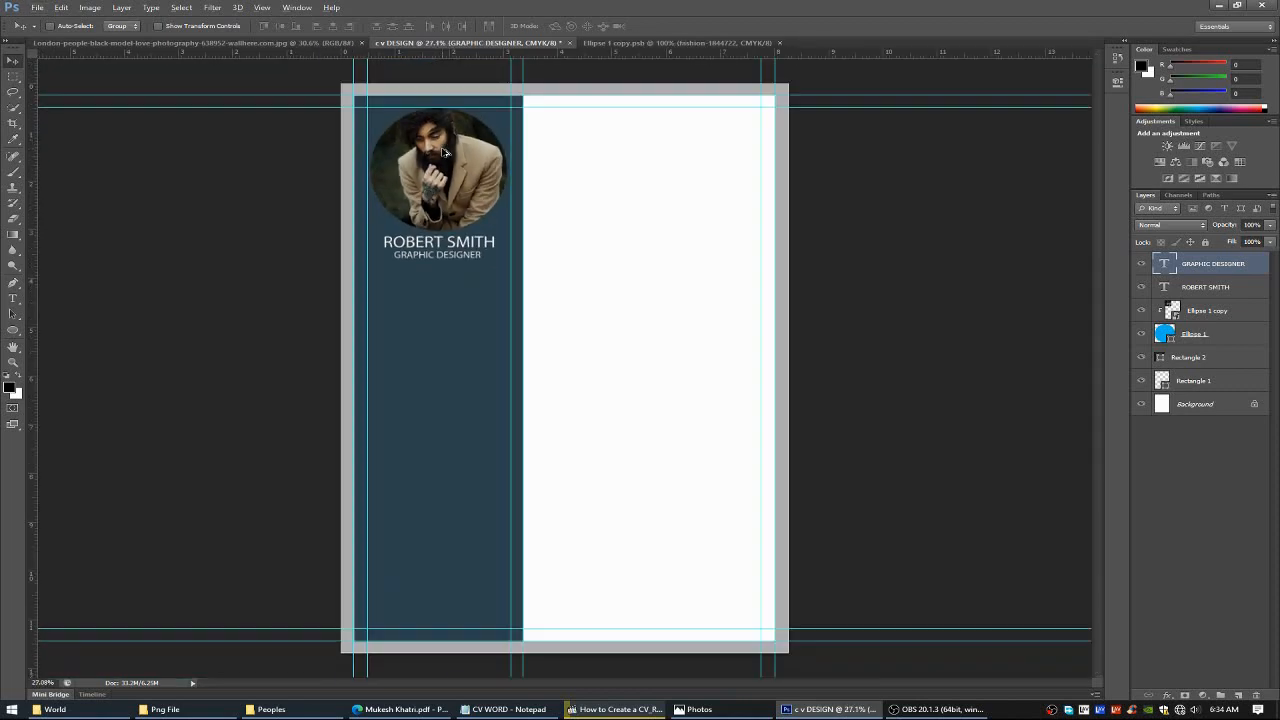
pyautogui.scroll(3, 443, 152)
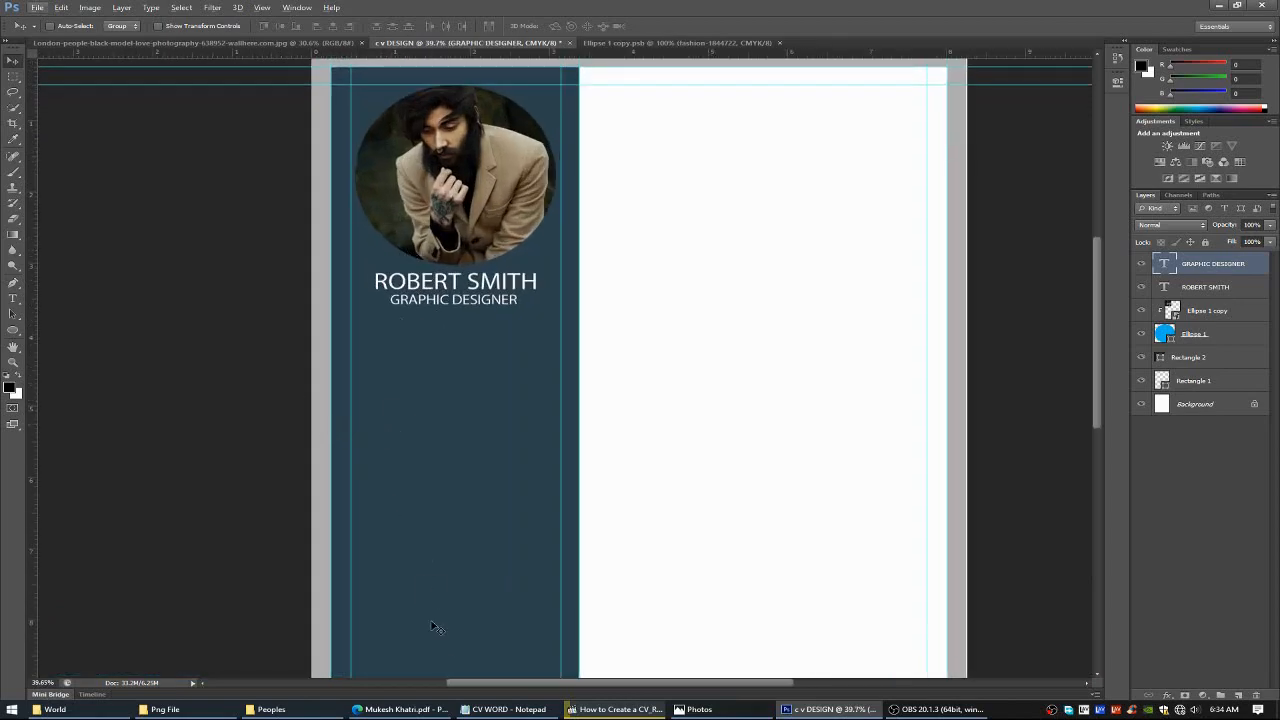
pyautogui.click(500, 709)
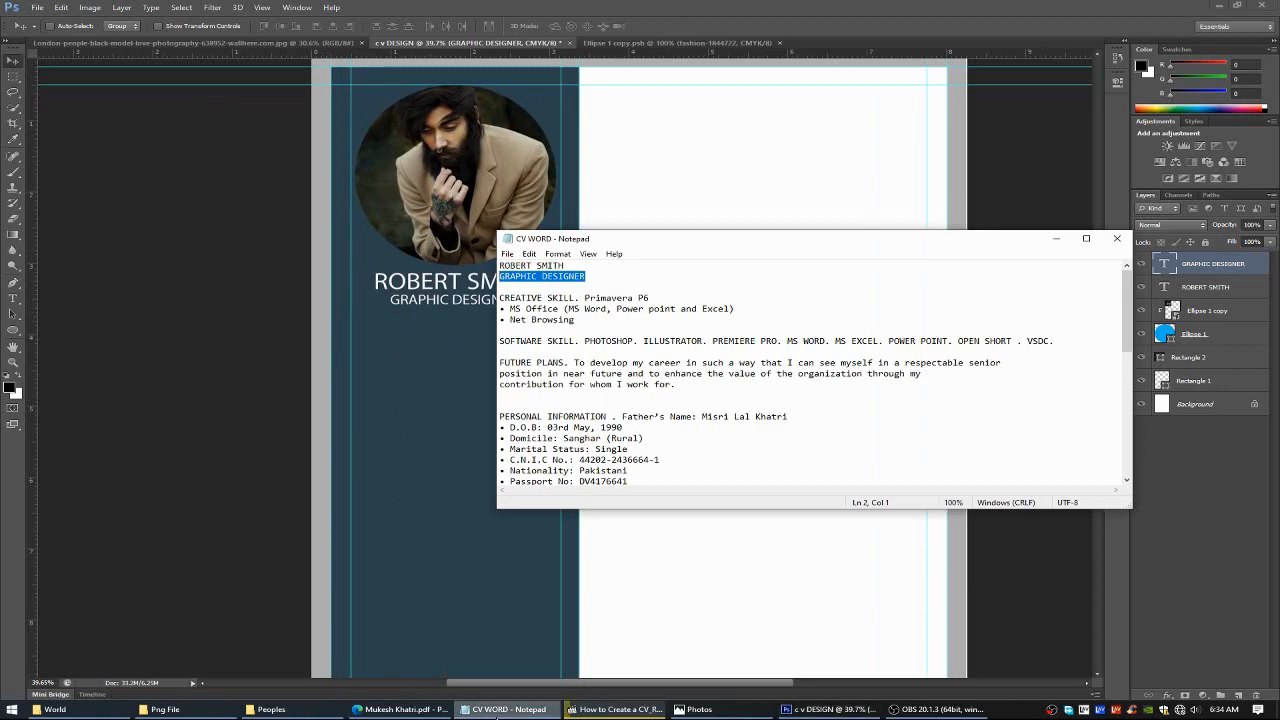
pyautogui.click(500, 709)
pyautogui.click(500, 709)
pyautogui.click(500, 709)
pyautogui.moveTo(717, 714)
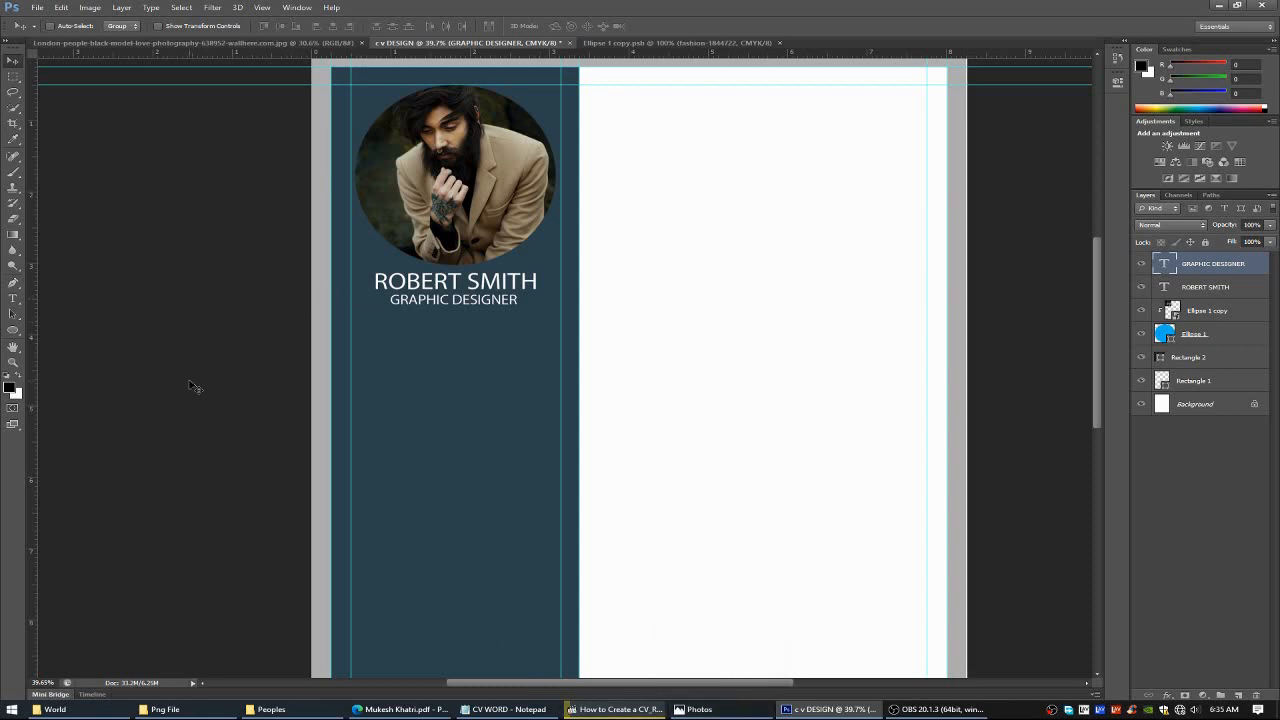
pyautogui.click(13, 298)
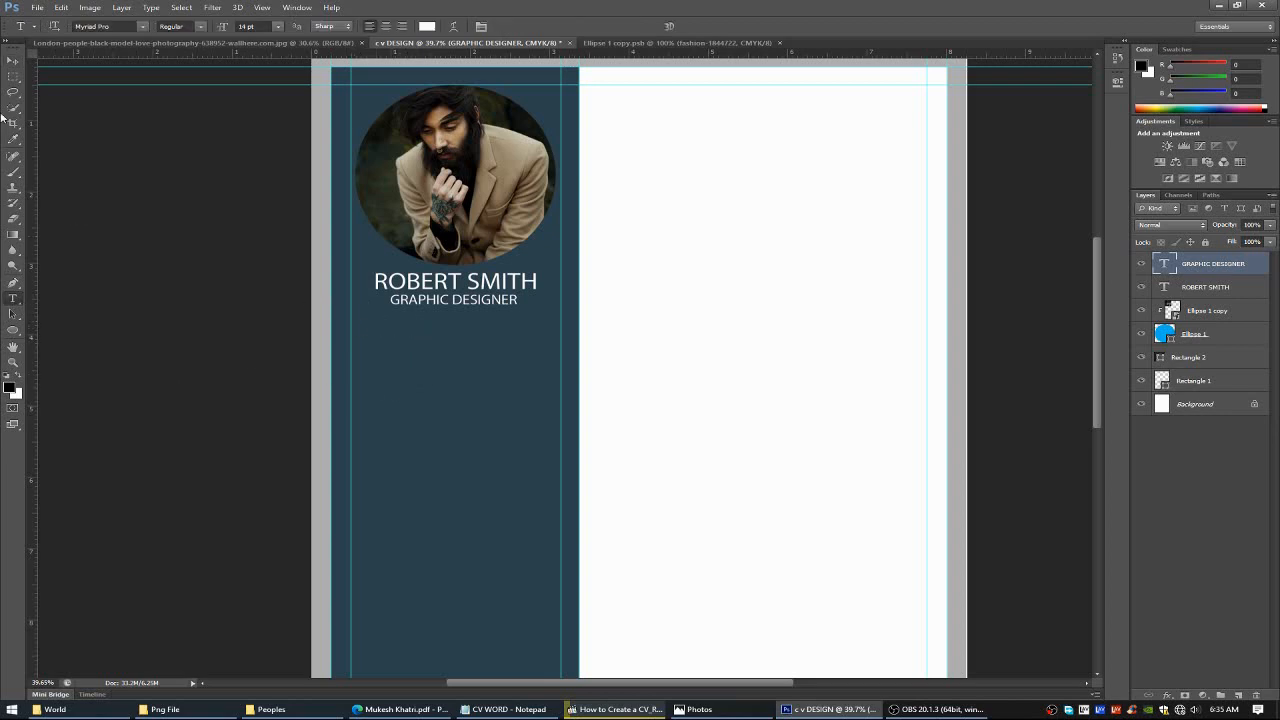
pyautogui.click(13, 61)
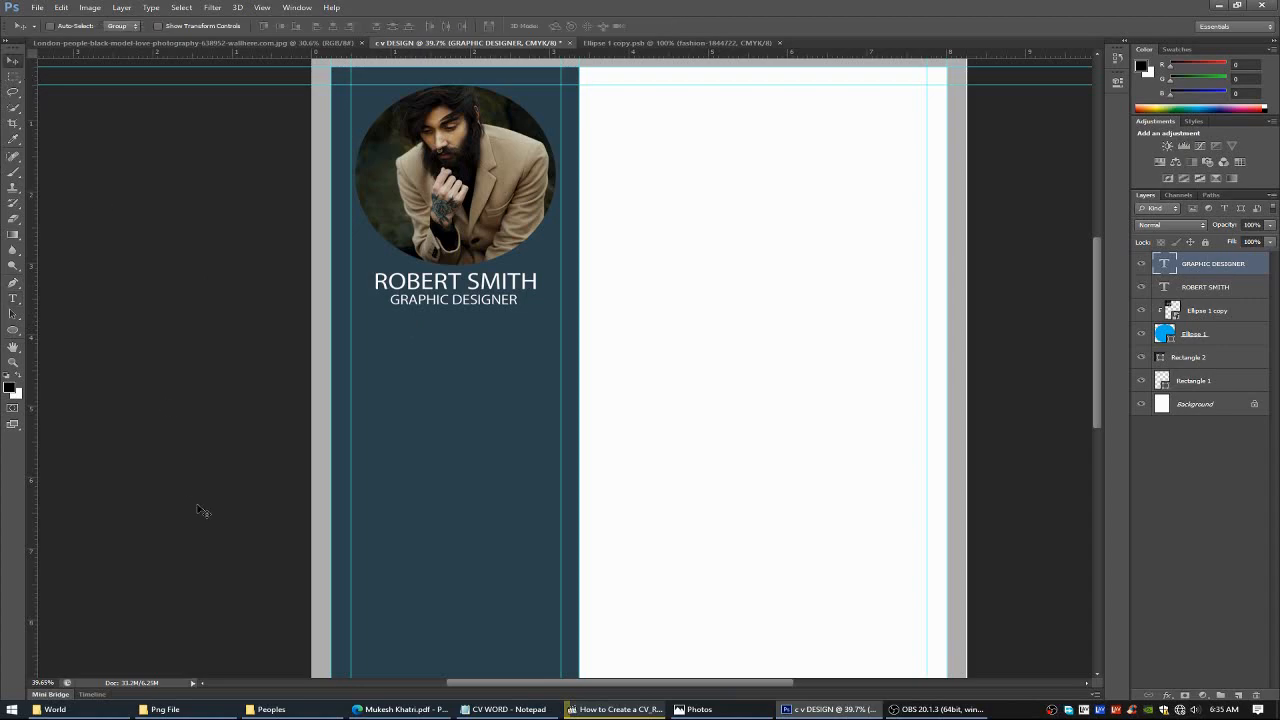
# Place contact.png from the Png File folder as a small phone icon, then start a text box below.
pyautogui.click(162, 709)
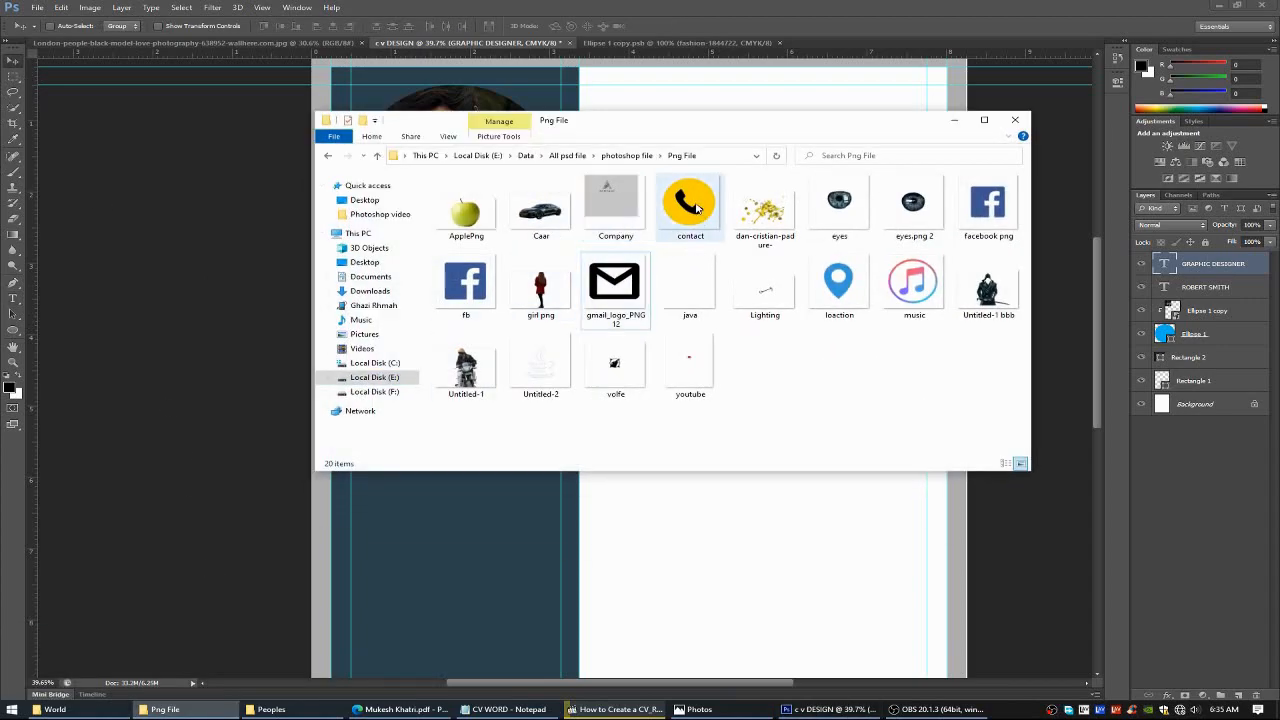
pyautogui.moveTo(690, 205); pyautogui.dragTo(484, 497)
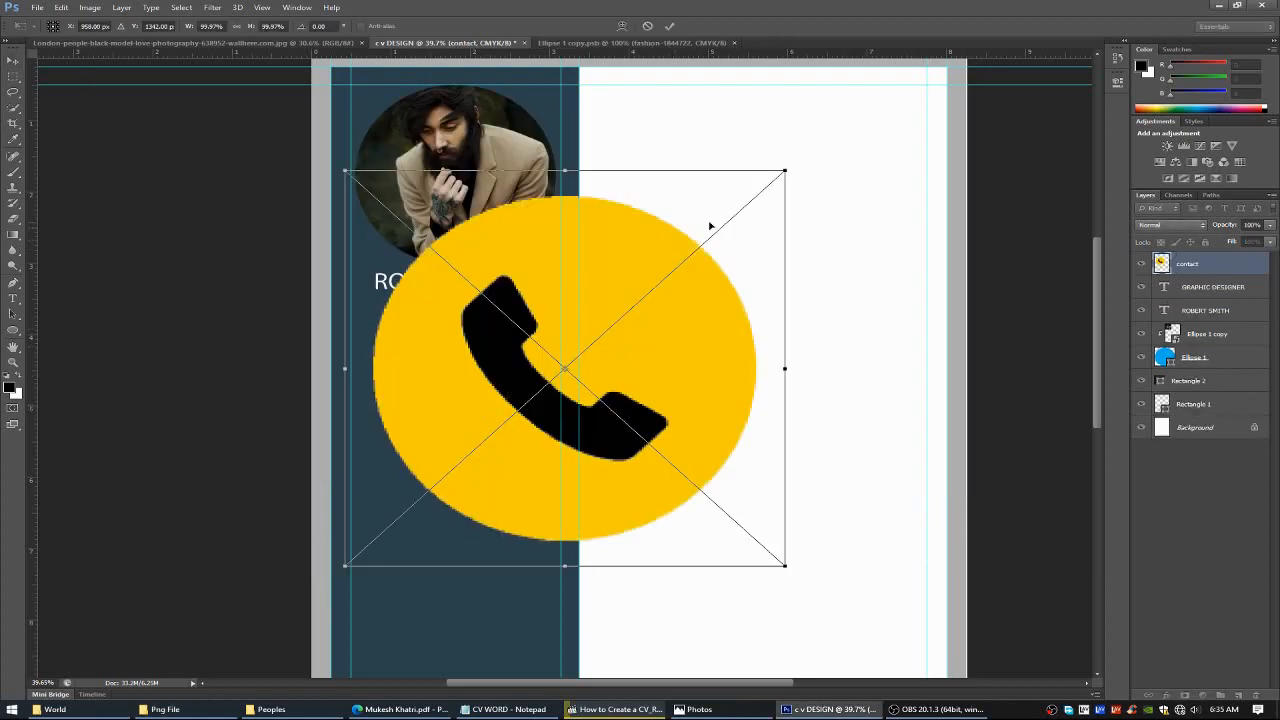
pyautogui.moveTo(785, 171); pyautogui.dragTo(678, 421)
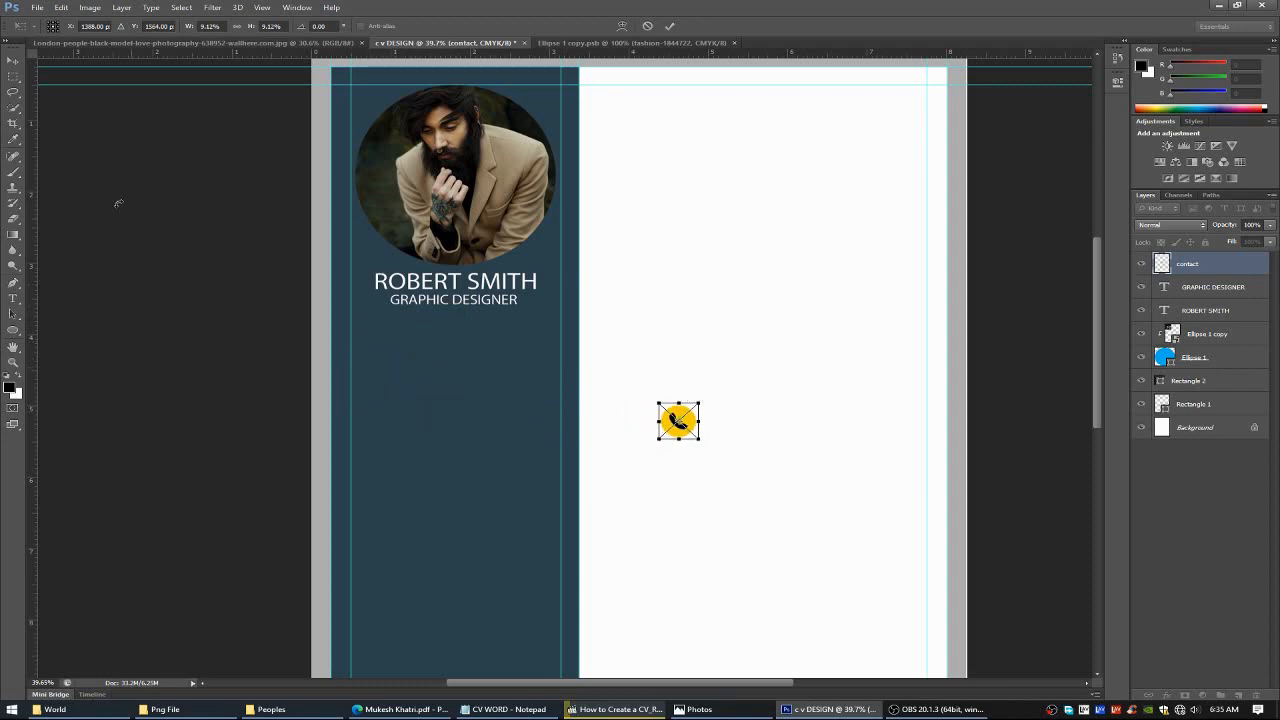
pyautogui.click(13, 298)
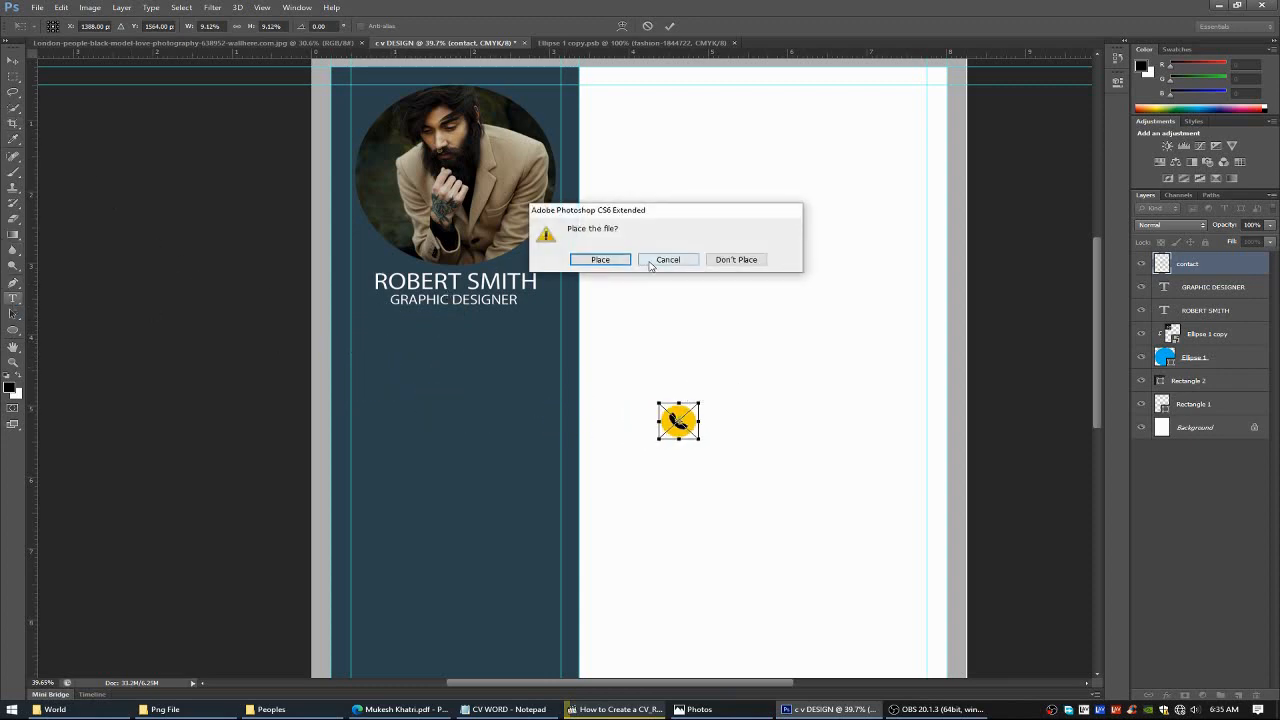
pyautogui.click(616, 264)
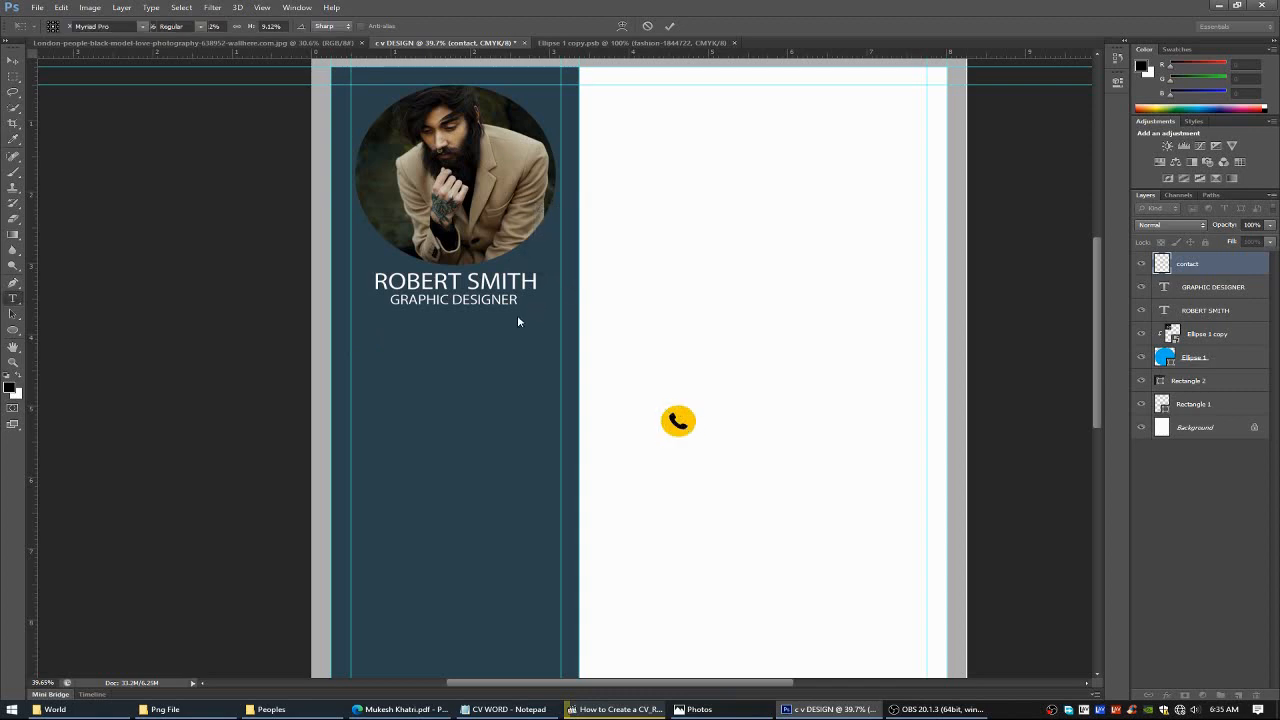
pyautogui.moveTo(365, 321); pyautogui.dragTo(483, 373)
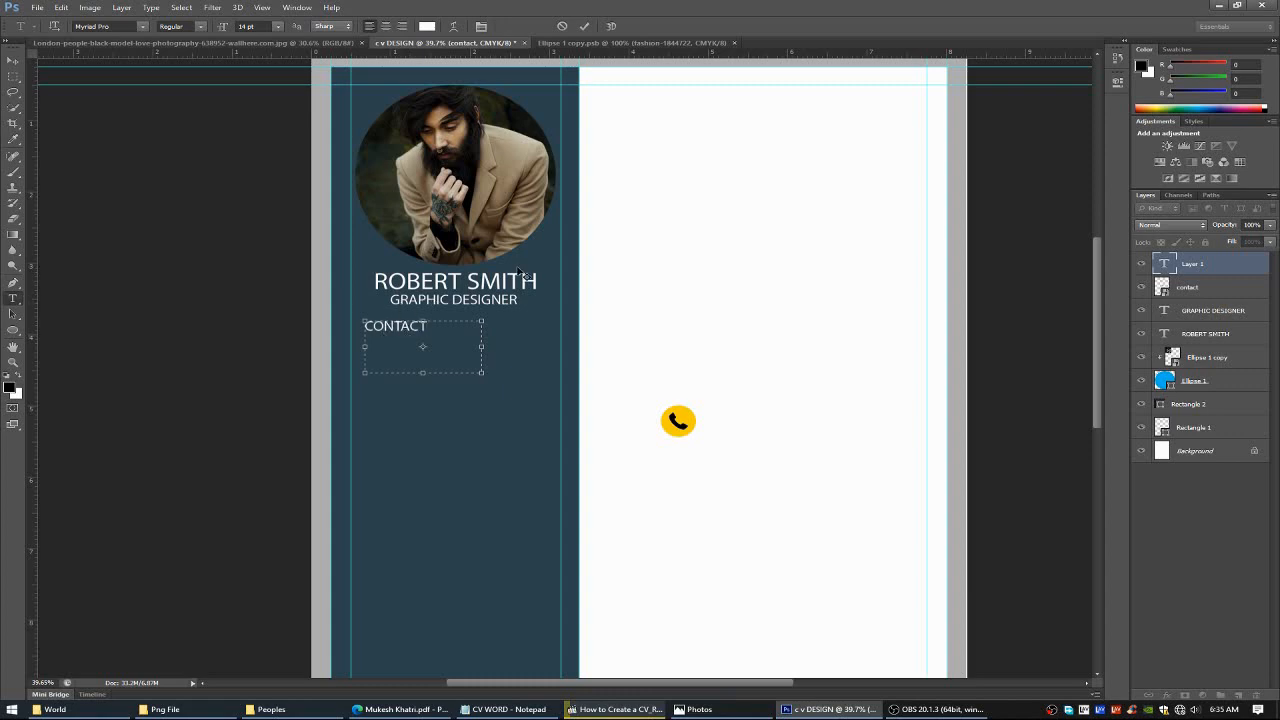
# Set the CONTACT heading to 24 pt and nudge it into place below the job title.
pyautogui.moveTo(483, 373); pyautogui.dragTo(327, 55)
pyautogui.click(277, 27)
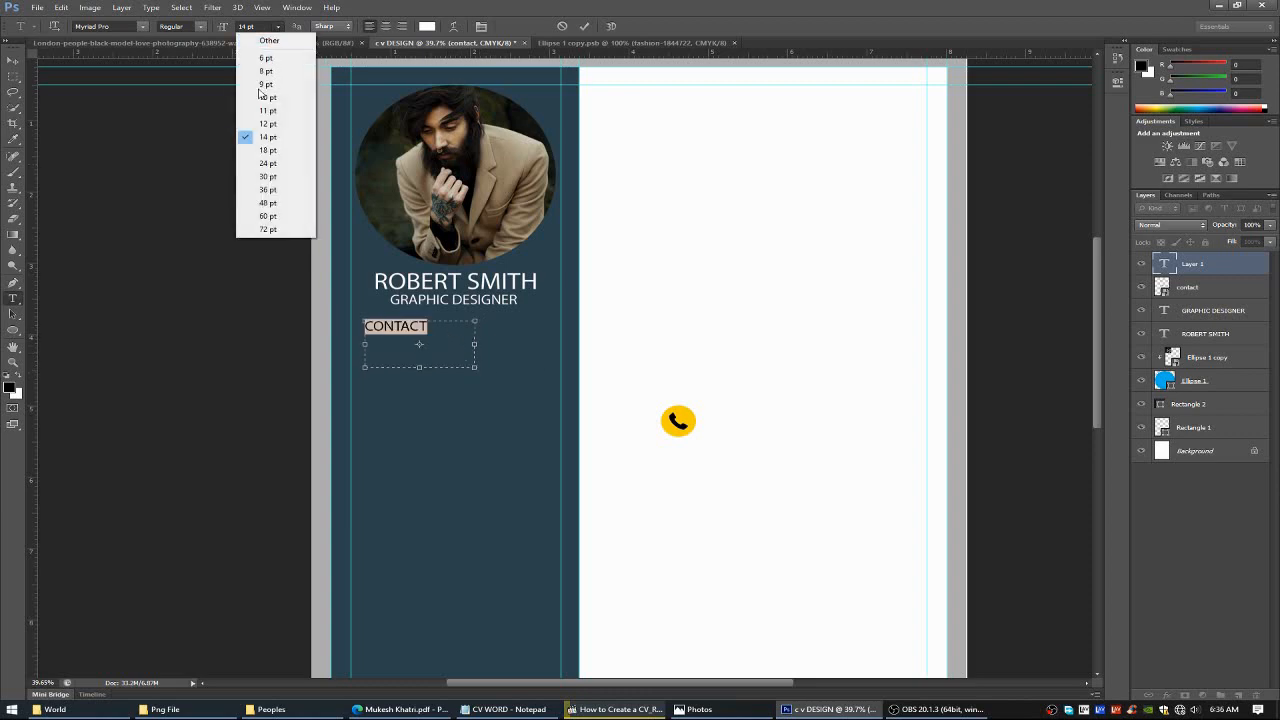
pyautogui.click(279, 165)
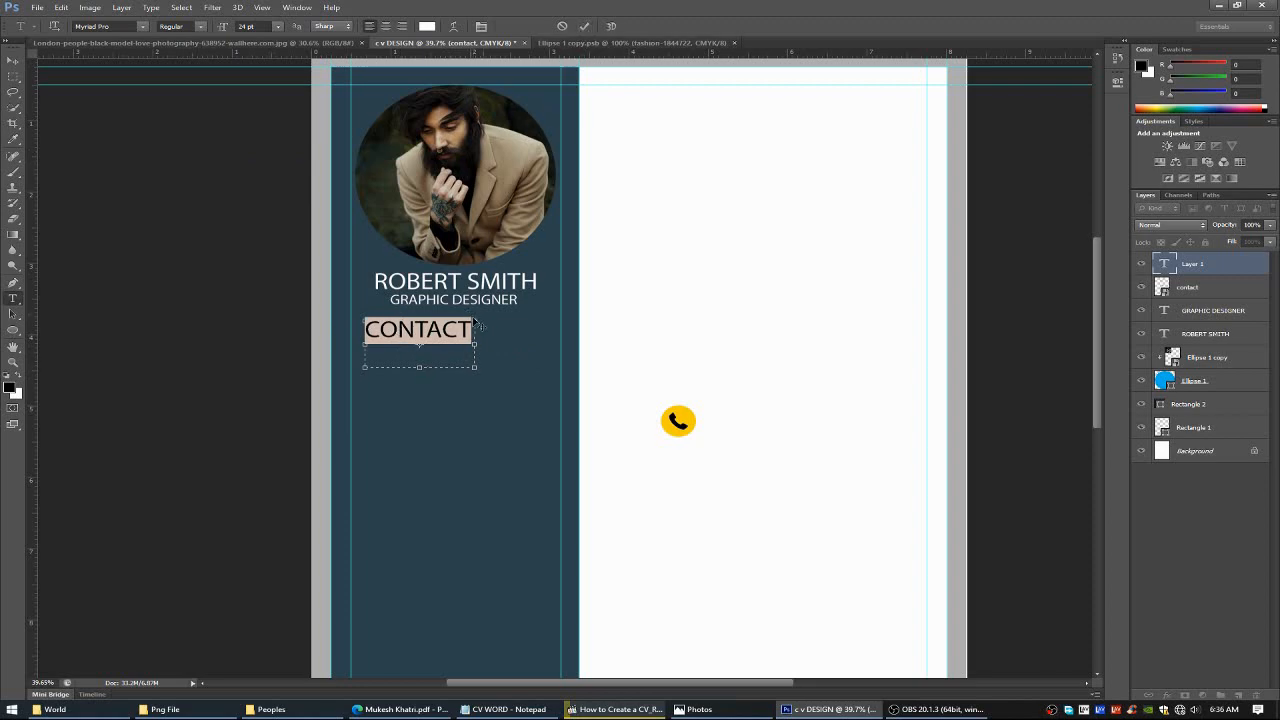
pyautogui.click(585, 27)
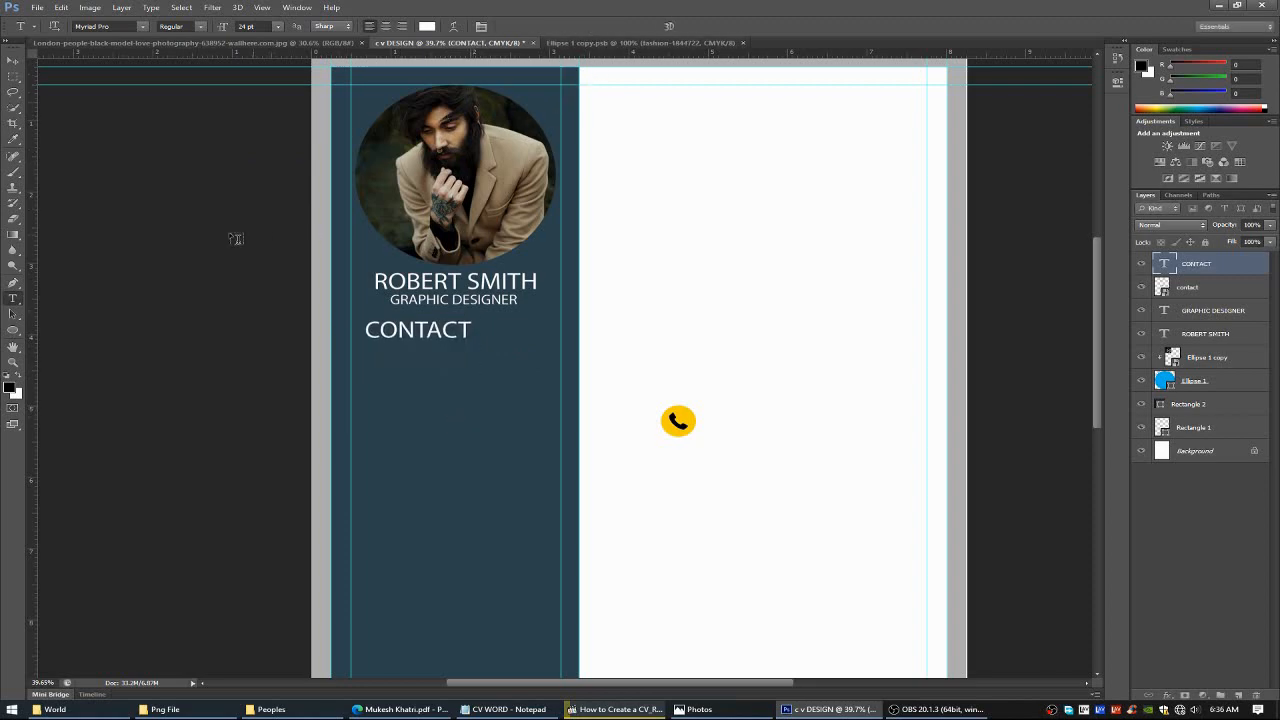
pyautogui.click(13, 61)
pyautogui.moveTo(423, 334)
pyautogui.mouseDown()
pyautogui.moveTo(410, 351)
pyautogui.moveTo(406, 337)
pyautogui.mouseUp()
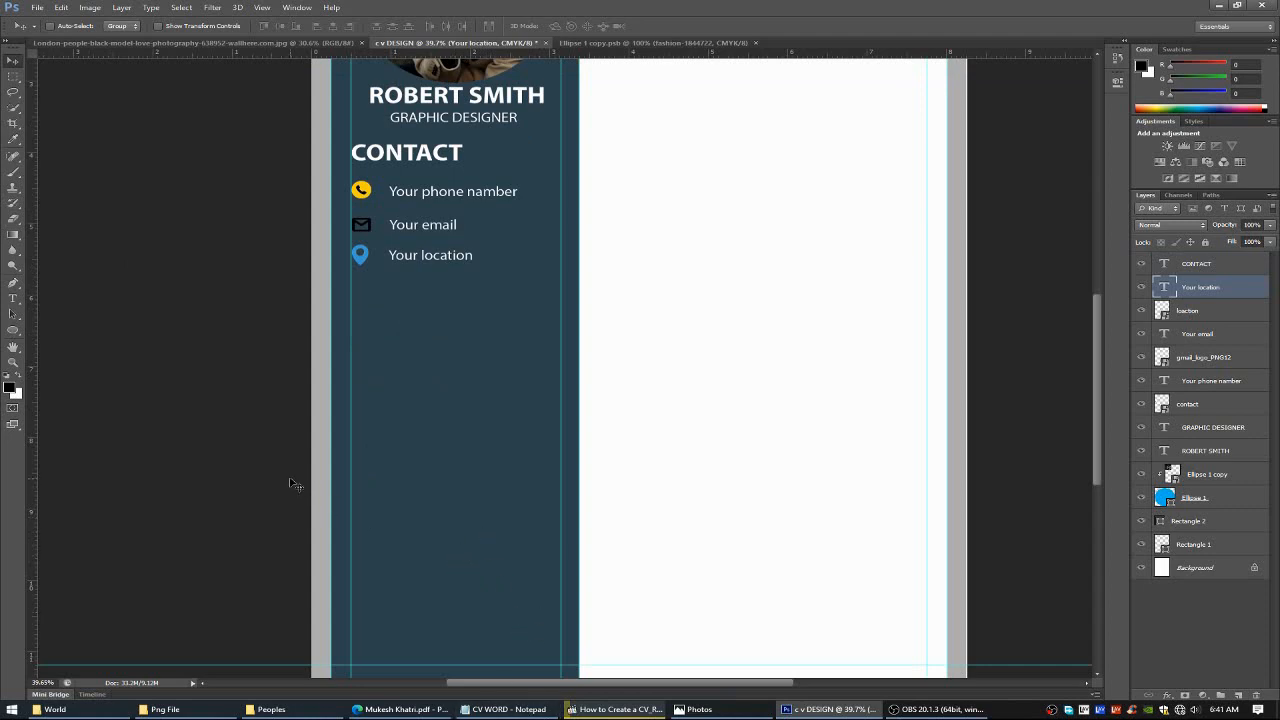
# Set CONTACT in Myriad Pro Bold and widen its text box so it stays on one line.
pyautogui.click(13, 298)
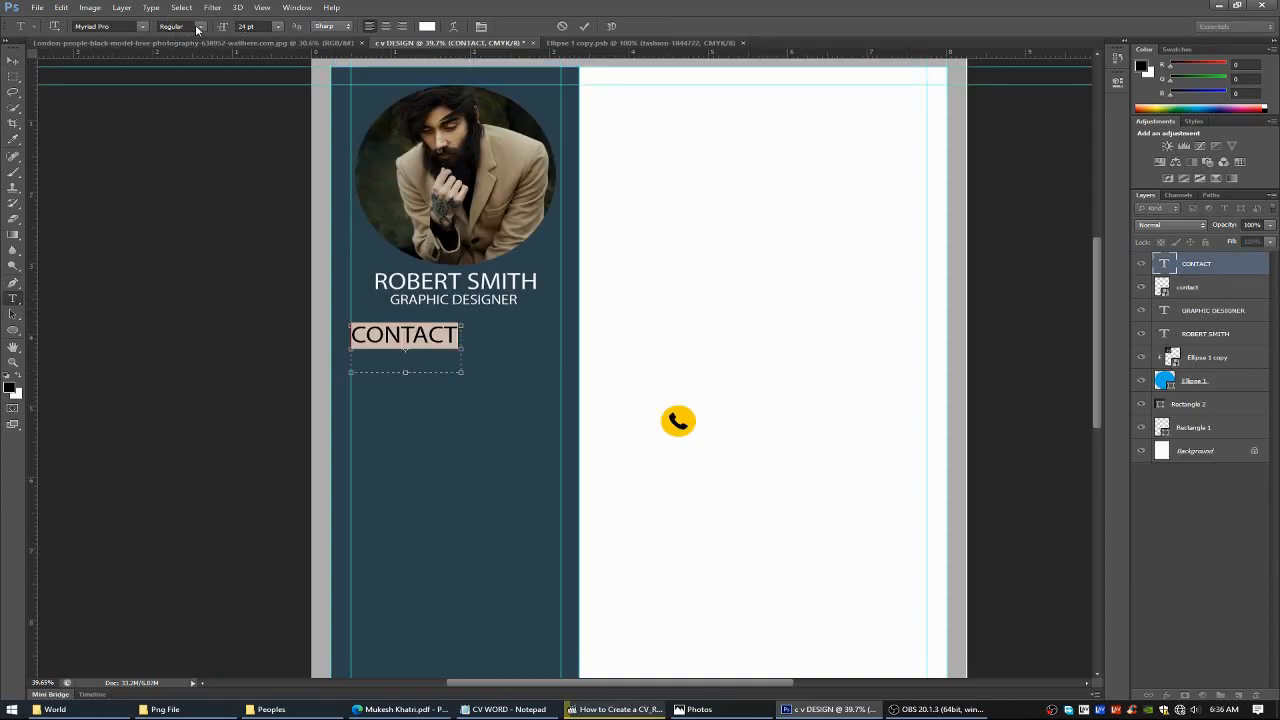
pyautogui.click(197, 27)
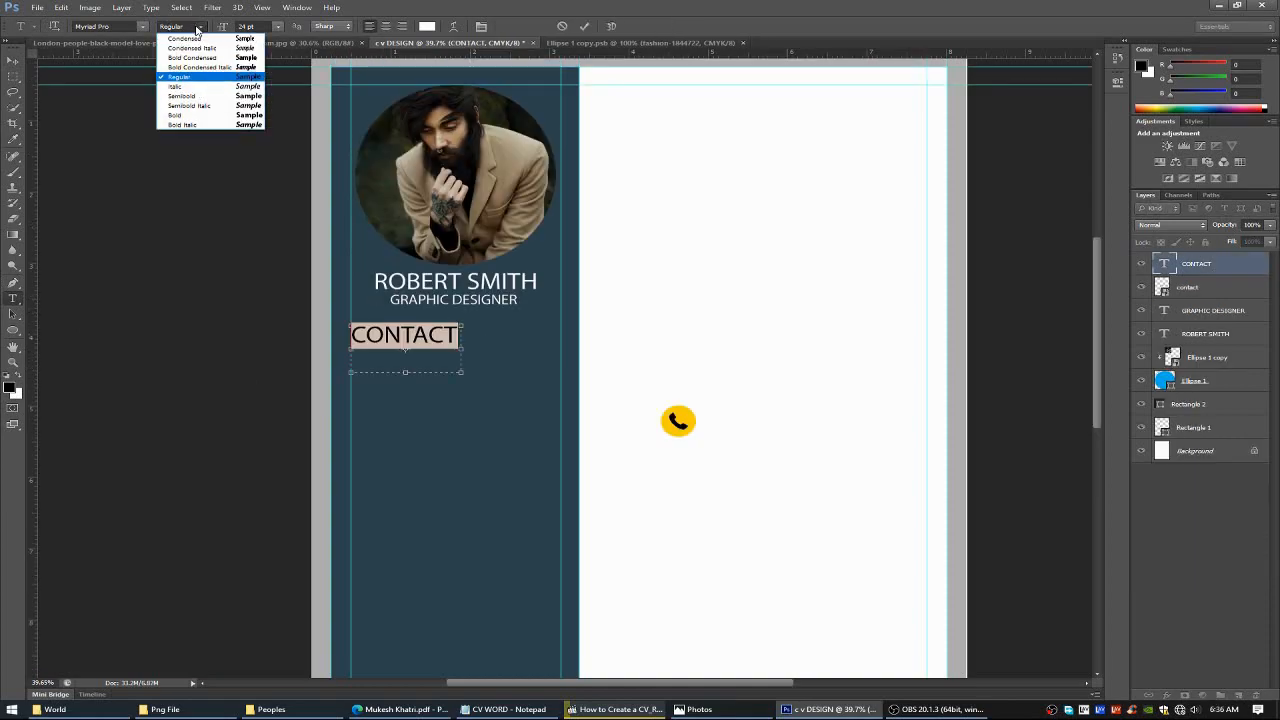
pyautogui.click(200, 115)
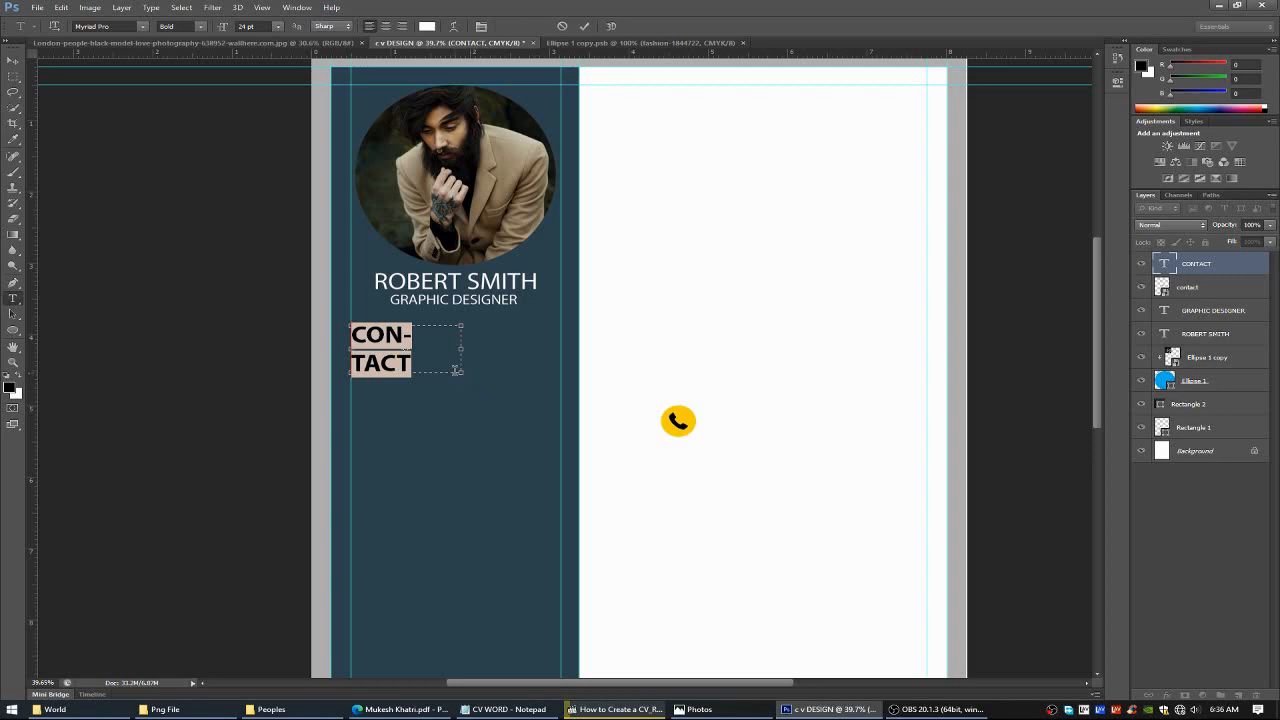
pyautogui.moveTo(462, 375); pyautogui.dragTo(485, 352)
pyautogui.click(583, 27)
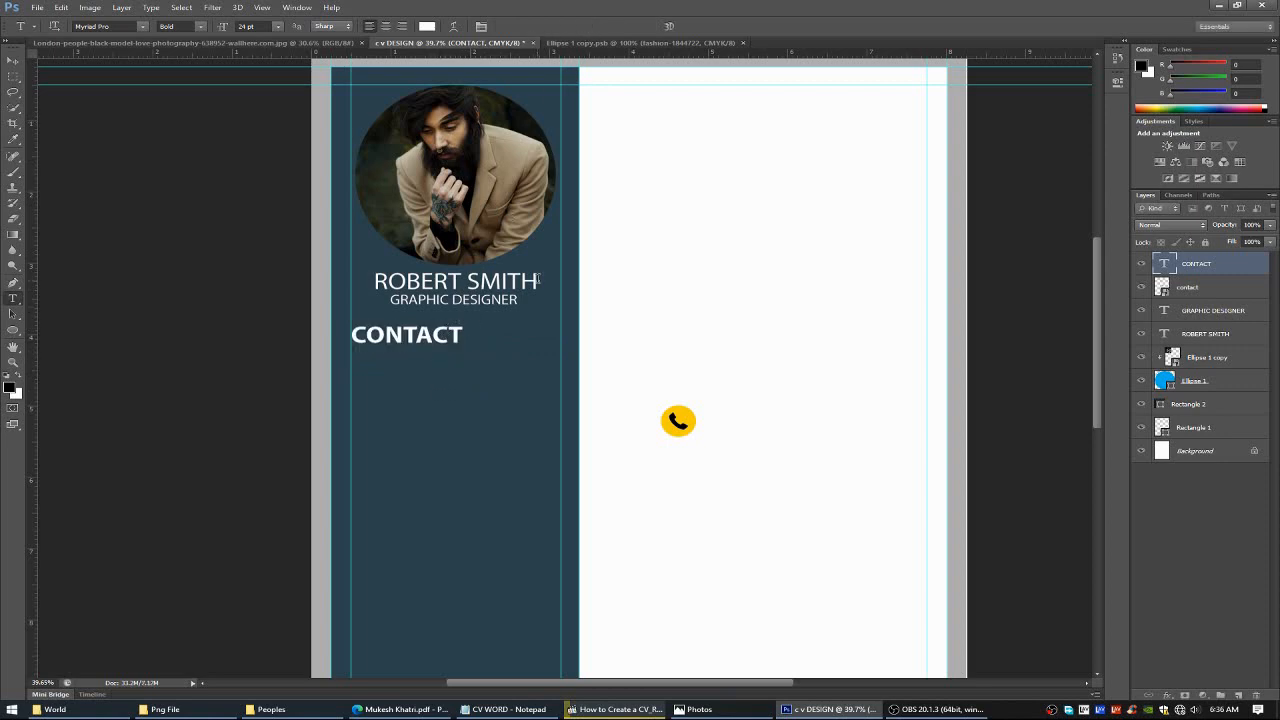
pyautogui.moveTo(538, 280); pyautogui.dragTo(371, 282)
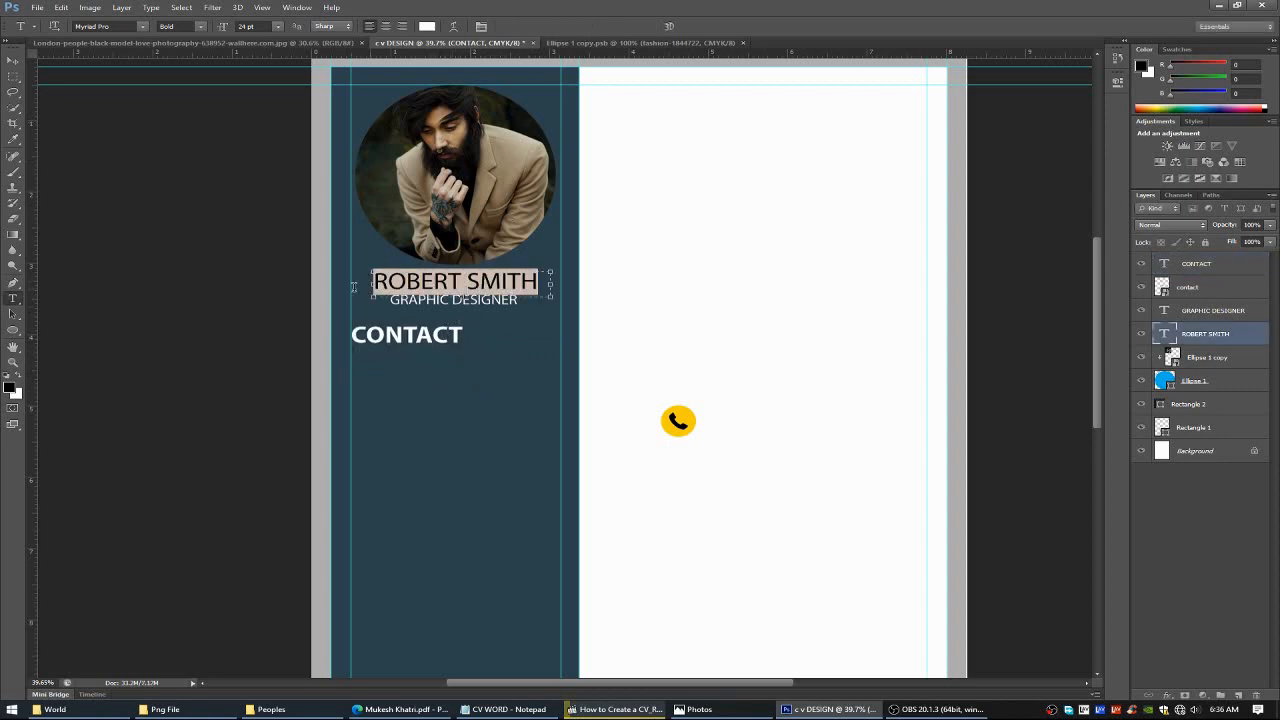
# Set the ROBERT SMITH name in Myriad Pro Bold, commit it, and shift it left.
pyautogui.click(202, 28)
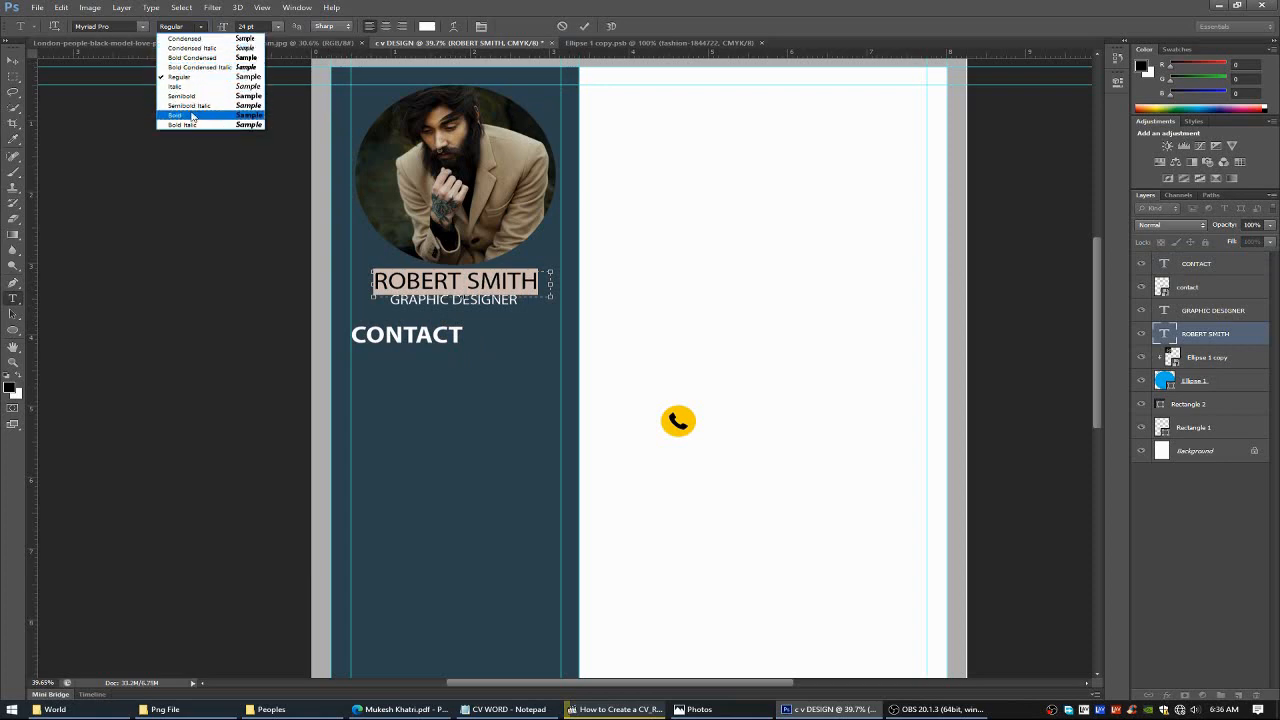
pyautogui.click(185, 114)
pyautogui.click(549, 294)
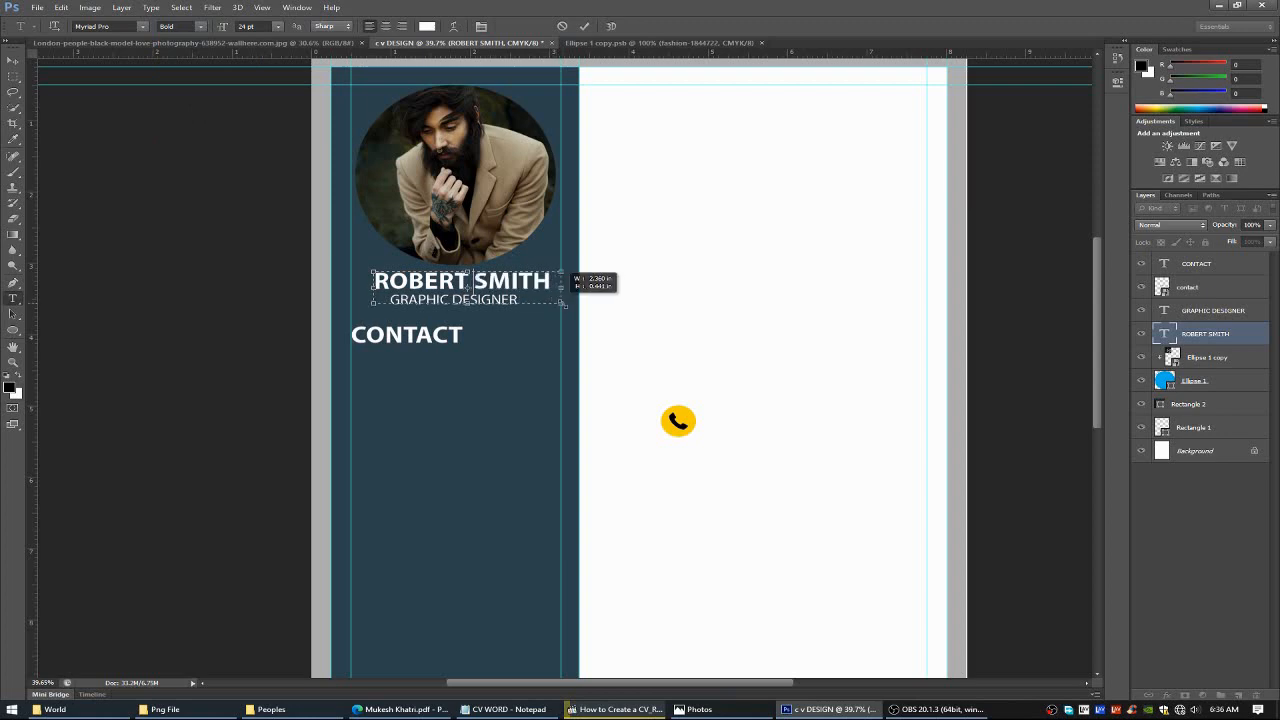
pyautogui.moveTo(496, 331); pyautogui.dragTo(486, 328)
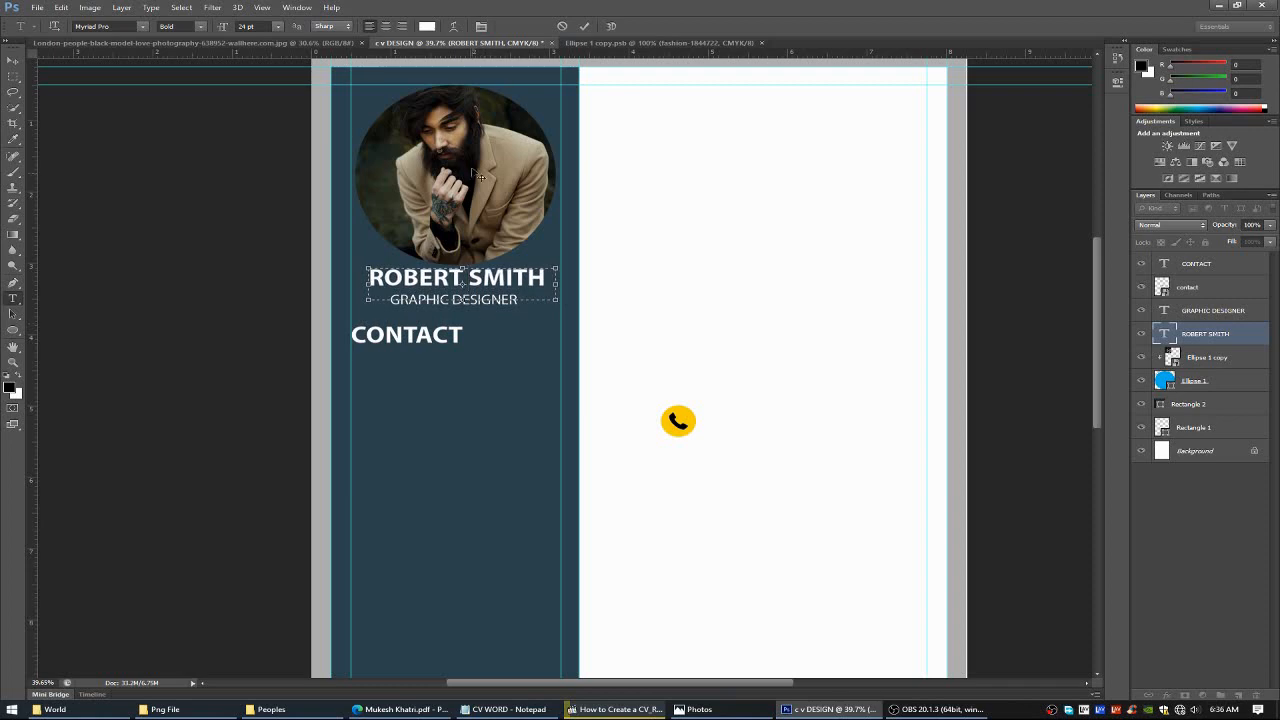
pyautogui.click(585, 28)
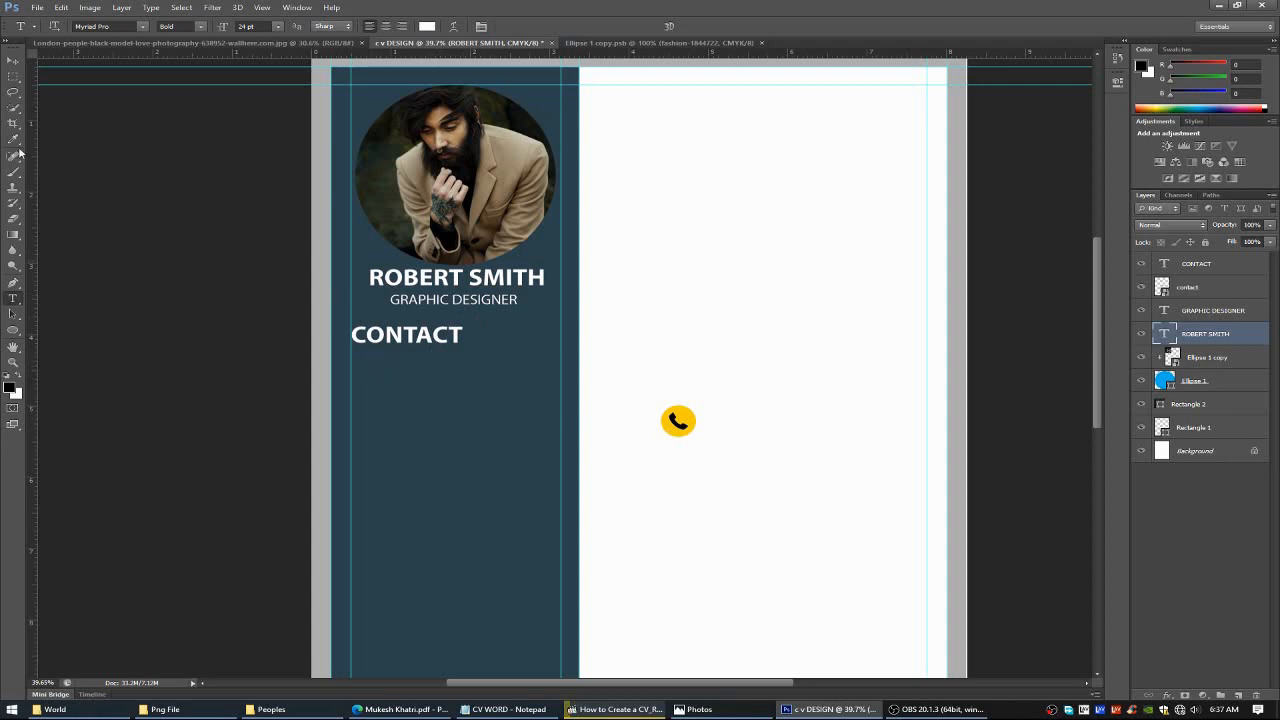
pyautogui.click(13, 61)
pyautogui.moveTo(674, 425); pyautogui.dragTo(472, 417)
# Undo the accidental name move and fine-tune the ROBERT SMITH name's position.
pyautogui.hotkey('ctrl', 'z')
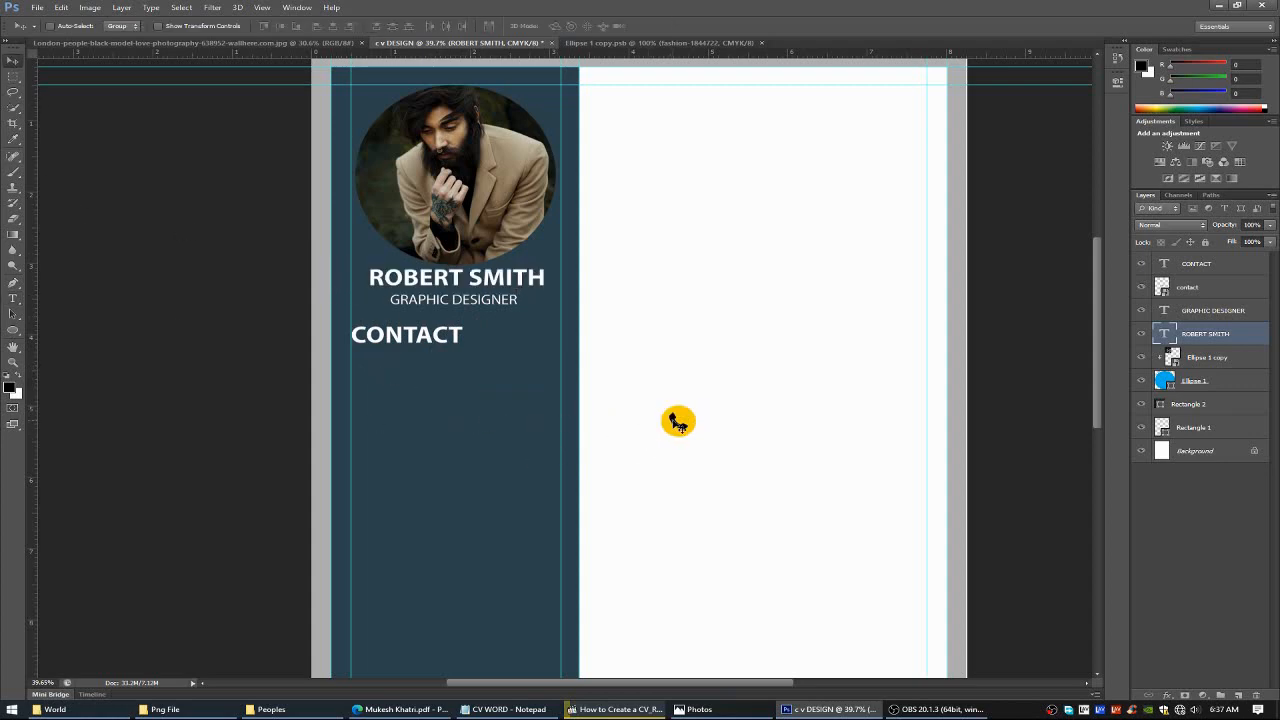
pyautogui.click(1199, 312)
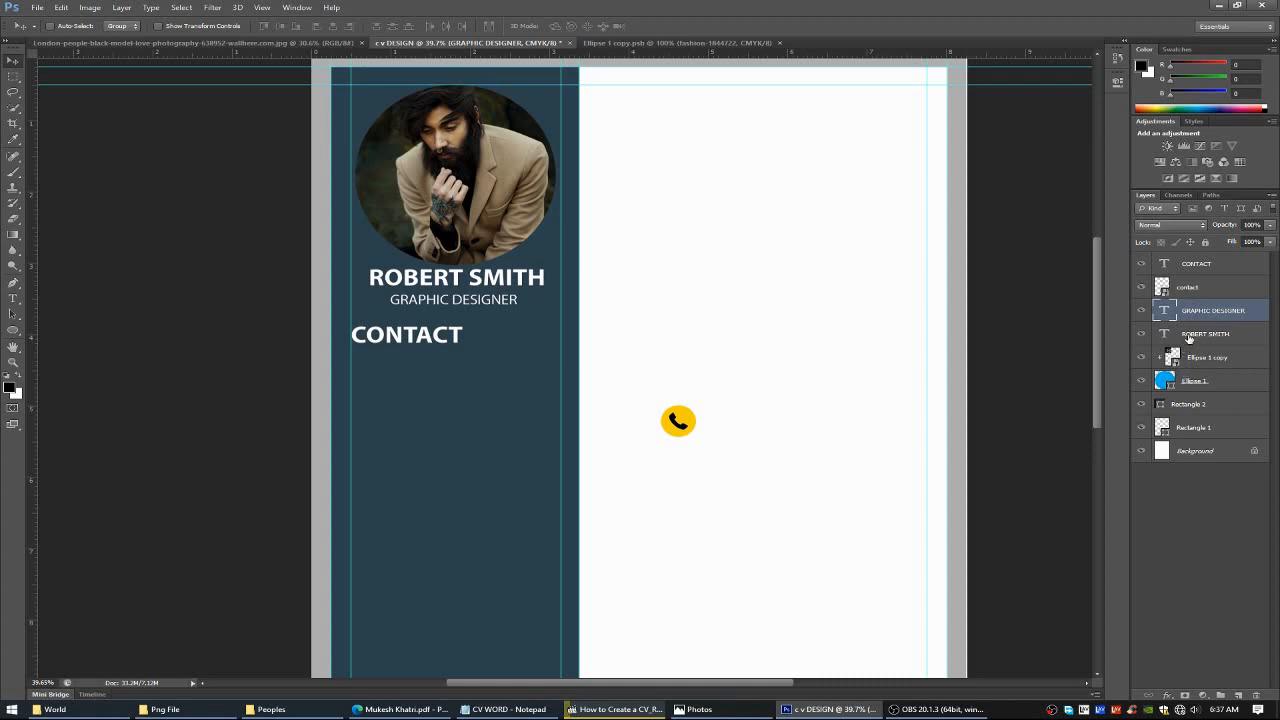
pyautogui.click(1189, 338)
pyautogui.moveTo(677, 421); pyautogui.dragTo(678, 419)
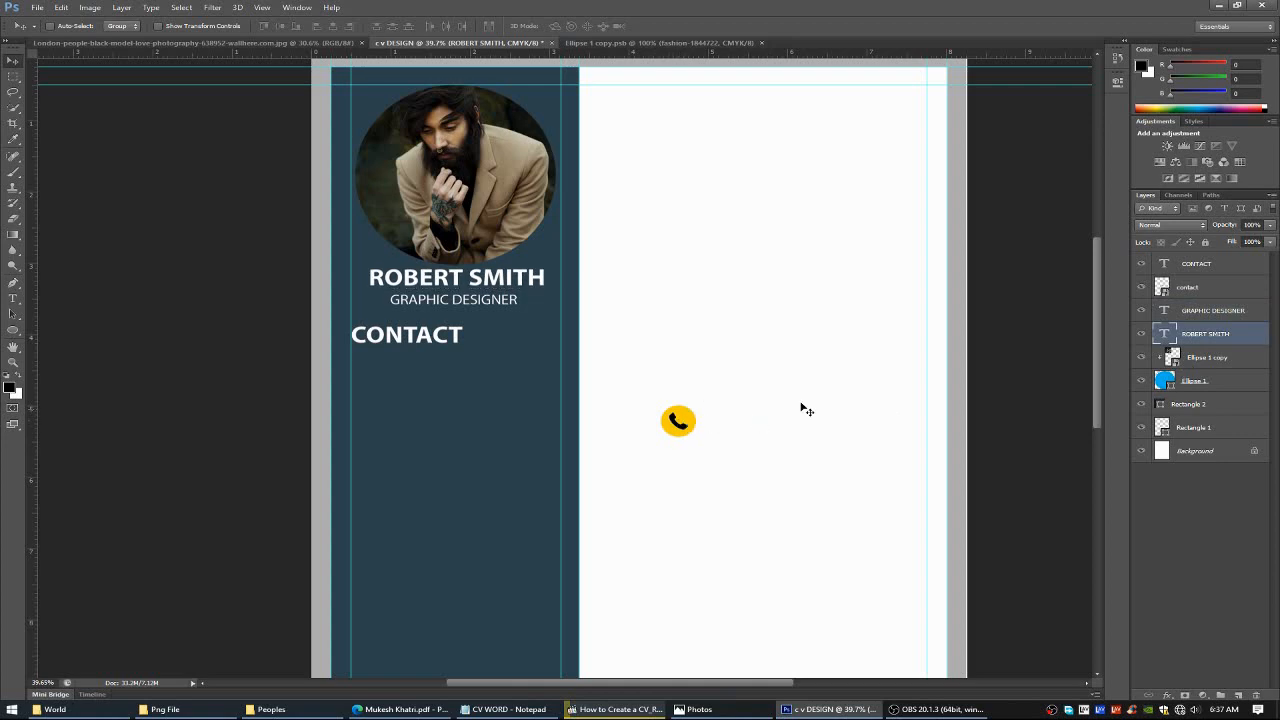
pyautogui.click(1197, 313)
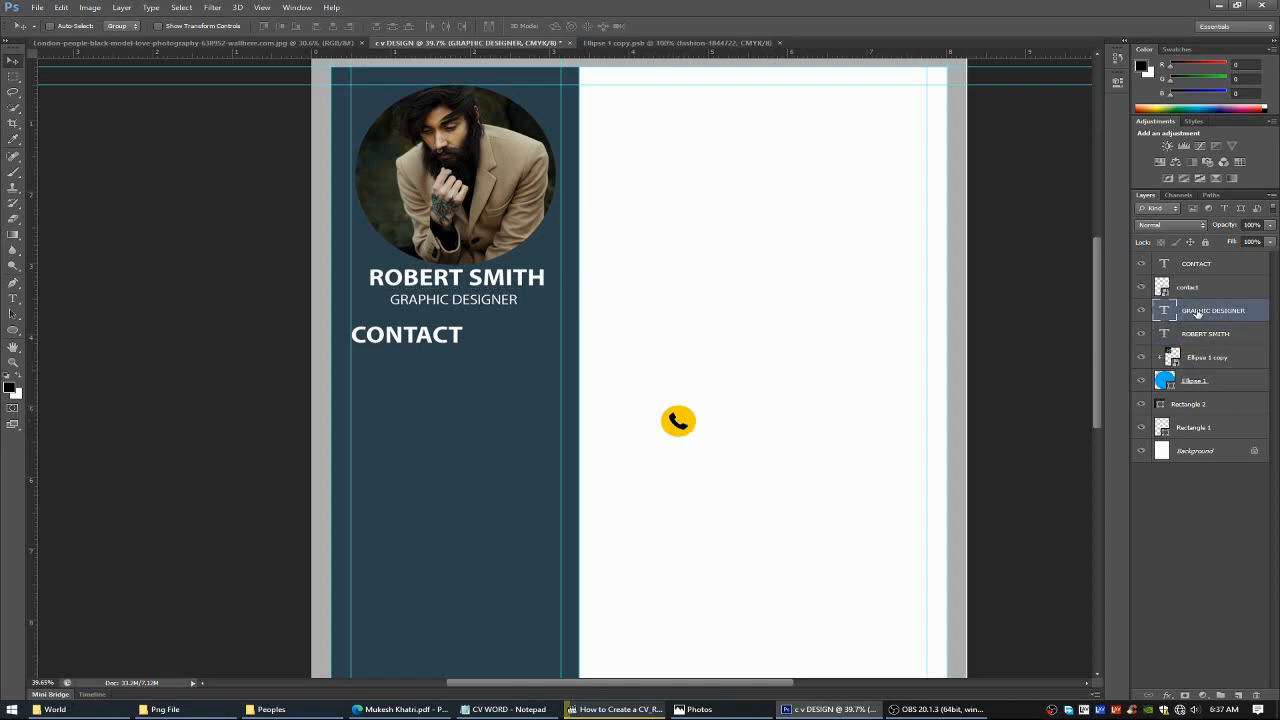
# Move the yellow phone icon below CONTACT and scale it down with Free Transform.
pyautogui.click(1200, 292)
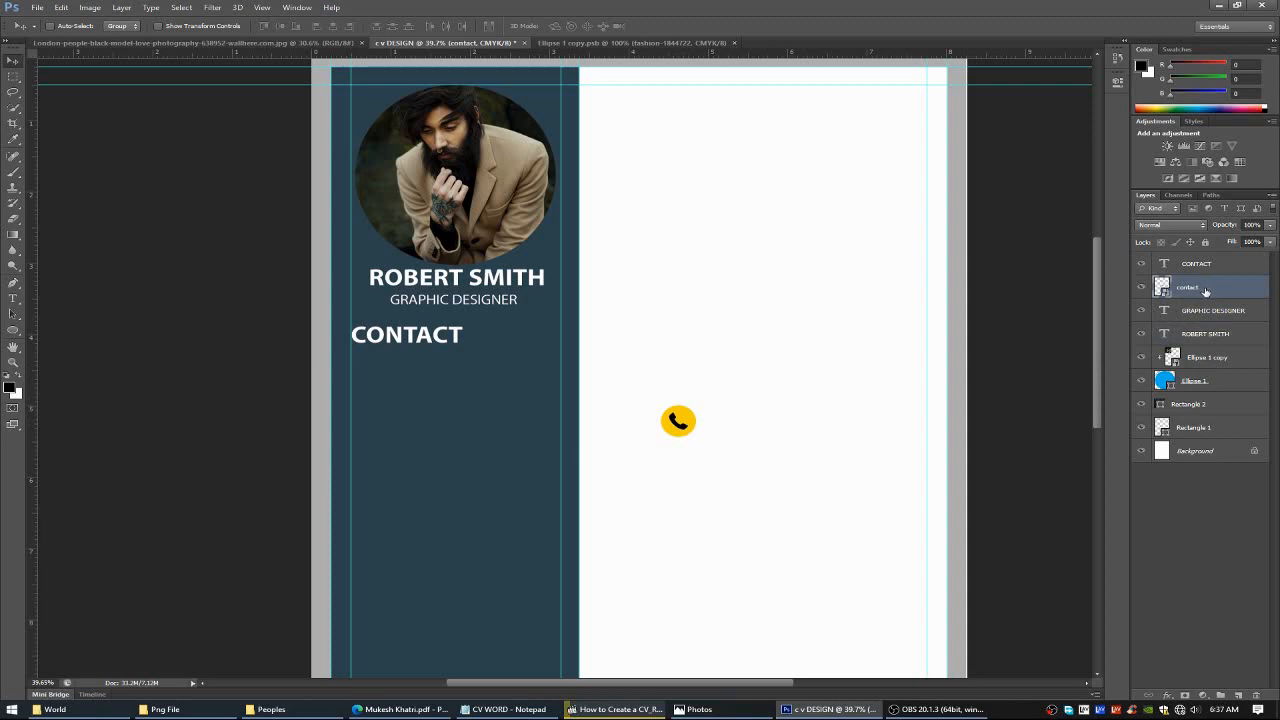
pyautogui.moveTo(679, 430); pyautogui.dragTo(360, 373)
pyautogui.hotkey('ctrl', 't')
pyautogui.click(670, 27)
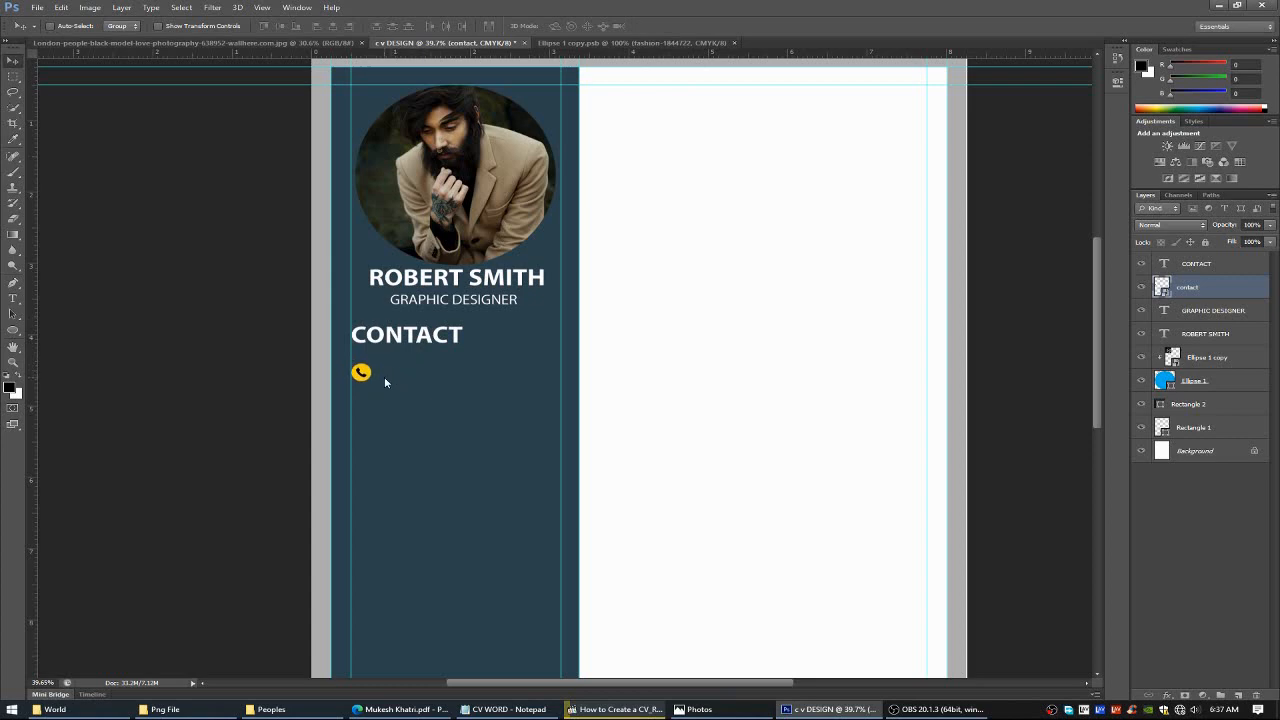
pyautogui.click(14, 299)
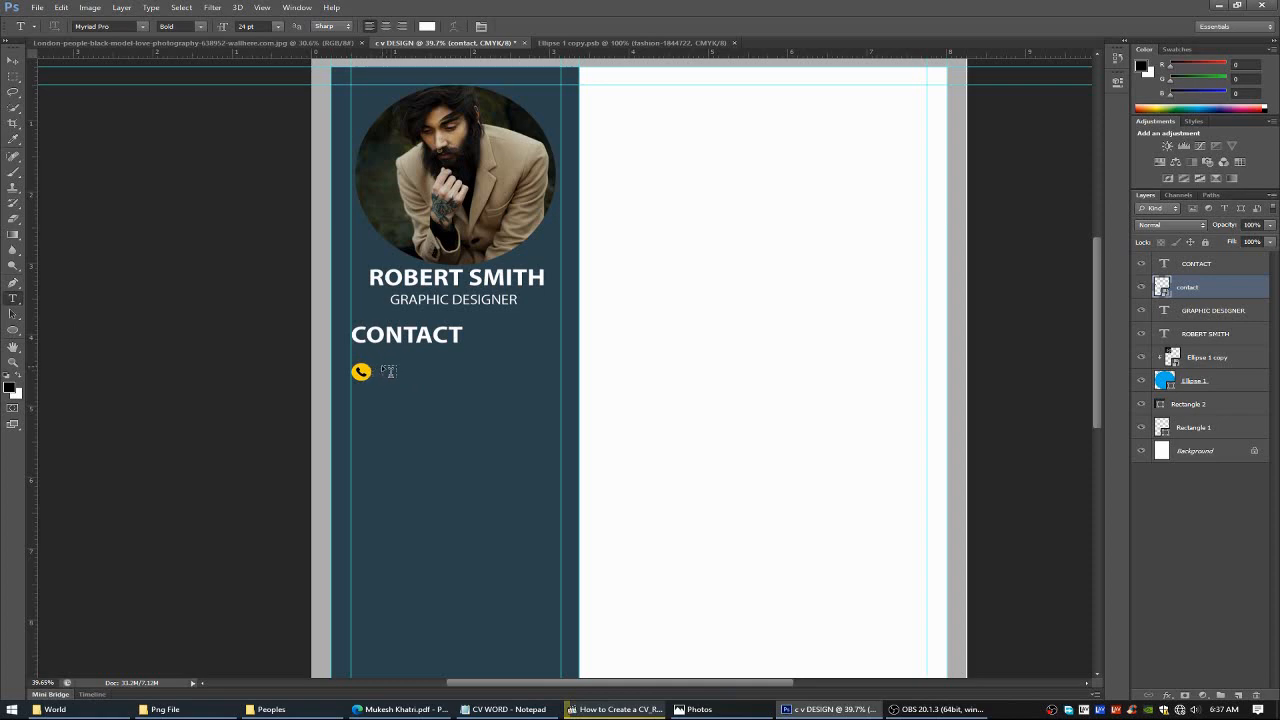
# Create a 14 pt text box beside the phone icon and type the phone placeholder.
pyautogui.moveTo(380, 363); pyautogui.dragTo(546, 391)
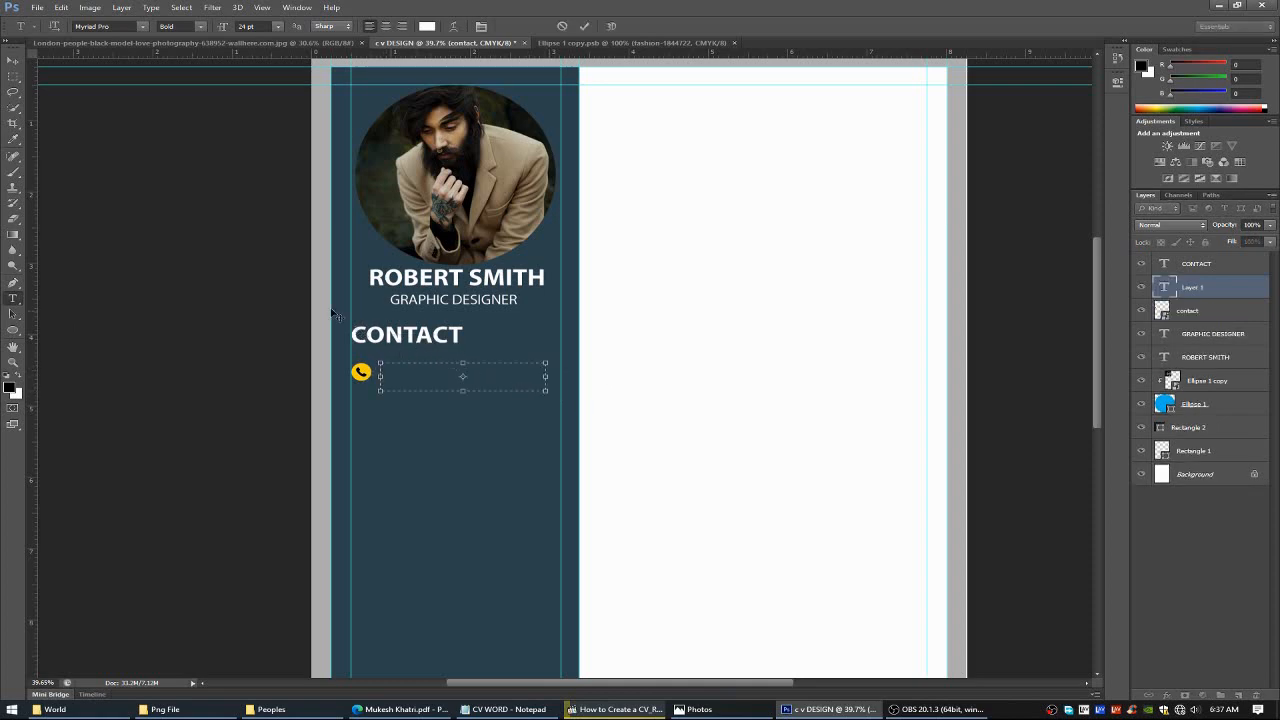
pyautogui.click(279, 28)
pyautogui.click(266, 141)
pyautogui.moveTo(505, 425); pyautogui.dragTo(504, 420)
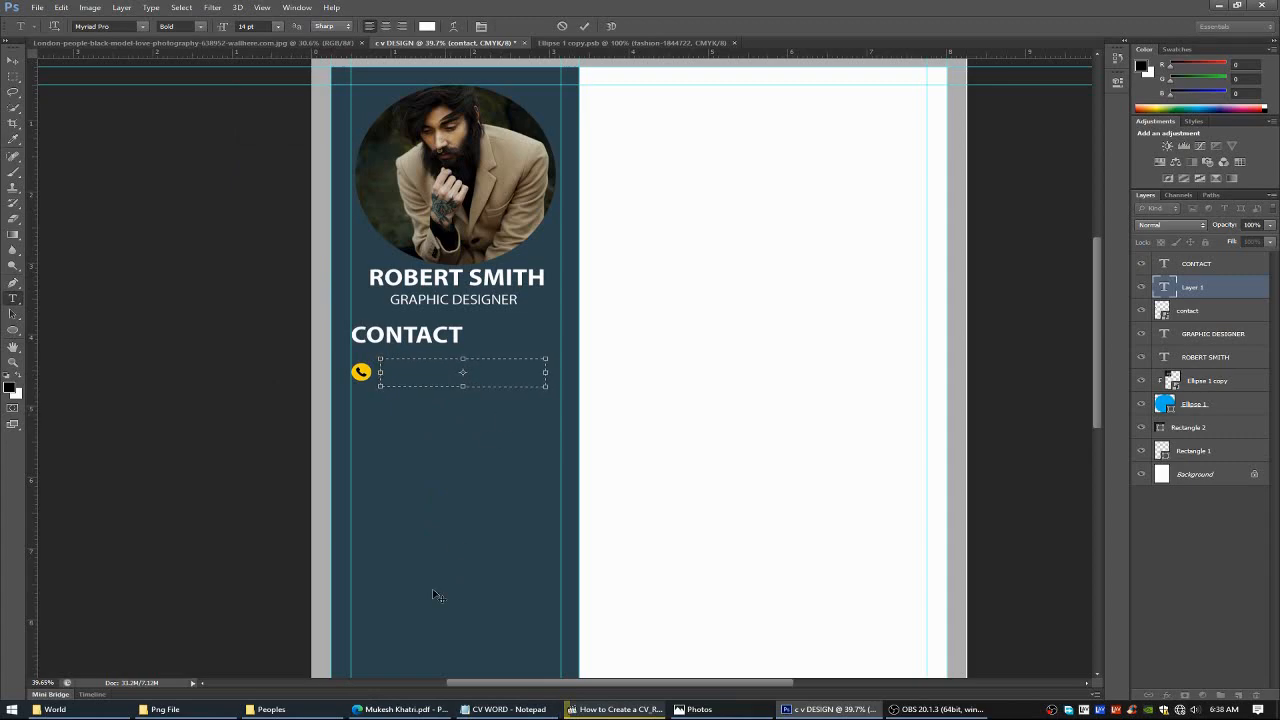
pyautogui.click(494, 712)
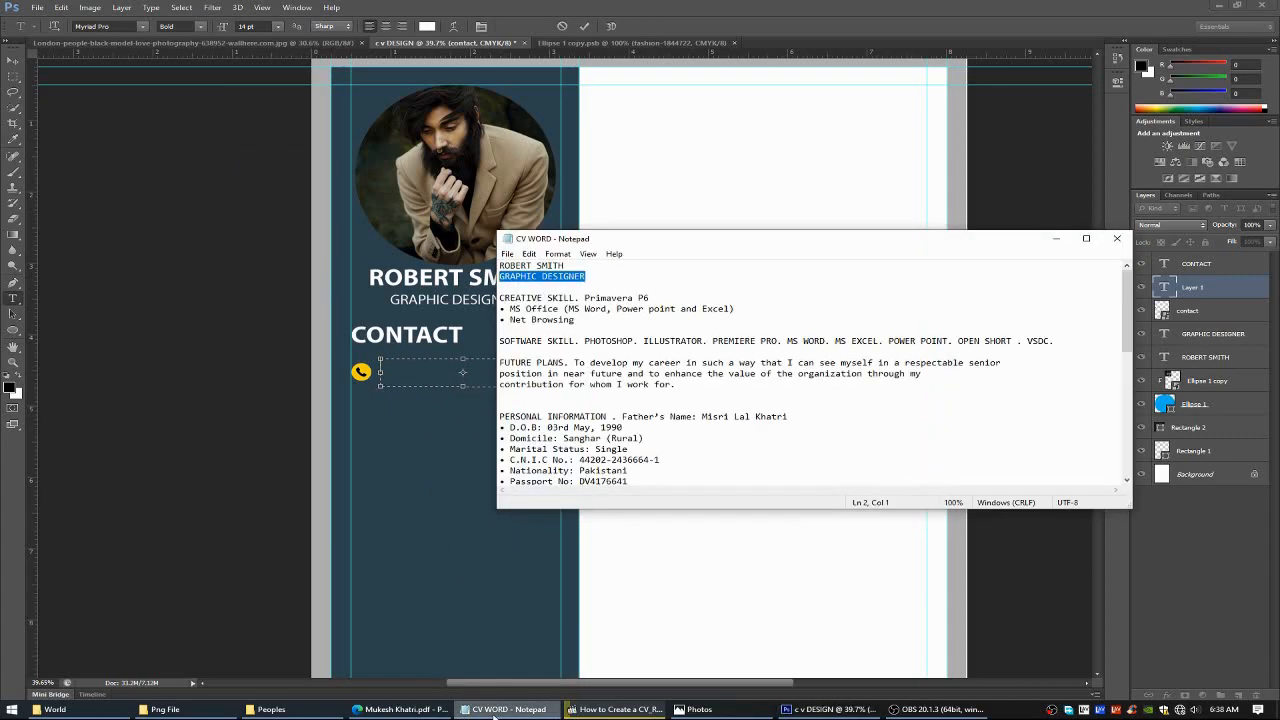
pyautogui.click(494, 712)
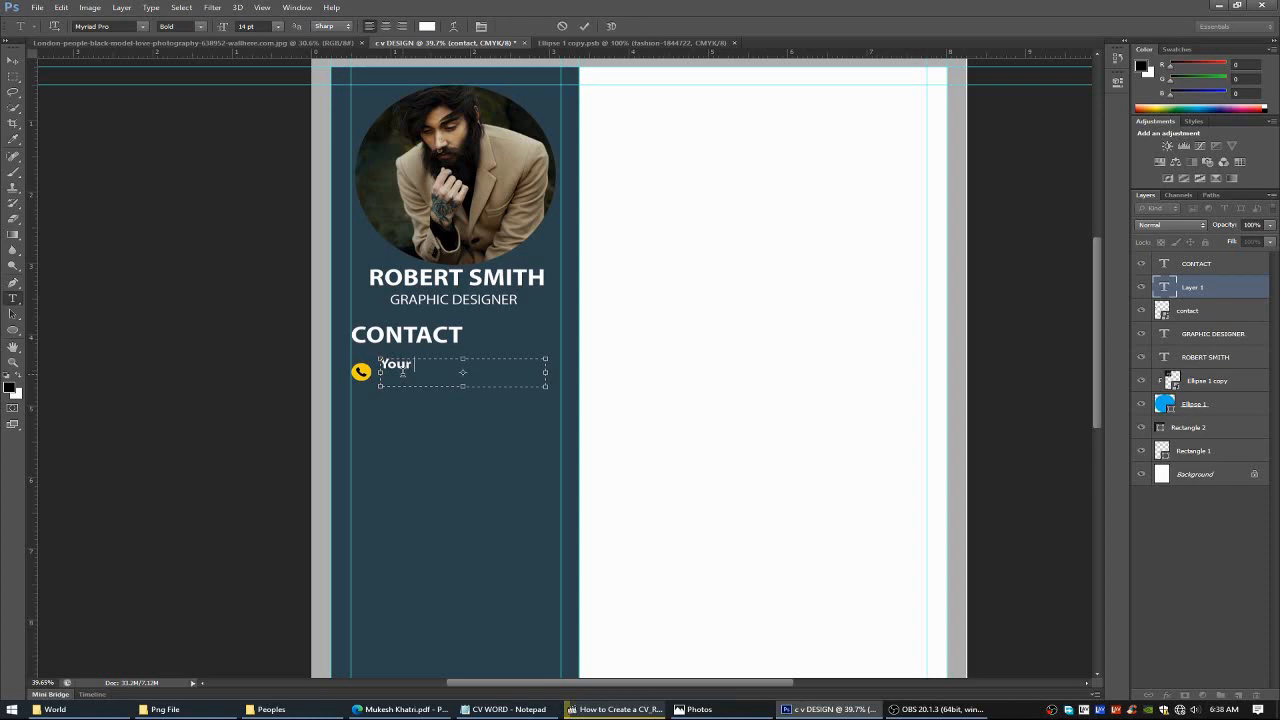
pyautogui.write('Your phone namber')
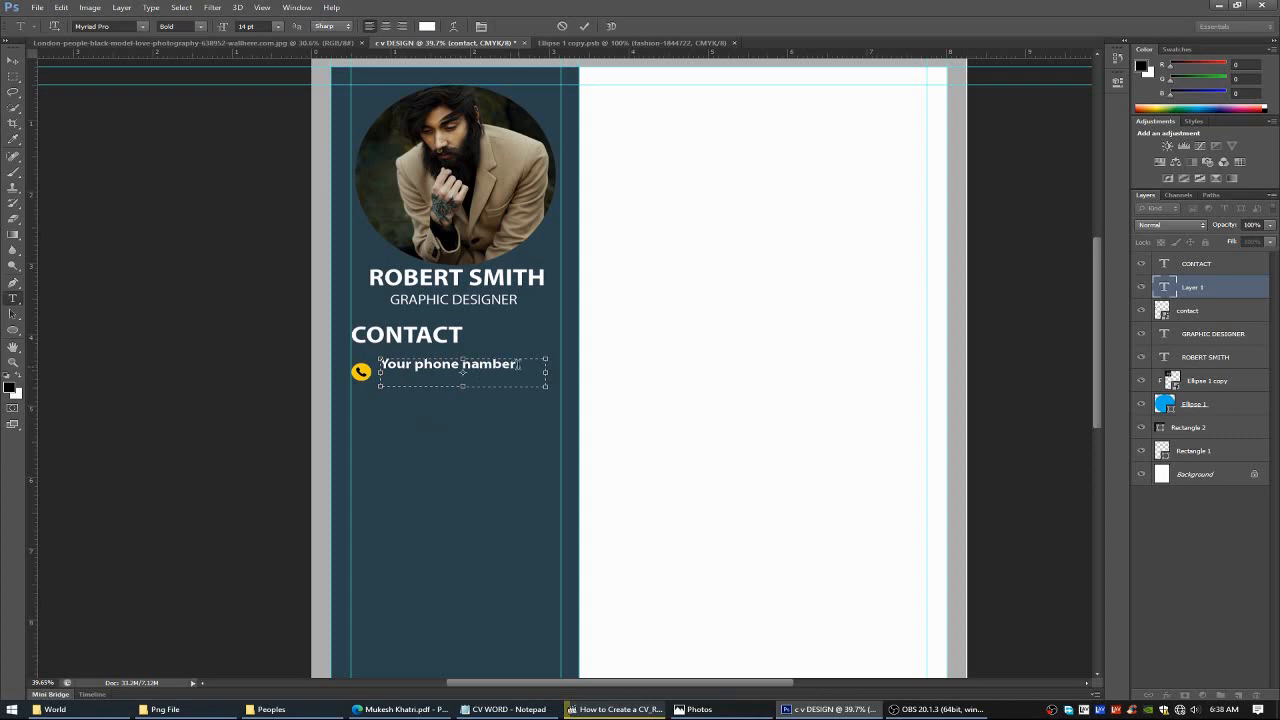
# Change the phone placeholder from Bold to Regular and shrink its text box to fit.
pyautogui.moveTo(517, 364); pyautogui.dragTo(297, 374)
pyautogui.click(201, 26)
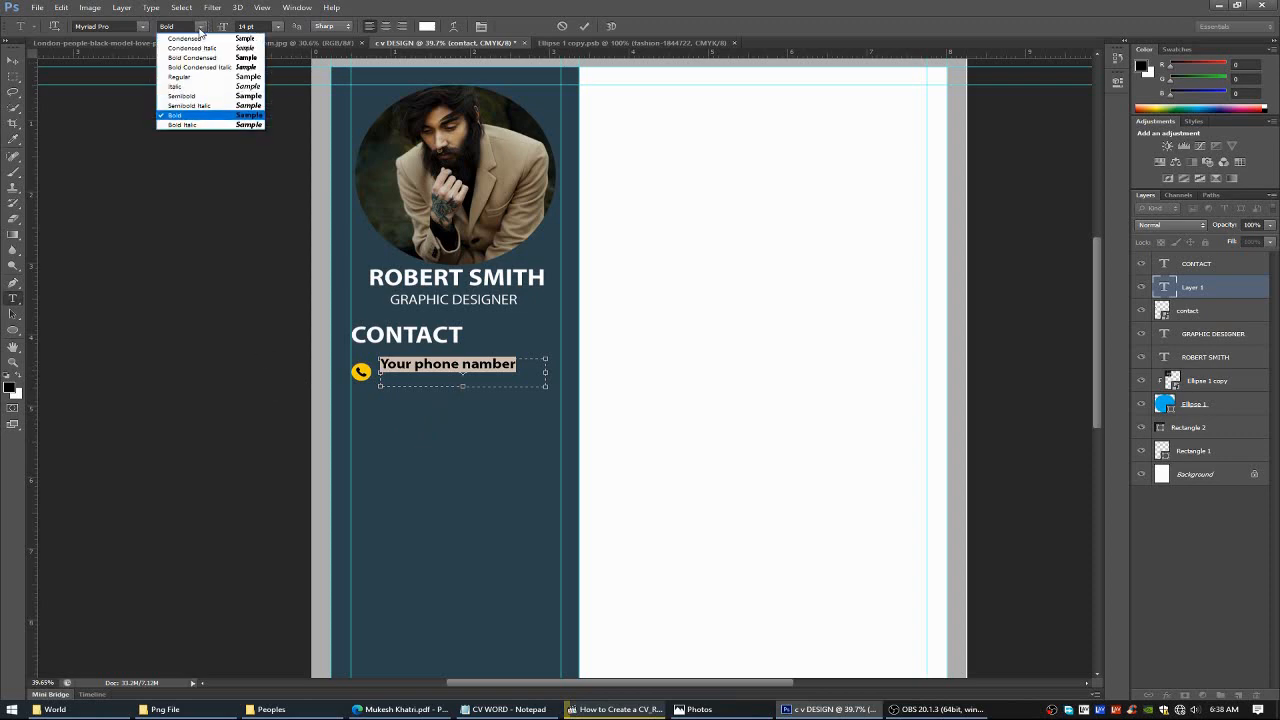
pyautogui.click(180, 76)
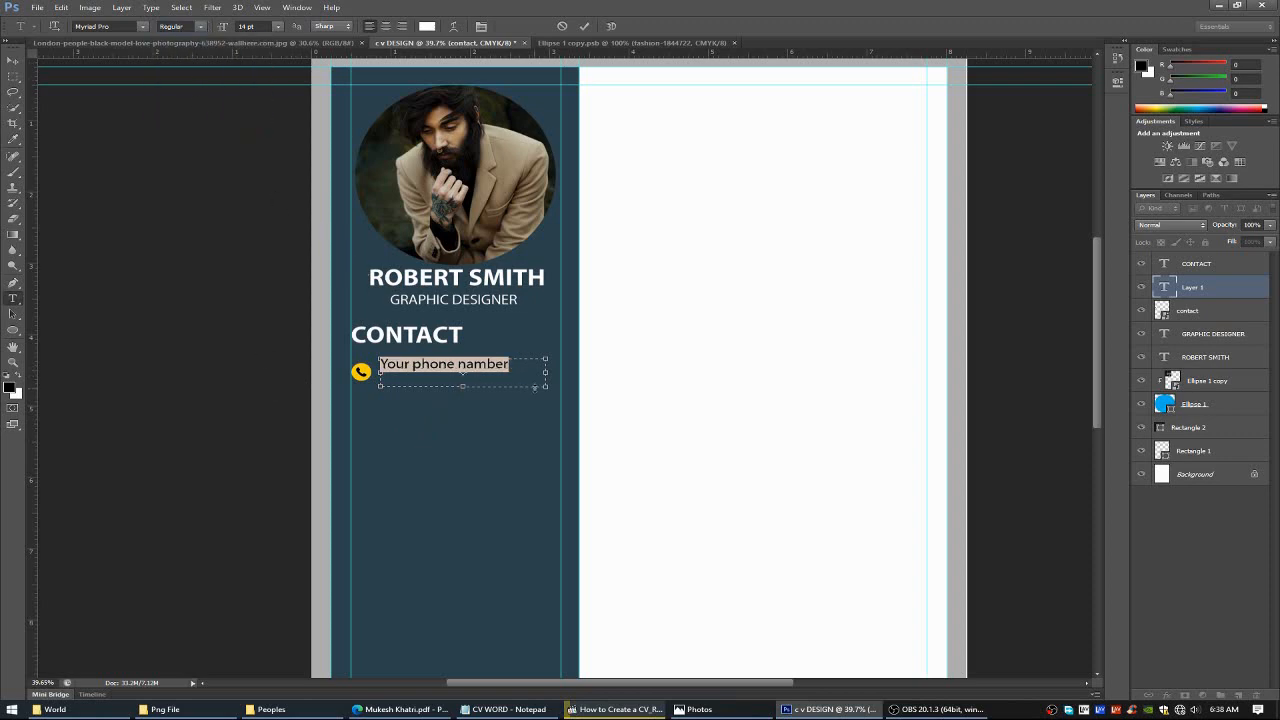
pyautogui.moveTo(546, 384); pyautogui.dragTo(492, 414)
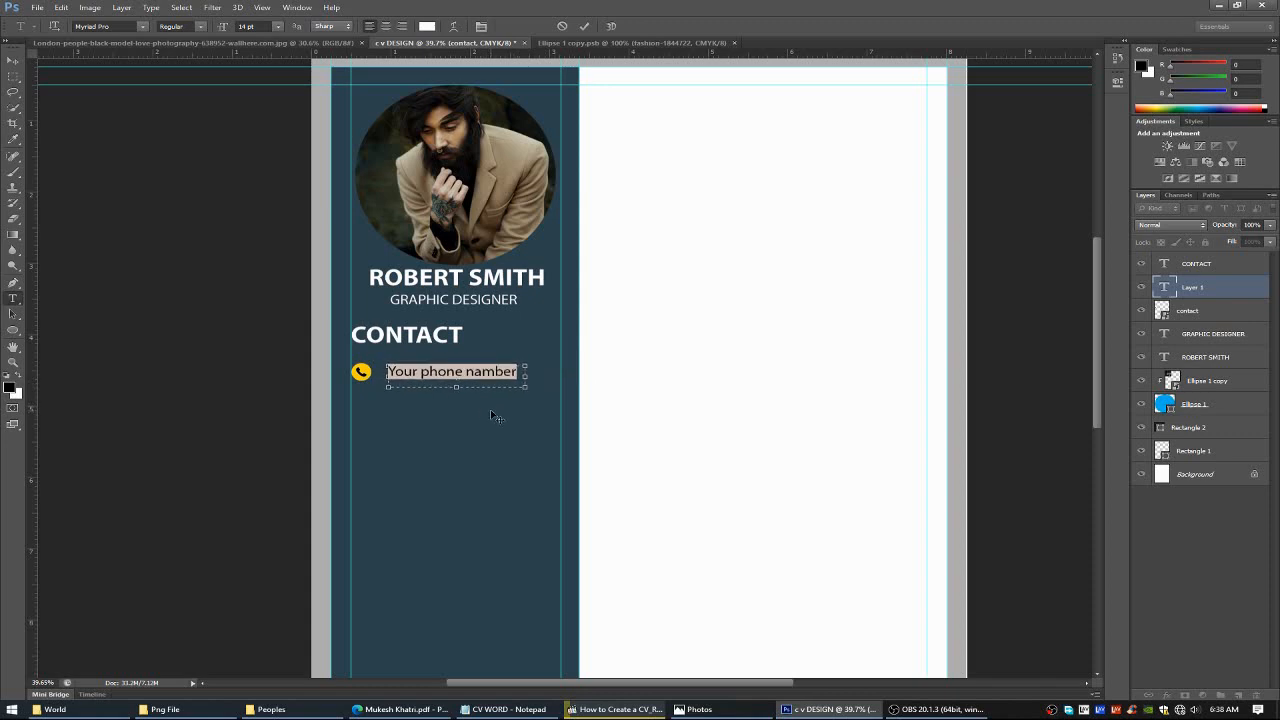
pyautogui.click(584, 26)
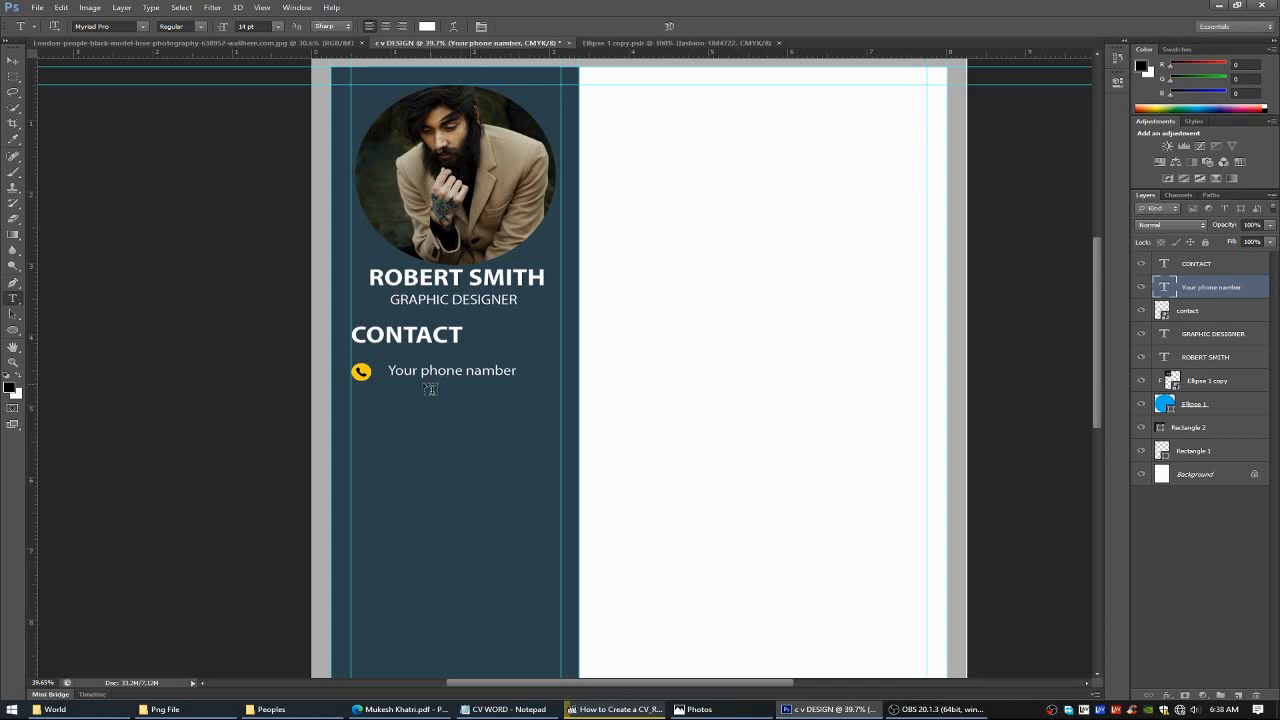
# Nudge the phone number line into alignment with the phone icon.
pyautogui.click(13, 61)
pyautogui.moveTo(426, 379); pyautogui.dragTo(424, 383)
pyautogui.press('Right')
pyautogui.press('Right')
pyautogui.press('Right')
pyautogui.press('Right')
pyautogui.press('Right')
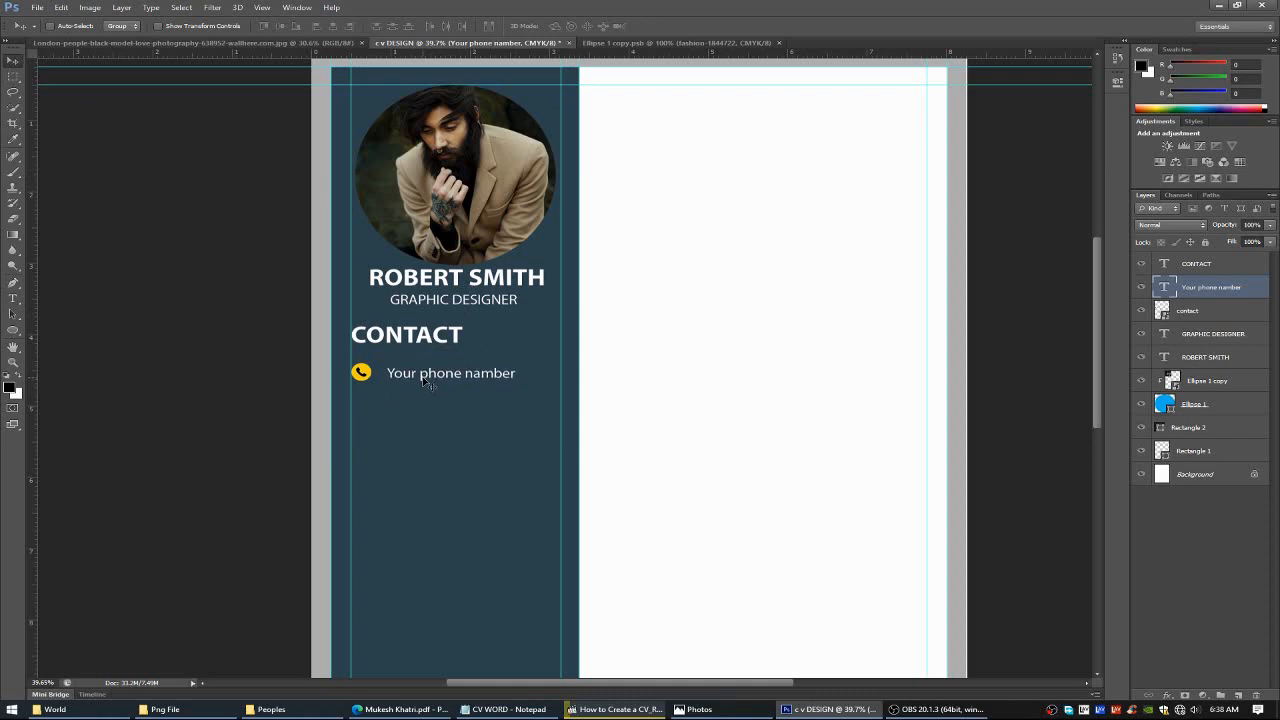
pyautogui.press('Up')
pyautogui.press('Down')
pyautogui.press('Up')
pyautogui.press('Down')
# Add the gmail envelope icon, scaled down and positioned just below the phone line.
pyautogui.click(185, 713)
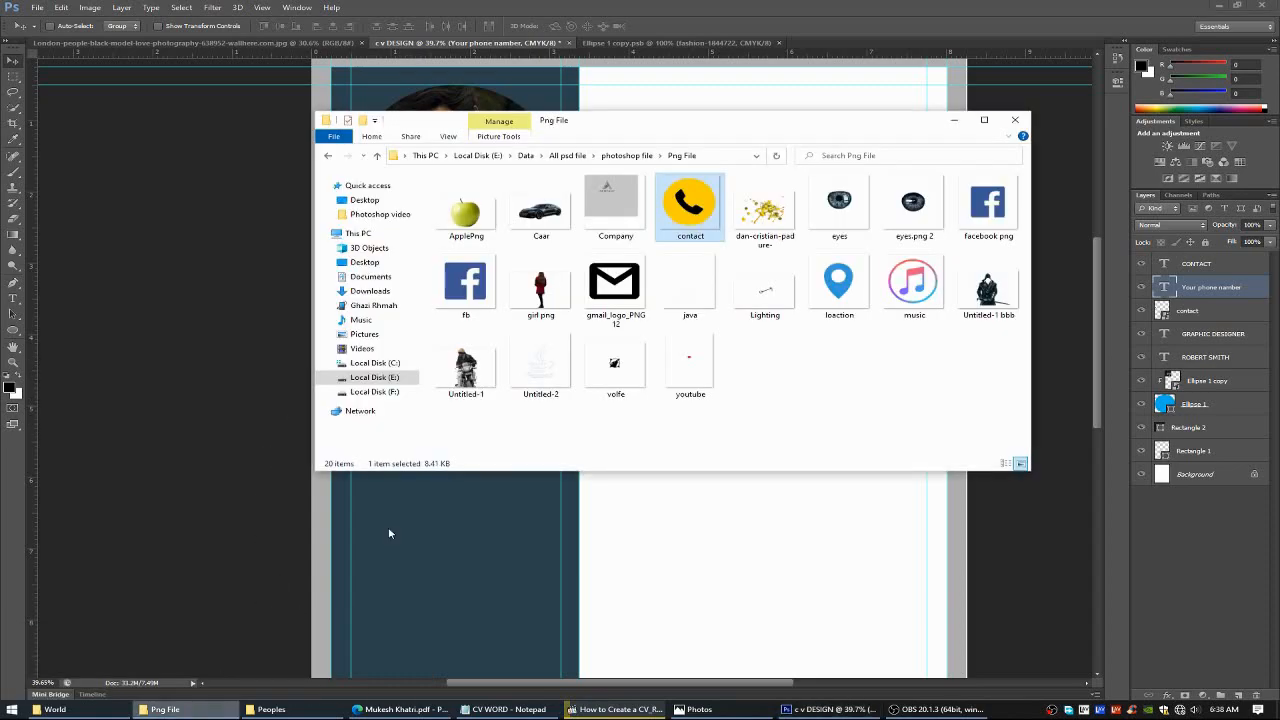
pyautogui.moveTo(614, 318); pyautogui.dragTo(474, 527)
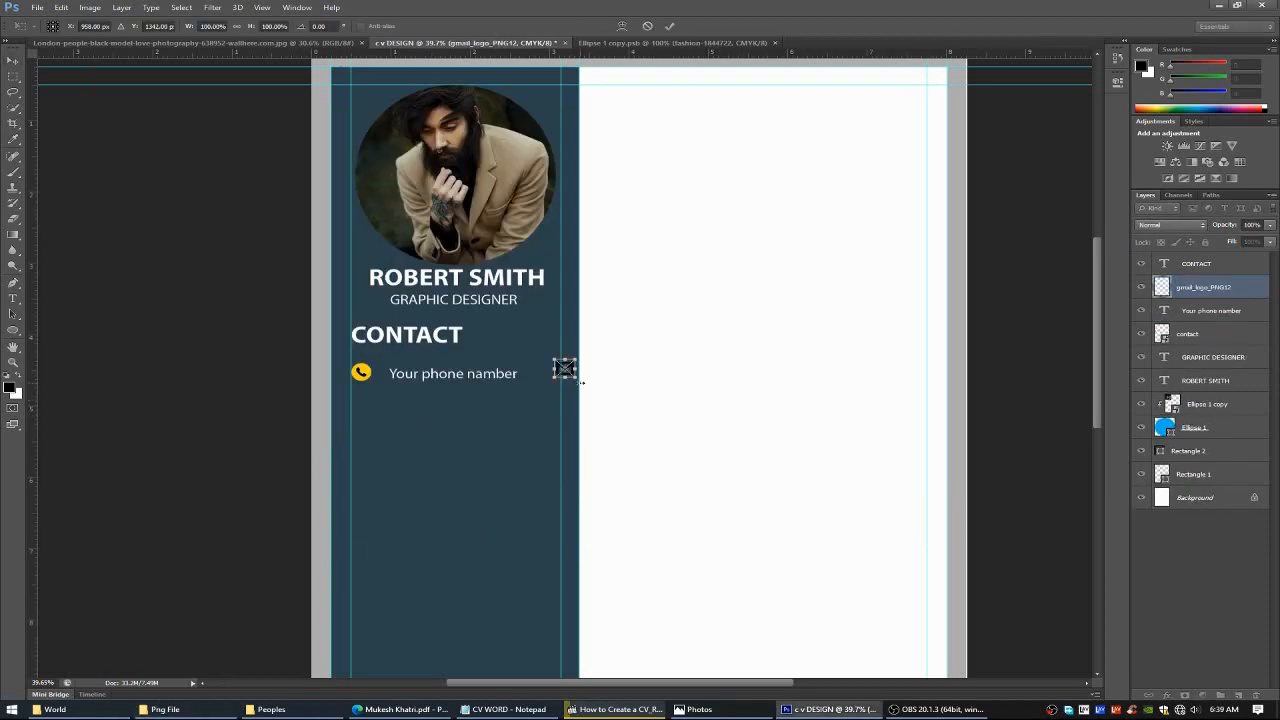
pyautogui.moveTo(576, 379); pyautogui.dragTo(380, 421)
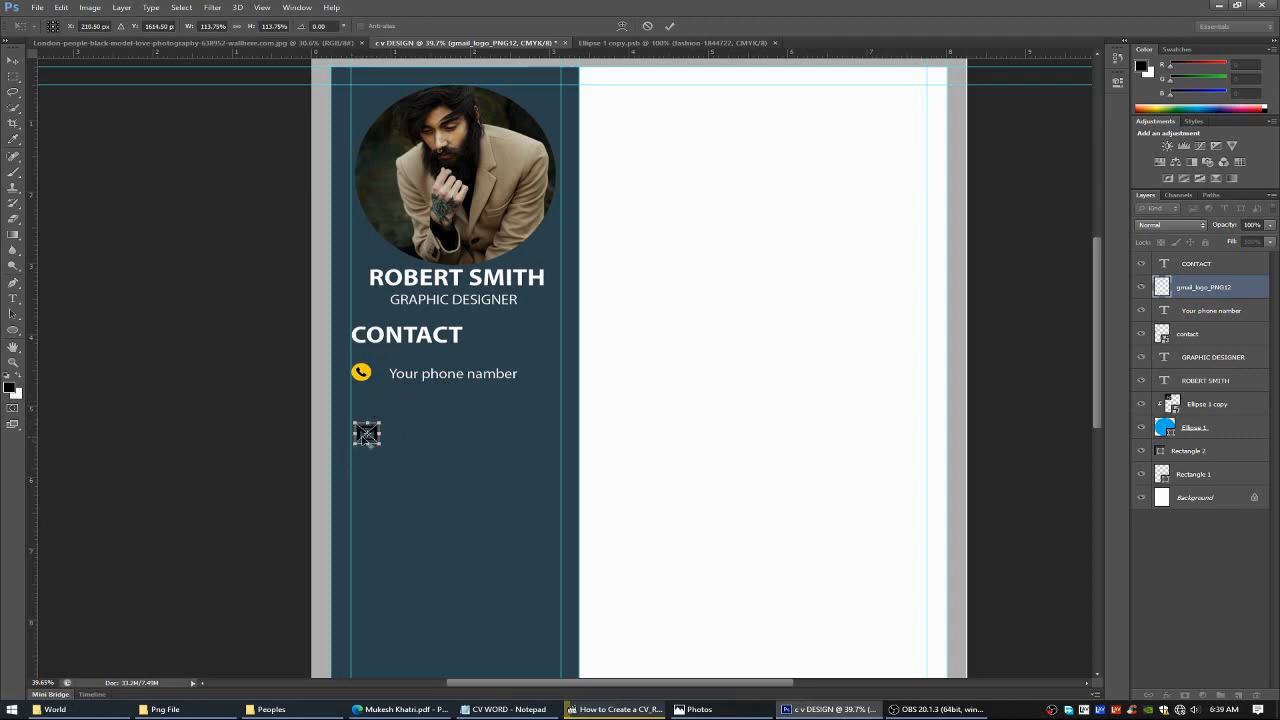
pyautogui.press('Up')
pyautogui.press('Up')
pyautogui.press('Up')
pyautogui.press('Up')
pyautogui.press('Up')
pyautogui.press('Up')
pyautogui.press('Up')
pyautogui.press('Up')
pyautogui.press('Up')
pyautogui.press('Up')
pyautogui.press('Up')
pyautogui.press('Up')
pyautogui.press('Up')
pyautogui.press('Up')
pyautogui.press('Up')
pyautogui.press('Up')
pyautogui.press('Up')
pyautogui.press('Up')
pyautogui.press('Up')
pyautogui.press('Up')
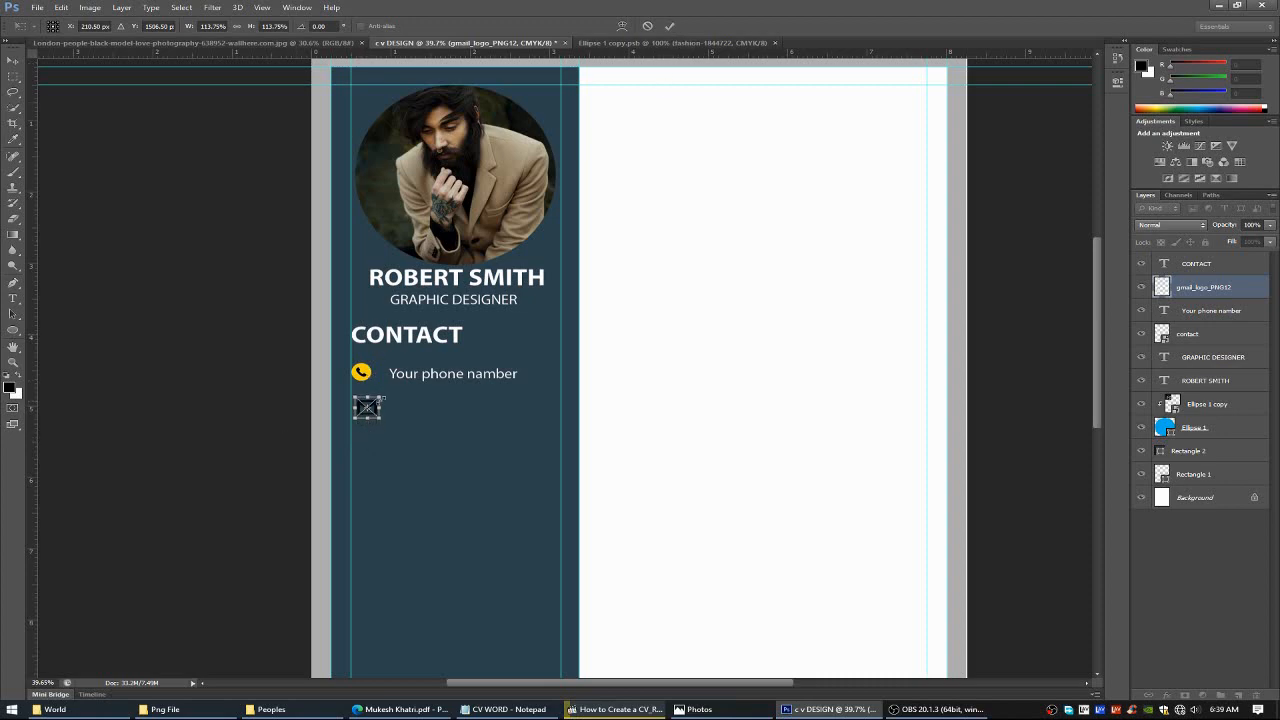
pyautogui.moveTo(379, 396); pyautogui.dragTo(378, 397)
pyautogui.click(669, 26)
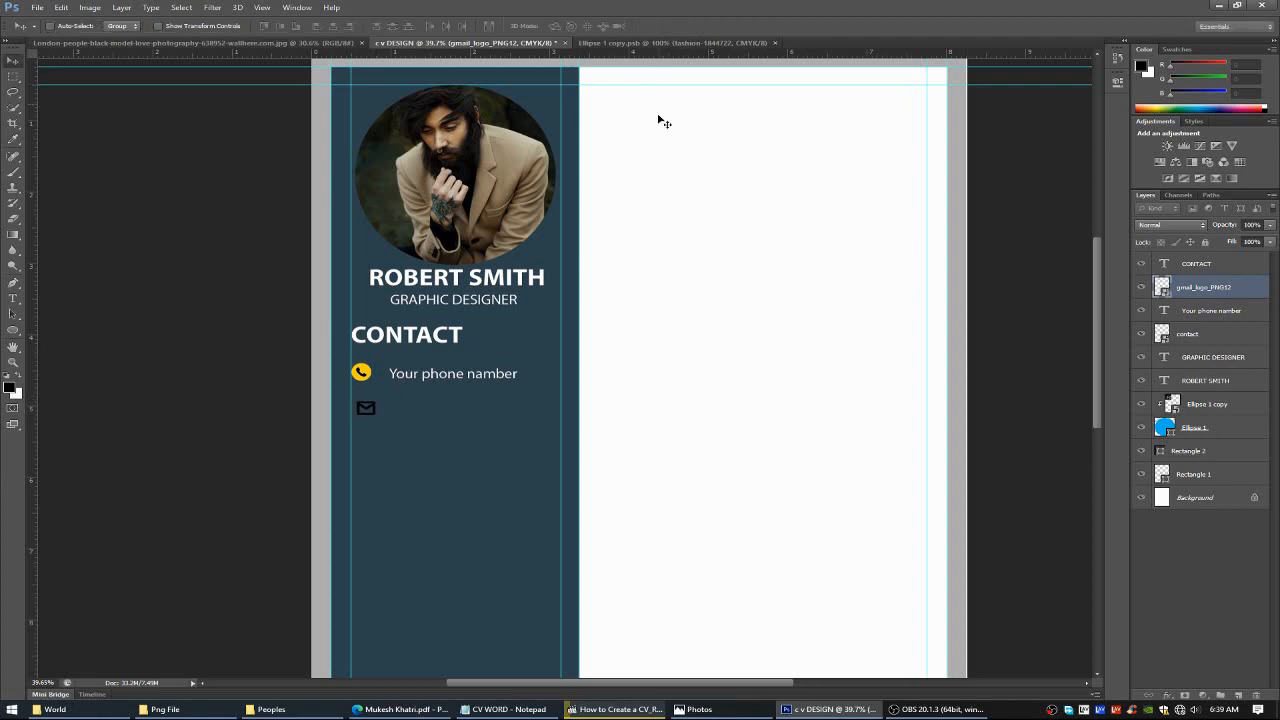
pyautogui.press('Left')
pyautogui.press('Left')
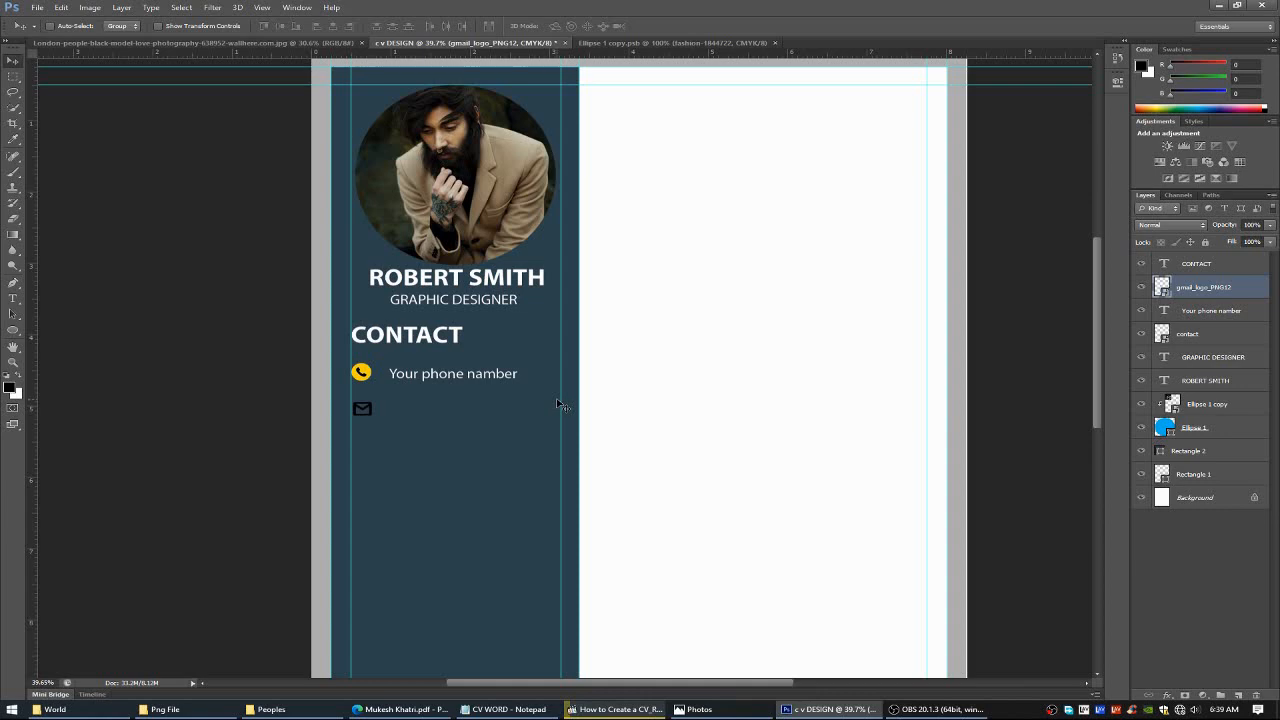
pyautogui.press('Down')
pyautogui.press('Up')
pyautogui.press('Up')
# Draw a text box beside the envelope icon and begin typing the email placeholder.
pyautogui.click(13, 298)
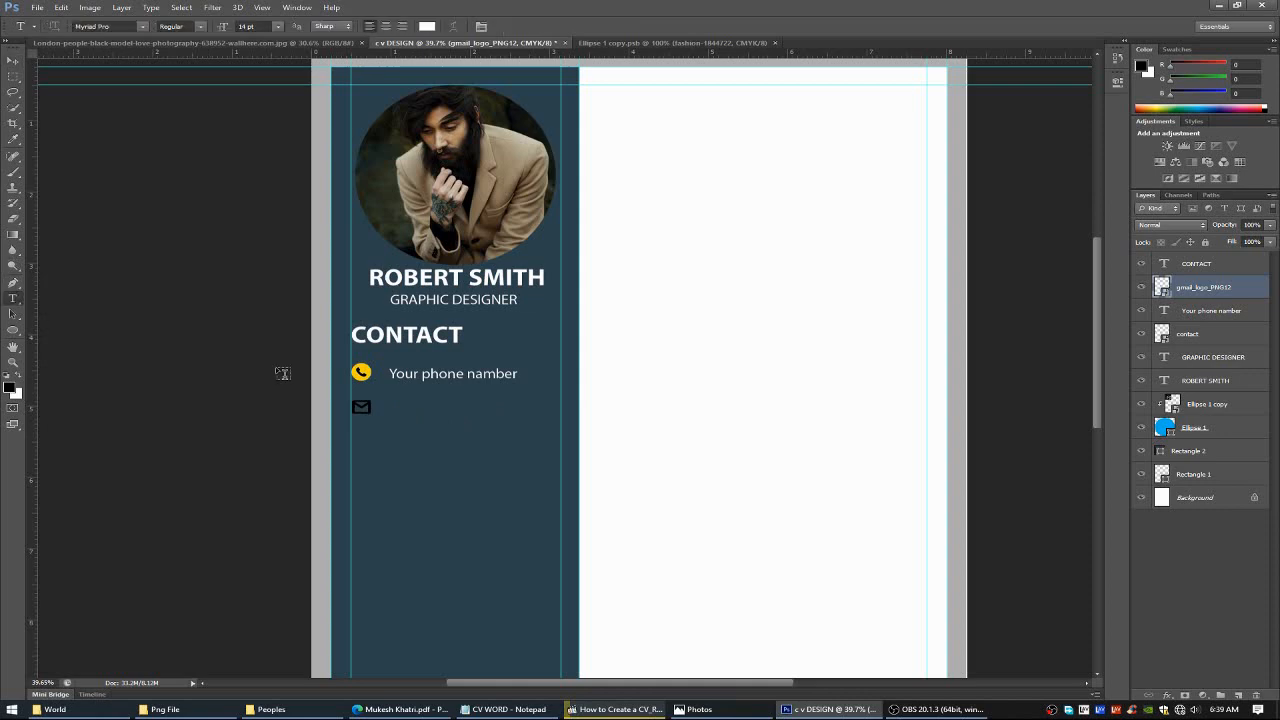
pyautogui.moveTo(381, 400); pyautogui.dragTo(540, 421)
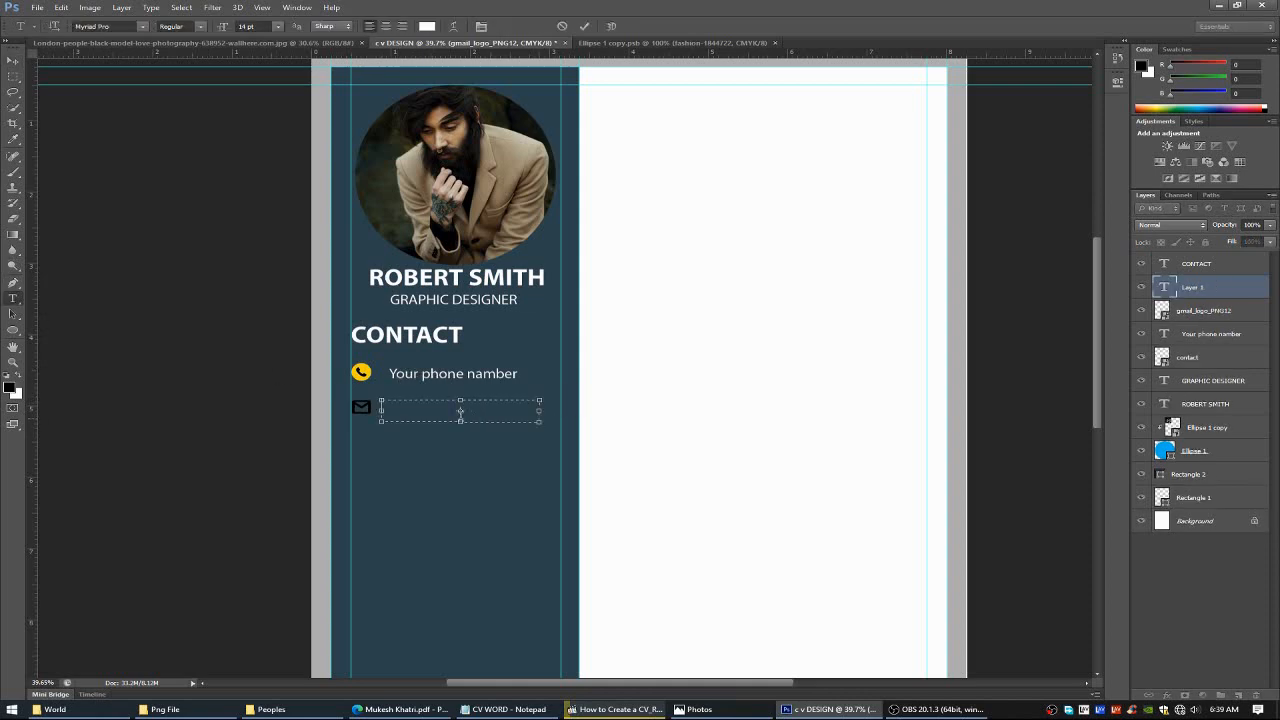
pyautogui.write('Your em')
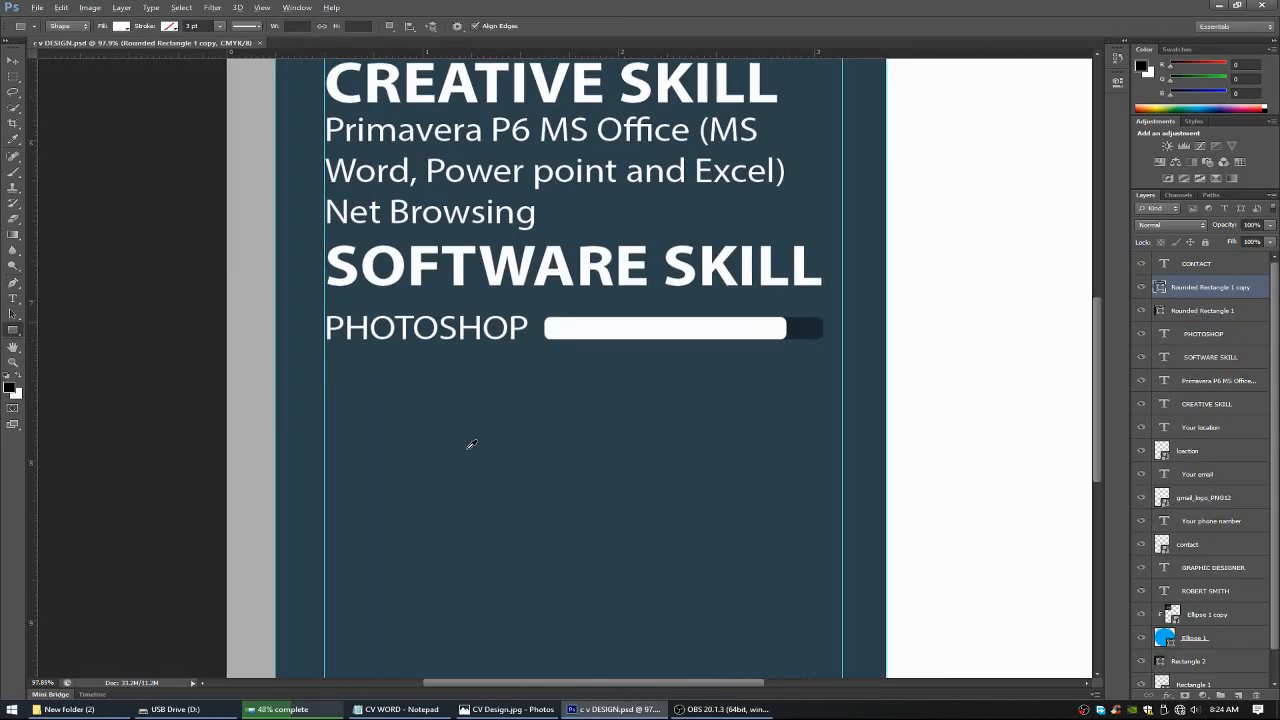
# Nudge the white PHOTOSHOP skill bar one pixel down and one pixel right.
pyautogui.scroll(-2, 471, 443)
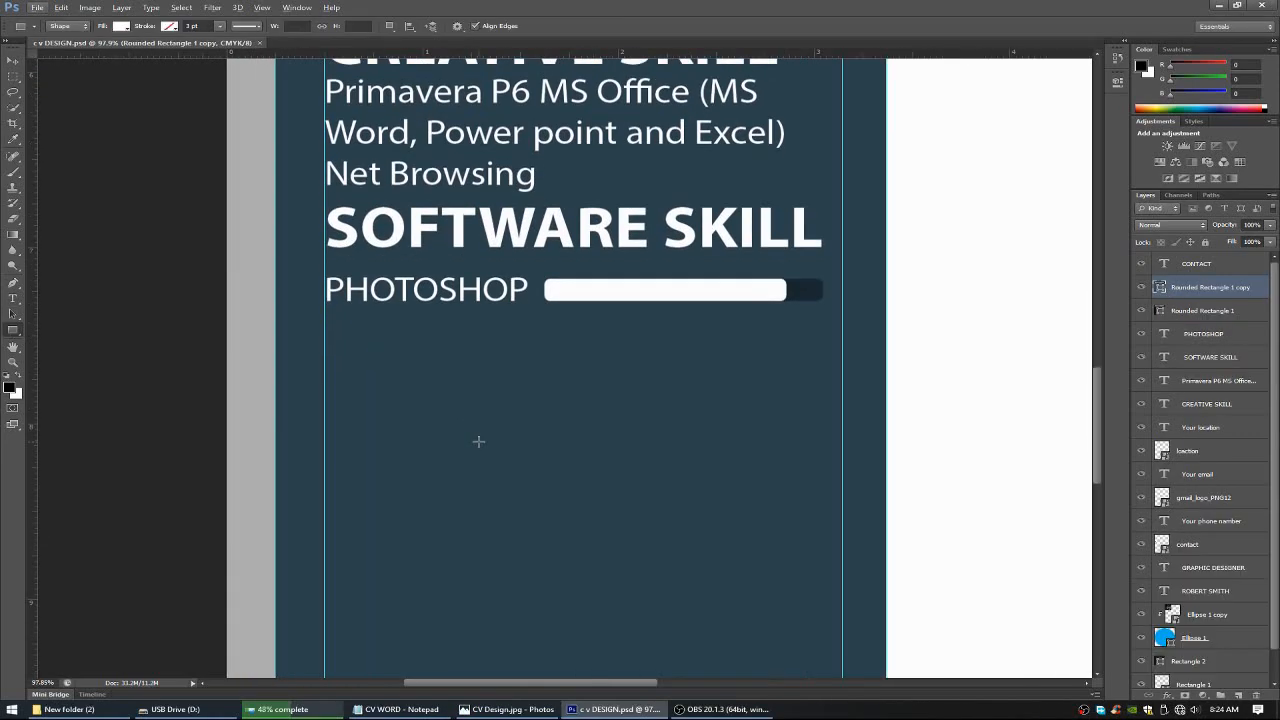
pyautogui.click(12, 62)
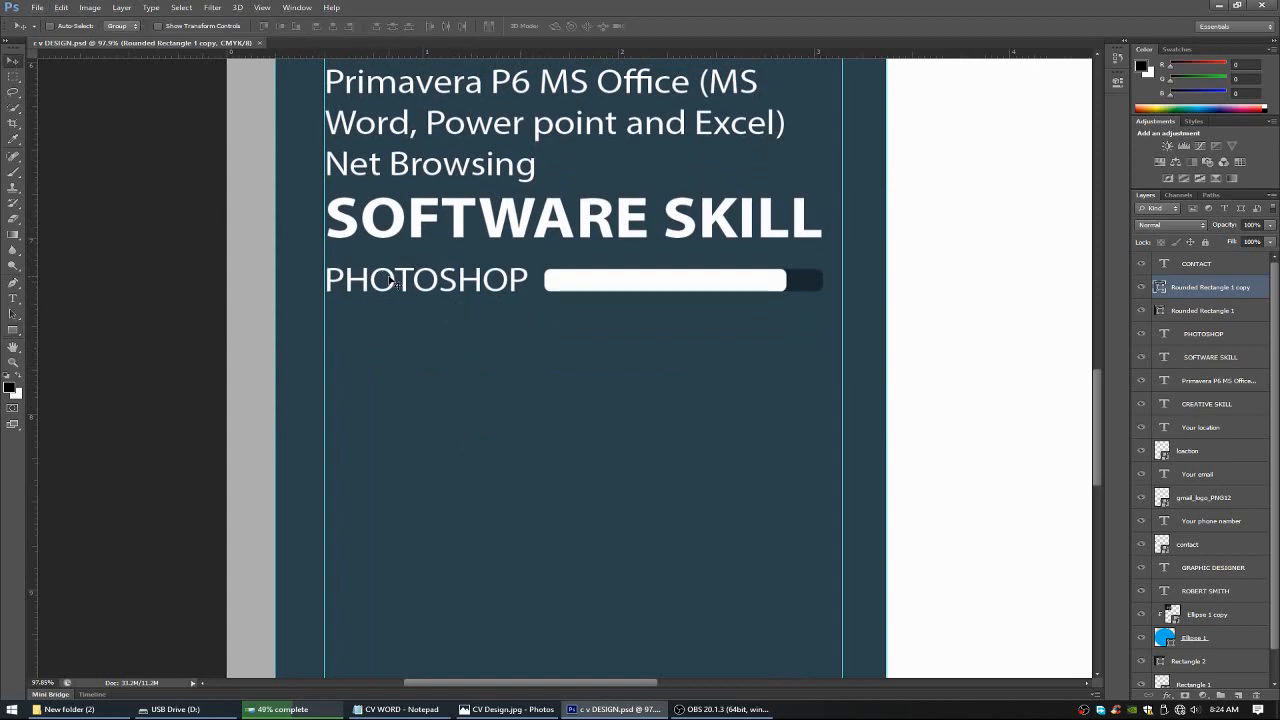
pyautogui.press('Down')
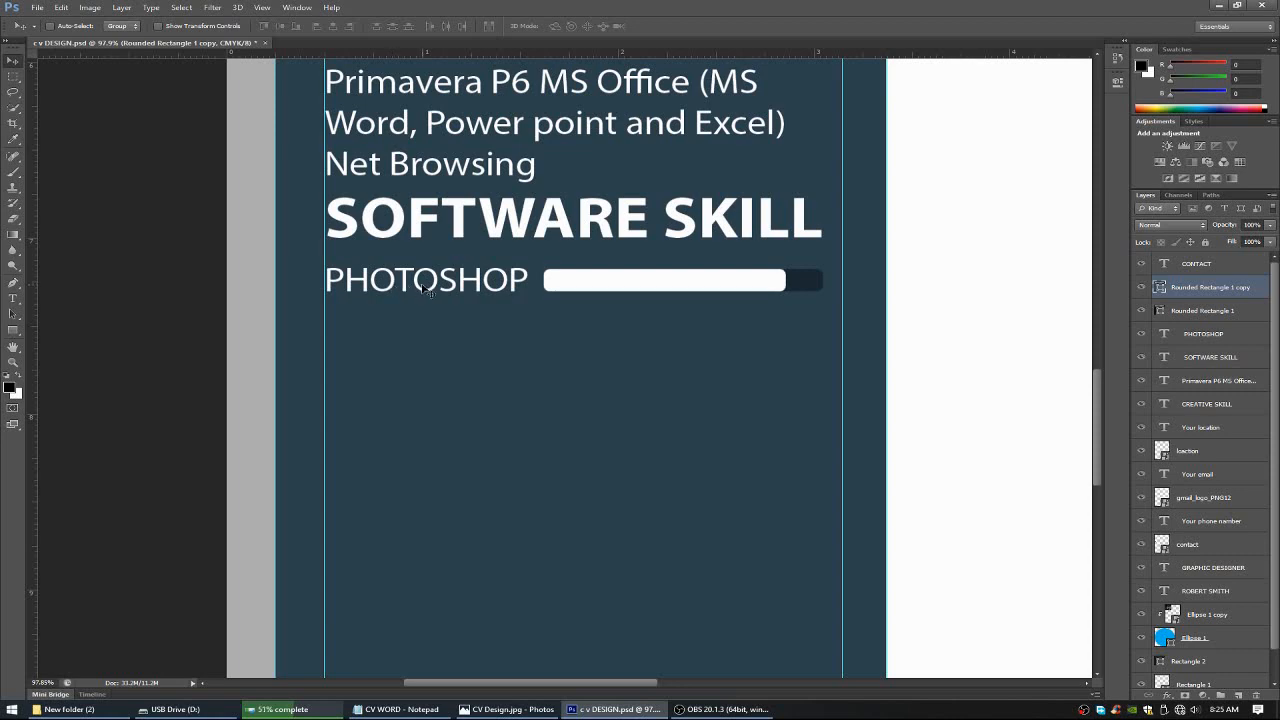
pyautogui.press('Right')
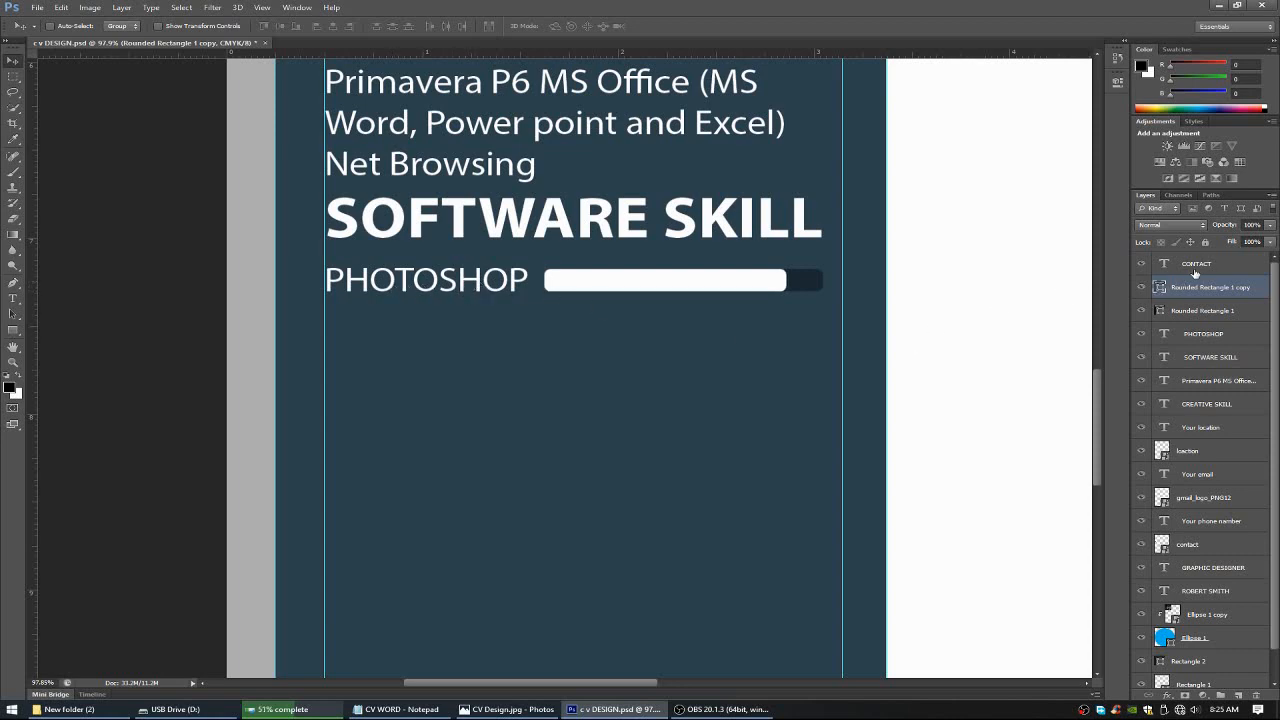
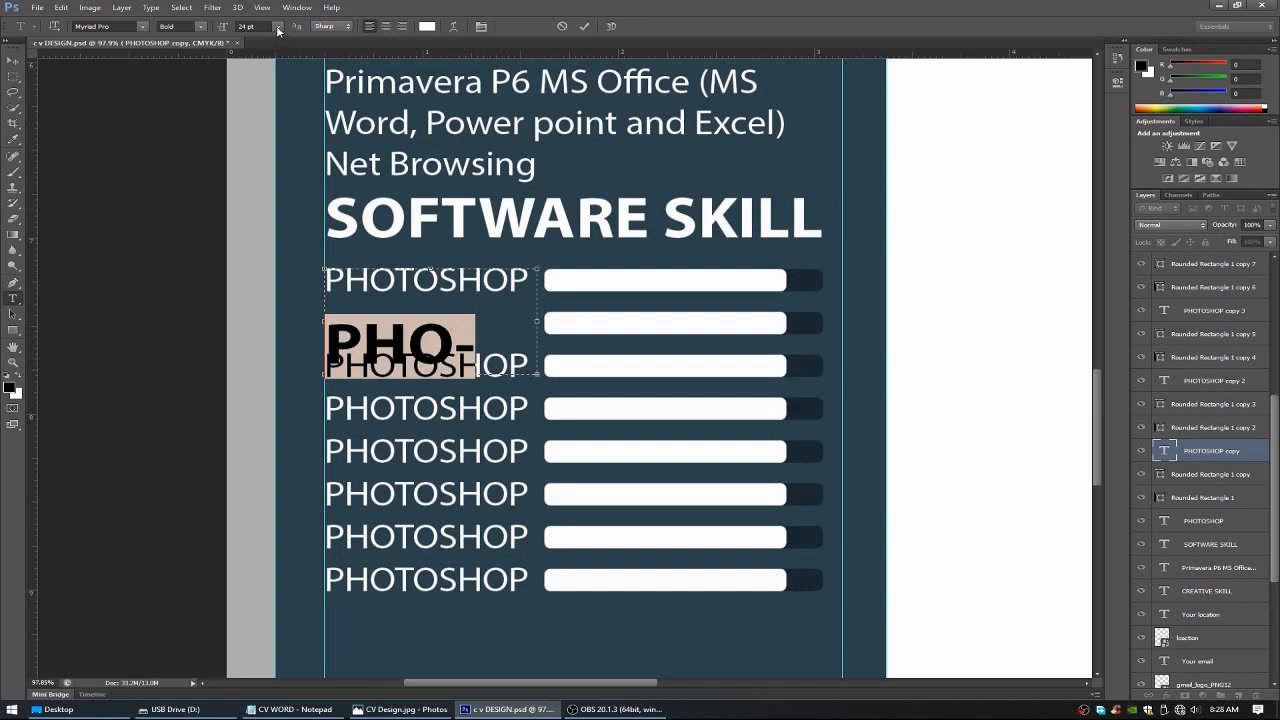
# Set the label text to 14 pt Regular and relabel the second skill row ILLUSTRATOR.
pyautogui.click(278, 27)
pyautogui.click(262, 125)
pyautogui.click(200, 26)
pyautogui.click(213, 84)
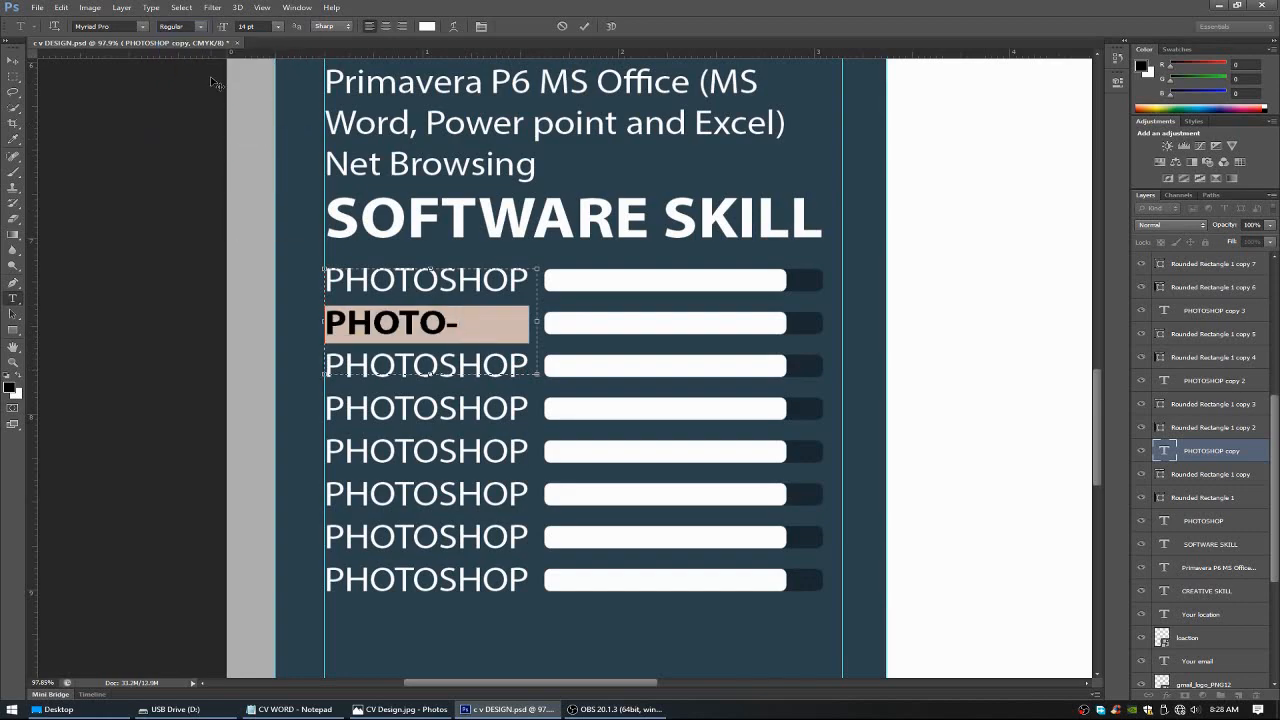
pyautogui.write('ILLUSTRATOR')
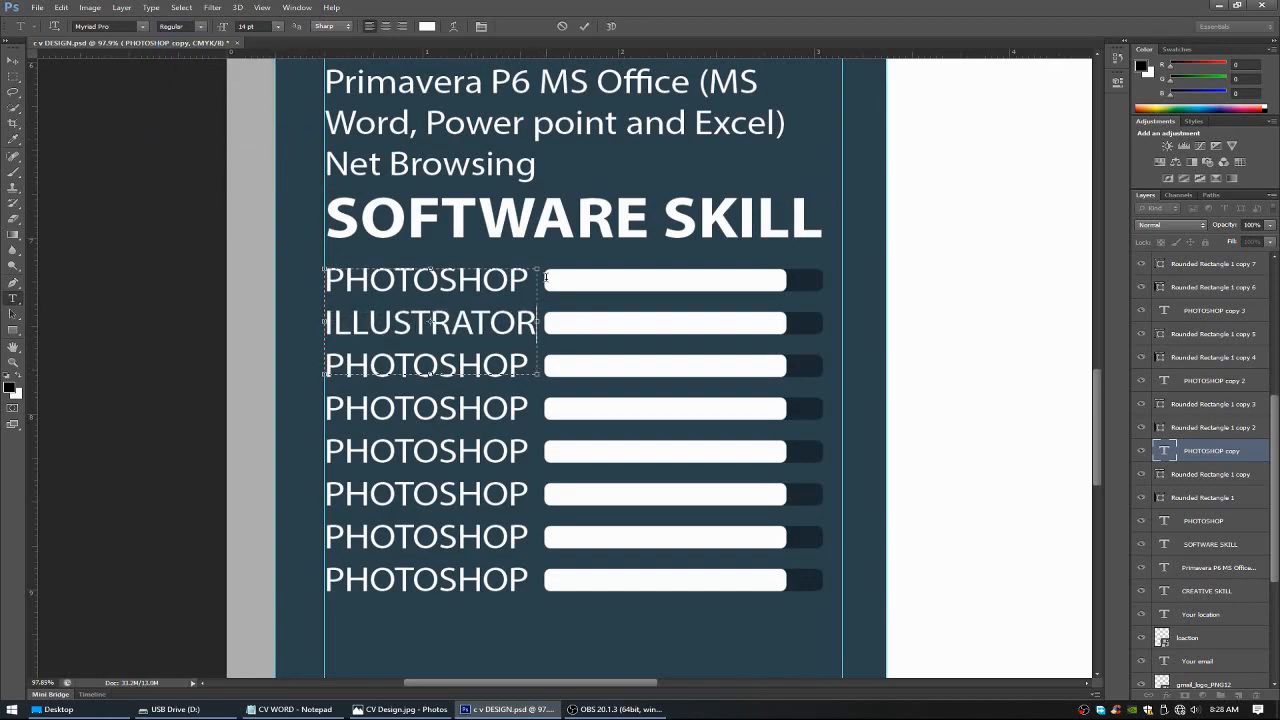
pyautogui.click(584, 26)
# Relabel the third skill row PREMIEREPRO, removing the space between the words.
pyautogui.moveTo(536, 382); pyautogui.dragTo(314, 364)
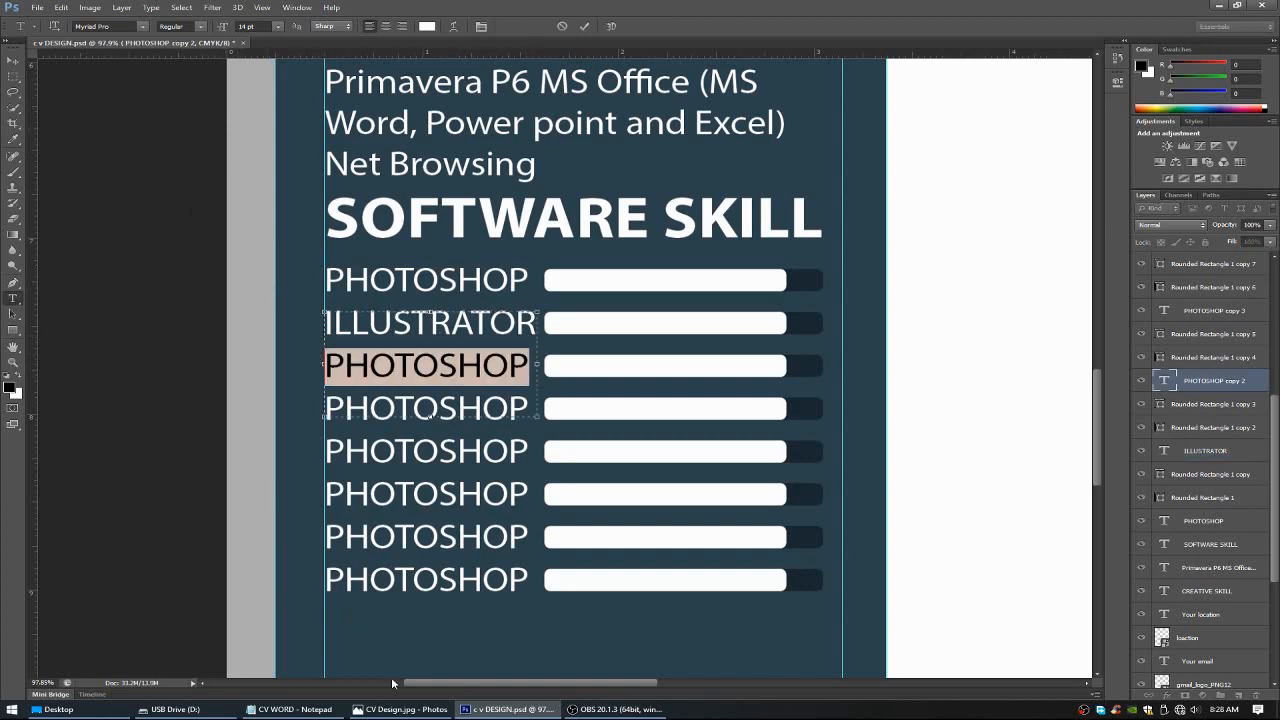
pyautogui.click(292, 709)
pyautogui.moveTo(570, 133); pyautogui.dragTo(498, 135)
pyautogui.hotkey('ctrl', 'c')
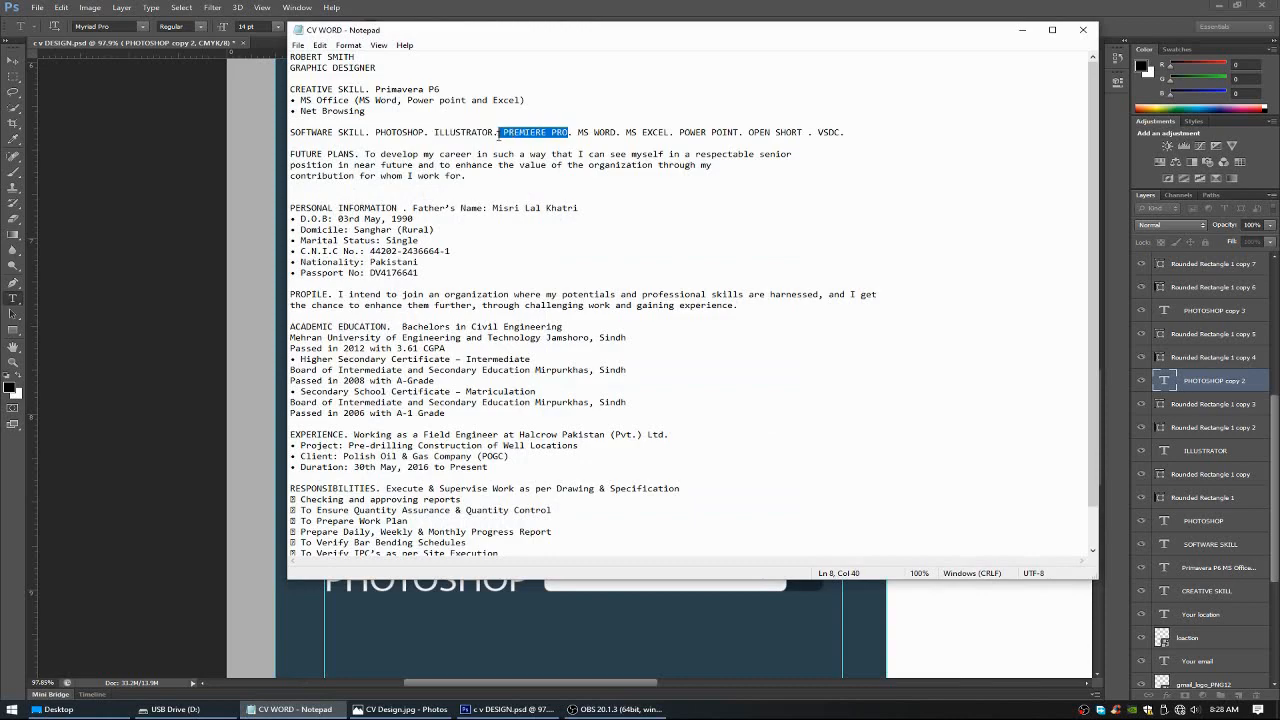
pyautogui.click(490, 655)
pyautogui.write('PREMIERE')
pyautogui.write('PRO')
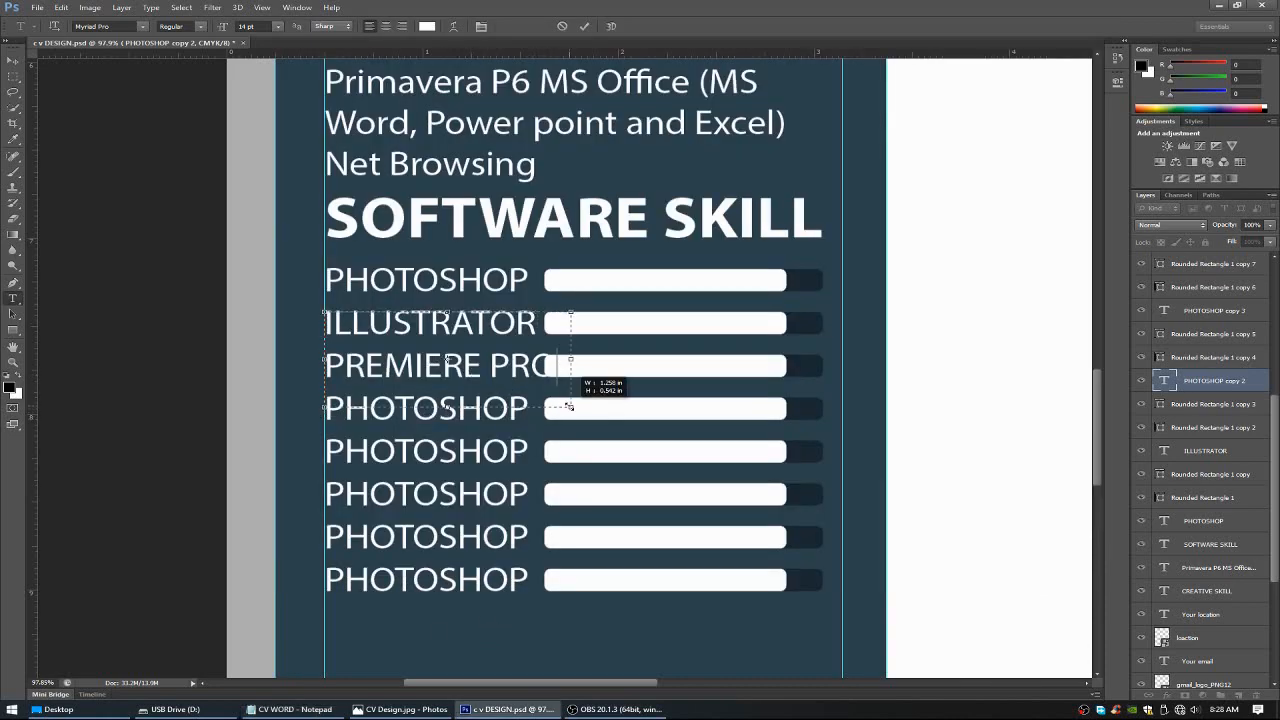
pyautogui.click(489, 367)
pyautogui.press('BackSpace')
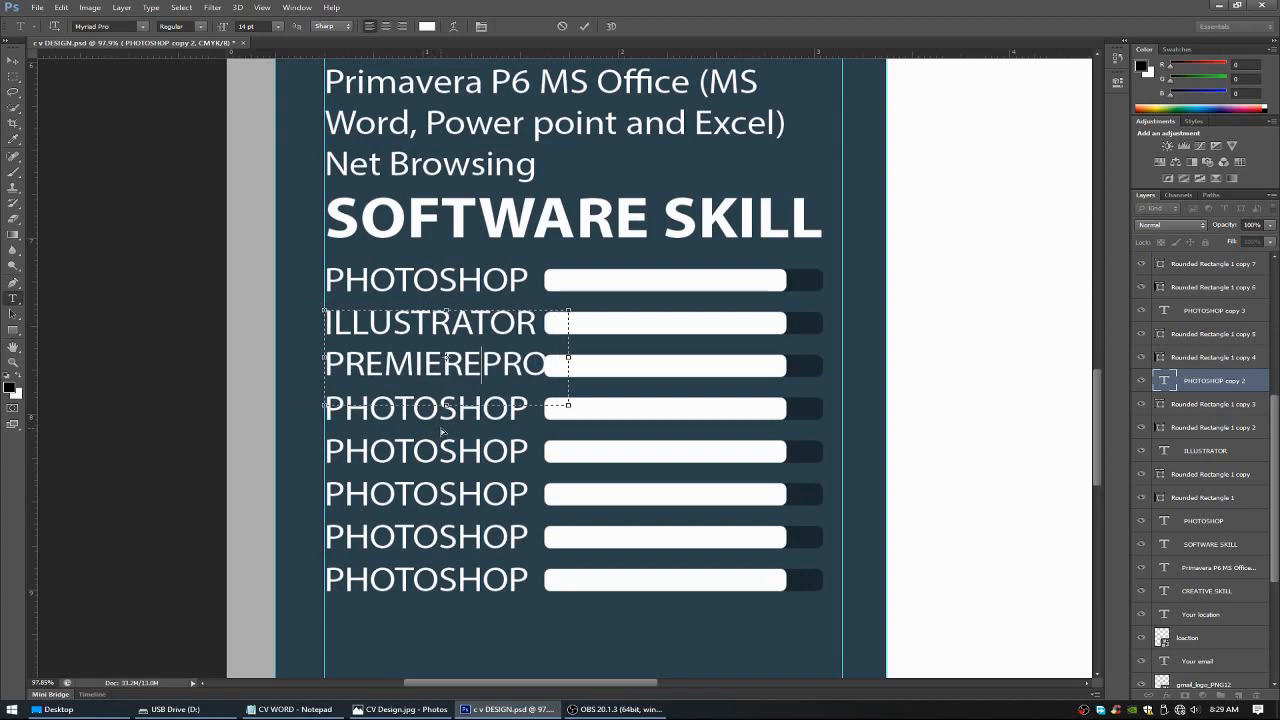
pyautogui.click(584, 26)
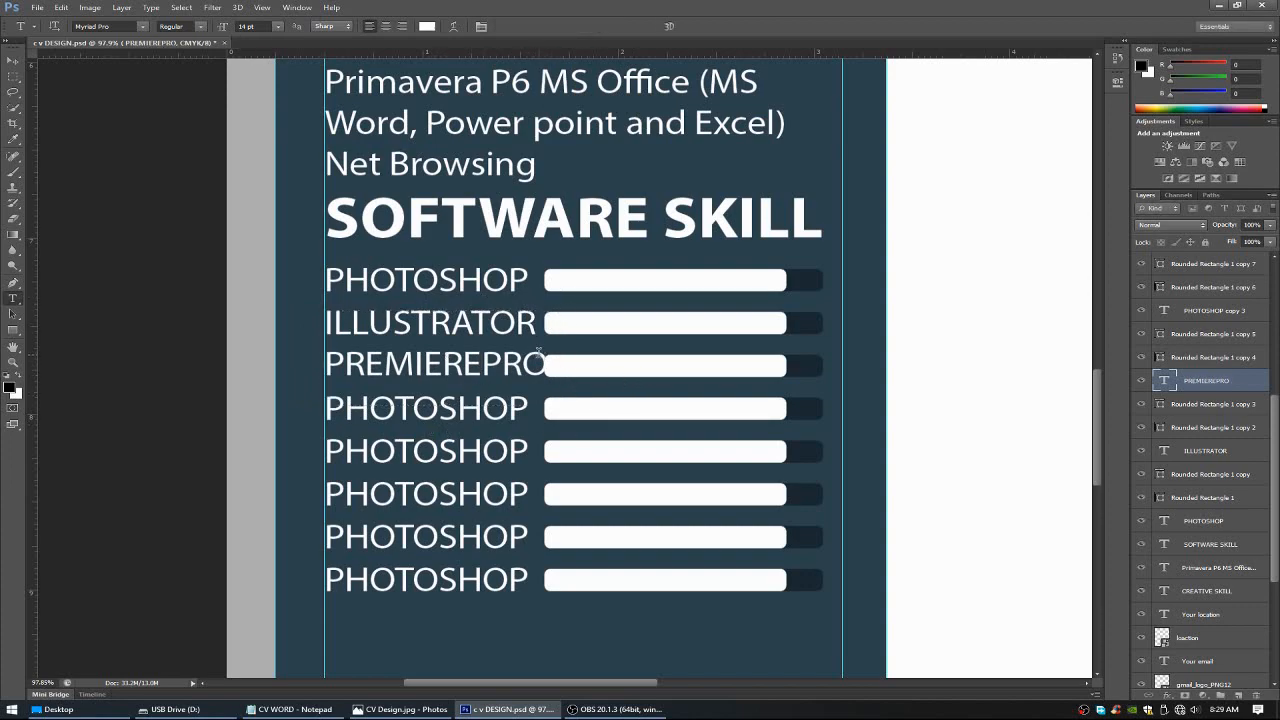
# Relabel the fourth skill row MS EXCEL after undoing a mistaken PREMIERE paste.
pyautogui.moveTo(519, 409); pyautogui.dragTo(308, 420)
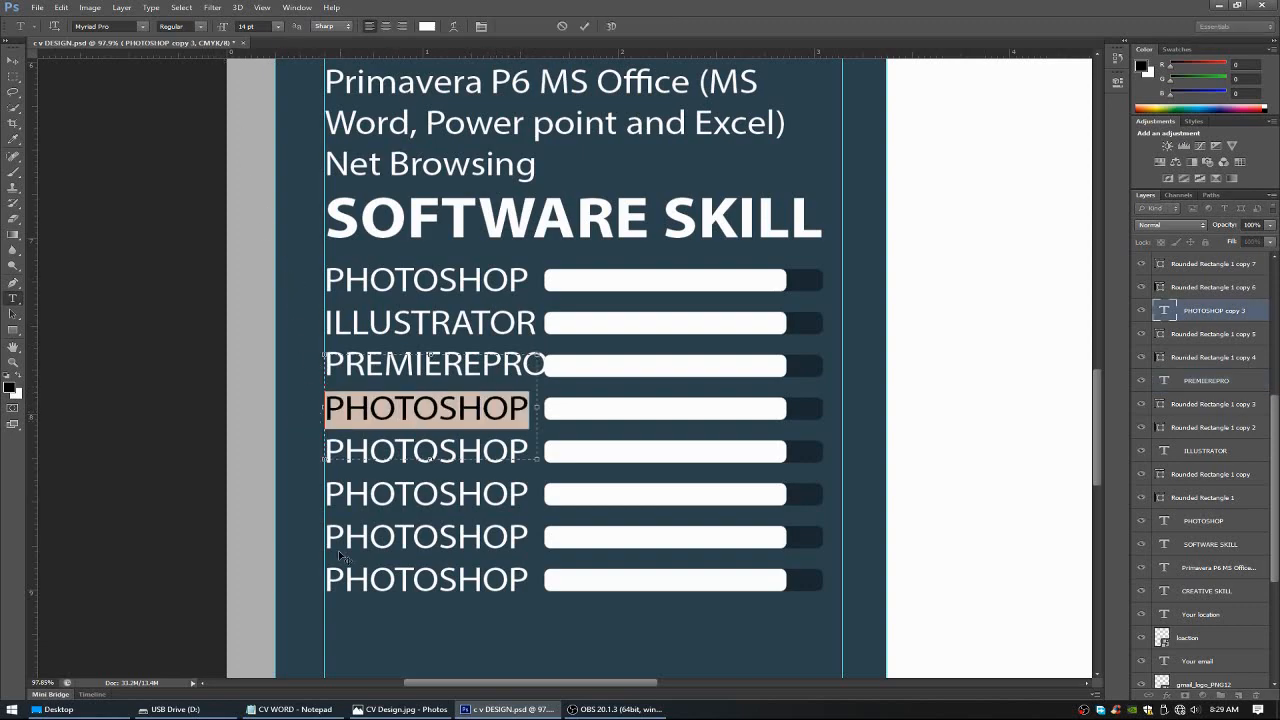
pyautogui.click(290, 709)
pyautogui.moveTo(617, 133); pyautogui.dragTo(574, 135)
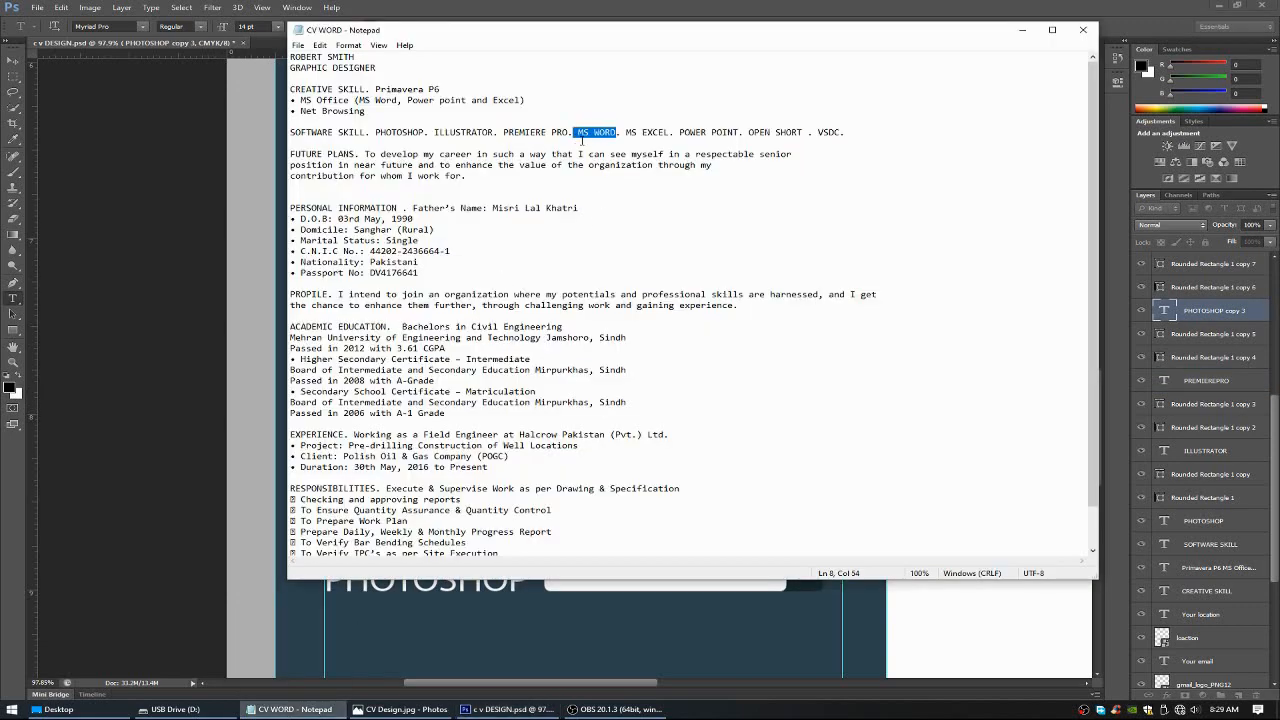
pyautogui.hotkey('ctrl', 'v')
pyautogui.click(506, 709)
pyautogui.hotkey('ctrl', 'v')
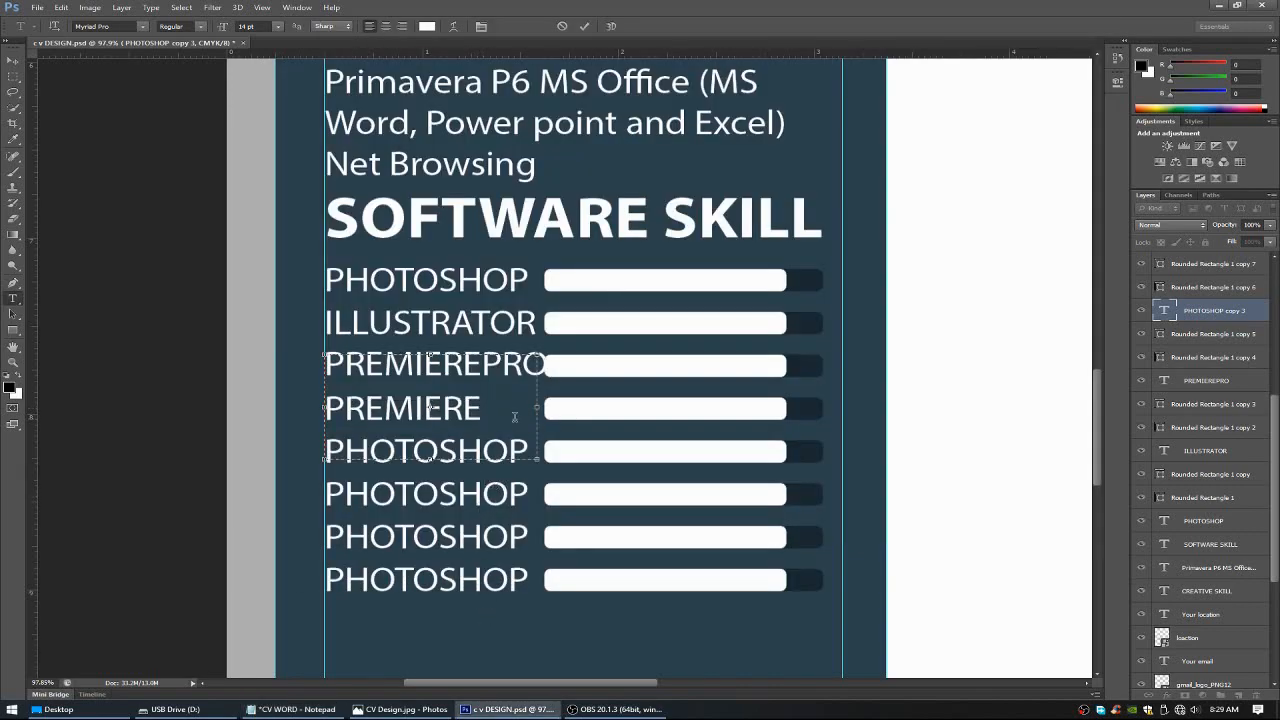
pyautogui.hotkey('ctrl', 'z')
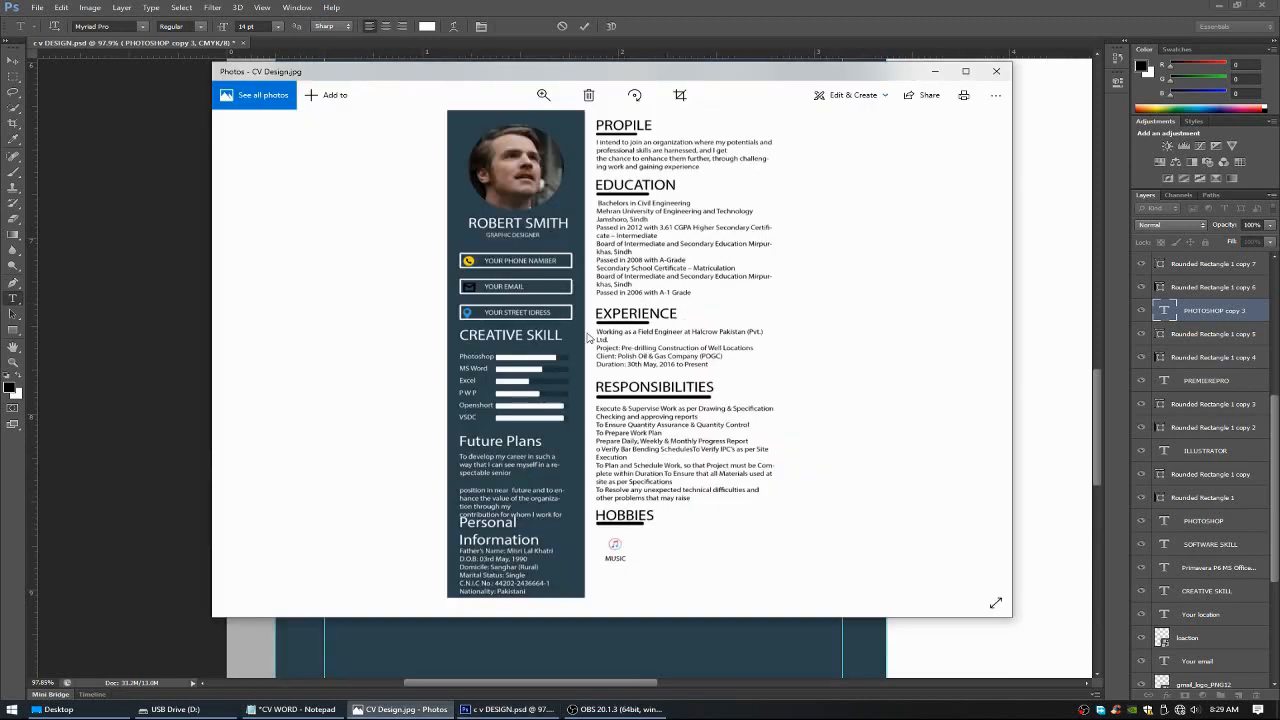
pyautogui.click(370, 711)
pyautogui.click(290, 709)
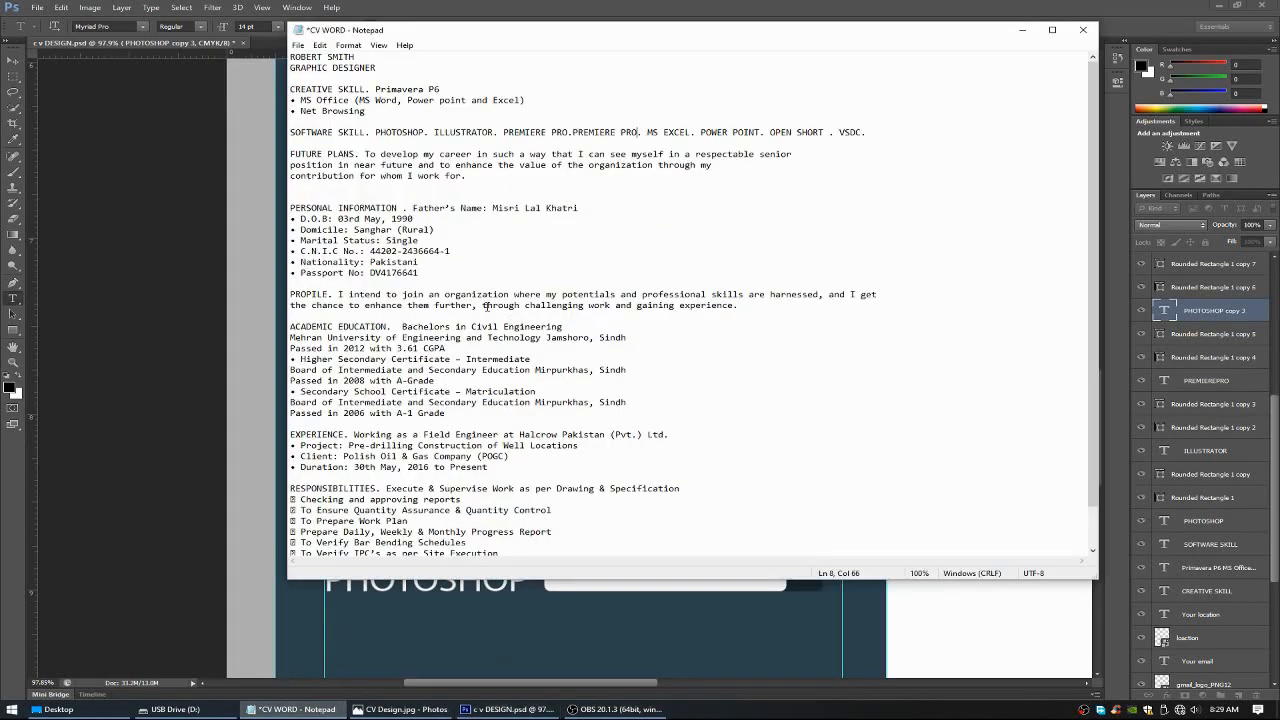
pyautogui.moveTo(660, 133); pyautogui.dragTo(638, 133)
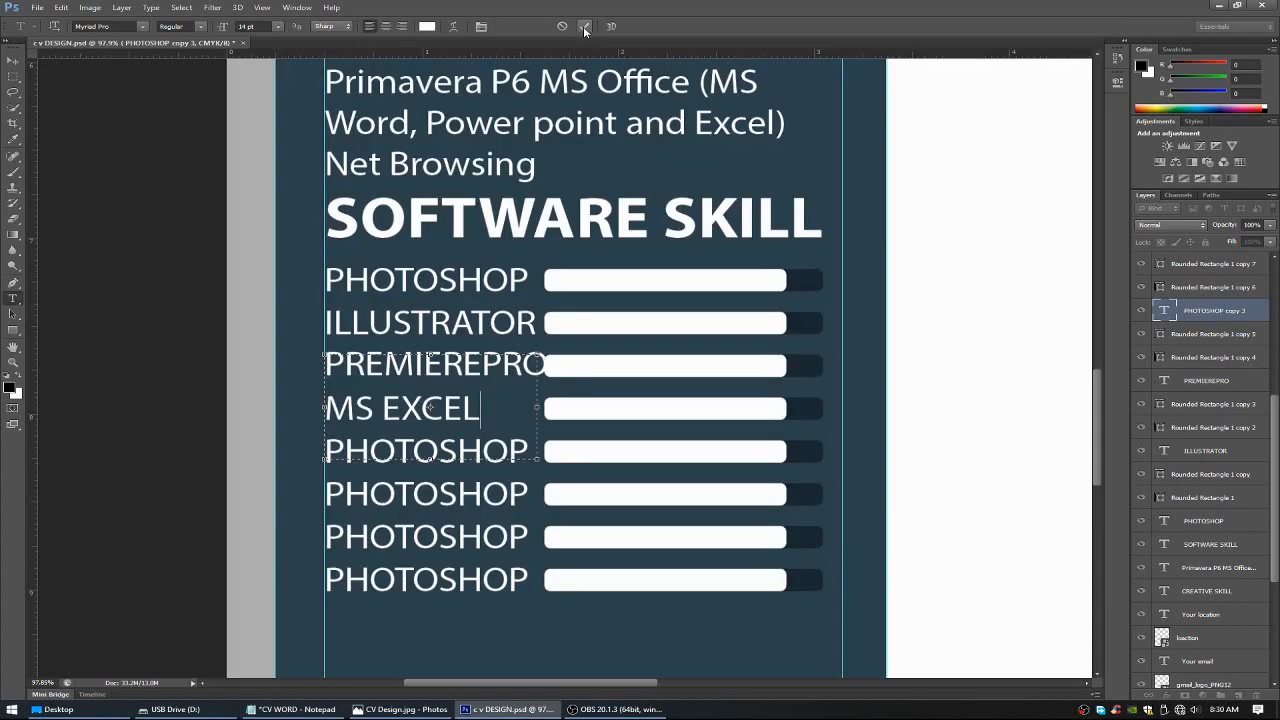
pyautogui.click(584, 27)
pyautogui.moveTo(527, 449); pyautogui.dragTo(325, 452)
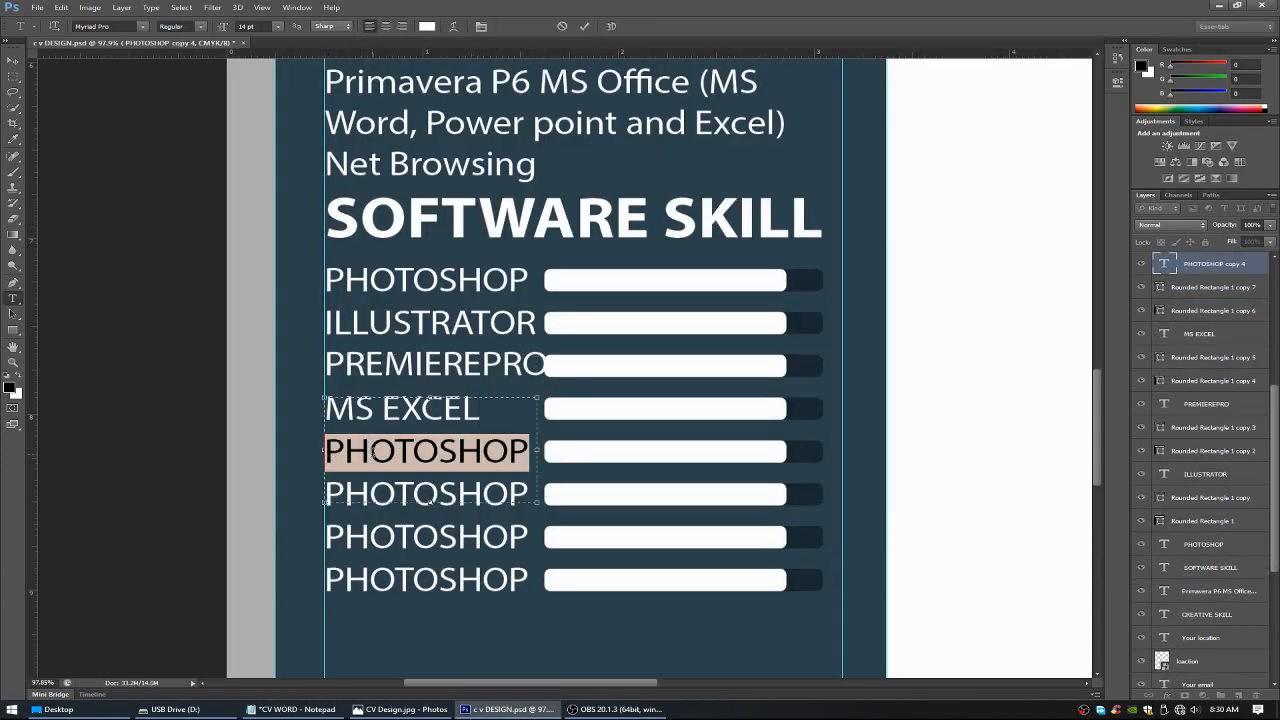
# Label the fifth and sixth skill rows MS WORD and POWERPOINT.
pyautogui.write('MS WORD')
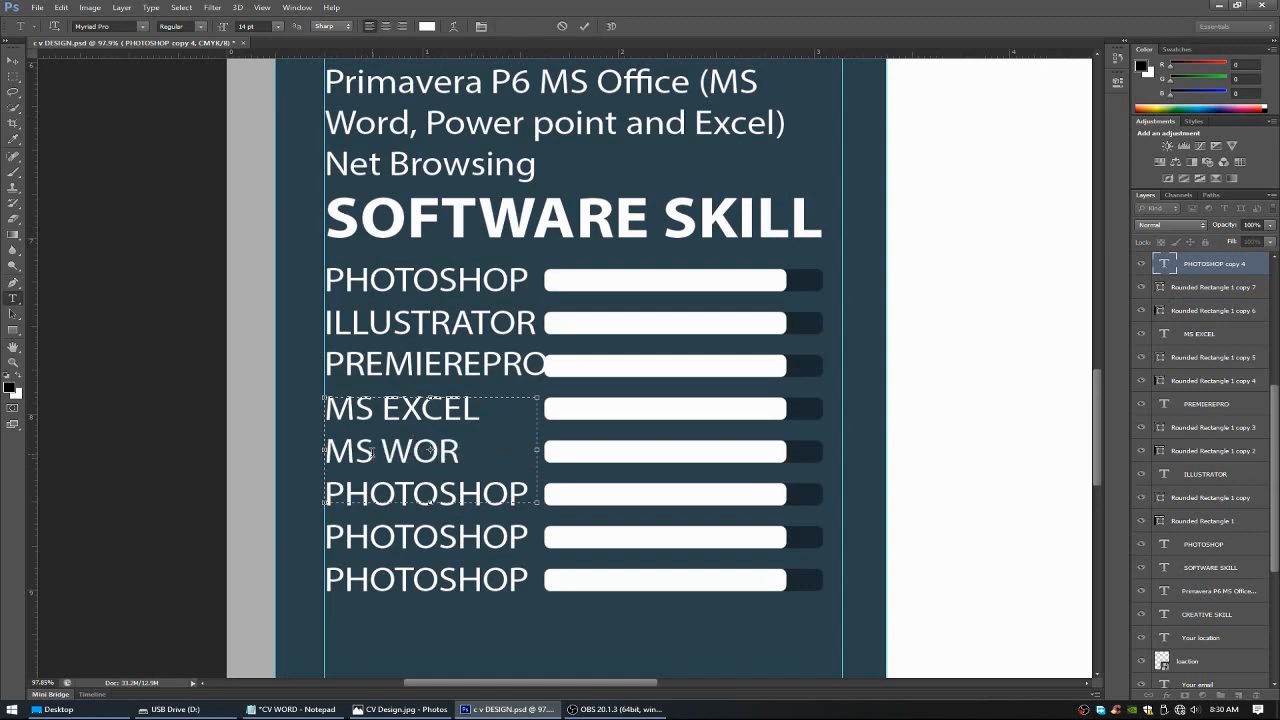
pyautogui.click(590, 28)
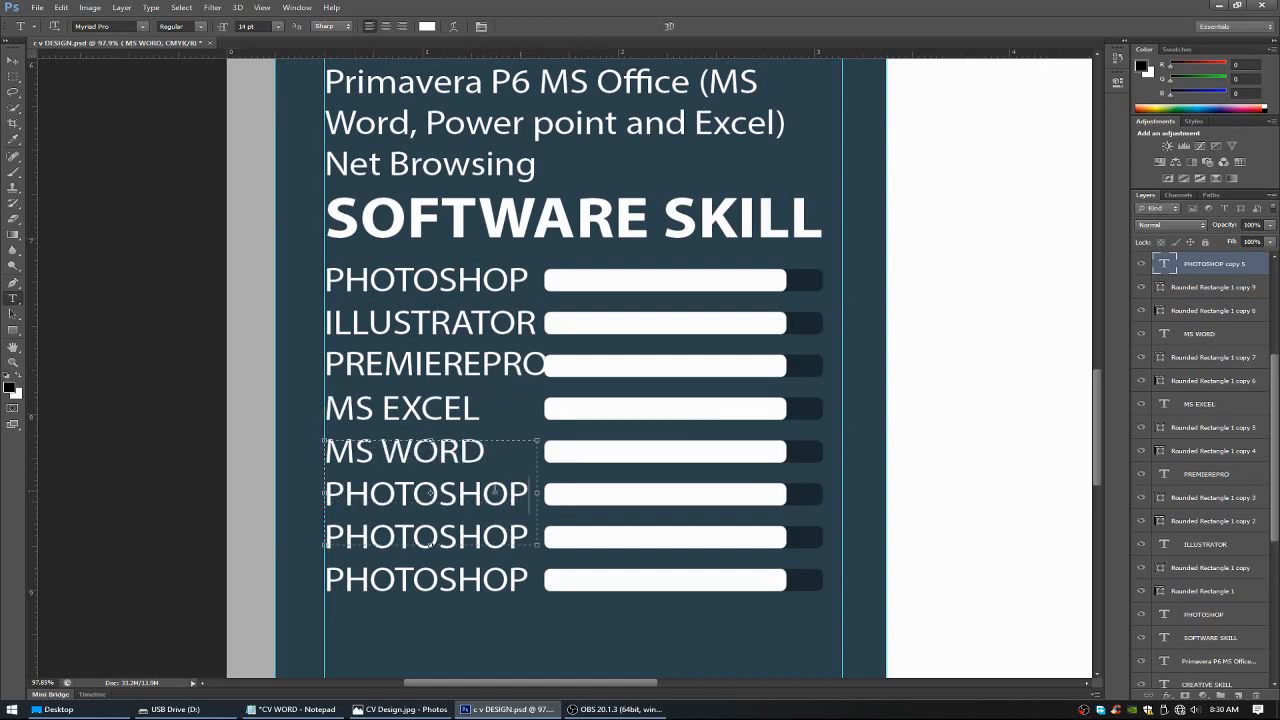
pyautogui.moveTo(511, 495); pyautogui.dragTo(308, 492)
pyautogui.click(333, 709)
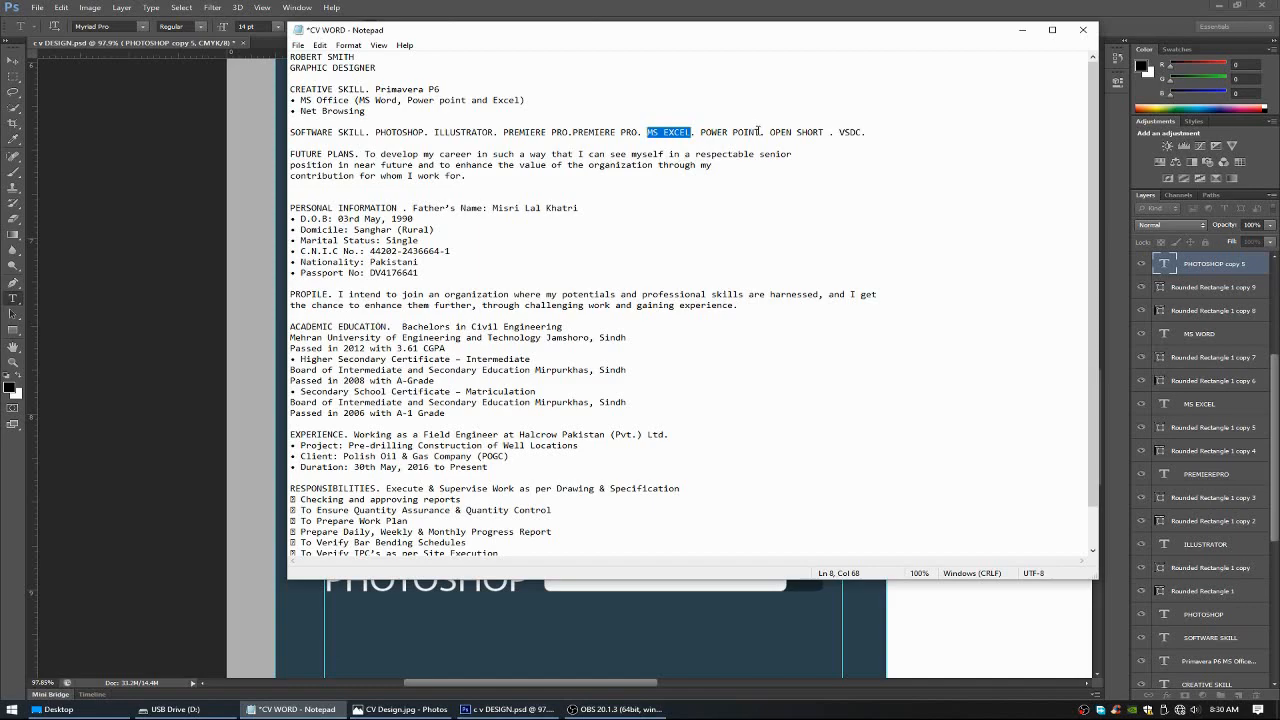
pyautogui.moveTo(760, 132); pyautogui.dragTo(702, 138)
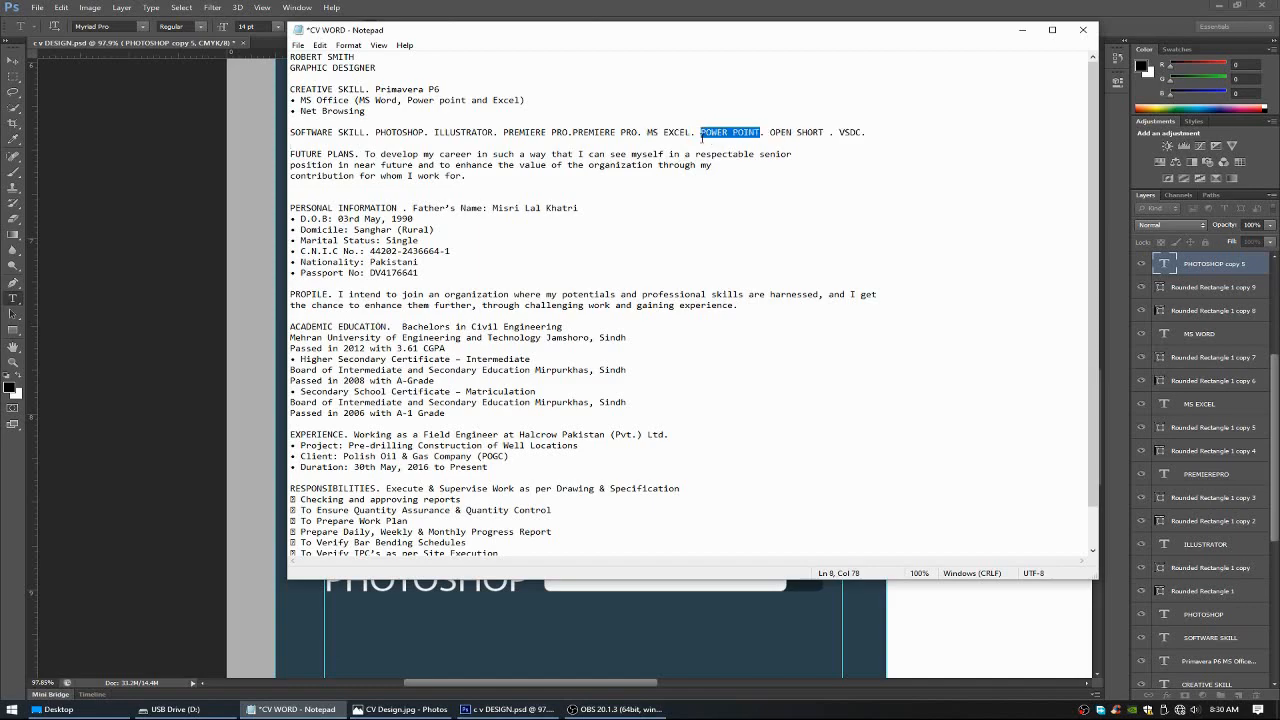
pyautogui.hotkey('ctrl', 'c')
pyautogui.hotkey('alt', 'Tab')
pyautogui.hotkey('ctrl', 'v')
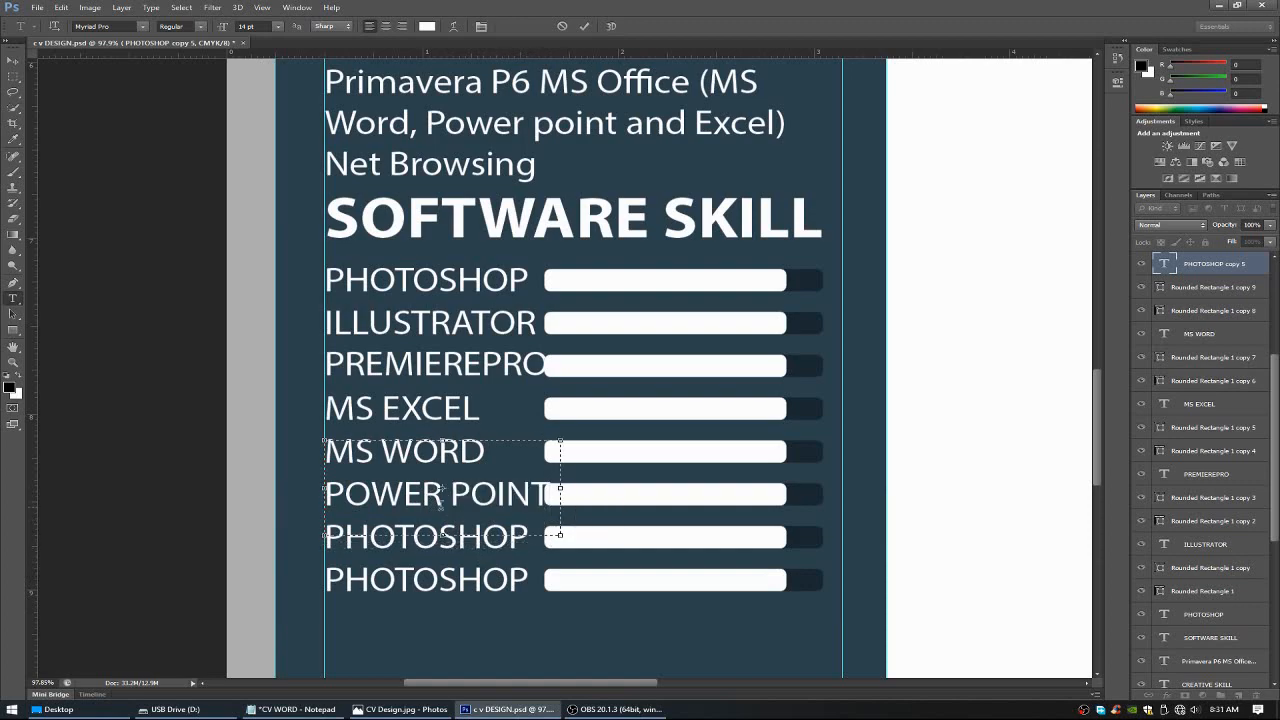
pyautogui.press('BackSpace')
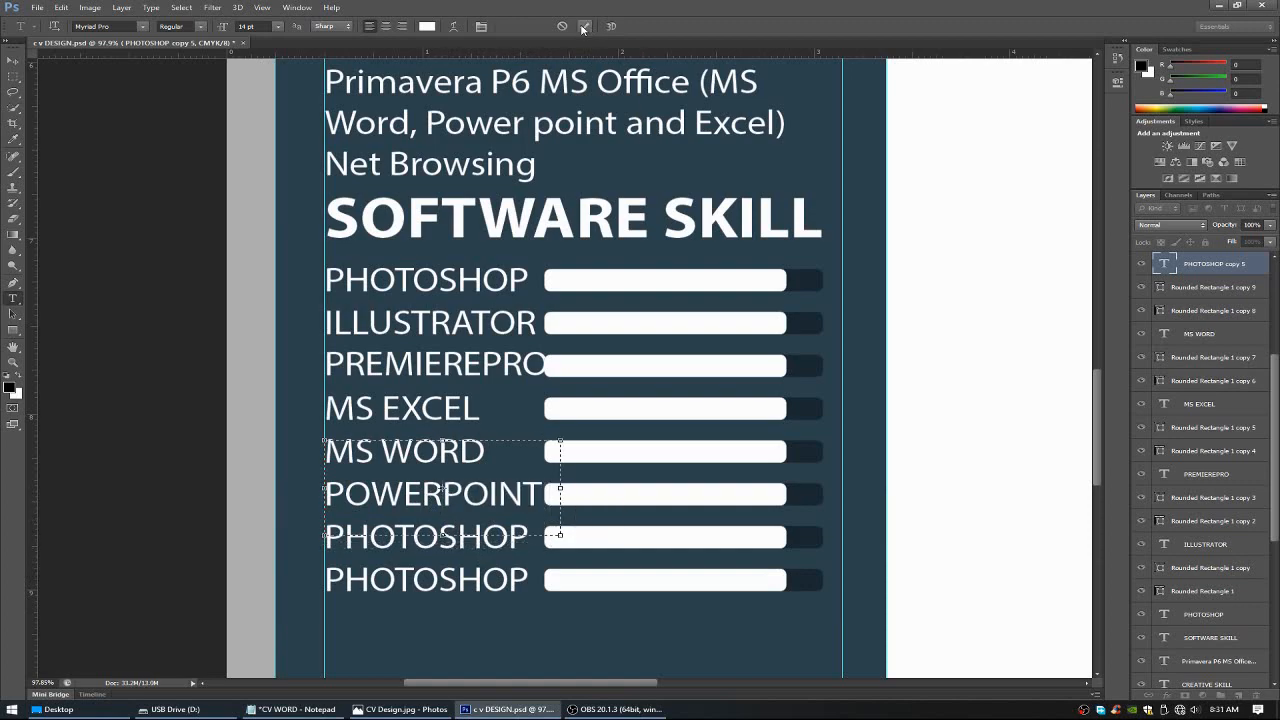
pyautogui.click(584, 26)
# Discard a stray empty text layer and relabel the seventh skill row OPEN SHORT.
pyautogui.click(523, 537)
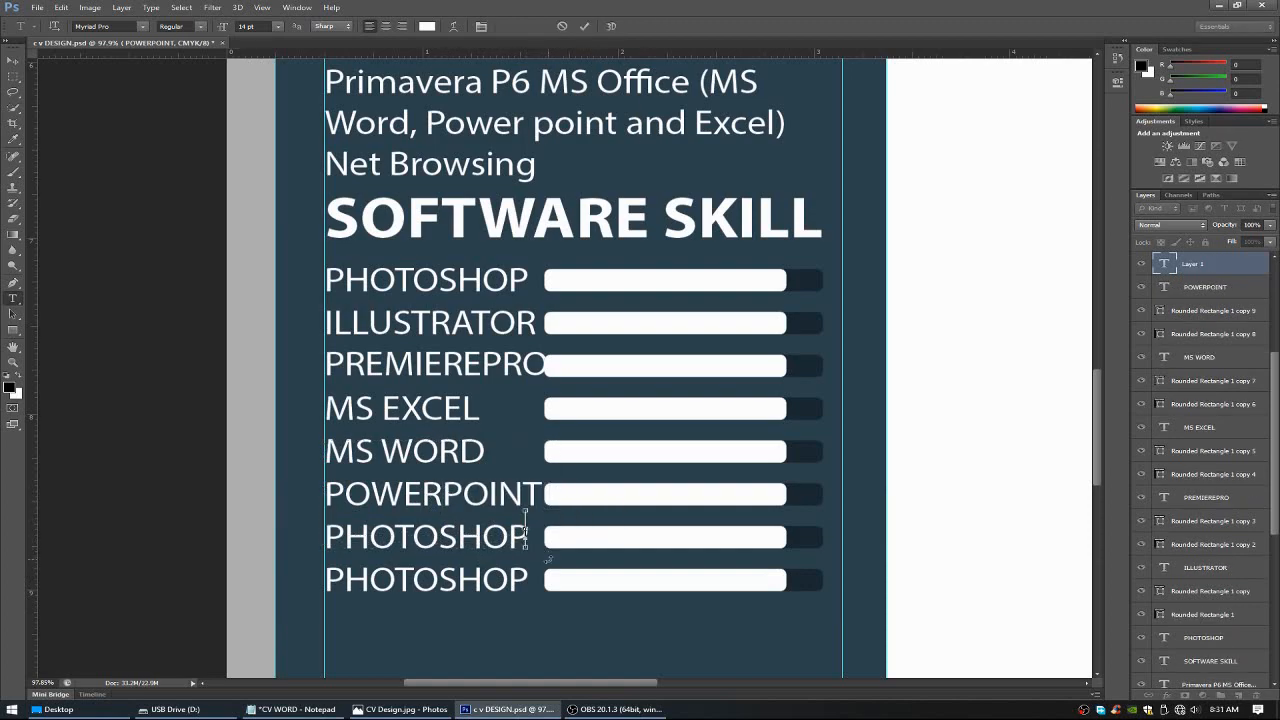
pyautogui.click(584, 26)
pyautogui.moveTo(542, 493); pyautogui.dragTo(325, 493)
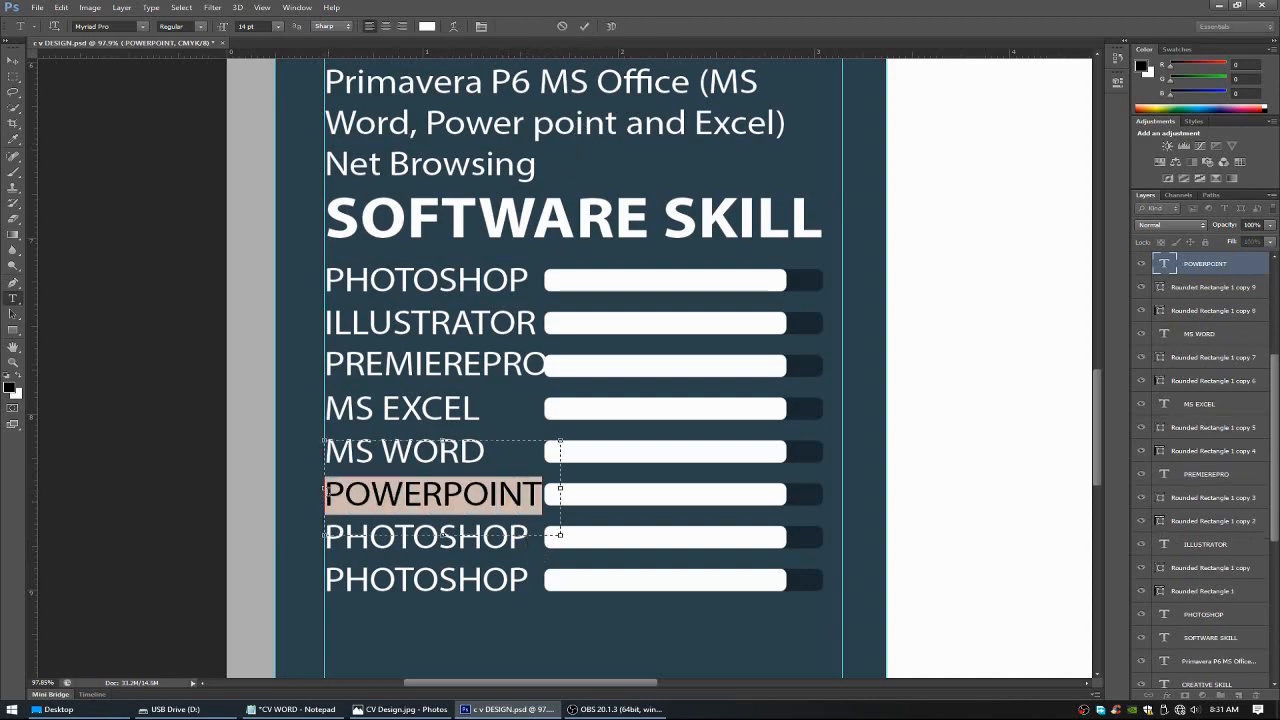
pyautogui.click(586, 26)
pyautogui.moveTo(527, 537); pyautogui.dragTo(325, 537)
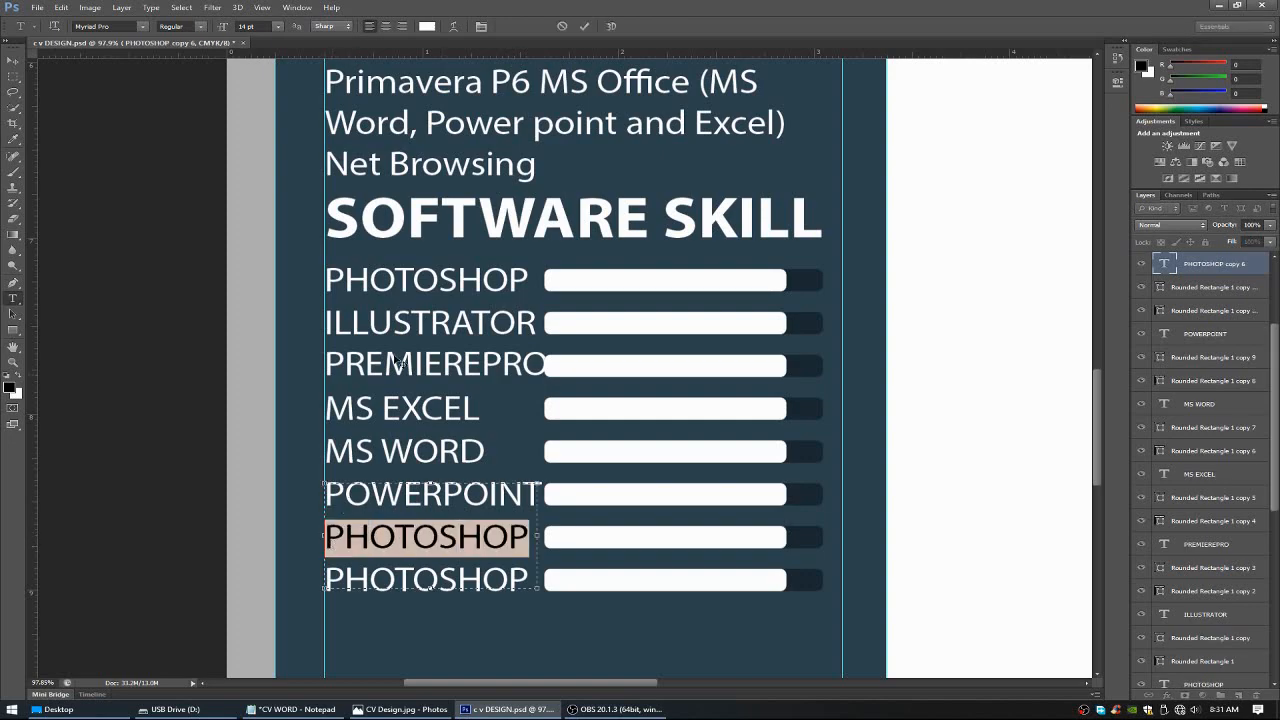
pyautogui.click(292, 709)
pyautogui.moveTo(825, 131); pyautogui.dragTo(772, 133)
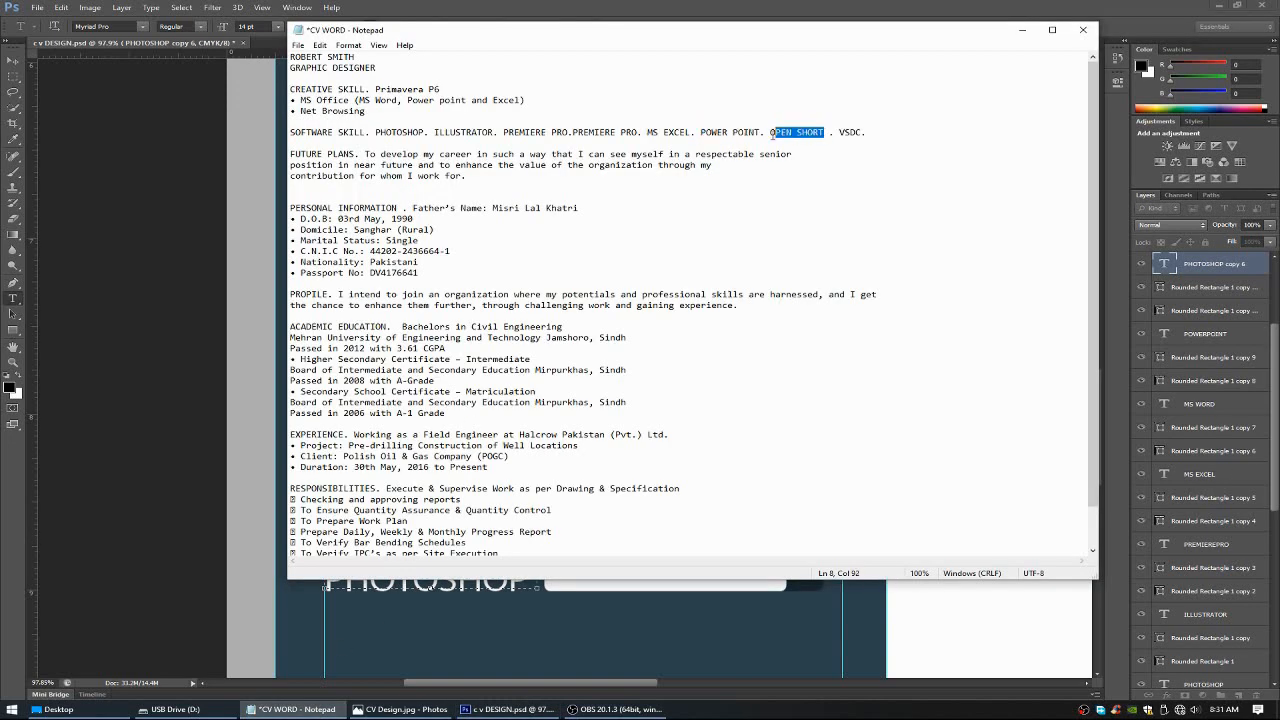
pyautogui.click(507, 709)
pyautogui.hotkey('ctrl', 'v')
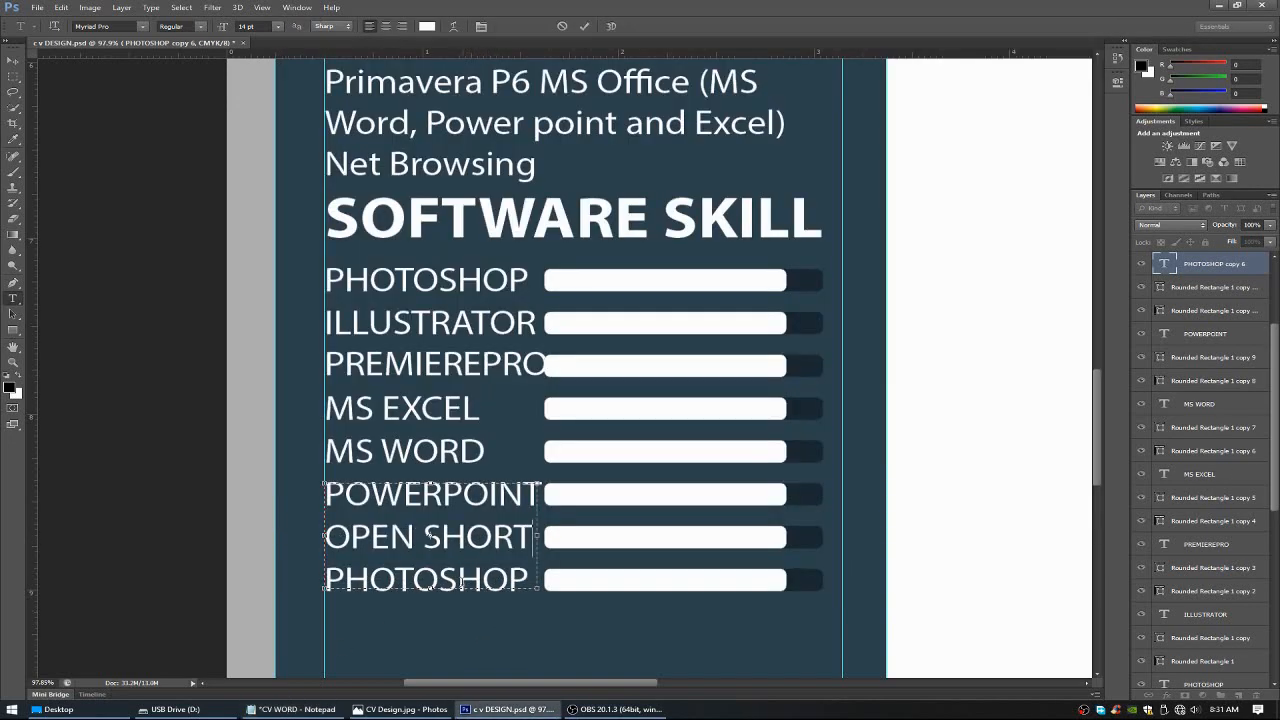
pyautogui.moveTo(526, 578); pyautogui.dragTo(325, 583)
pyautogui.click(584, 27)
# Copy VSDC from the notes and make it the last skill row's label.
pyautogui.hotkey('alt', 'Tab')
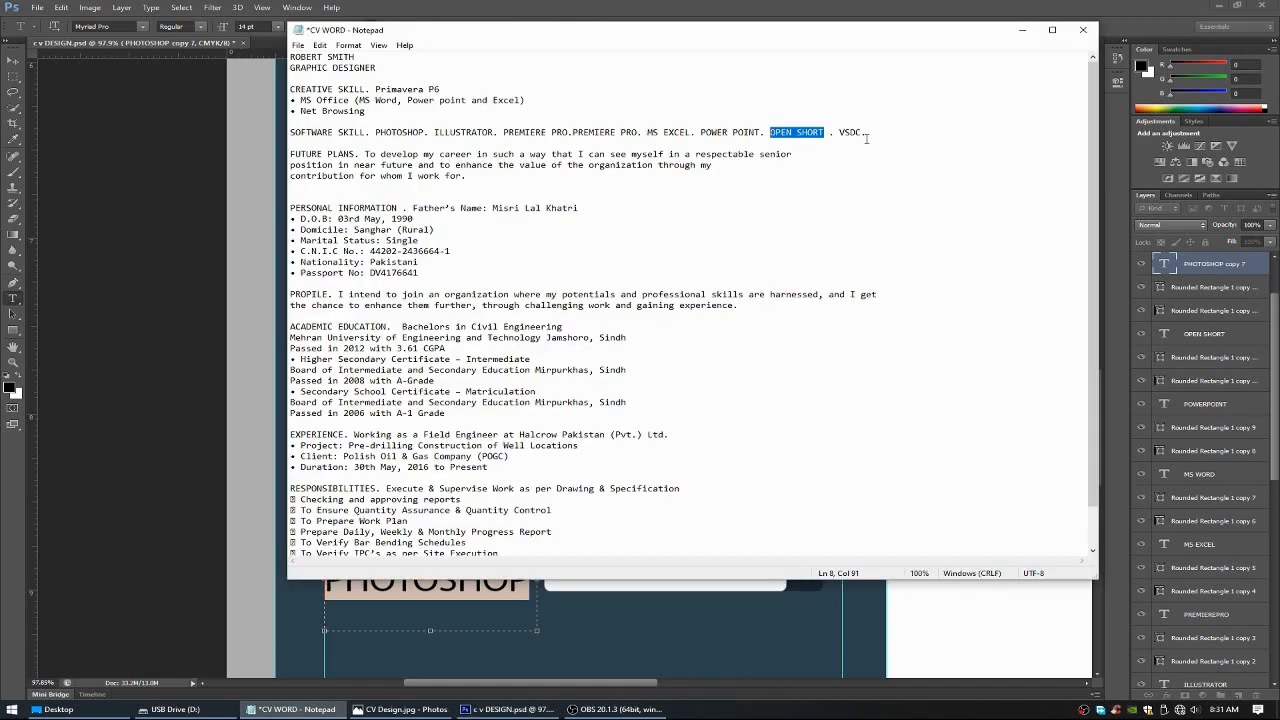
pyautogui.moveTo(862, 134); pyautogui.dragTo(839, 134)
pyautogui.hotkey('ctrl', 'c')
pyautogui.hotkey('alt', 'Tab')
pyautogui.hotkey('ctrl', 'v')
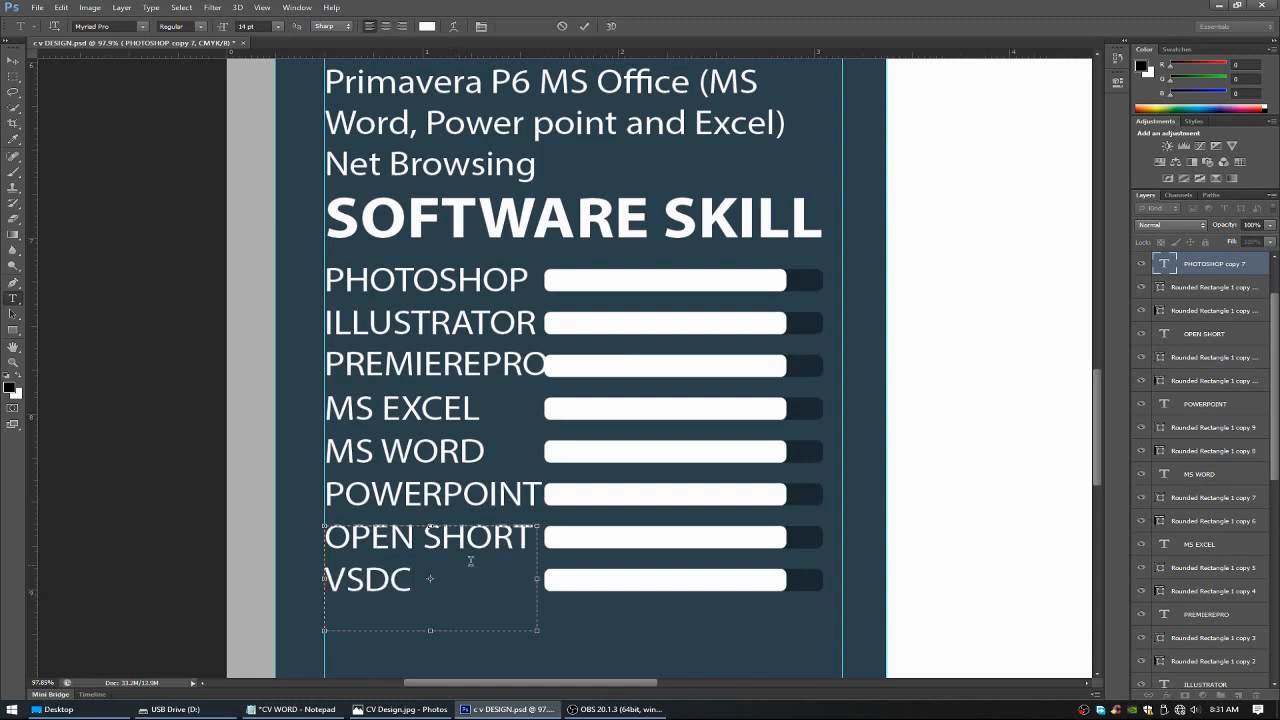
pyautogui.click(584, 26)
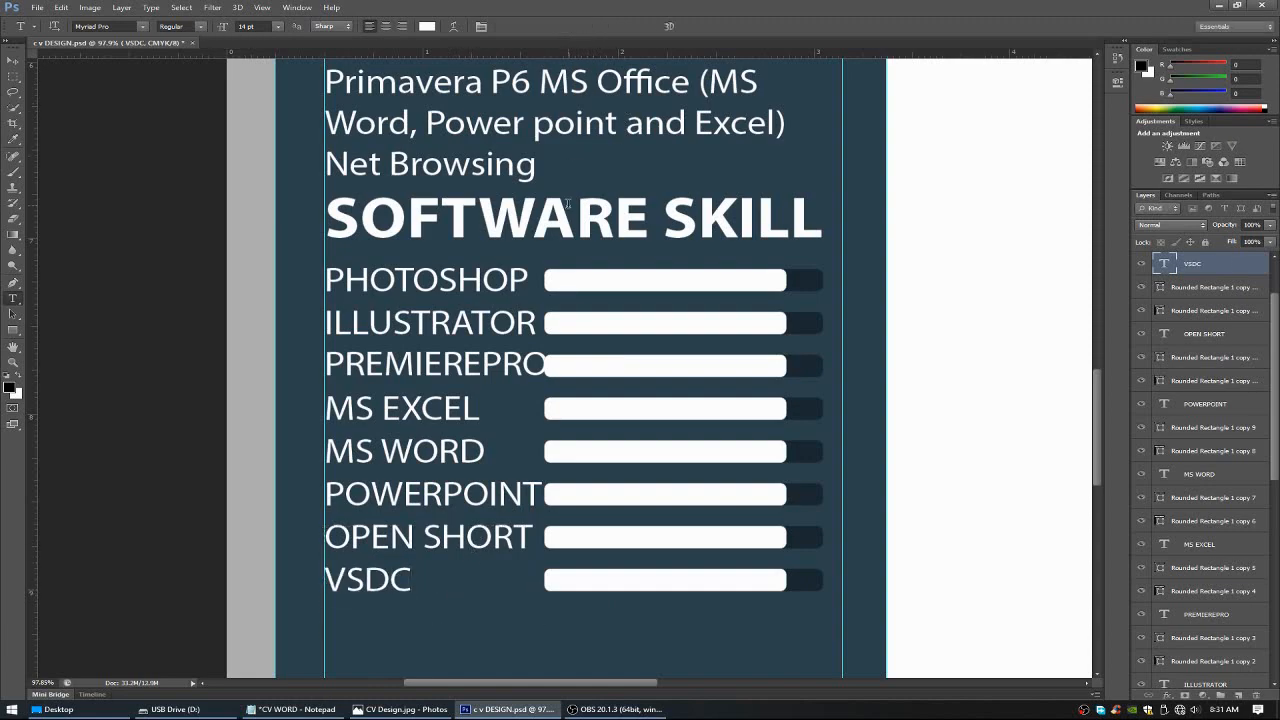
# Shorten the ILLUSTRATOR skill bar to about half length.
pyautogui.scroll(3, 1244, 289)
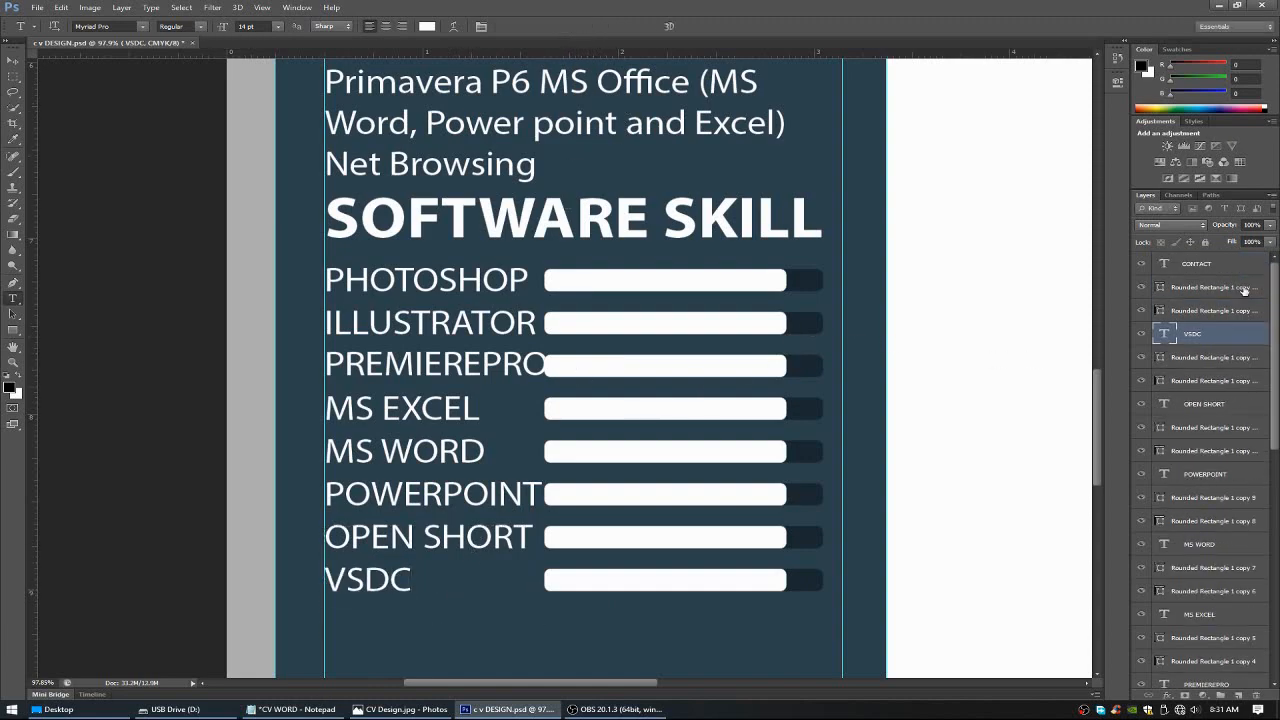
pyautogui.click(1210, 289)
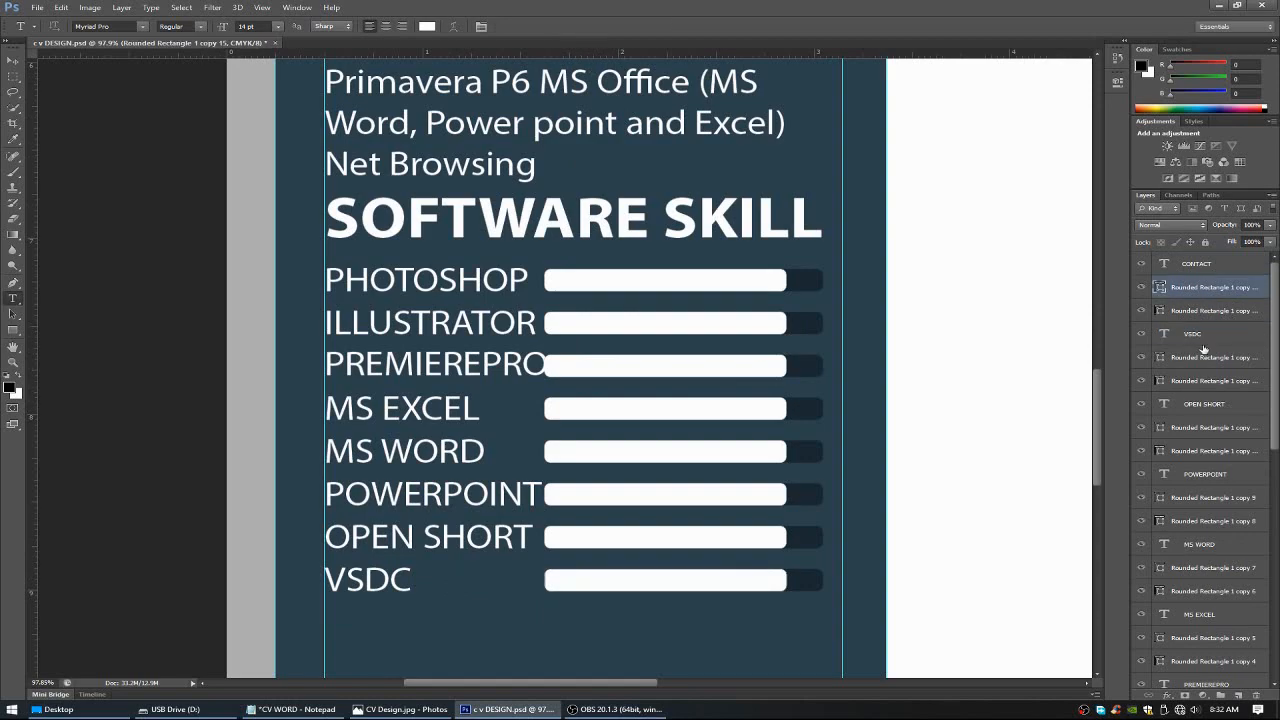
pyautogui.scroll(-6, 1204, 349)
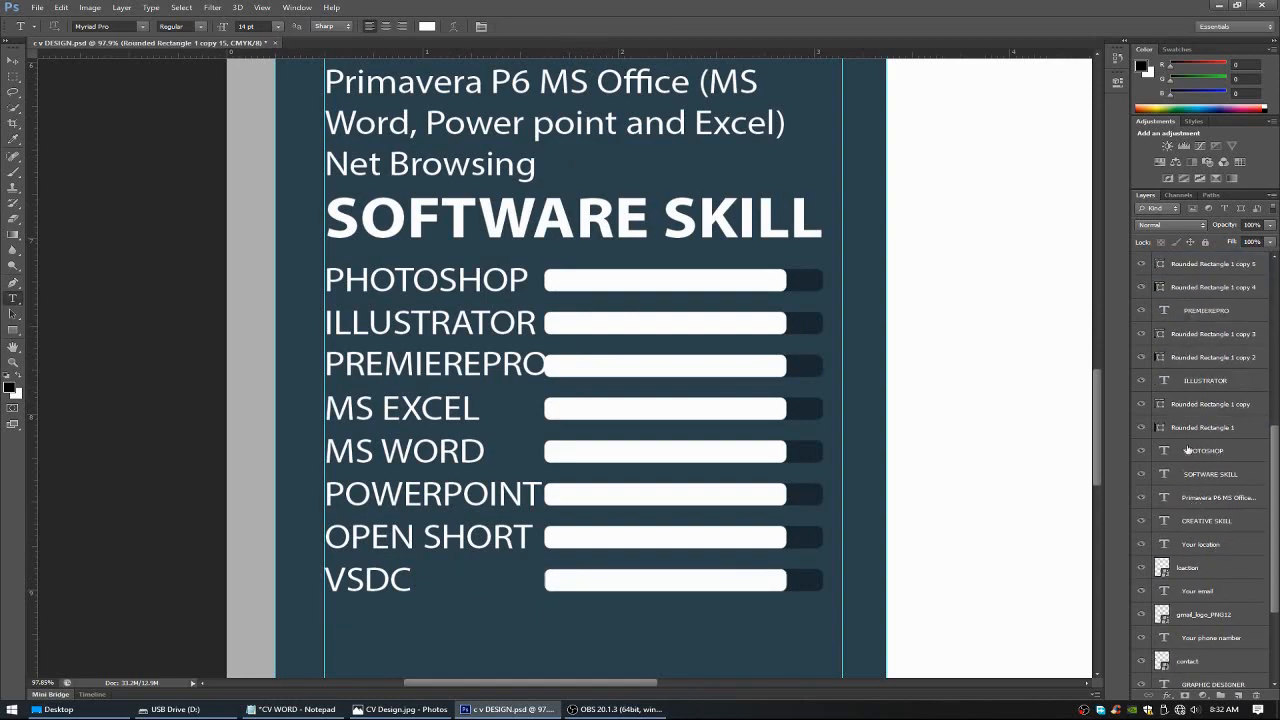
pyautogui.click(1188, 405)
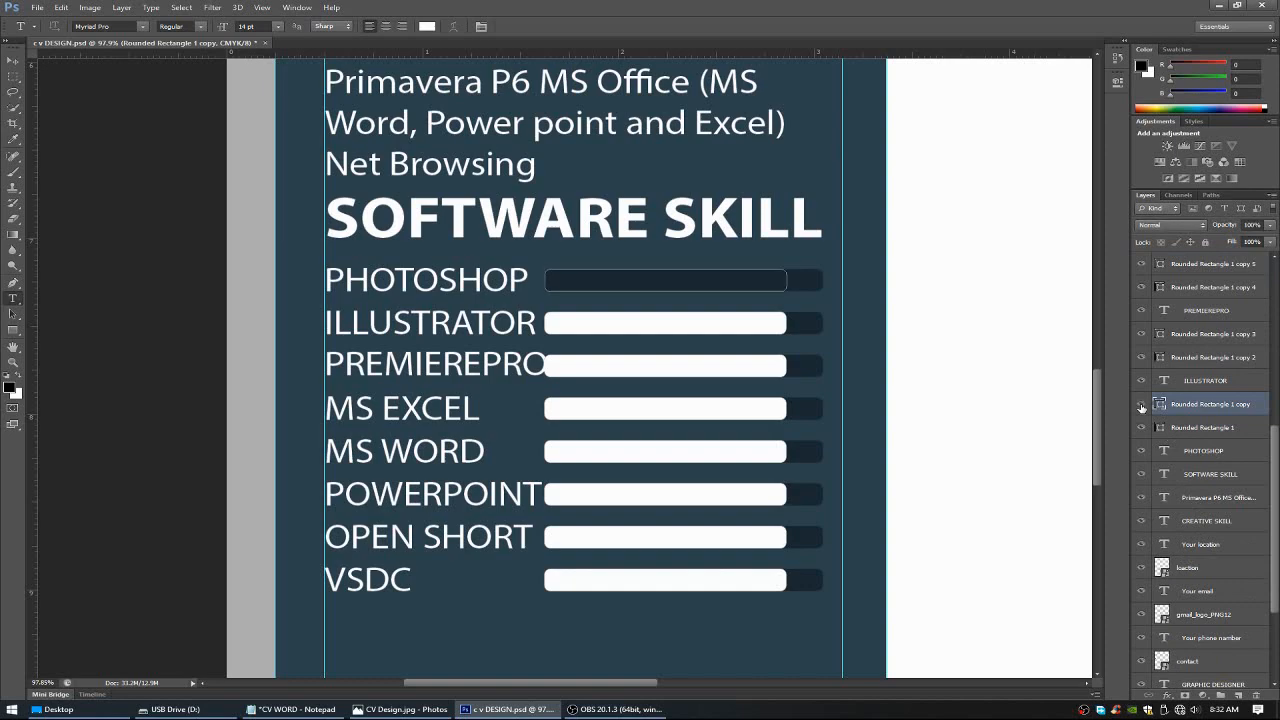
pyautogui.scroll(1, 1186, 396)
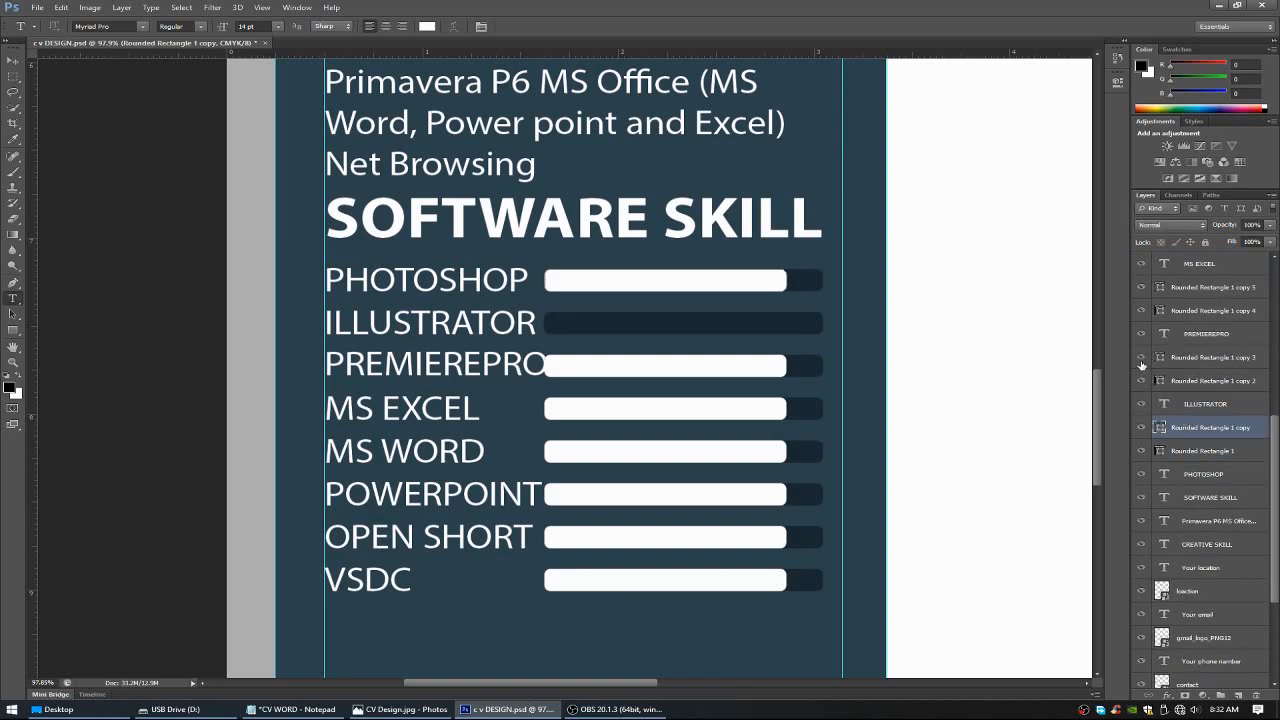
pyautogui.click(1187, 356)
pyautogui.press('v')
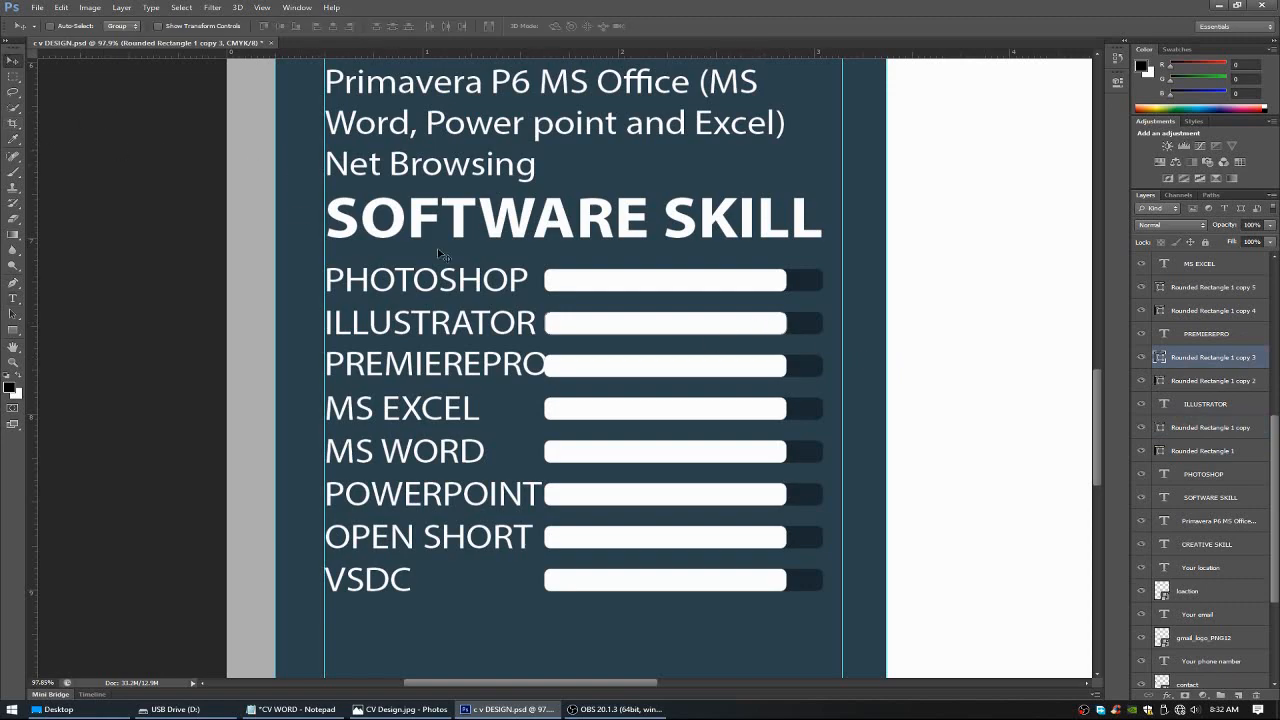
pyautogui.hotkey('ctrl', 't')
pyautogui.moveTo(786, 322); pyautogui.dragTo(676, 322)
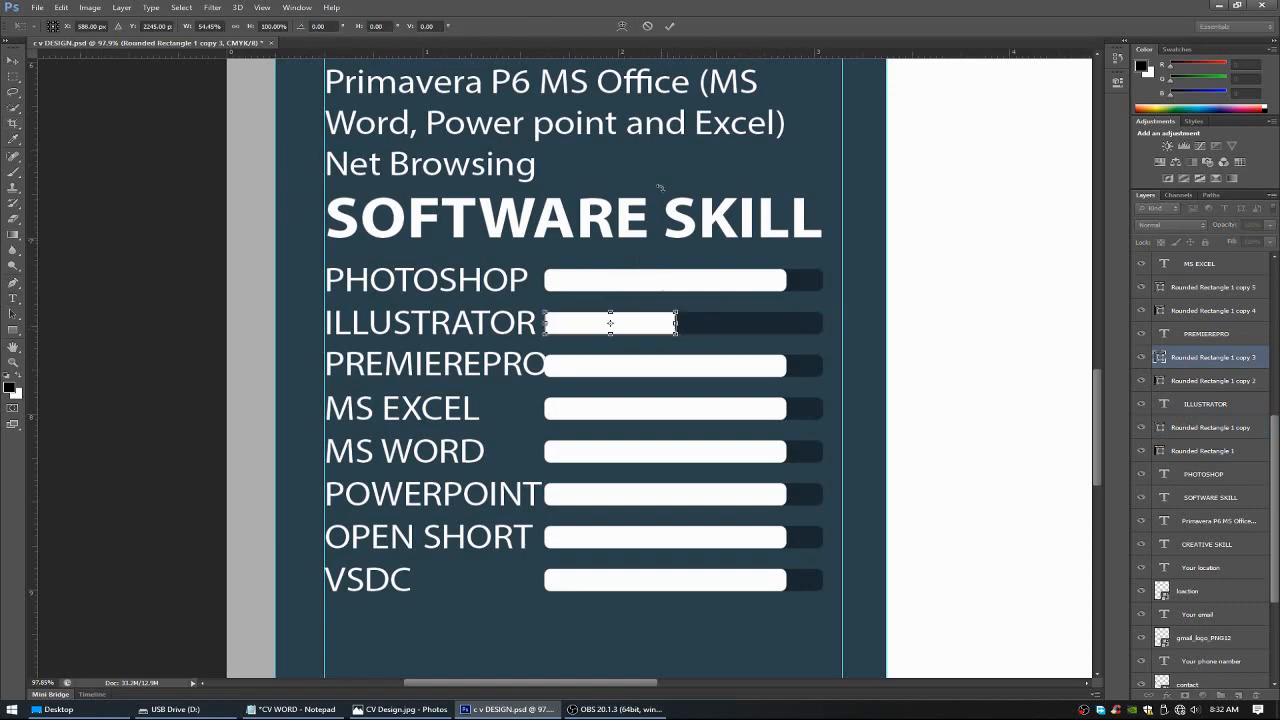
pyautogui.click(669, 25)
# Shorten the PREMIEREPRO bar to just past half and the MS EXCEL bar to about half.
pyautogui.click(1210, 288)
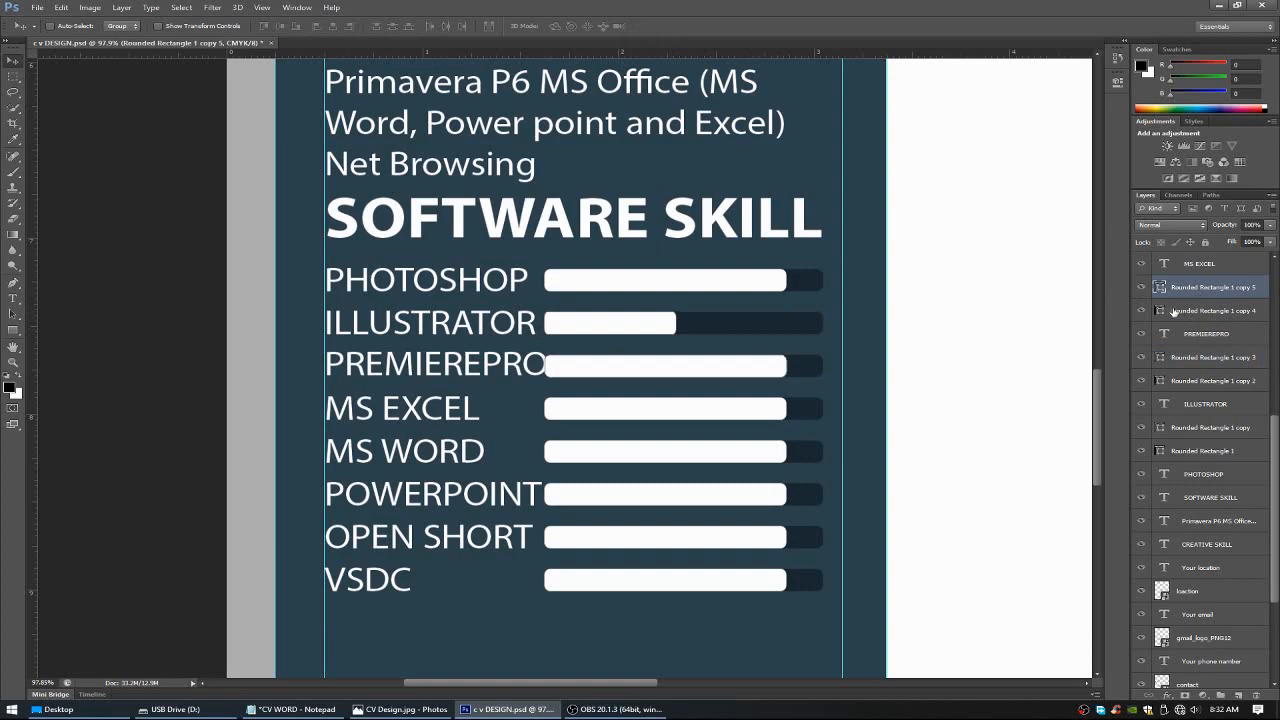
pyautogui.hotkey('ctrl', 't')
pyautogui.moveTo(785, 364); pyautogui.dragTo(697, 366)
pyautogui.click(669, 25)
pyautogui.scroll(1, 1183, 302)
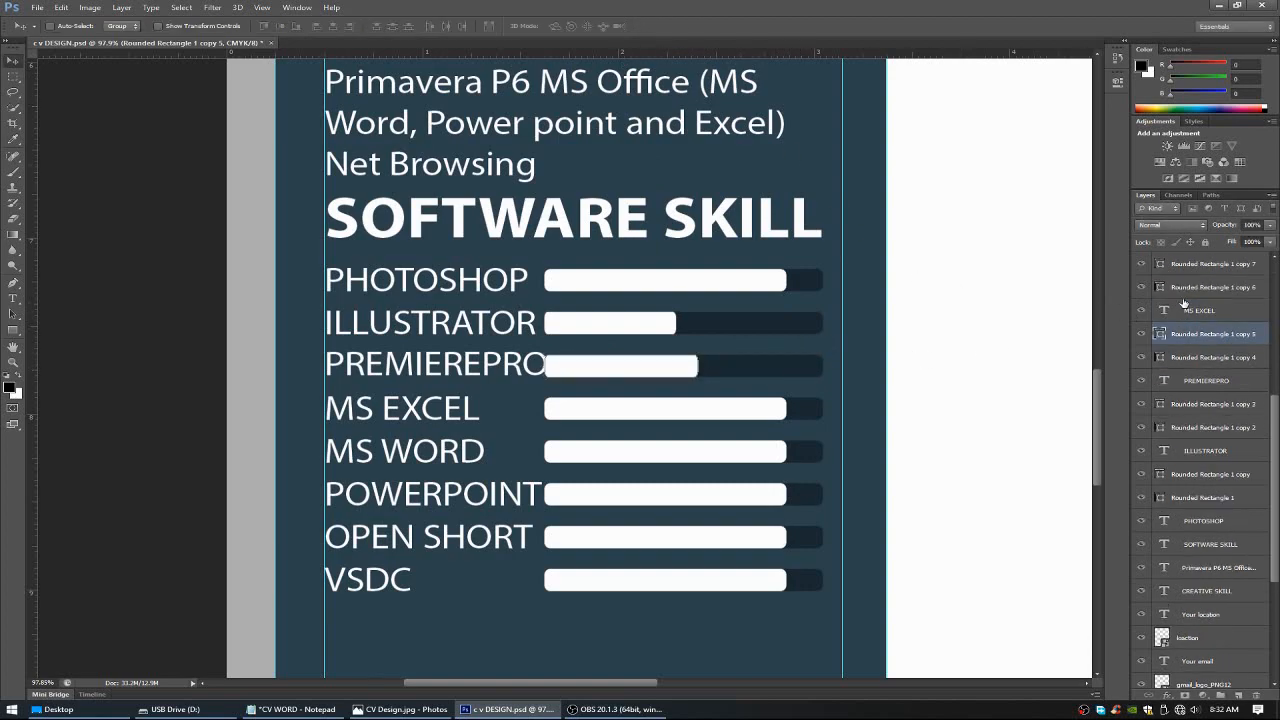
pyautogui.click(1210, 264)
pyautogui.hotkey('ctrl', 't')
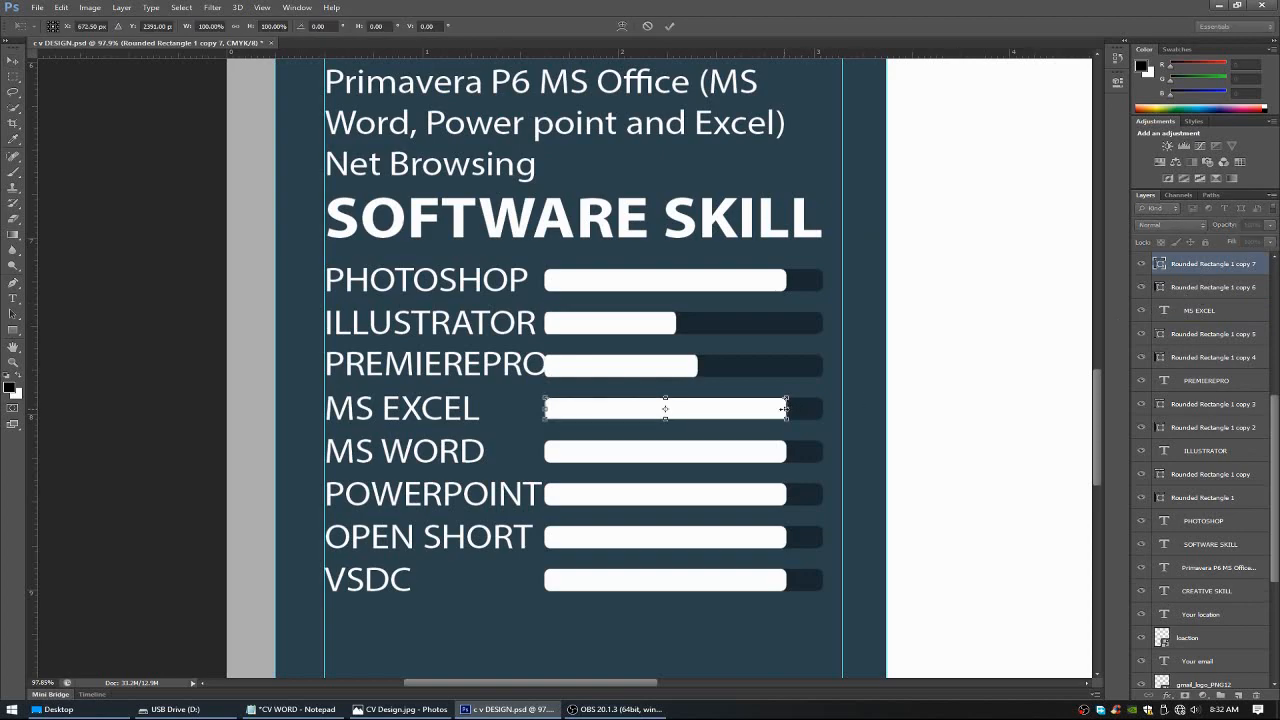
pyautogui.moveTo(785, 408); pyautogui.dragTo(676, 408)
pyautogui.click(669, 25)
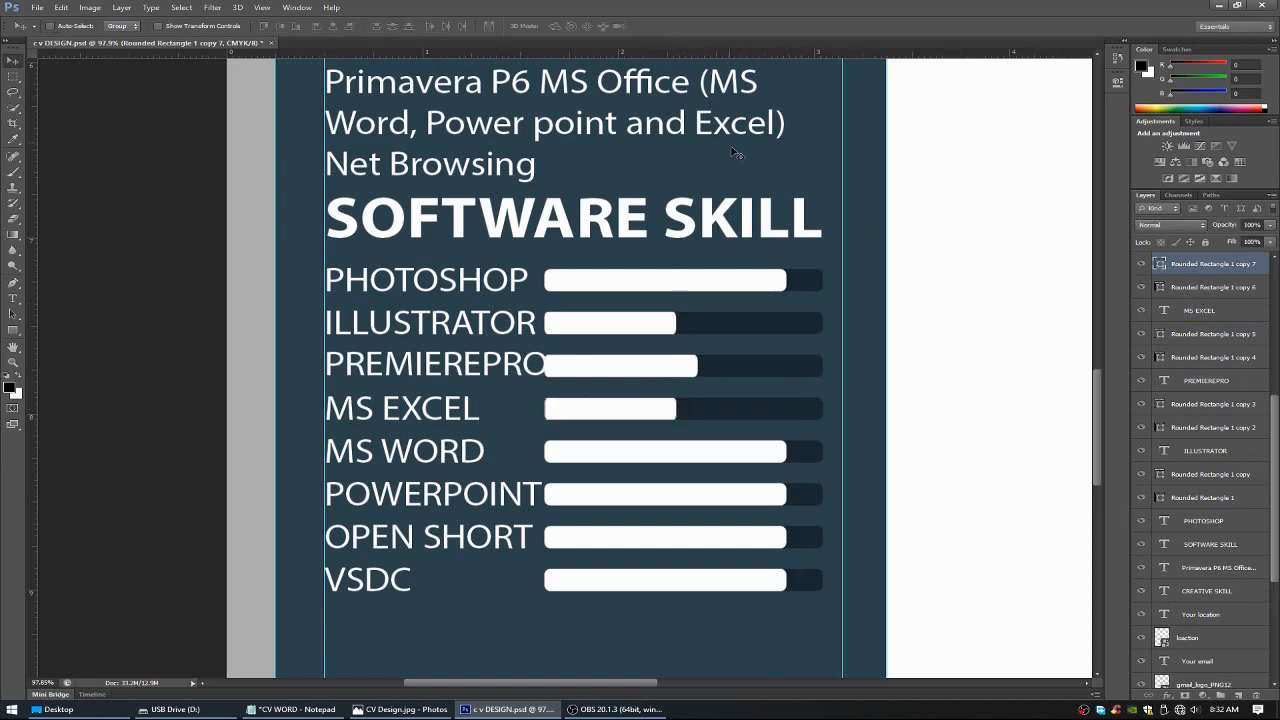
# Lengthen the MS WORD skill bar and shorten the POWERPOINT bar slightly.
pyautogui.scroll(1, 1191, 287)
pyautogui.scroll(1, 1191, 287)
pyautogui.click(1220, 266)
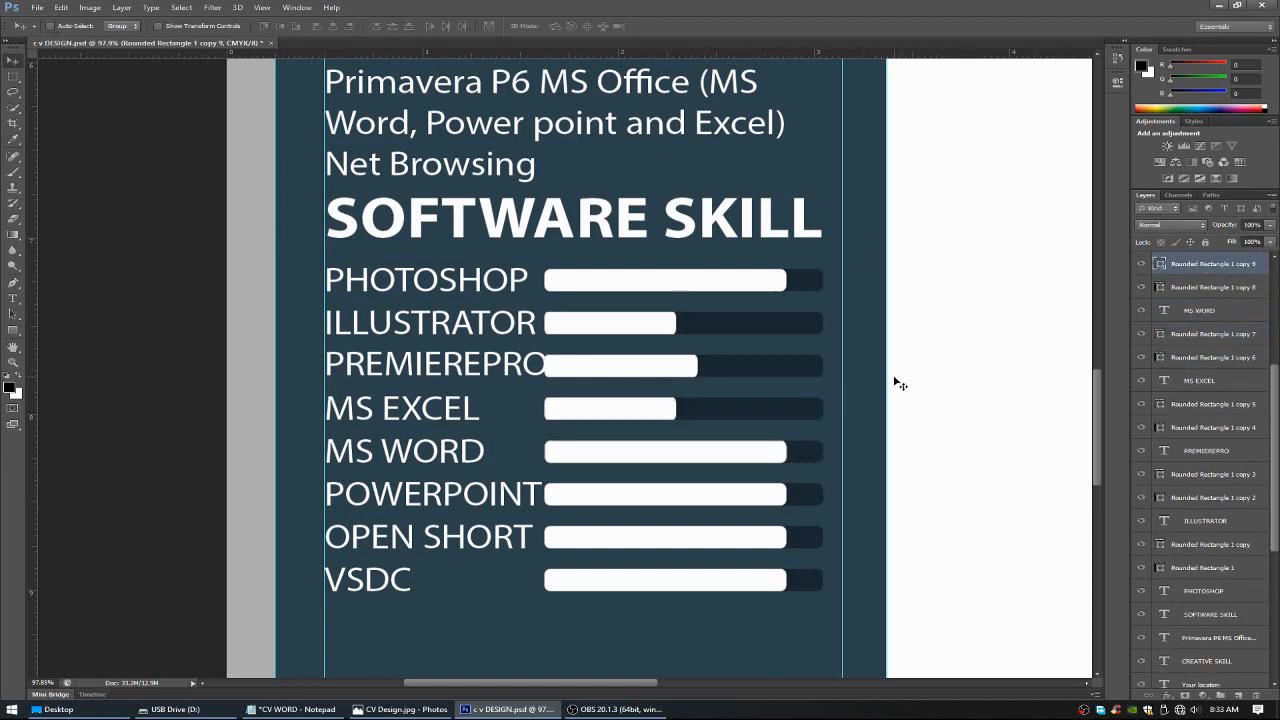
pyautogui.hotkey('ctrl', 't')
pyautogui.moveTo(786, 451); pyautogui.dragTo(804, 451)
pyautogui.click(669, 25)
pyautogui.scroll(1, 1205, 313)
pyautogui.scroll(4, 1205, 312)
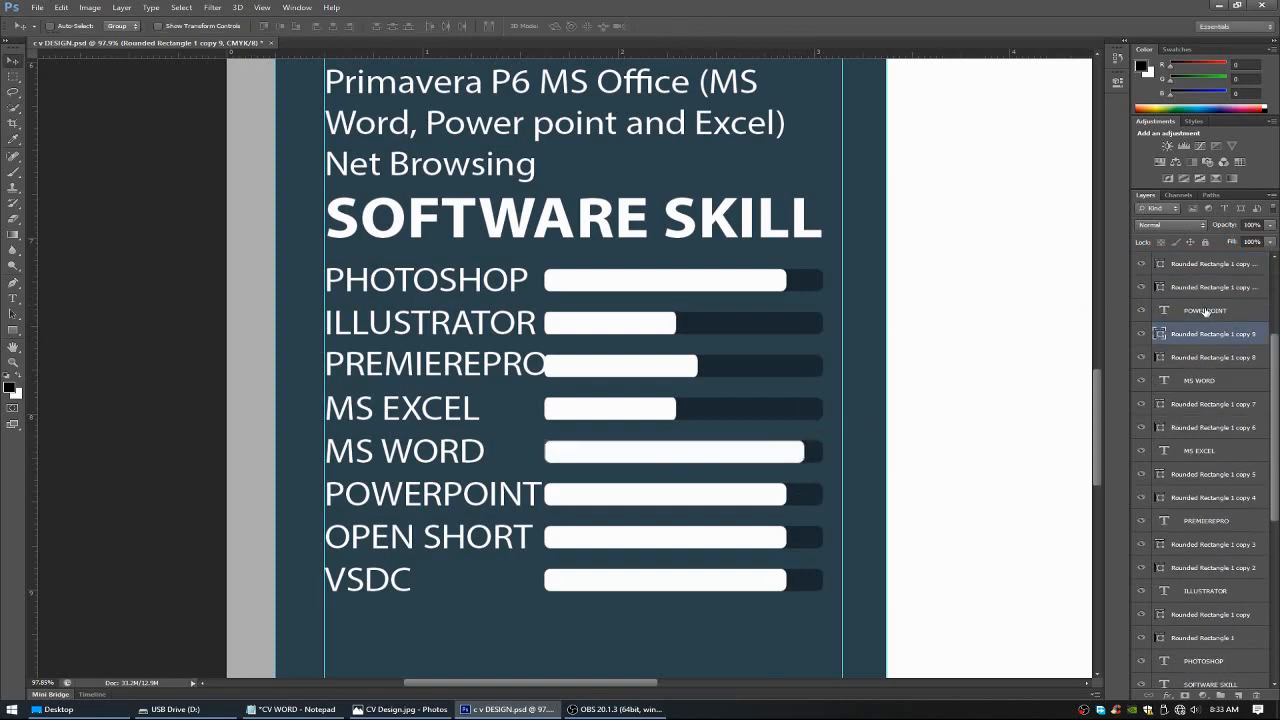
pyautogui.click(1219, 312)
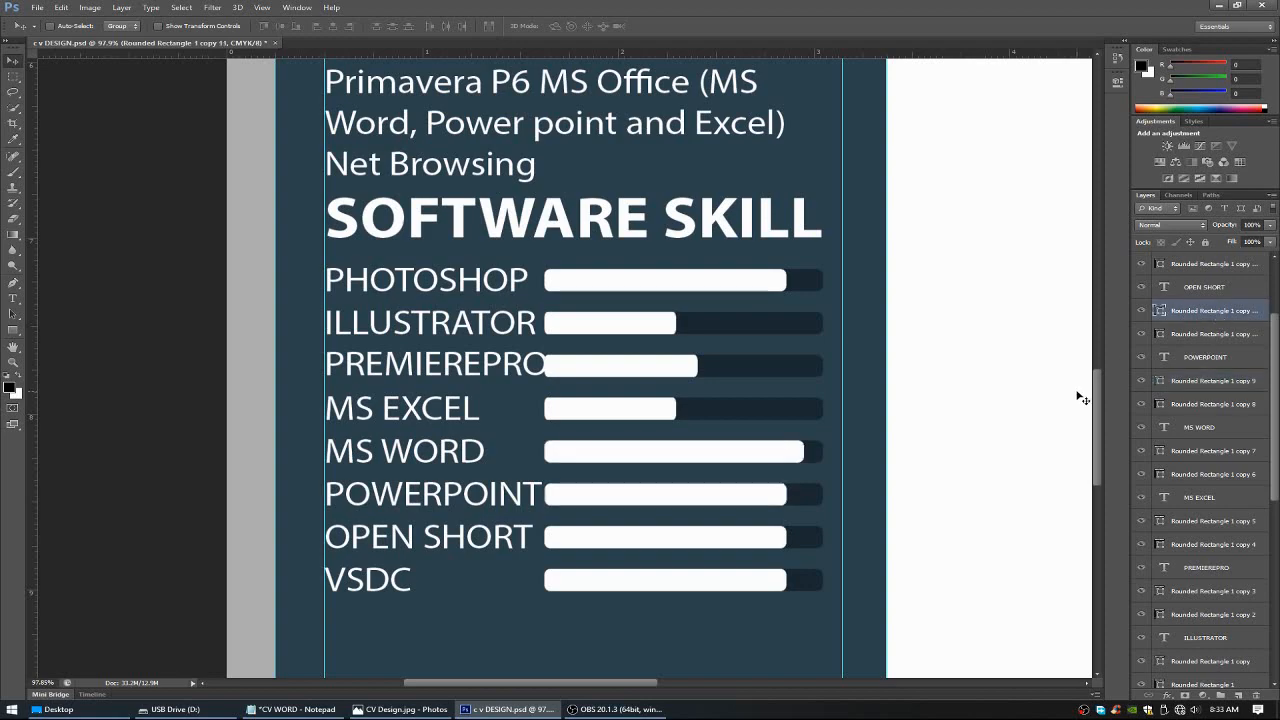
pyautogui.hotkey('ctrl', 't')
pyautogui.moveTo(786, 494); pyautogui.dragTo(747, 494)
pyautogui.click(669, 25)
# Trim the OPEN SHORT bar a little and extend the VSDC bar almost to full length.
pyautogui.scroll(3, 1200, 350)
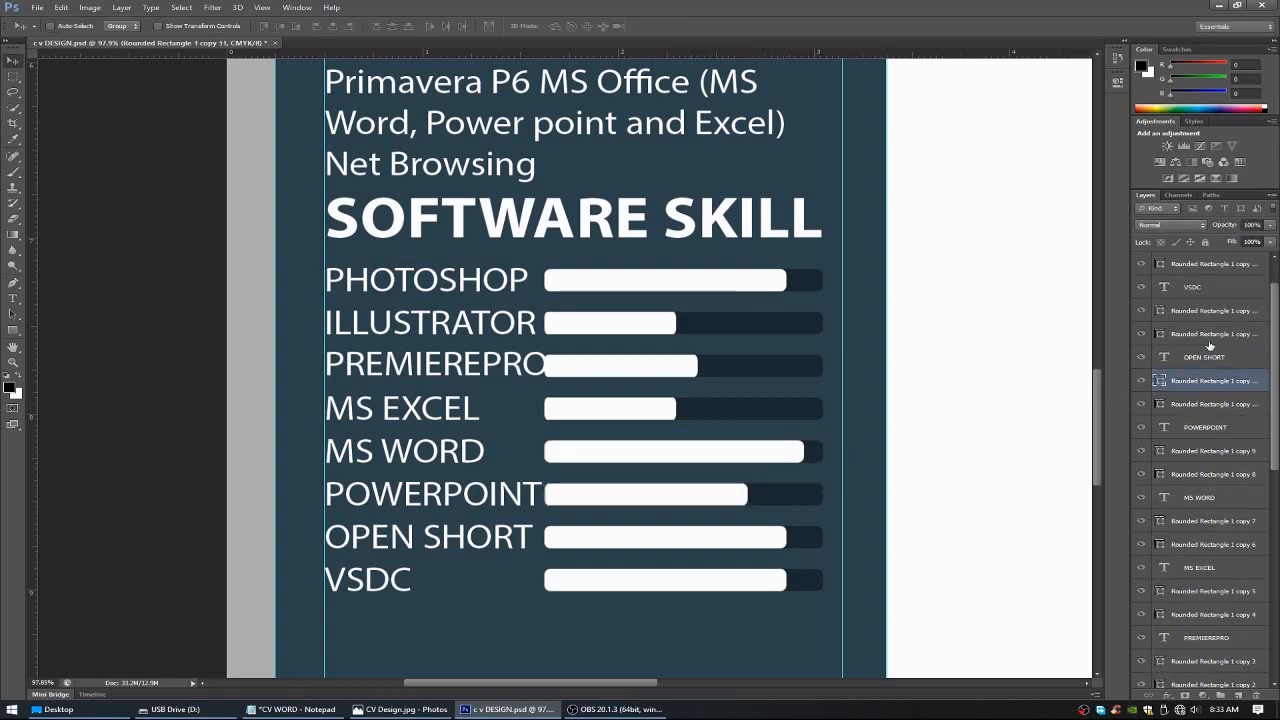
pyautogui.hotkey('ctrl', 't')
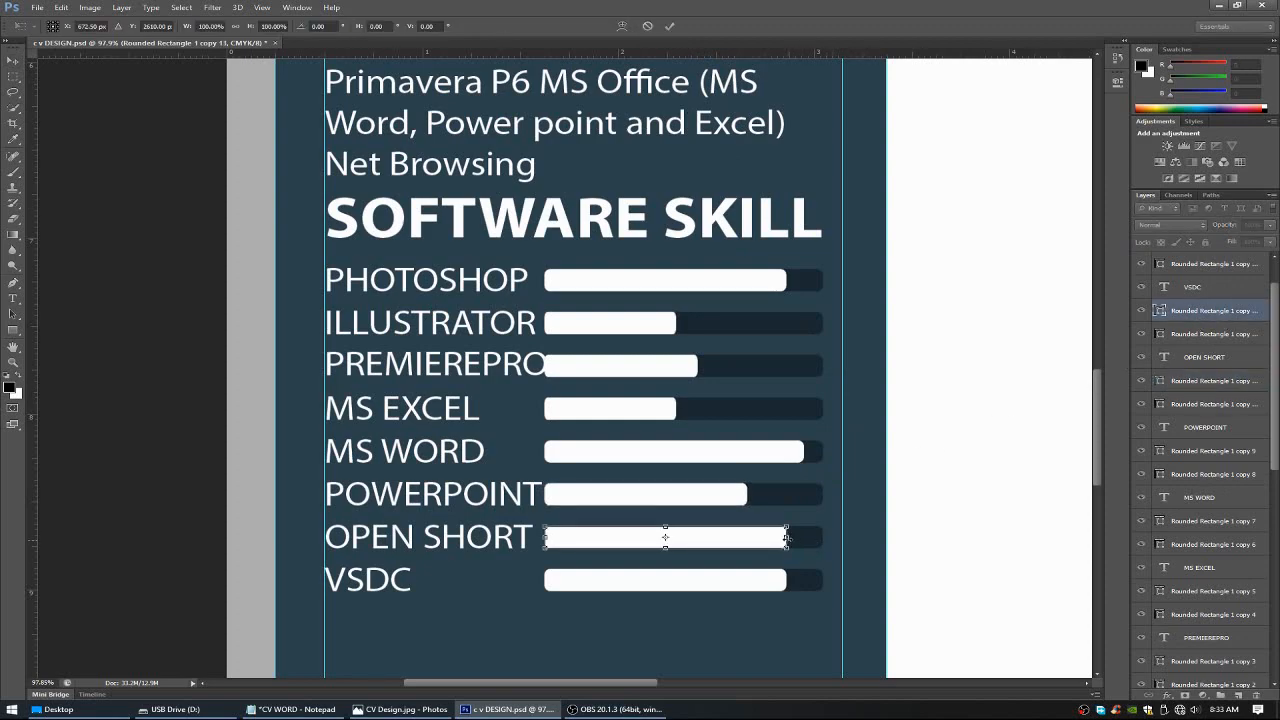
pyautogui.moveTo(786, 537); pyautogui.dragTo(779, 537)
pyautogui.press('Return')
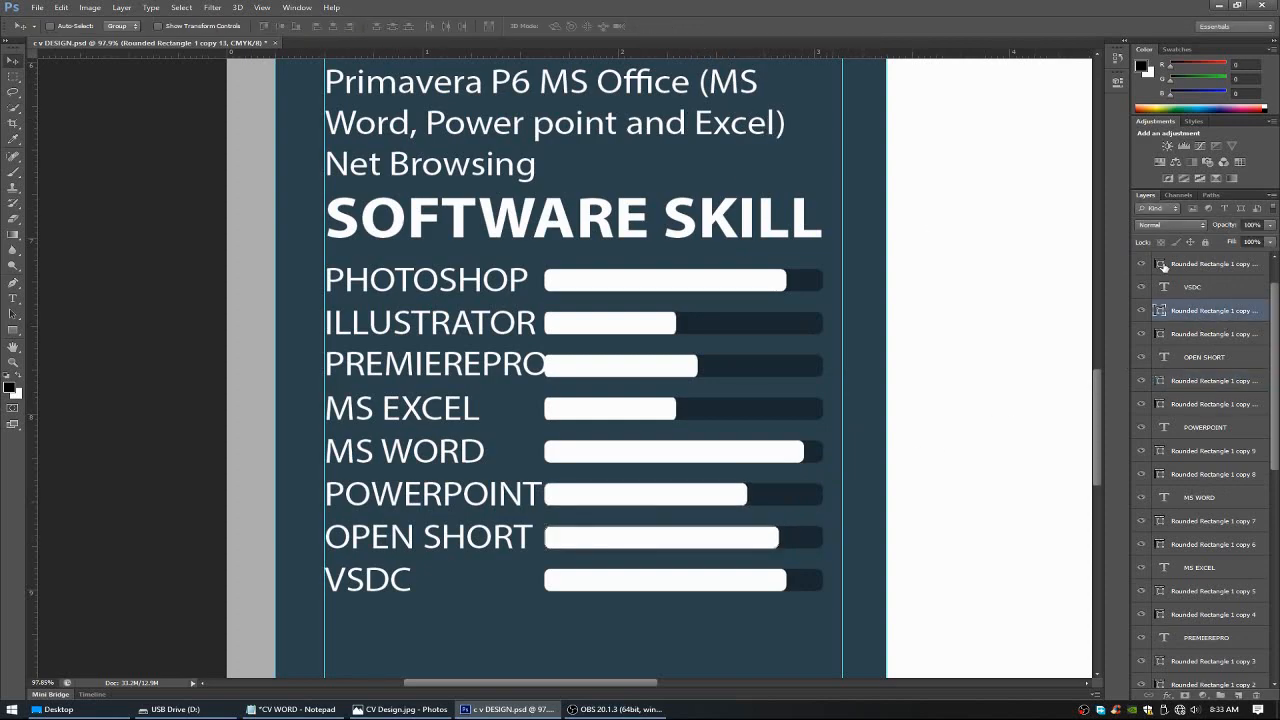
pyautogui.scroll(-1, 1226, 292)
pyautogui.click(1226, 288)
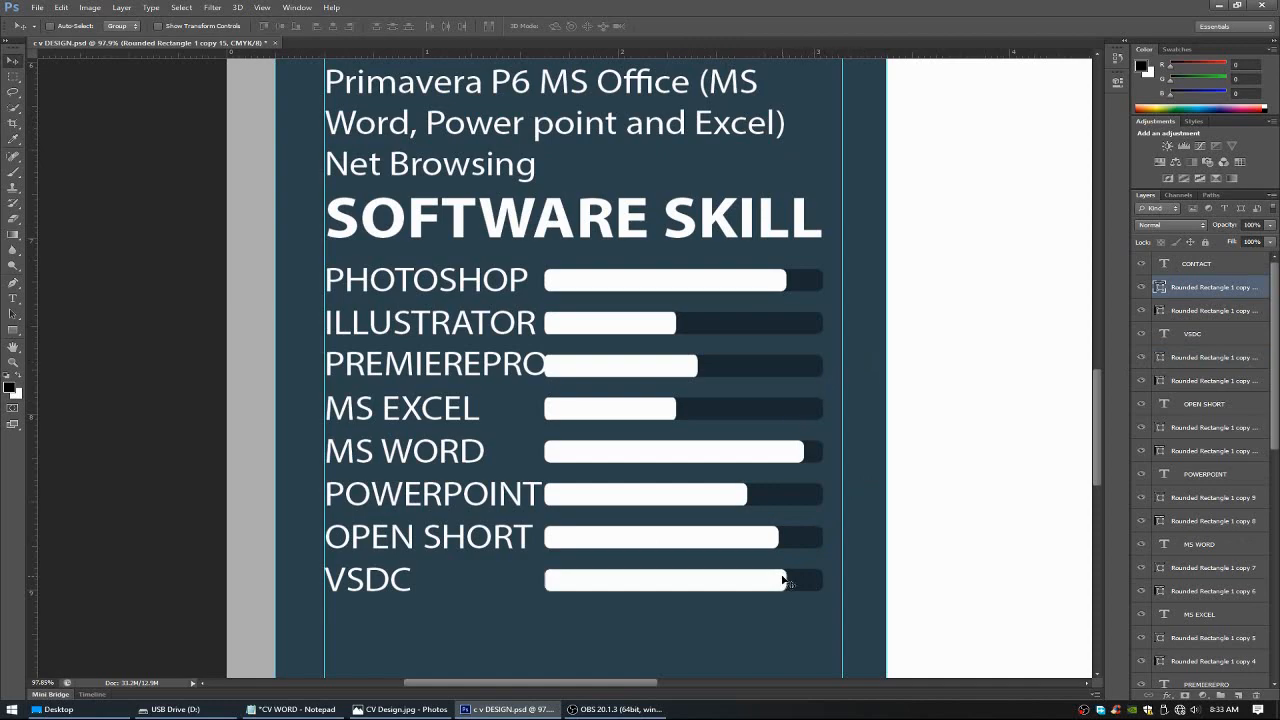
pyautogui.hotkey('ctrl', 't')
pyautogui.moveTo(786, 580); pyautogui.dragTo(816, 579)
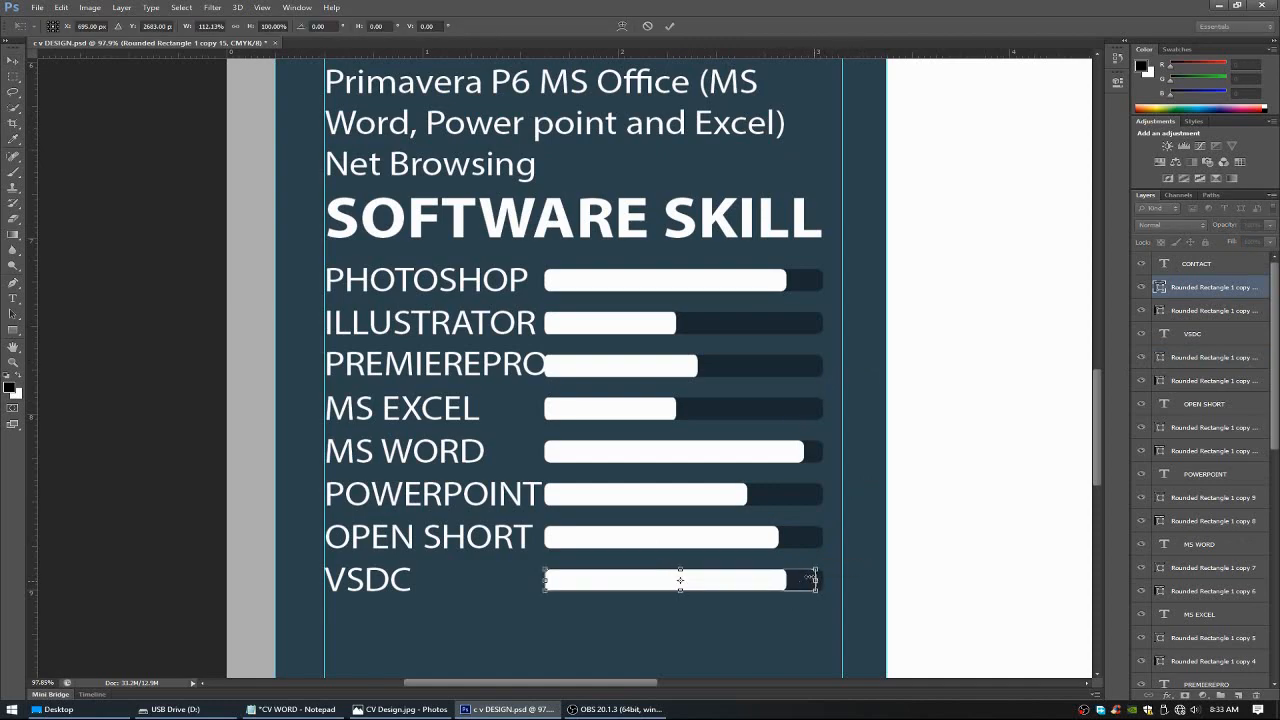
pyautogui.click(669, 26)
pyautogui.scroll(-1, 589, 348)
# Check the reference CV design and copy the PERSONAL INFORMATION heading from the notes.
pyautogui.scroll(-7, 591, 336)
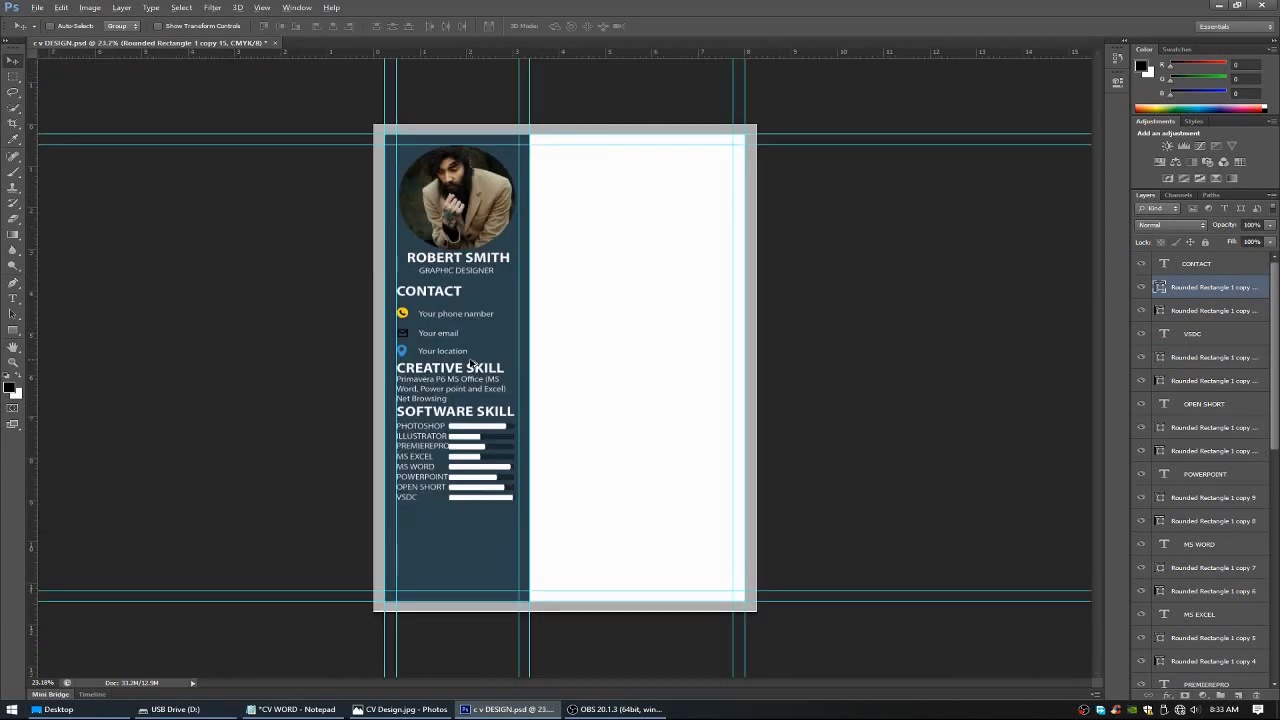
pyautogui.scroll(-1, 441, 484)
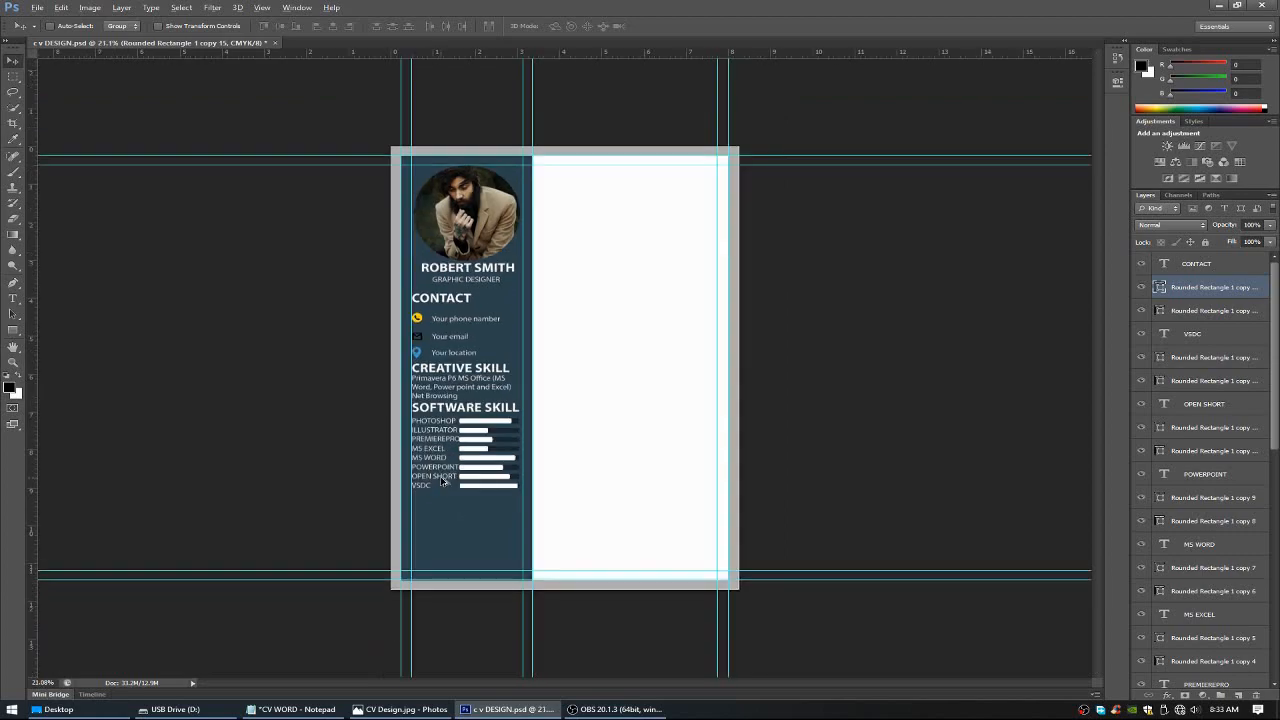
pyautogui.scroll(4, 421, 530)
pyautogui.scroll(-3, 403, 495)
pyautogui.scroll(3, 400, 474)
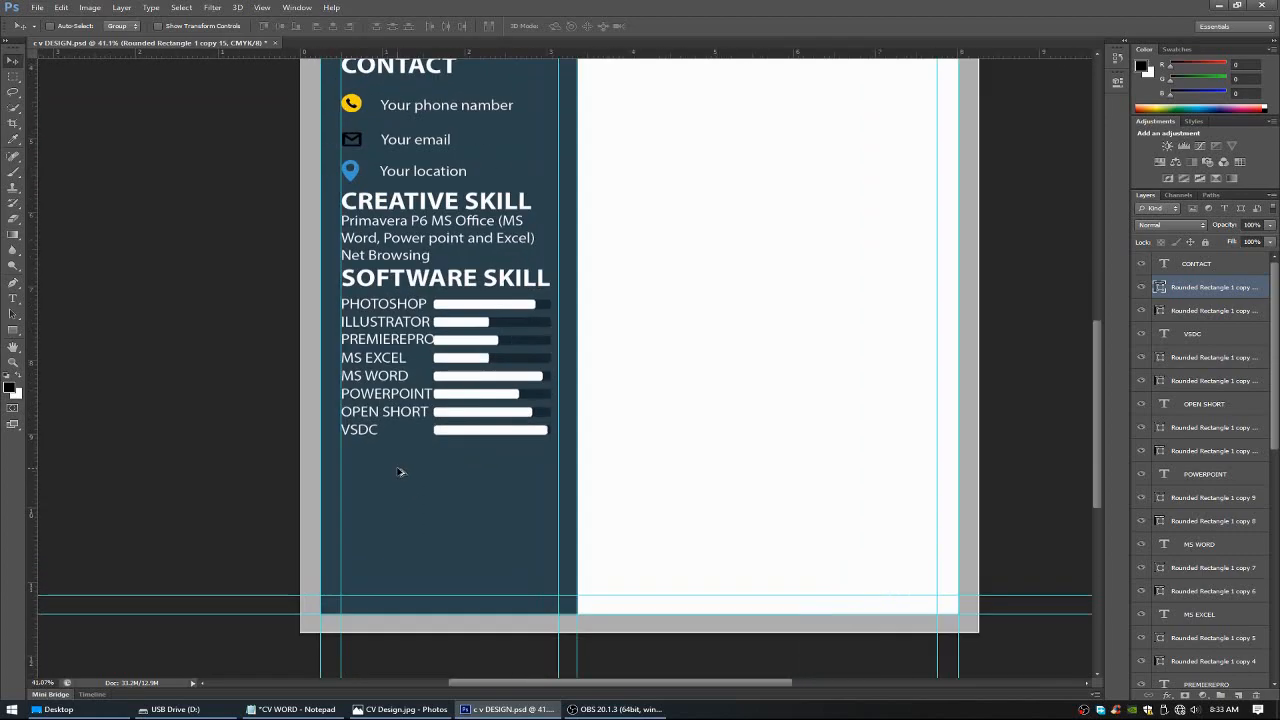
pyautogui.scroll(-1, 401, 473)
pyautogui.click(400, 709)
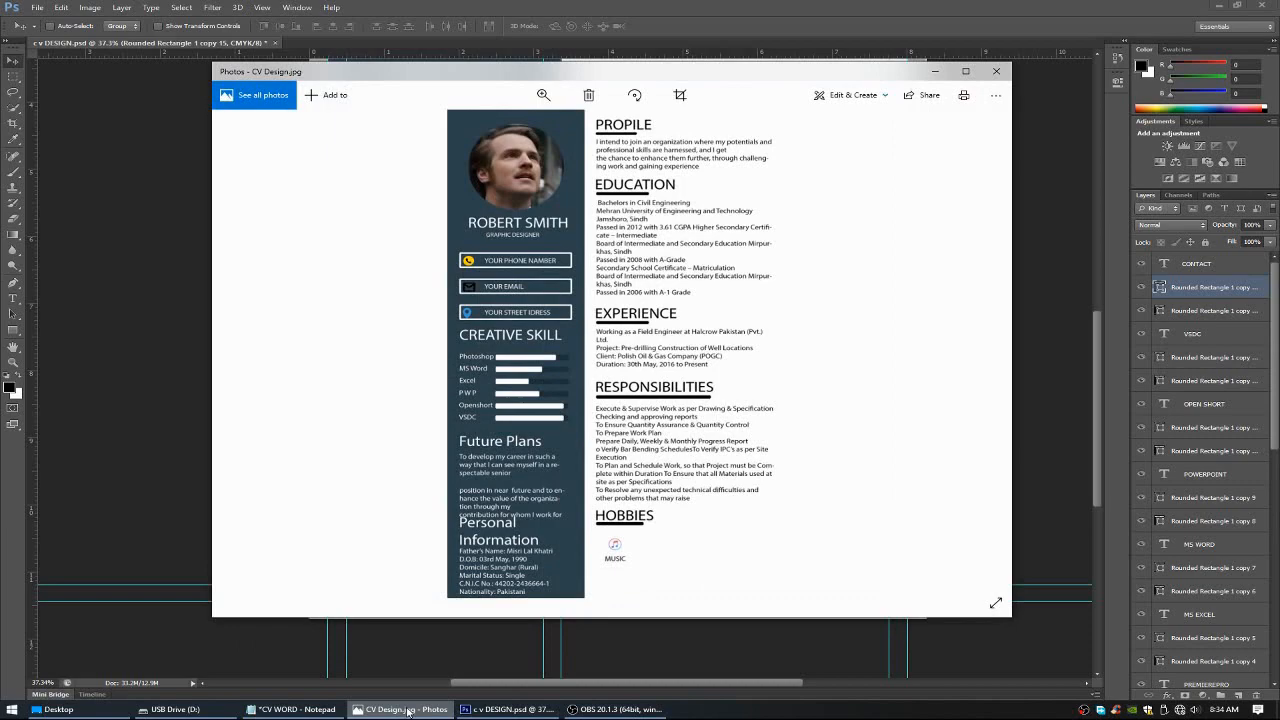
pyautogui.click(400, 709)
pyautogui.click(400, 709)
pyautogui.click(400, 709)
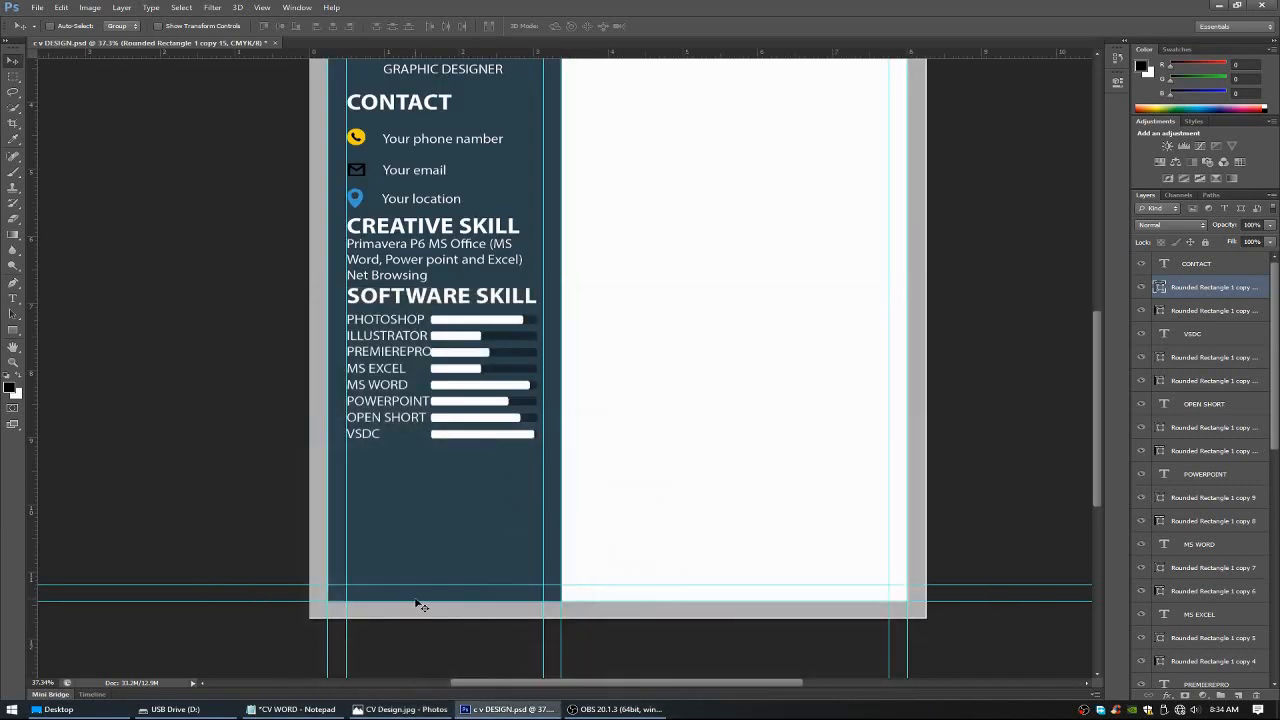
pyautogui.click(292, 709)
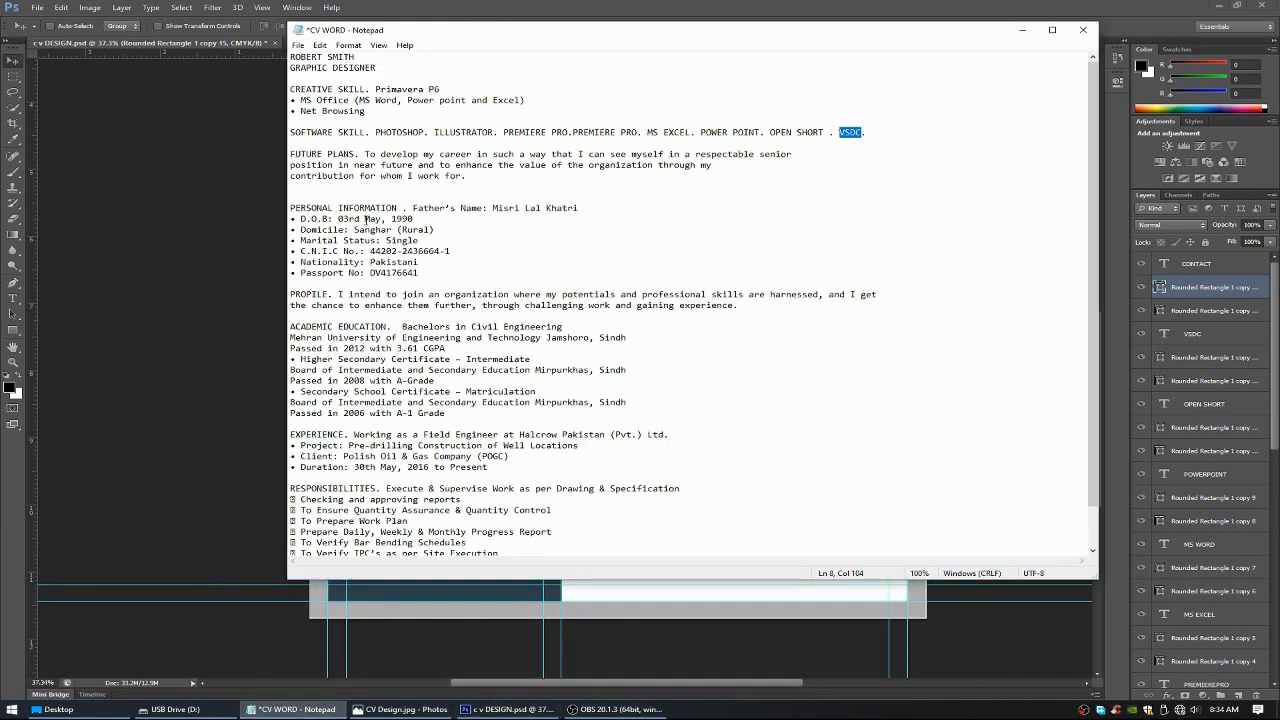
pyautogui.moveTo(396, 207); pyautogui.dragTo(291, 207)
pyautogui.hotkey('ctrl', 'c')
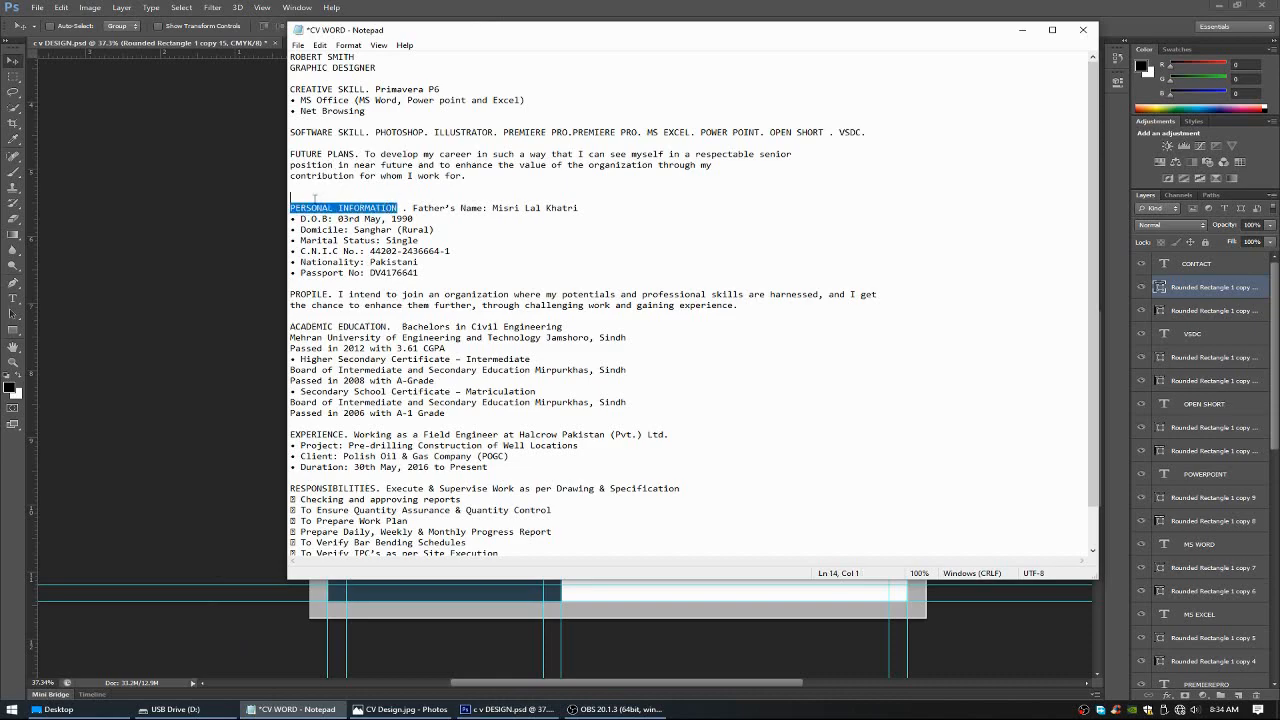
pyautogui.hotkey('alt', 'Tab')
pyautogui.click(13, 298)
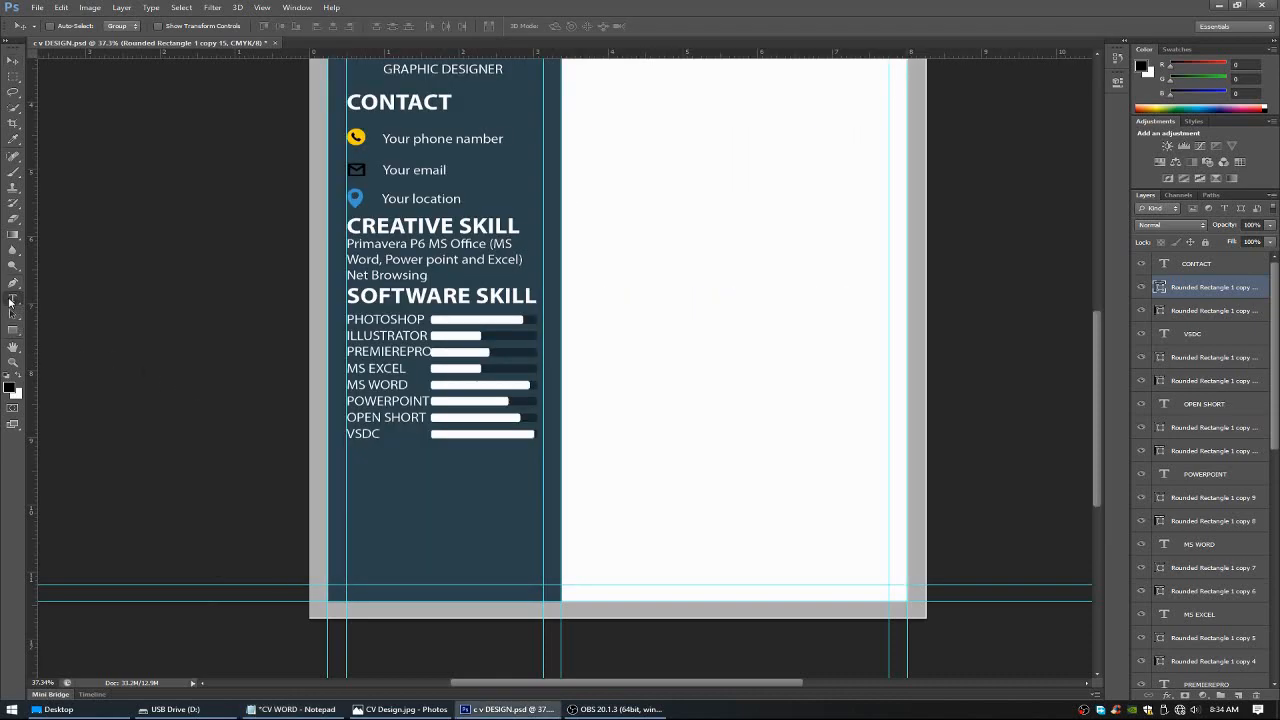
# Add the PERSONAL INFORMATION heading in Bold 24 pt, split over two lines below the skill bars.
pyautogui.moveTo(349, 453); pyautogui.dragTo(539, 514)
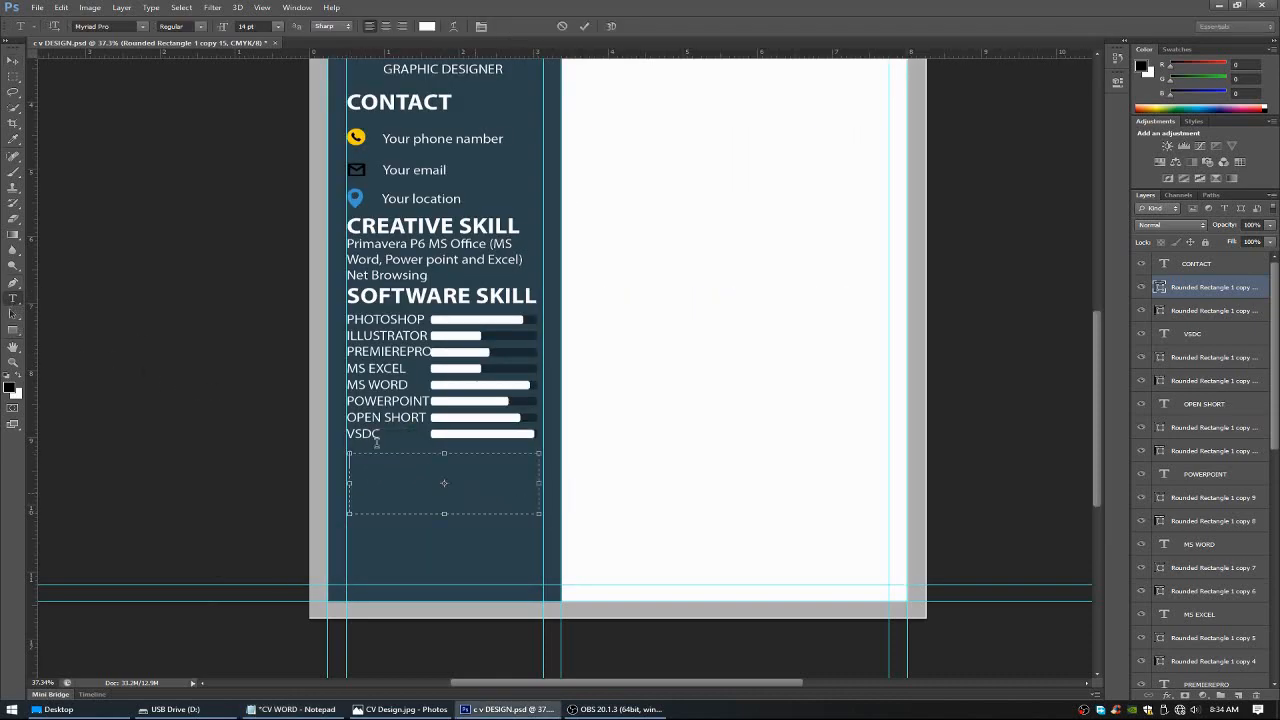
pyautogui.click(200, 26)
pyautogui.click(191, 116)
pyautogui.click(277, 26)
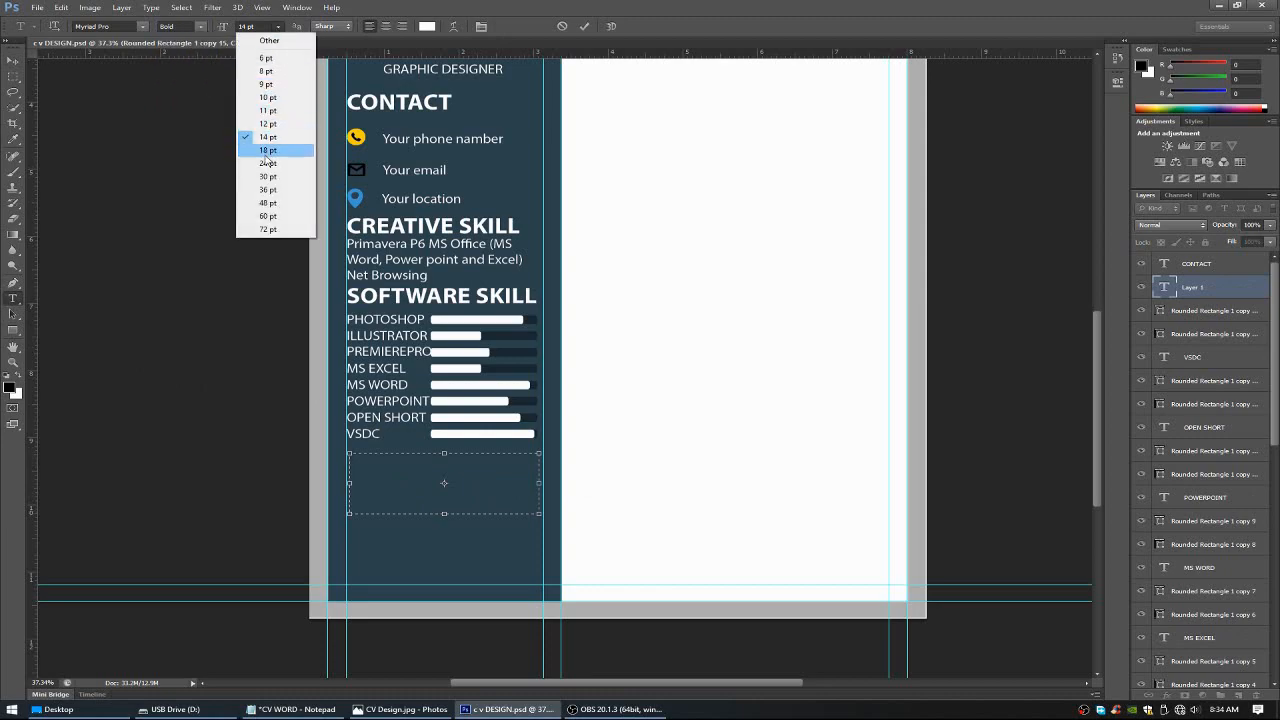
pyautogui.click(262, 163)
pyautogui.hotkey('ctrl', 'v')
pyautogui.moveTo(539, 515); pyautogui.dragTo(544, 543)
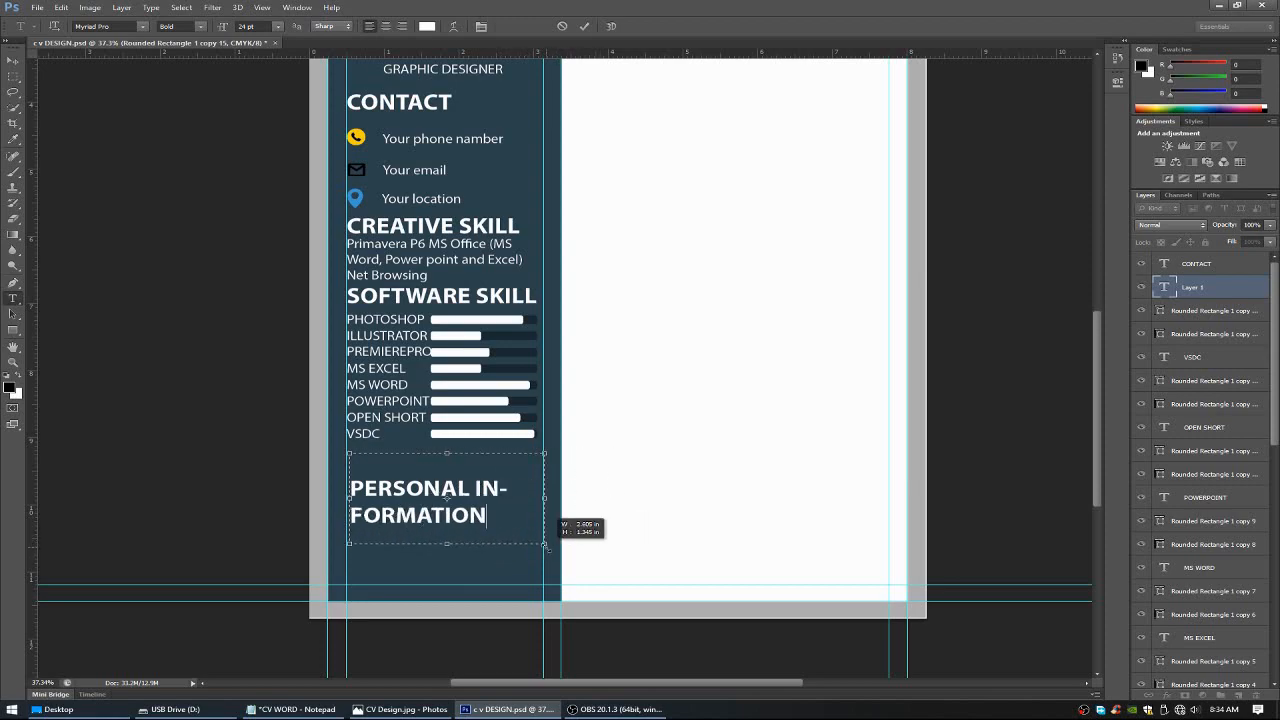
pyautogui.moveTo(458, 580); pyautogui.dragTo(452, 545)
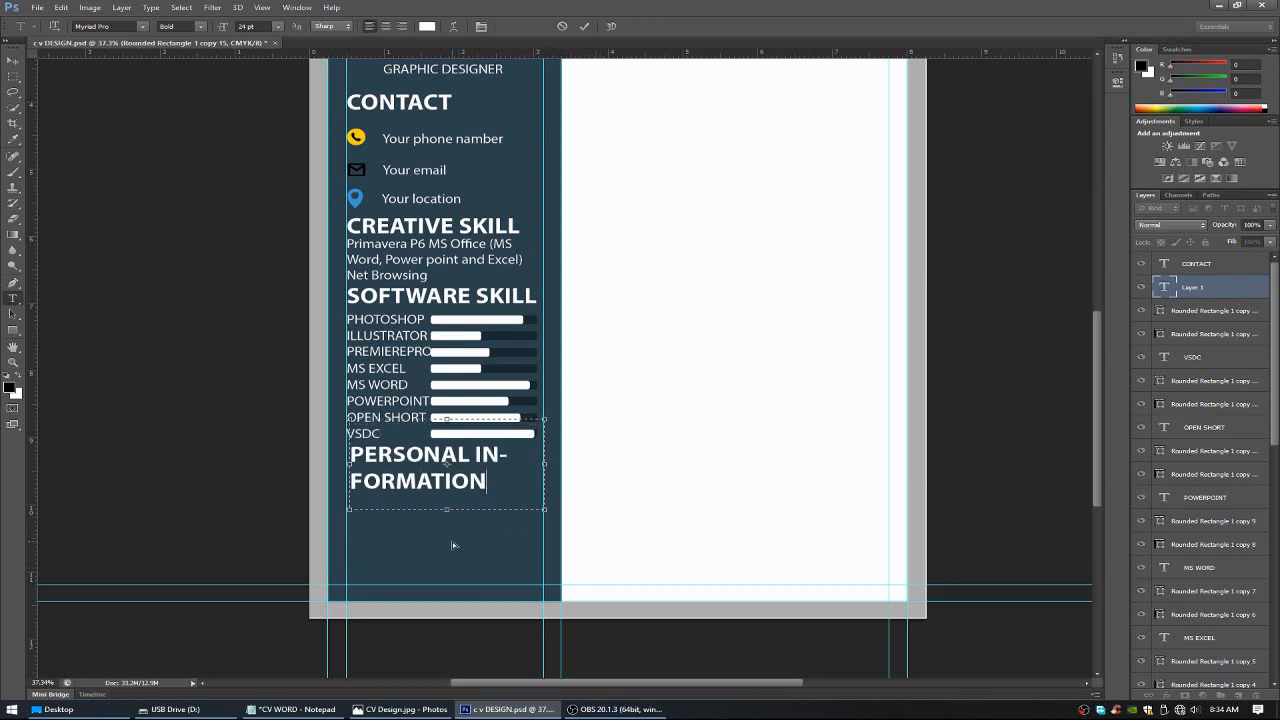
pyautogui.click(474, 458)
pyautogui.press('Return')
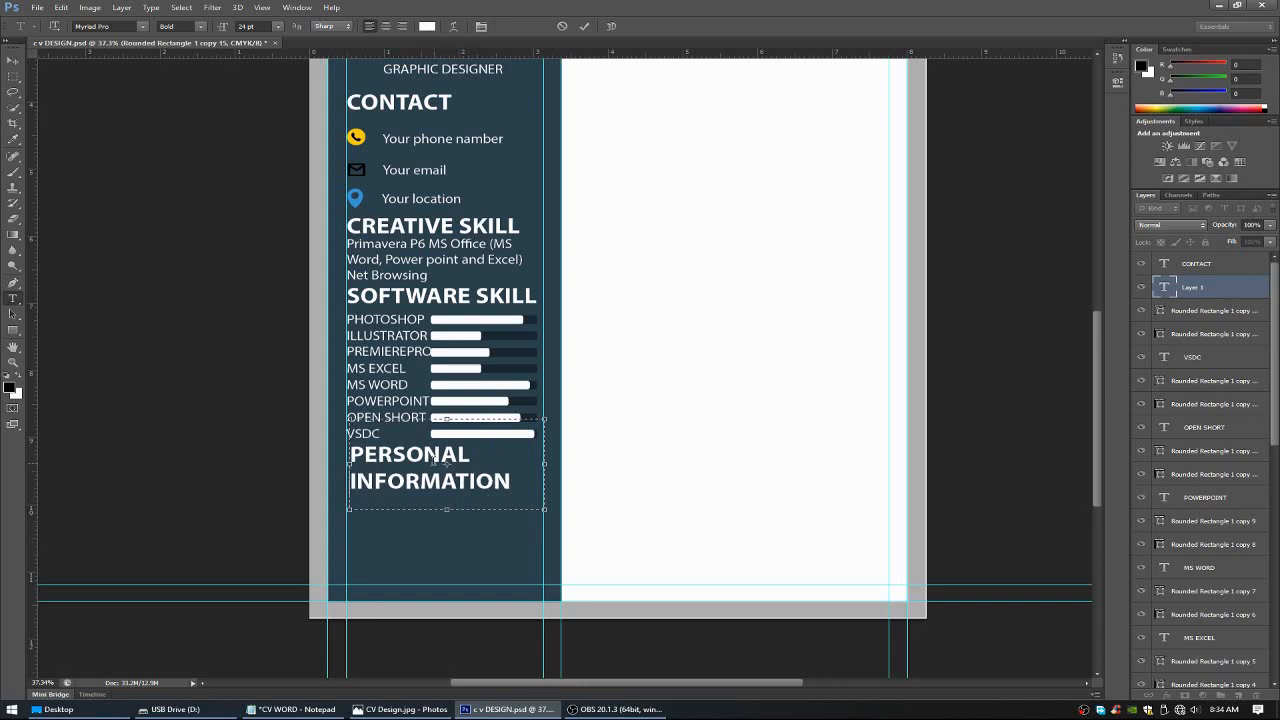
pyautogui.click(584, 27)
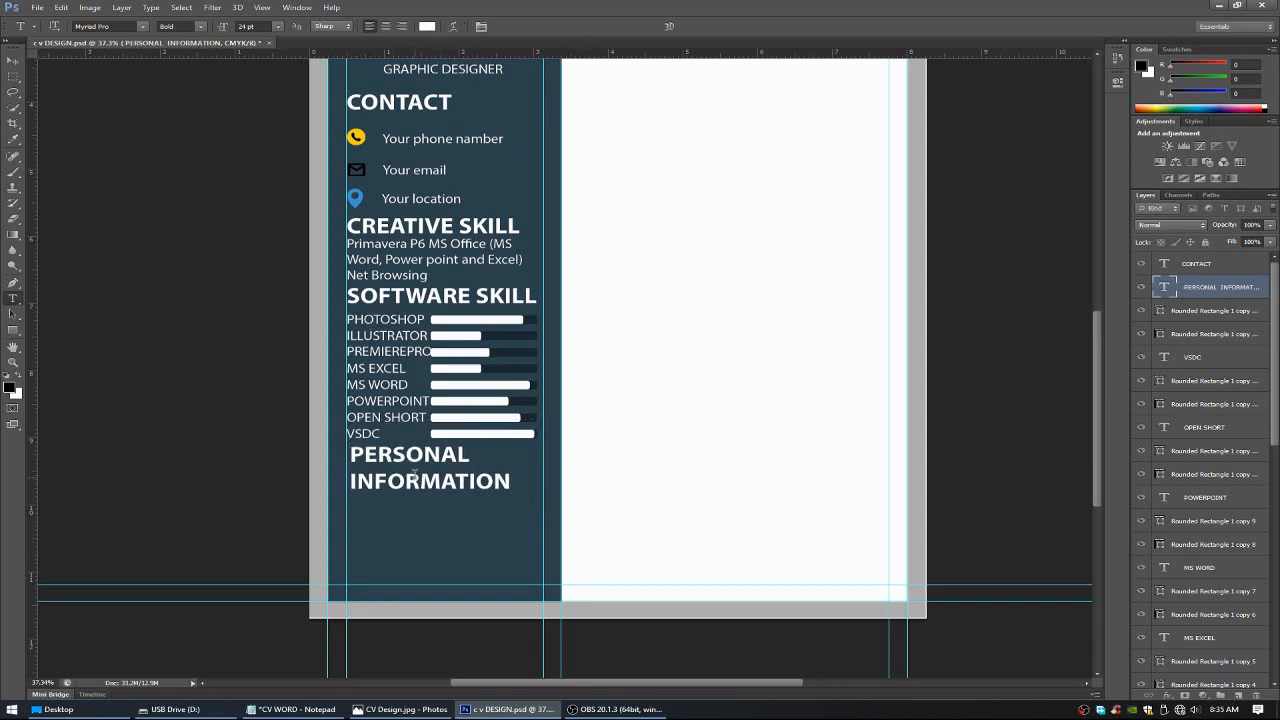
# Nudge the heading left to align with the sidebar and draw a text area beneath it.
pyautogui.press('v')
pyautogui.moveTo(389, 482); pyautogui.dragTo(385, 480)
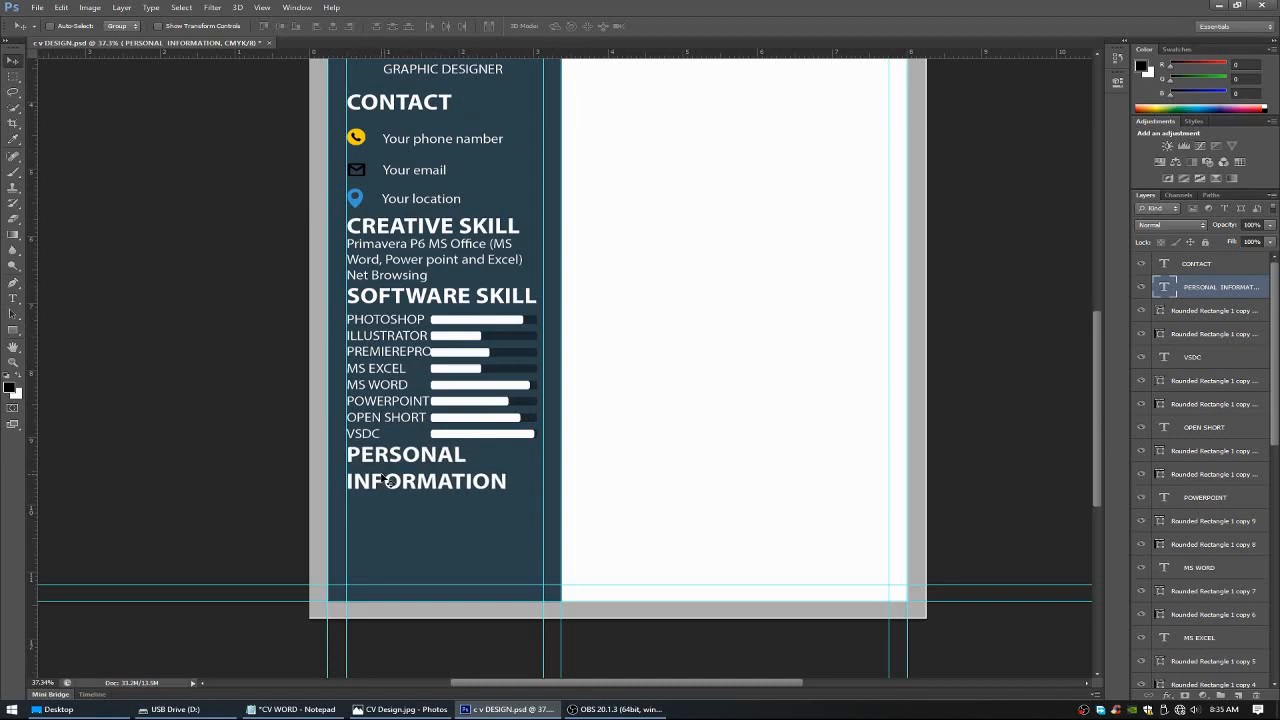
pyautogui.click(13, 298)
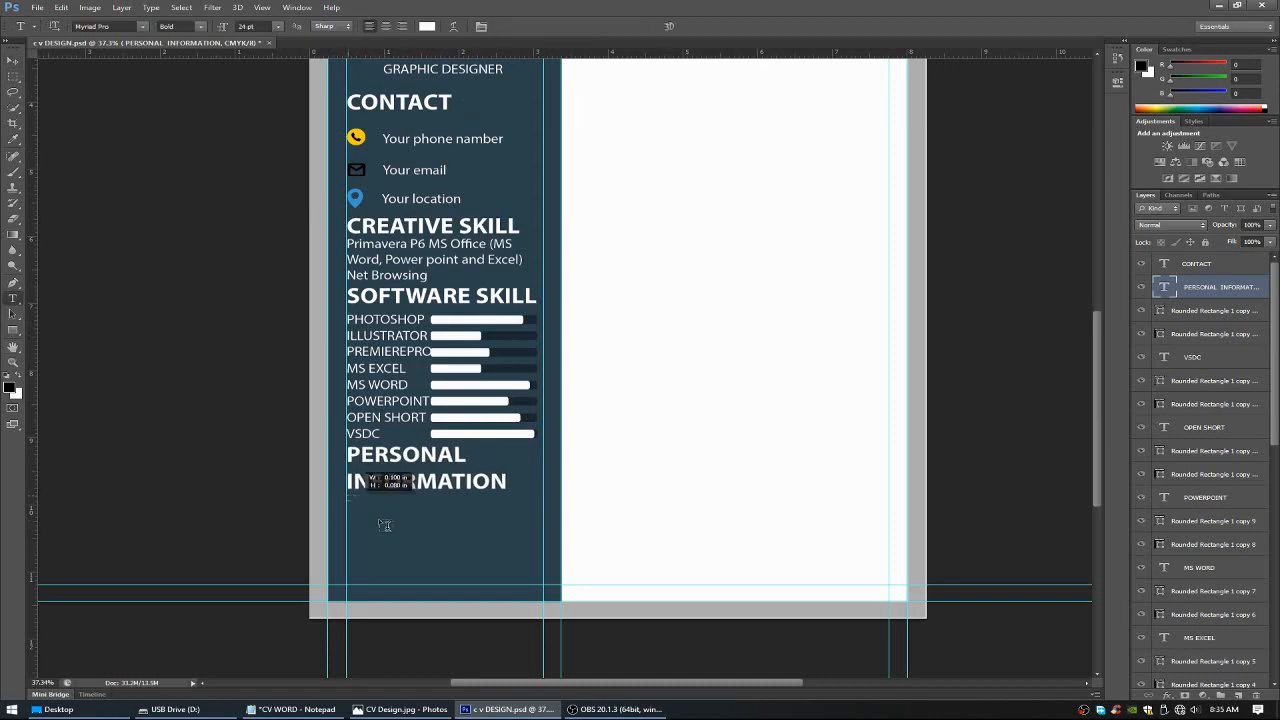
pyautogui.moveTo(385, 525); pyautogui.dragTo(551, 602)
# Set Regular 14 pt text, paste the personal details from the notes, and widen the text box.
pyautogui.click(200, 26)
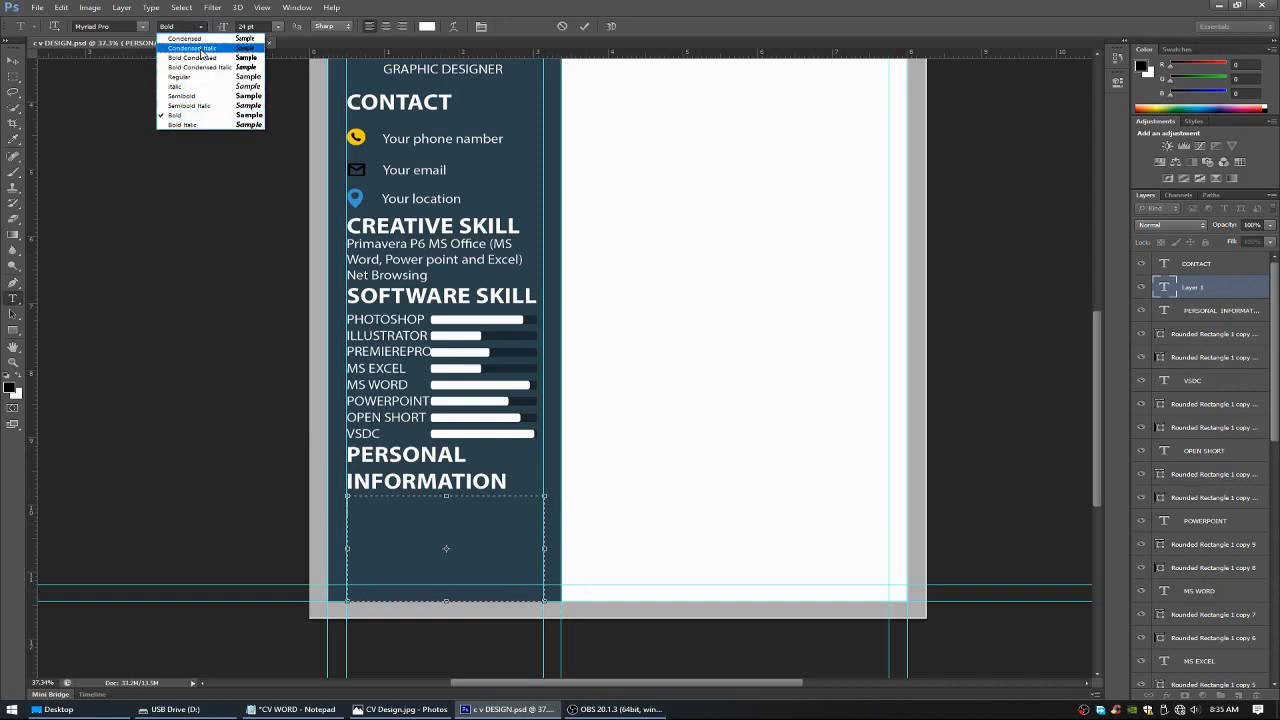
pyautogui.click(178, 50)
pyautogui.click(277, 26)
pyautogui.click(258, 138)
pyautogui.click(305, 709)
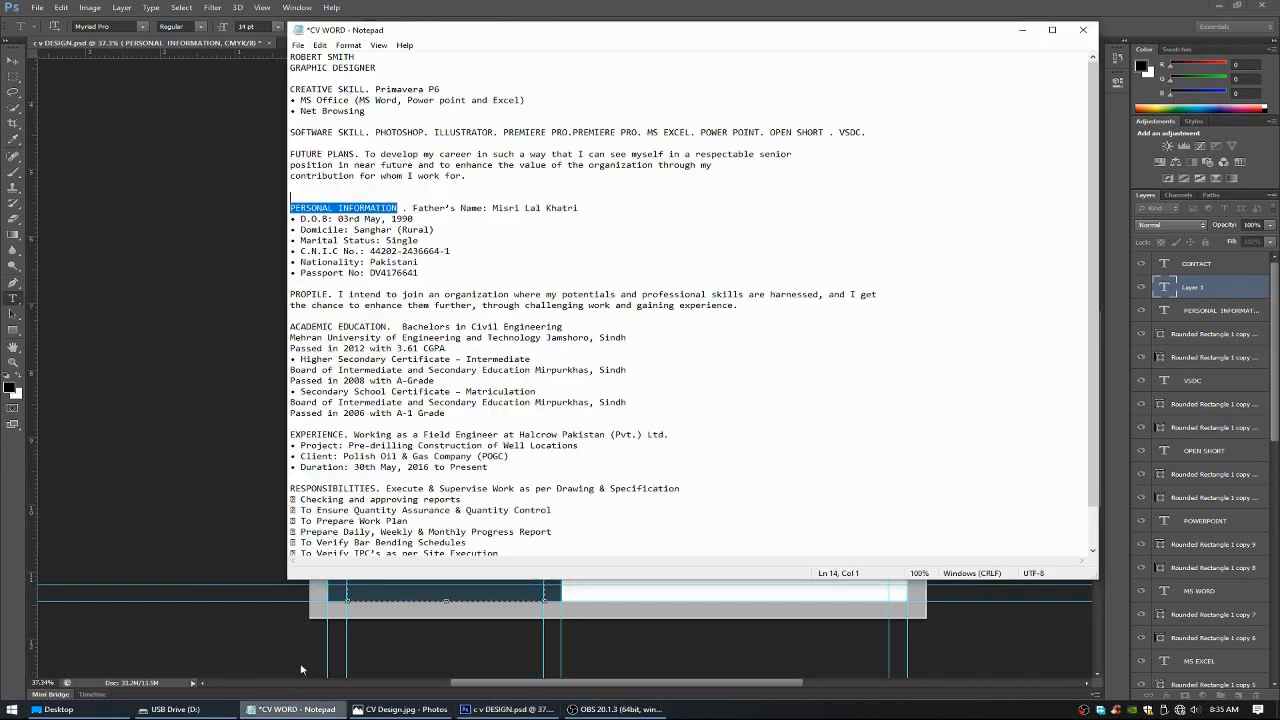
pyautogui.moveTo(420, 273); pyautogui.dragTo(413, 207)
pyautogui.hotkey('ctrl', 'c')
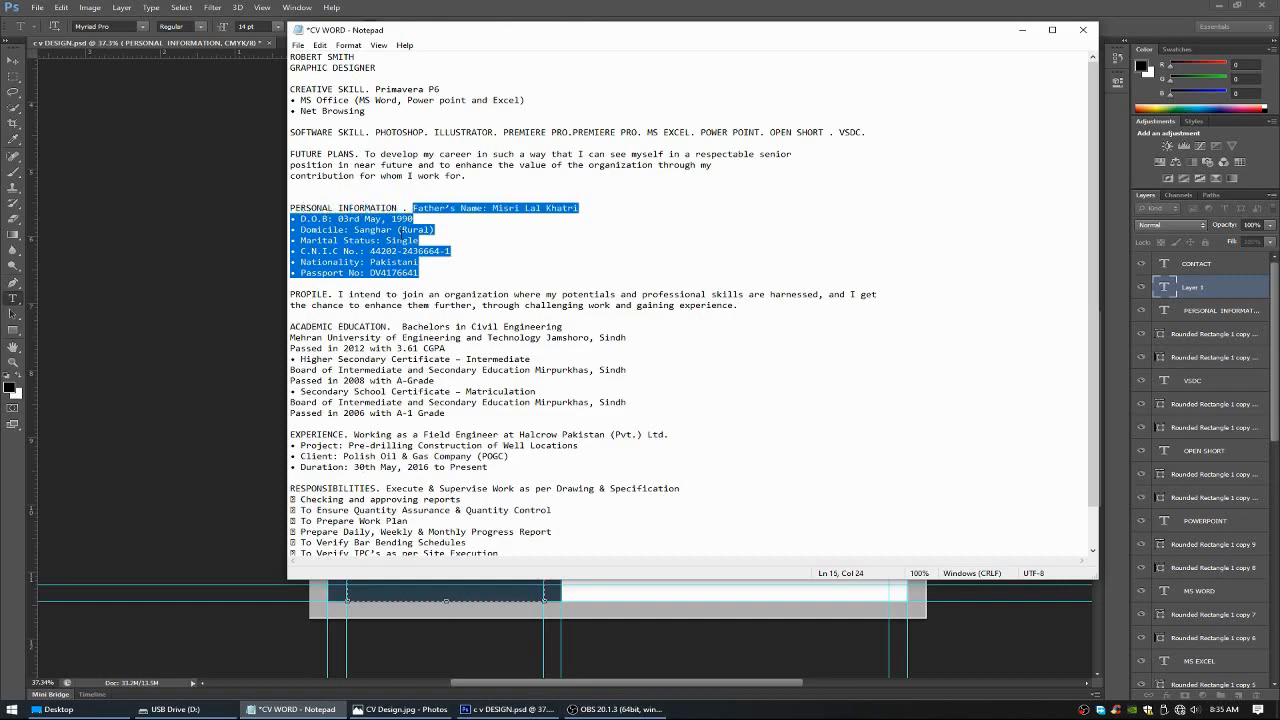
pyautogui.click(449, 600)
pyautogui.hotkey('ctrl', 'v')
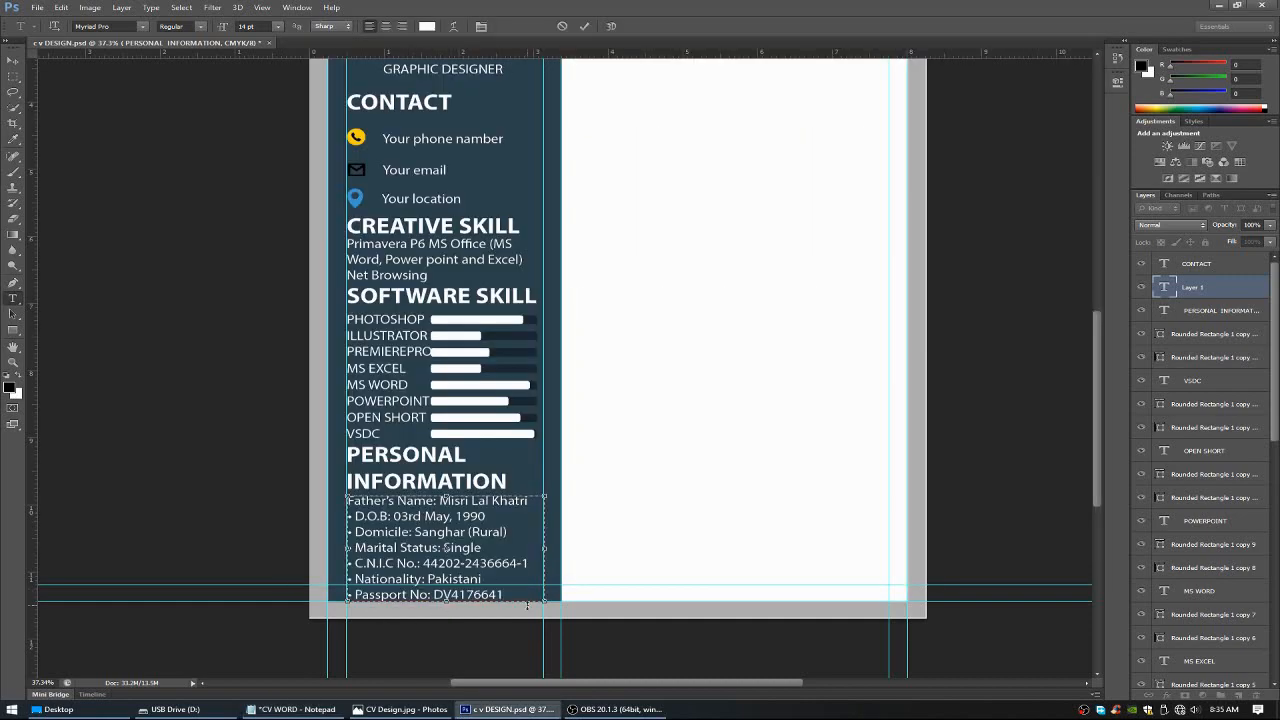
pyautogui.moveTo(544, 601)
pyautogui.mouseDown()
pyautogui.moveTo(564, 629)
pyautogui.moveTo(562, 601)
pyautogui.mouseUp()
# Delete the bullets and breaks before D.O.B, Domicile and Marital Status.
pyautogui.click(356, 516)
pyautogui.press('BackSpace')
pyautogui.press('BackSpace')
pyautogui.press('BackSpace')
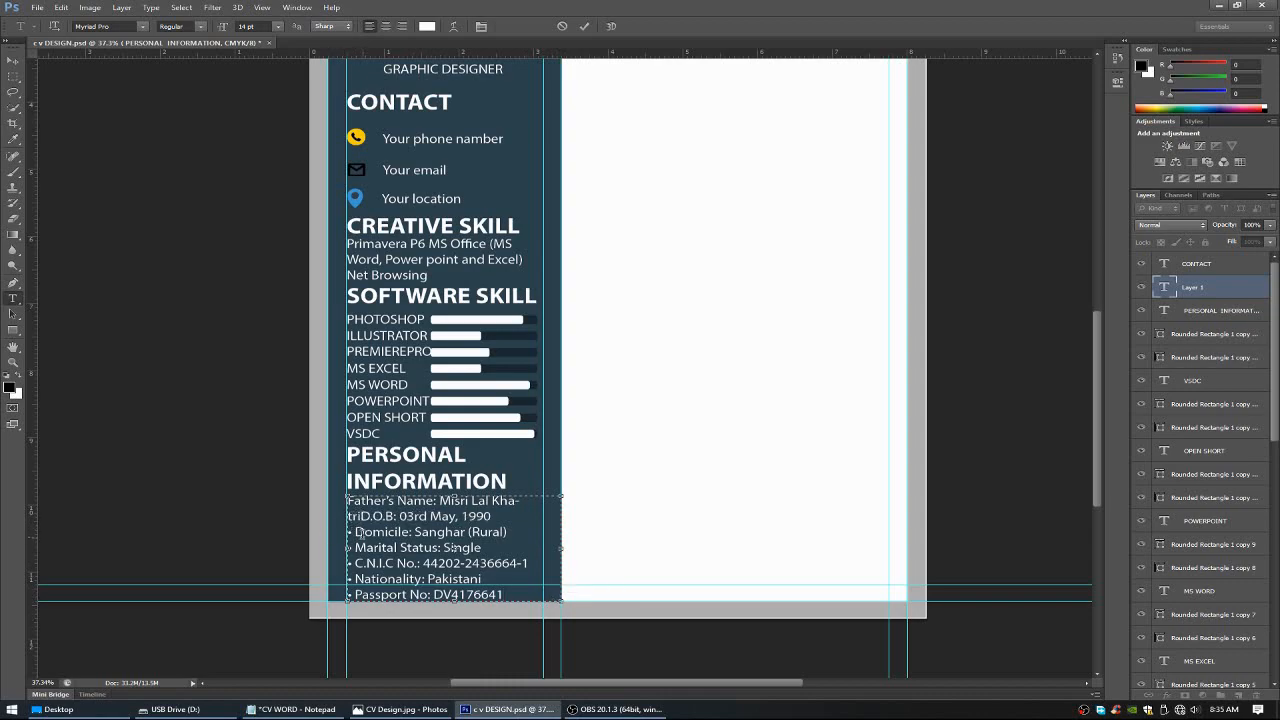
pyautogui.click(352, 532)
pyautogui.press('BackSpace')
pyautogui.press('BackSpace')
pyautogui.press('BackSpace')
pyautogui.click(349, 548)
pyautogui.press('BackSpace')
pyautogui.press('BackSpace')
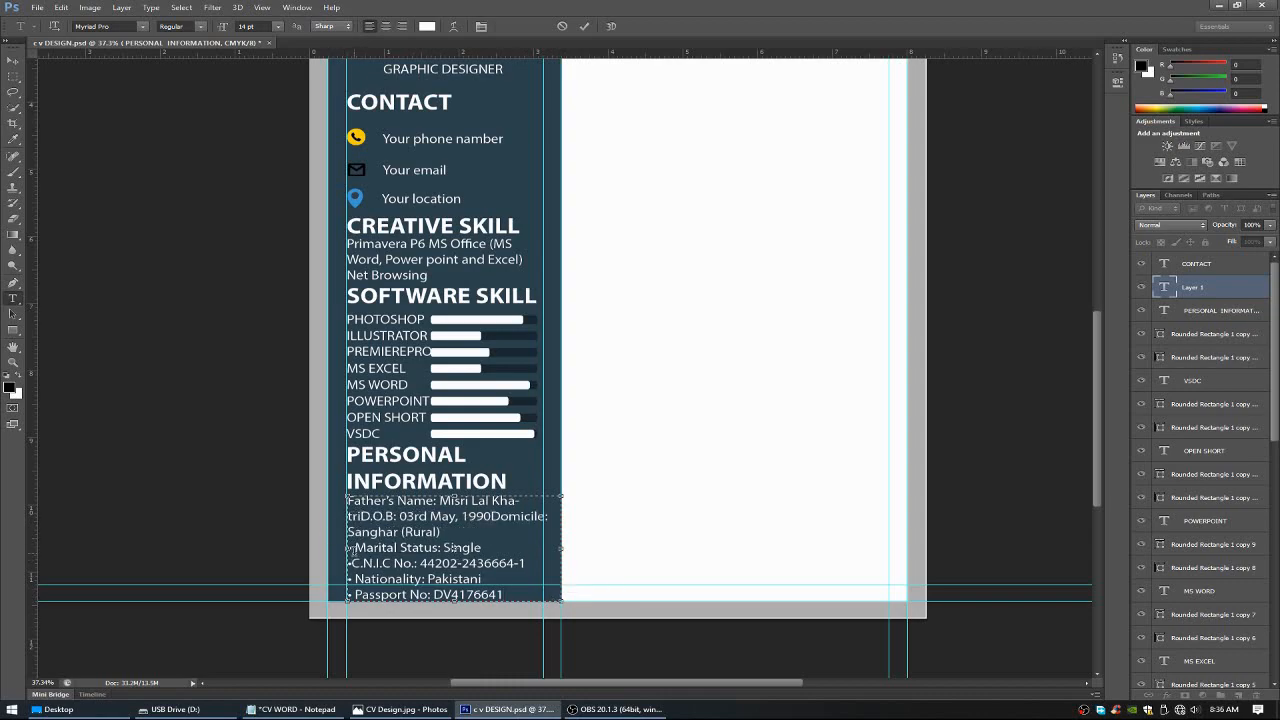
pyautogui.press('BackSpace')
# Remove the C.N.I.C, Nationality and Passport bullets, keep Passport No on its own line, and commit.
pyautogui.click(349, 563)
pyautogui.press('BackSpace')
pyautogui.press('BackSpace')
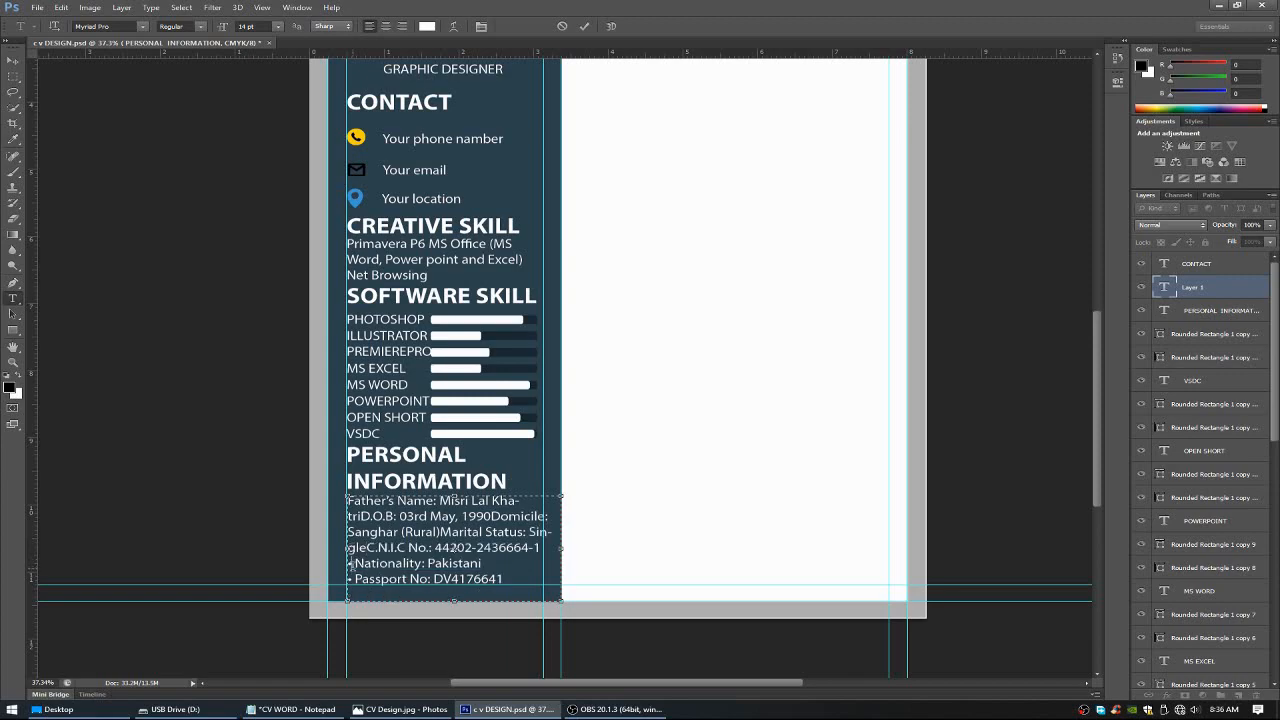
pyautogui.click(350, 563)
pyautogui.press('BackSpace')
pyautogui.press('BackSpace')
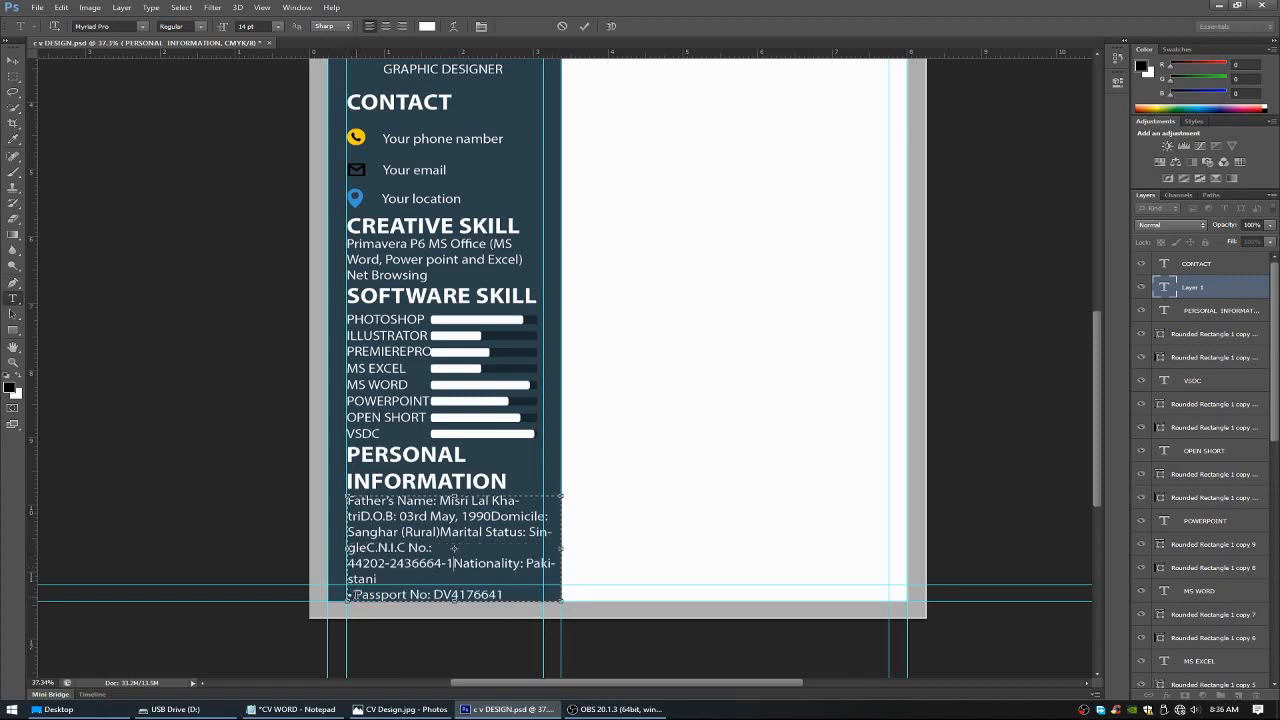
pyautogui.click(350, 595)
pyautogui.press('BackSpace')
pyautogui.press('BackSpace')
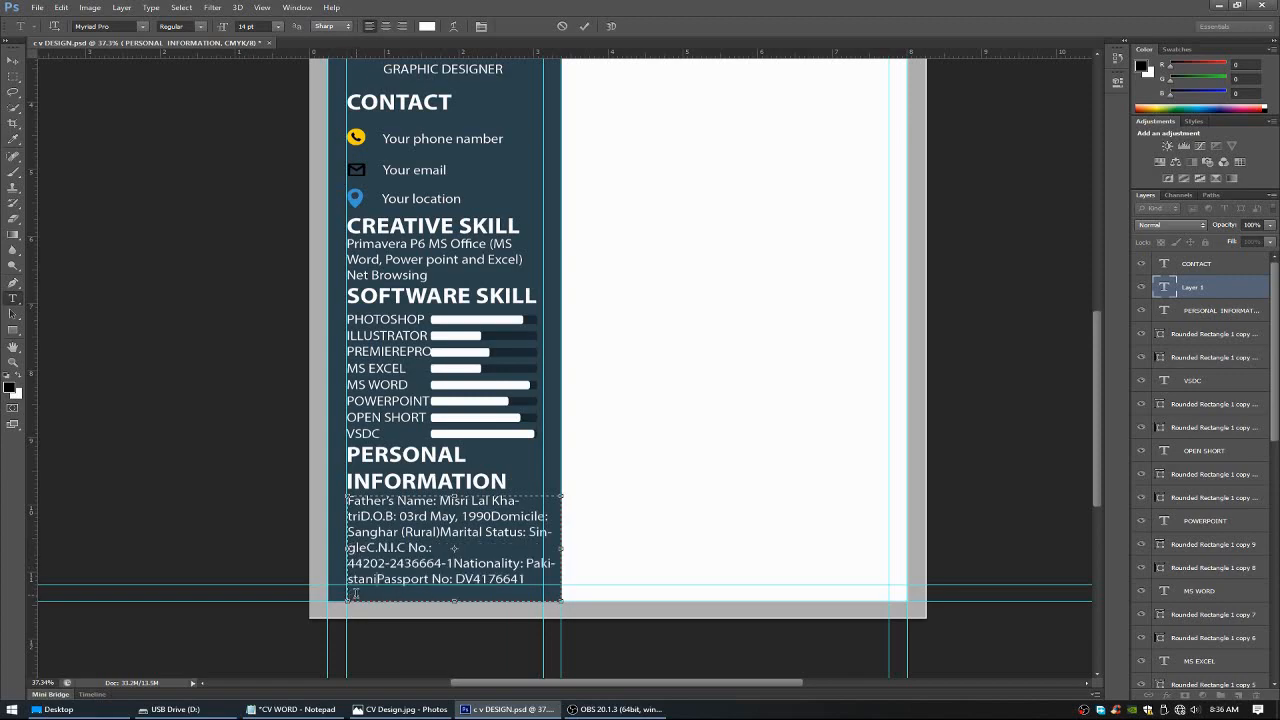
pyautogui.press('Return')
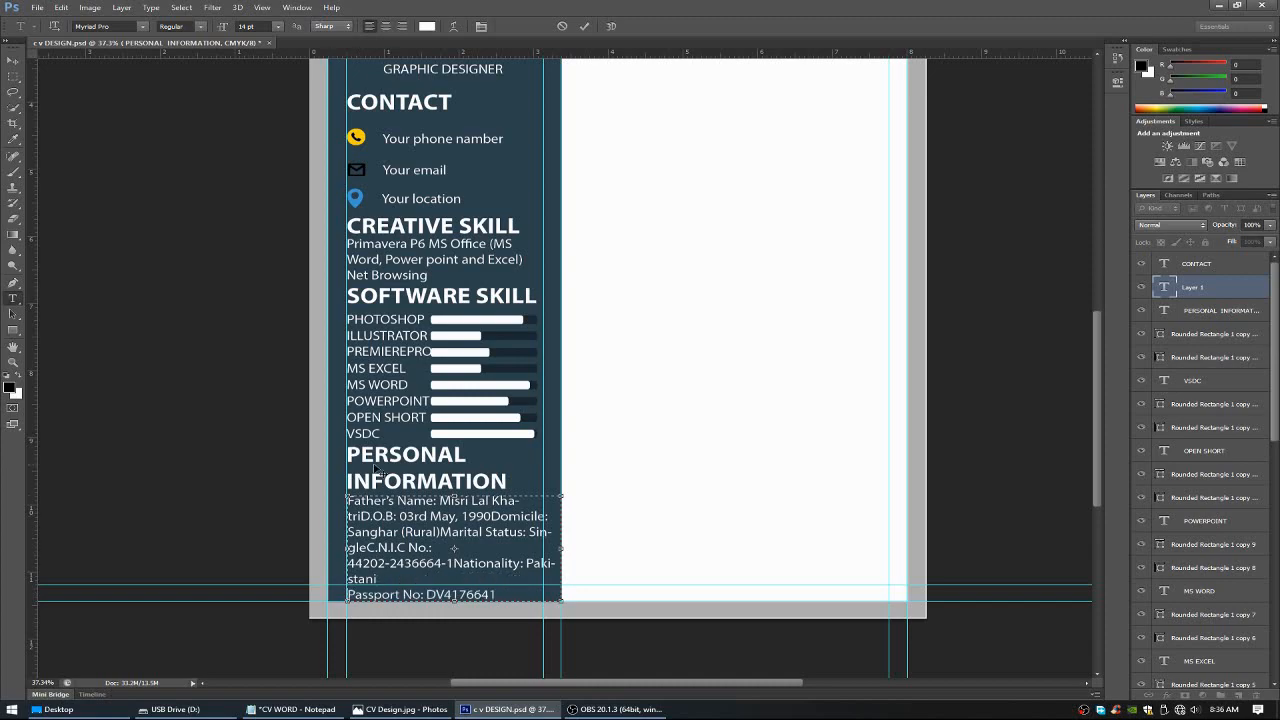
pyautogui.click(584, 26)
pyautogui.scroll(-8, 470, 320)
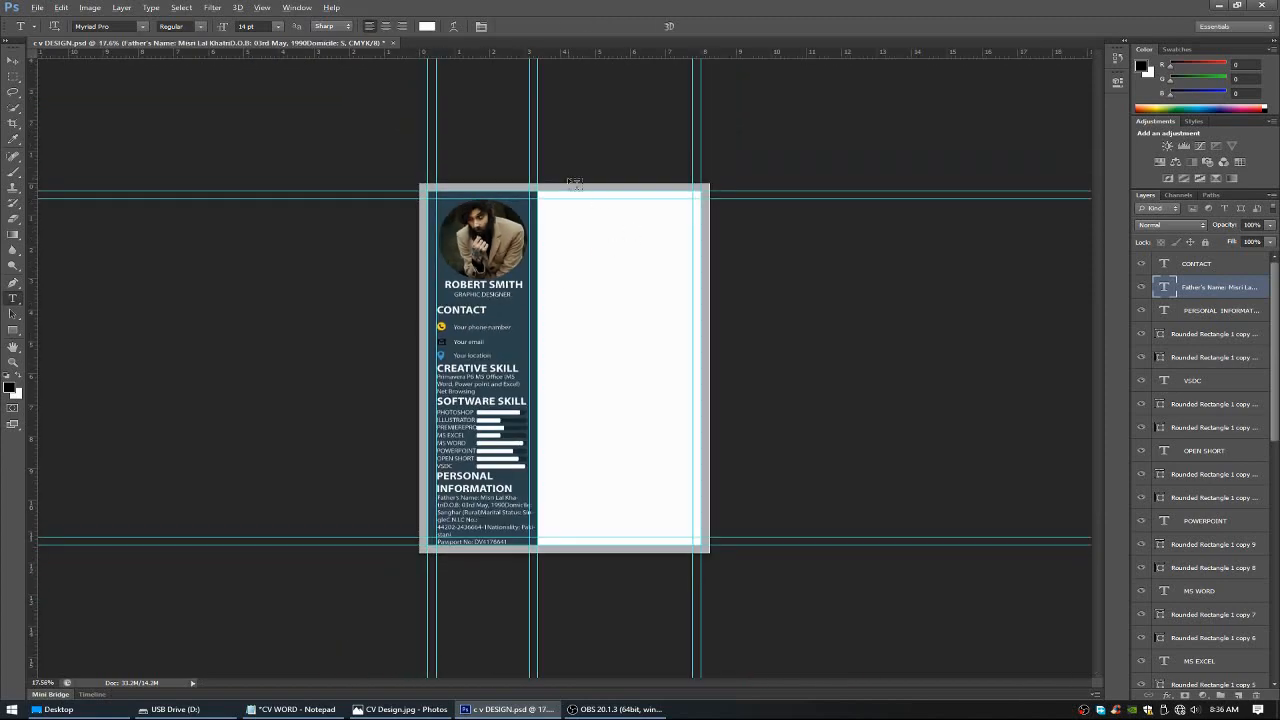
# Draw a Bold 24 pt text box at the top of the right column.
pyautogui.scroll(6, 571, 175)
pyautogui.moveTo(553, 126); pyautogui.dragTo(542, 281)
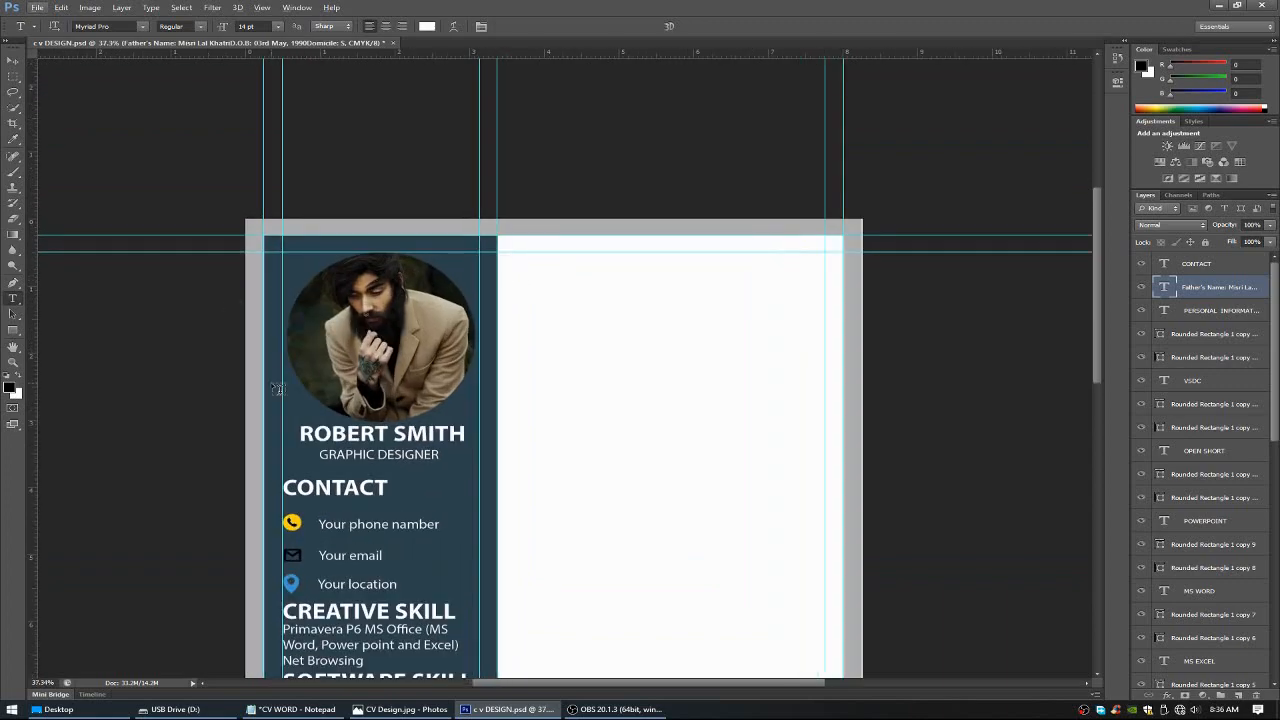
pyautogui.moveTo(512, 258); pyautogui.dragTo(700, 316)
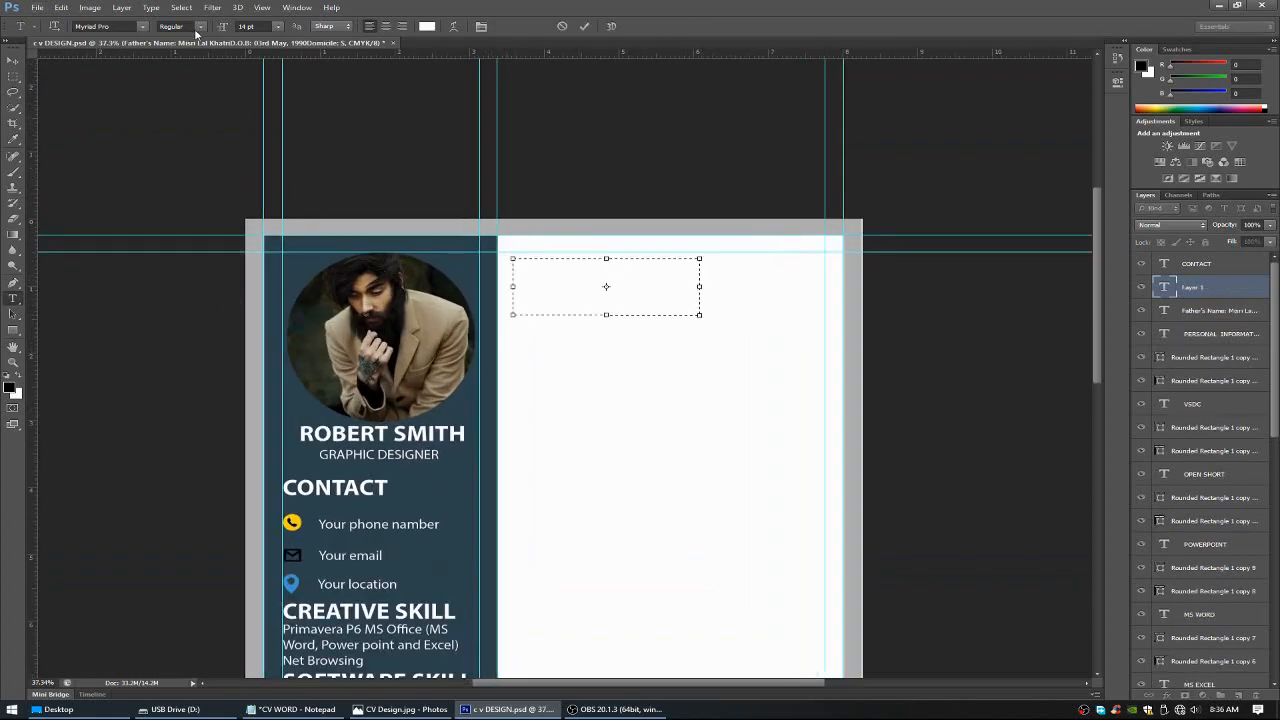
pyautogui.click(181, 26)
pyautogui.click(172, 75)
pyautogui.click(277, 26)
pyautogui.click(265, 158)
# Paste the word PROPILE from the notes into the box and colour it black.
pyautogui.click(293, 709)
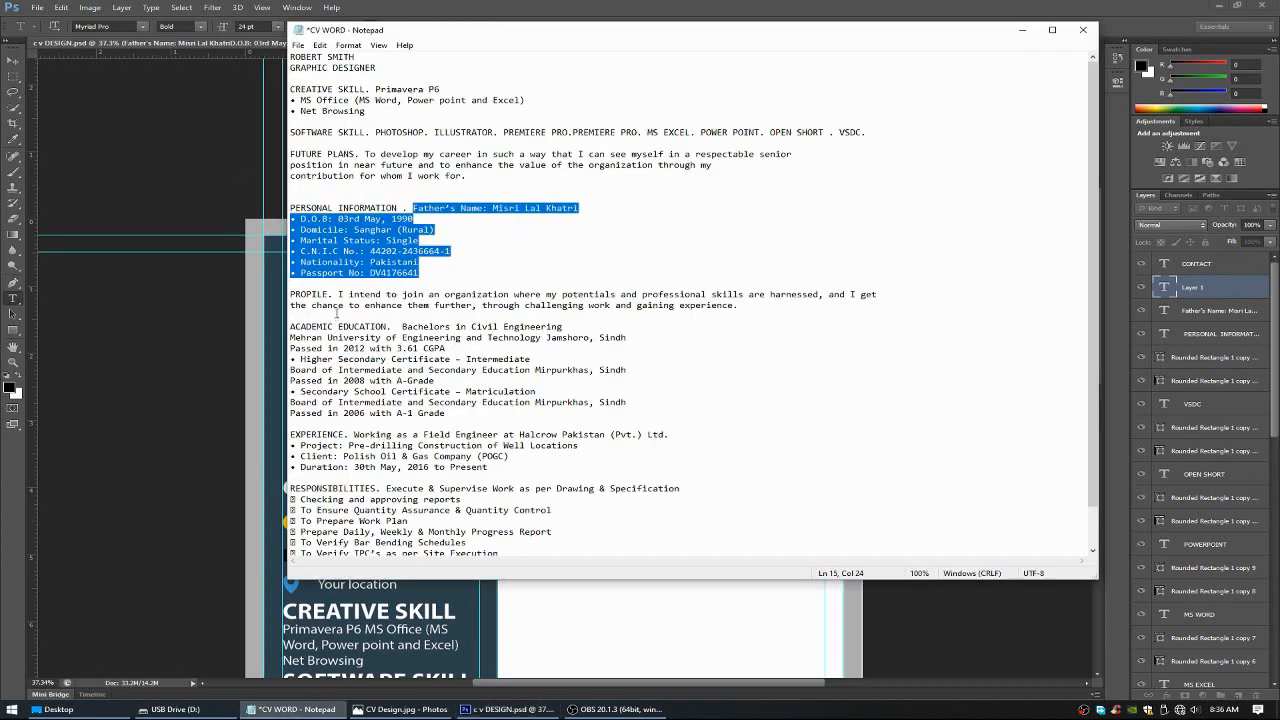
pyautogui.click(331, 295)
pyautogui.moveTo(331, 295); pyautogui.dragTo(290, 297)
pyautogui.hotkey('ctrl', 'c')
pyautogui.hotkey('alt', 'Tab')
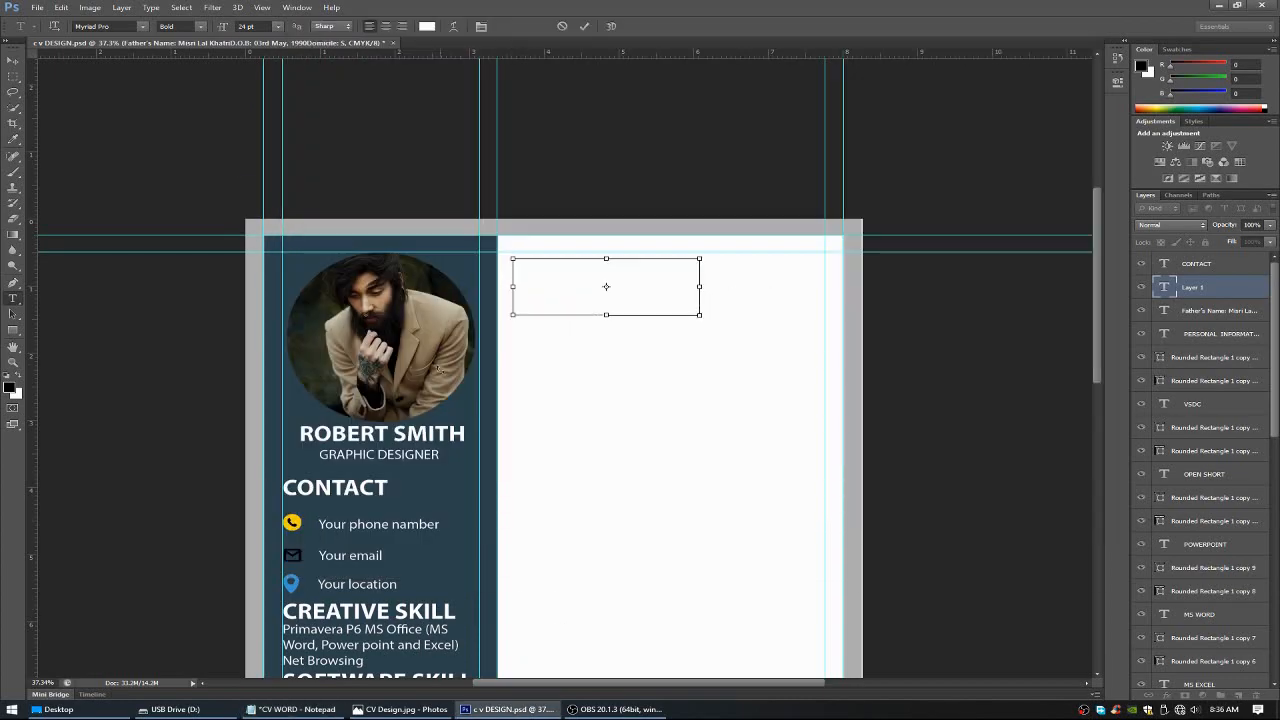
pyautogui.click(427, 26)
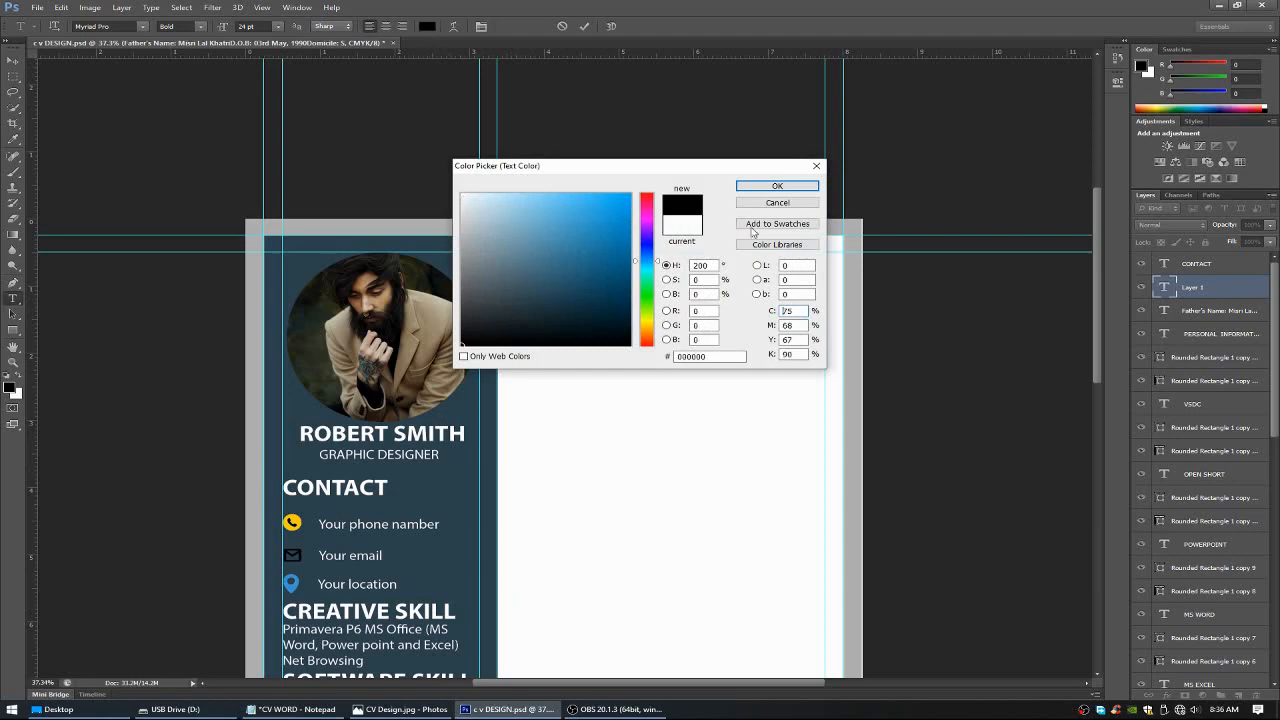
pyautogui.click(766, 189)
pyautogui.hotkey('ctrl', 'v')
pyautogui.click(427, 26)
pyautogui.click(462, 345)
pyautogui.click(772, 188)
# Shrink the PROPILE box to fit, align it to the column edge, and commit.
pyautogui.moveTo(699, 316); pyautogui.dragTo(625, 296)
pyautogui.moveTo(582, 334); pyautogui.dragTo(567, 333)
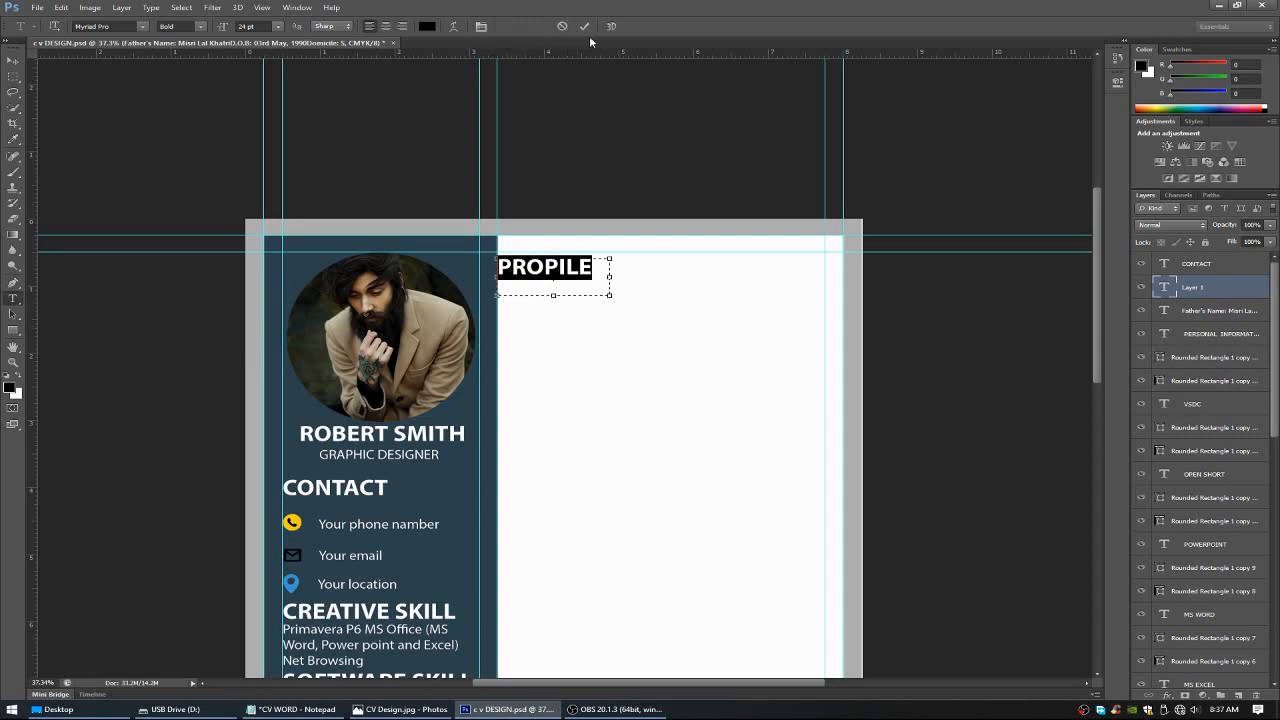
pyautogui.click(600, 289)
pyautogui.click(584, 26)
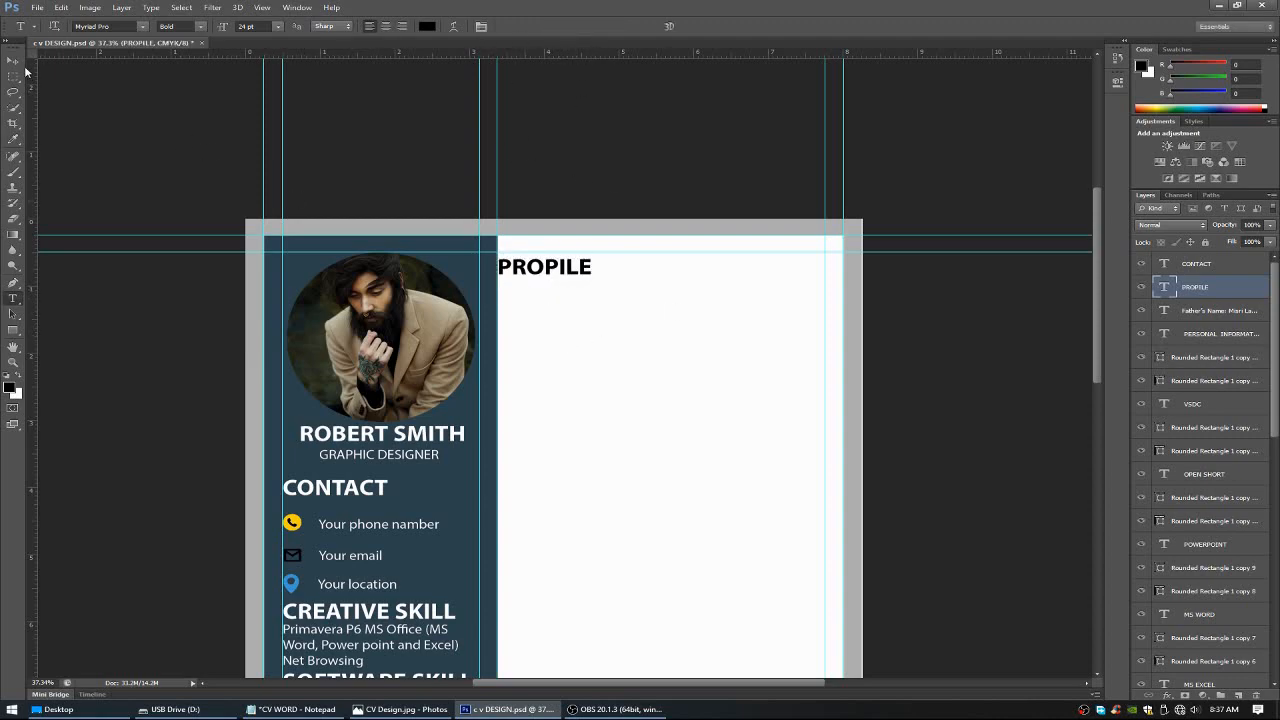
# Draw a paragraph text box below the PROPILE heading.
pyautogui.press('v')
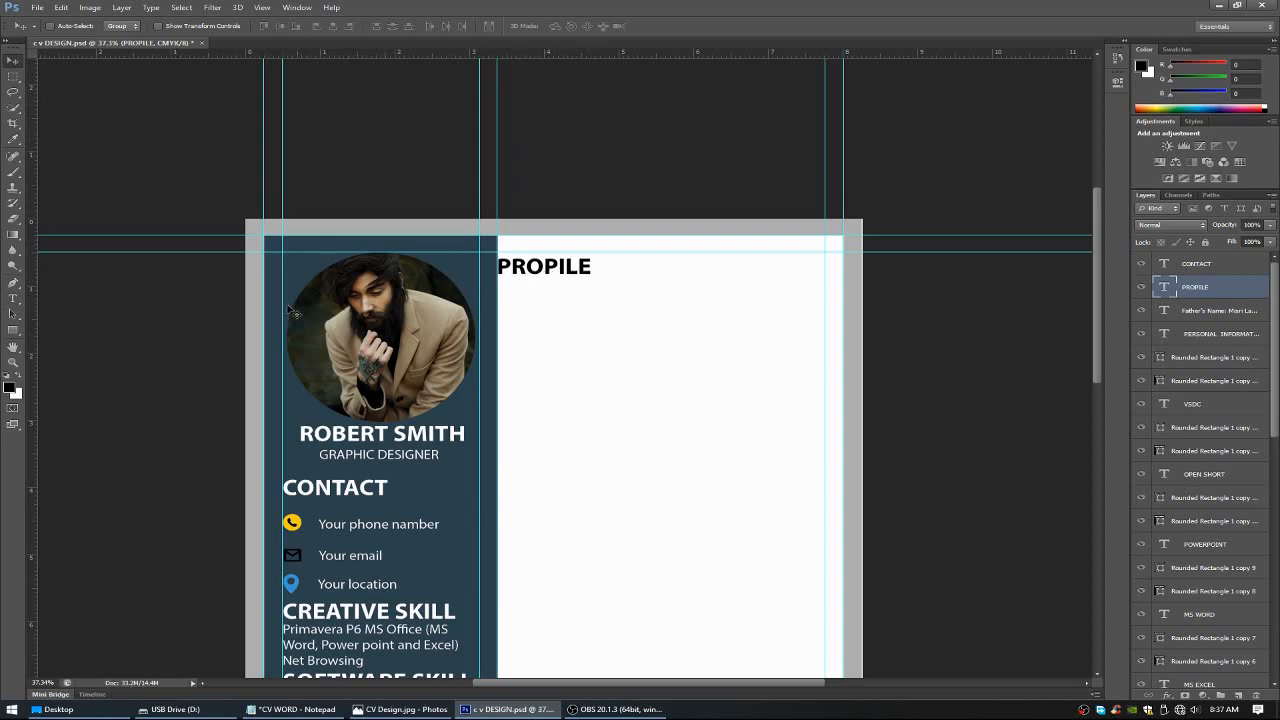
pyautogui.click(12, 298)
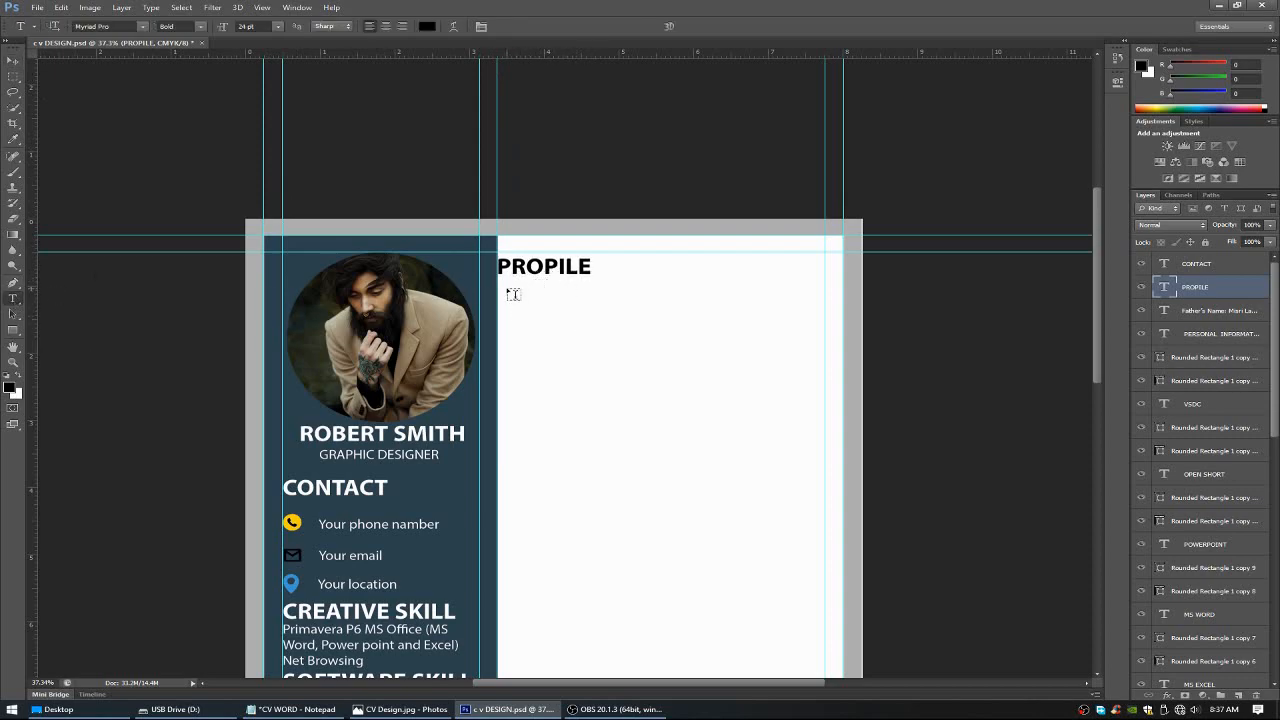
pyautogui.moveTo(508, 290); pyautogui.dragTo(843, 474)
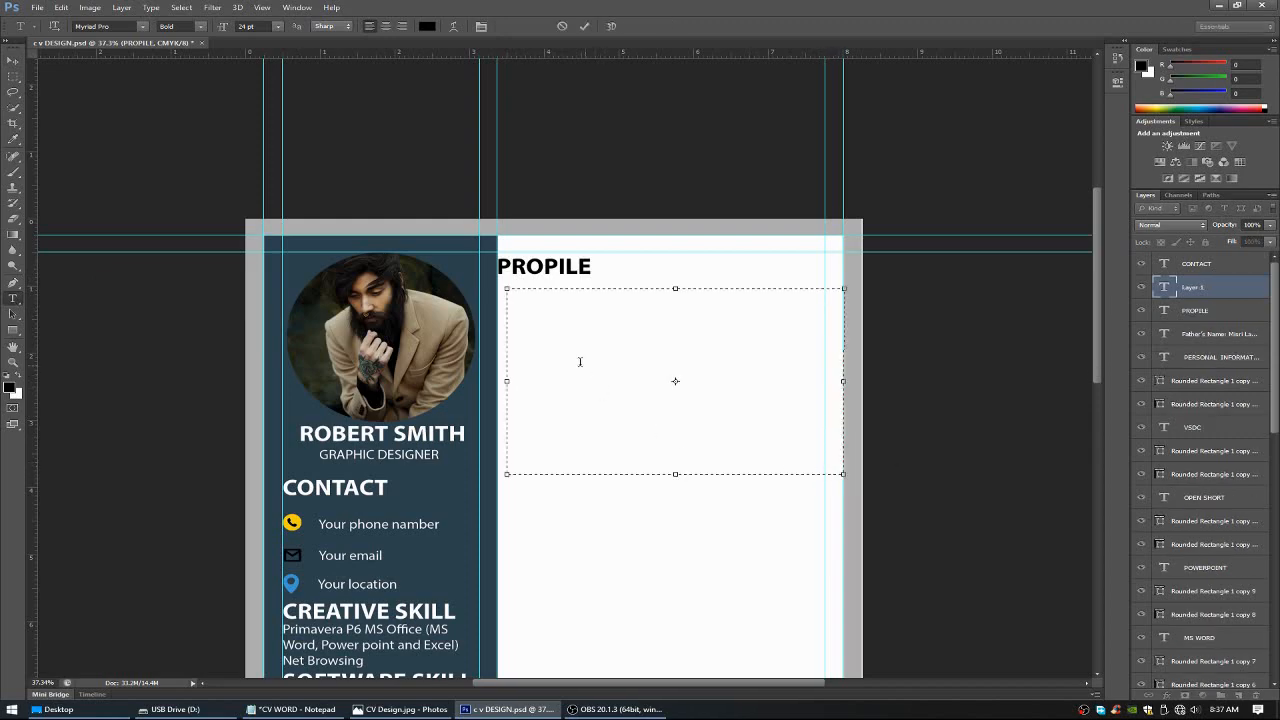
# Copy the profile paragraph from the notes and set the paragraph text size to 14 pt.
pyautogui.click(315, 708)
pyautogui.moveTo(736, 305); pyautogui.dragTo(348, 296)
pyautogui.click(615, 600)
pyautogui.click(279, 26)
pyautogui.click(270, 129)
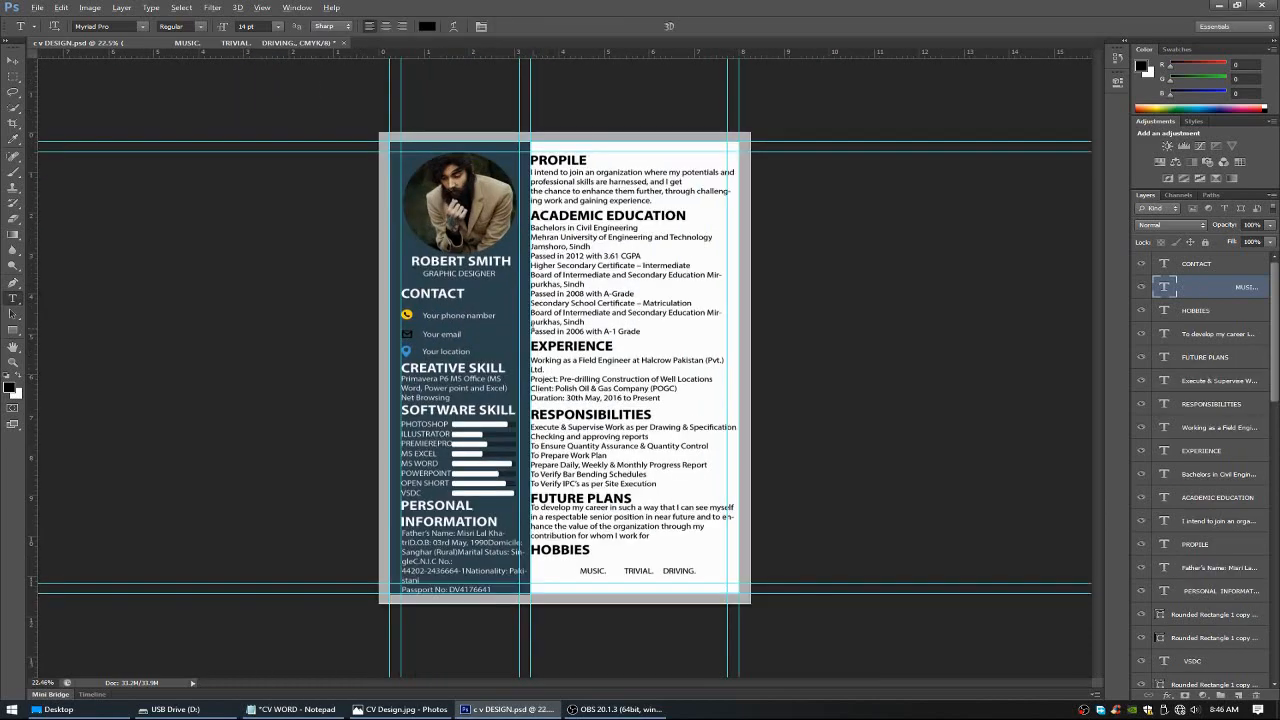
pyautogui.scroll(1, 531, 326)
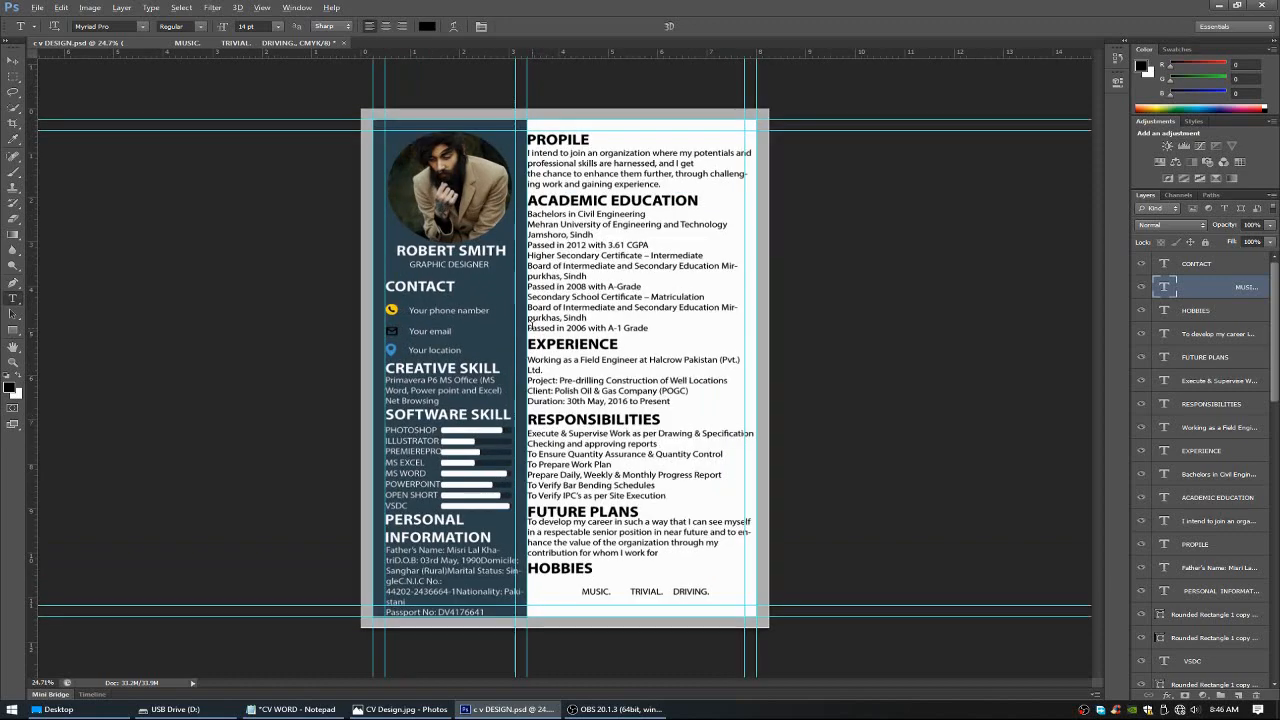
pyautogui.scroll(-2, 531, 326)
pyautogui.scroll(2, 531, 326)
# Save the CV as JPEG 'c v DESIGN.jpg' on the Desktop at quality 8 (High).
pyautogui.click(39, 9)
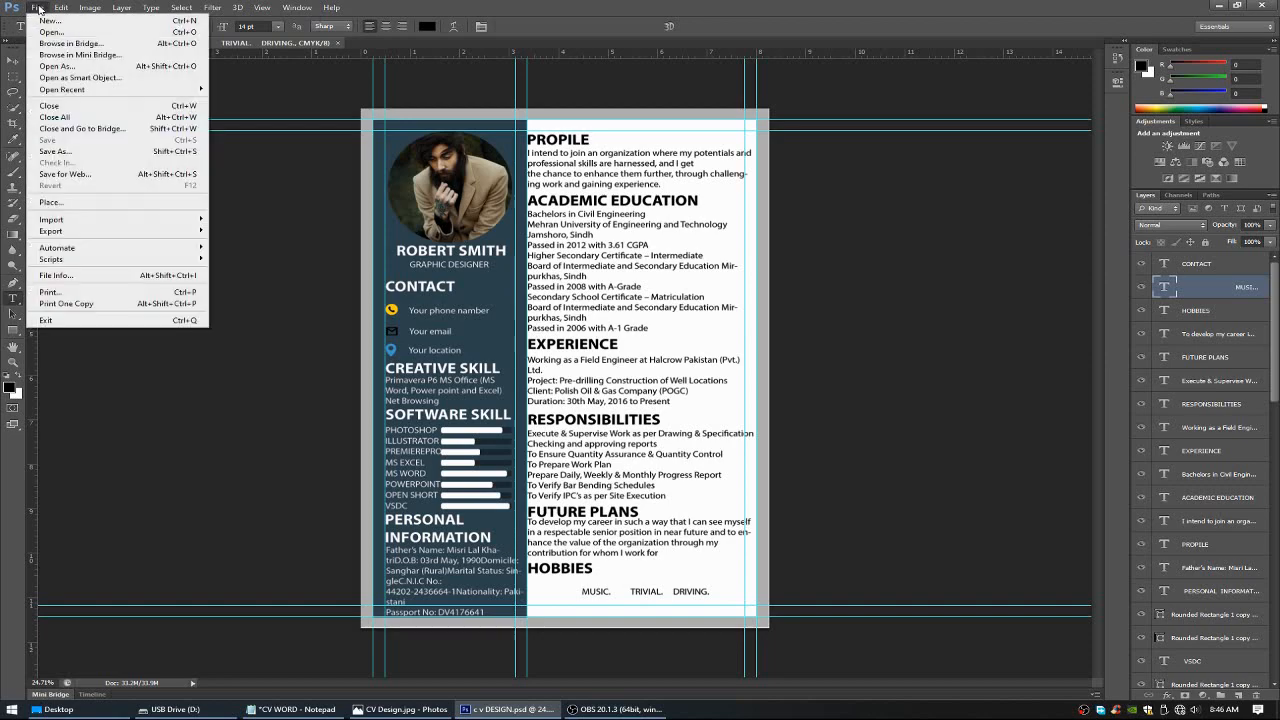
pyautogui.click(79, 152)
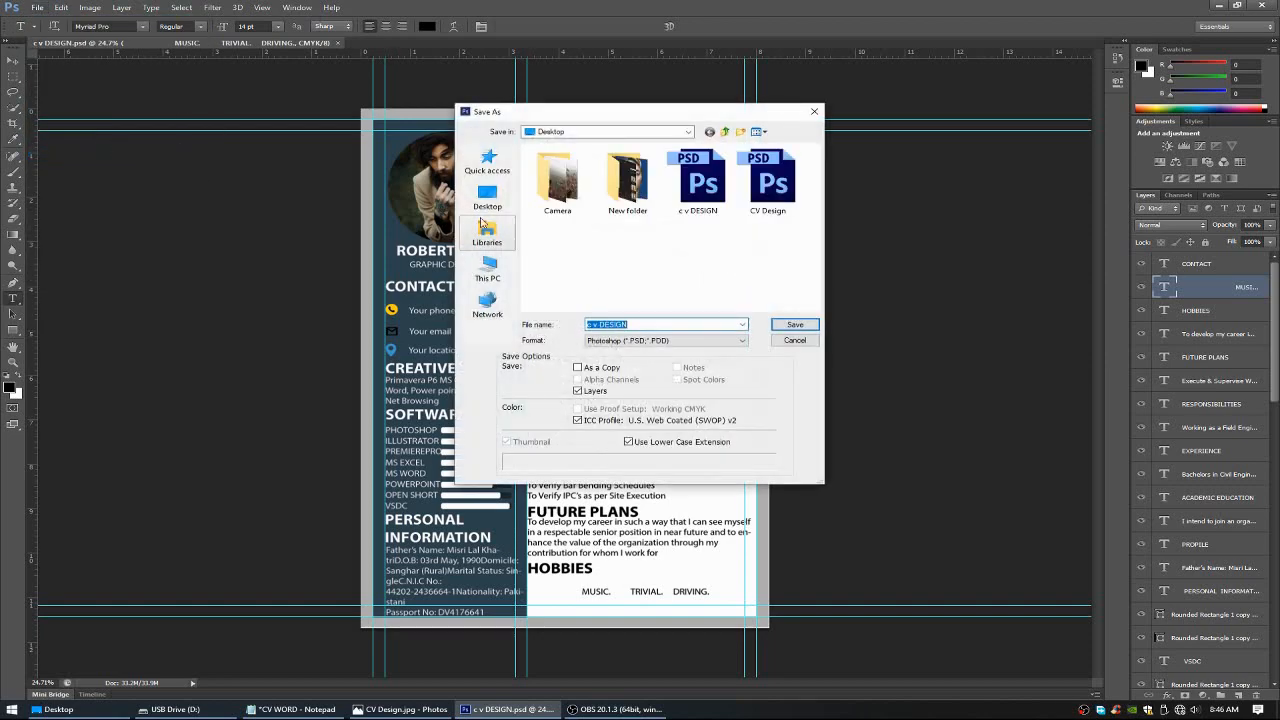
pyautogui.click(658, 340)
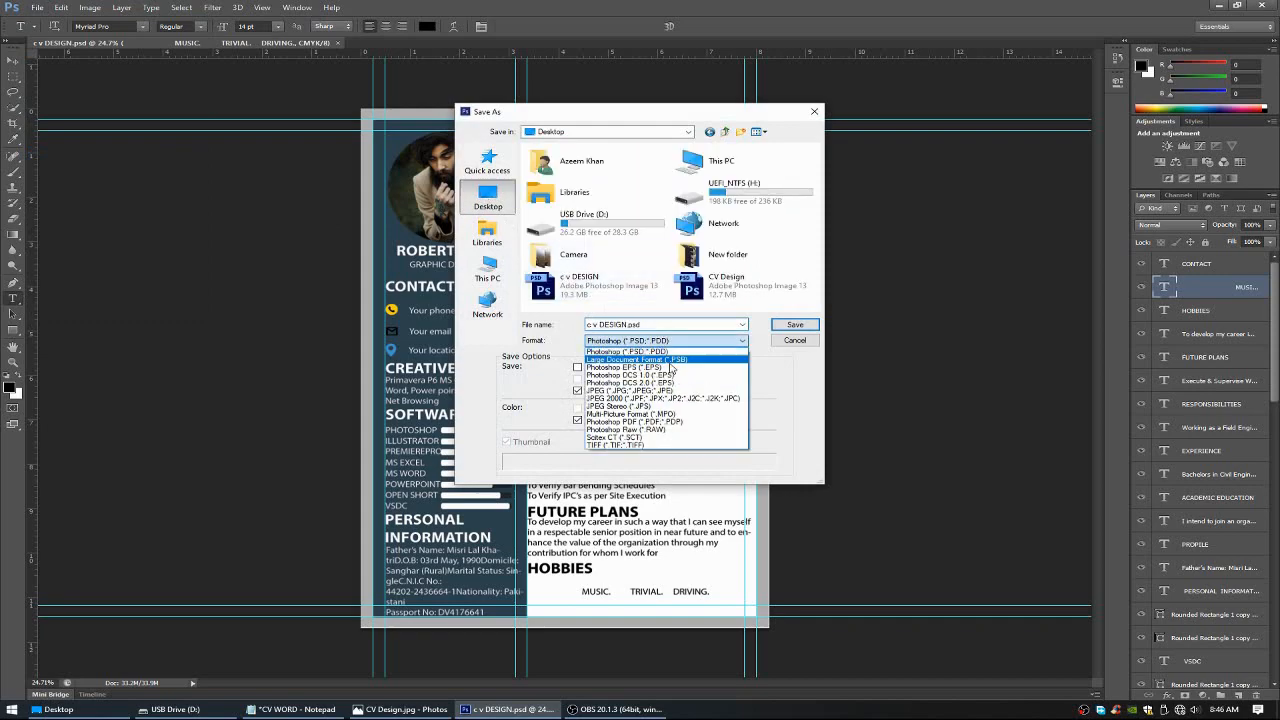
pyautogui.click(664, 391)
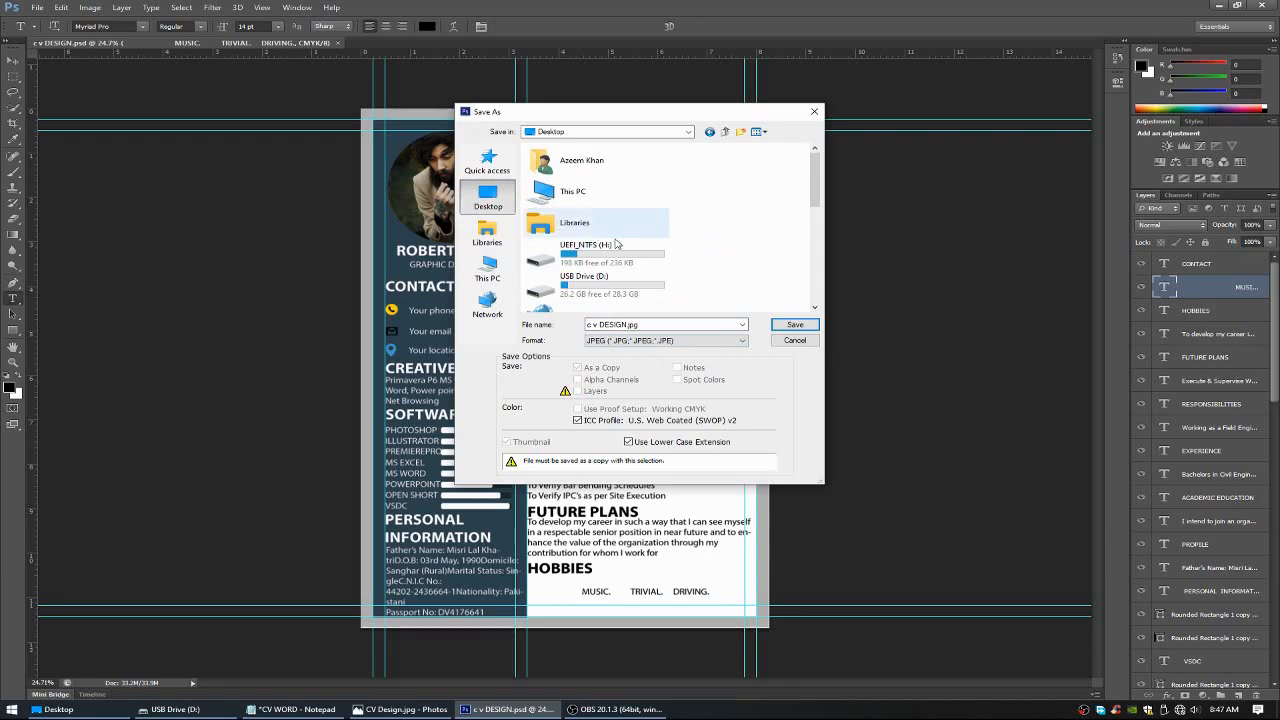
pyautogui.scroll(-10, 587, 234)
pyautogui.scroll(10, 625, 268)
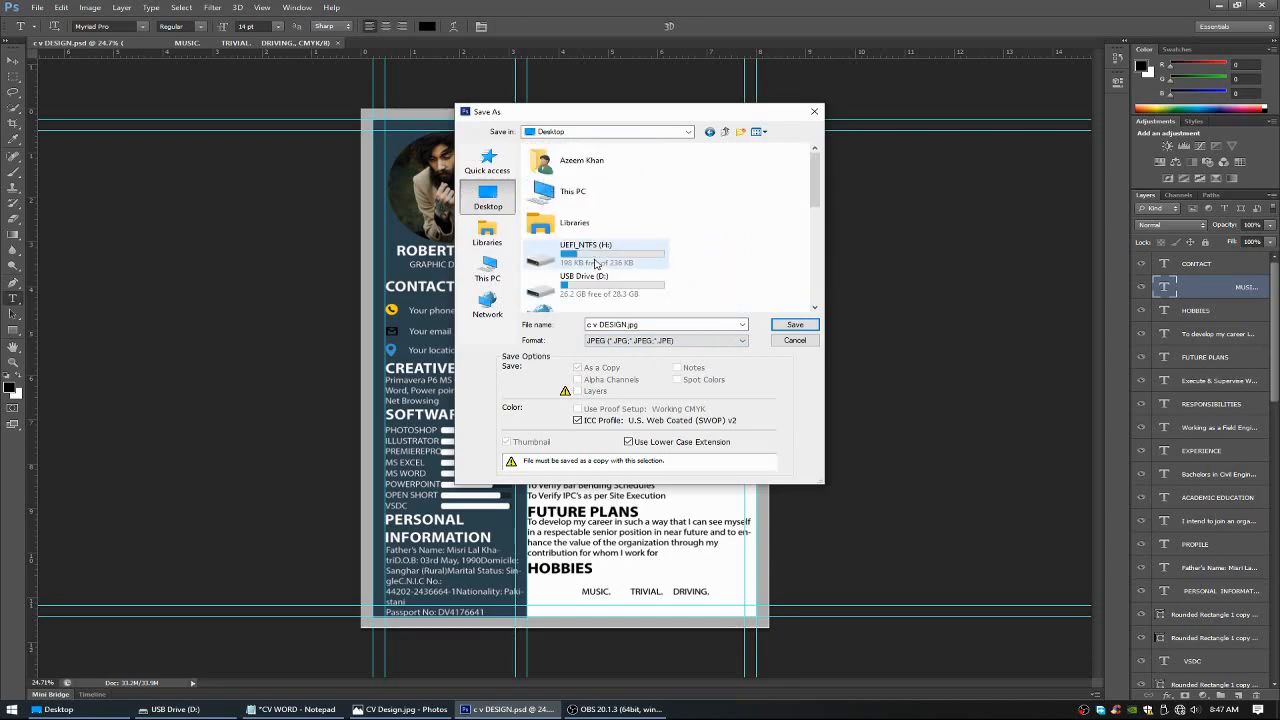
pyautogui.scroll(-10, 630, 245)
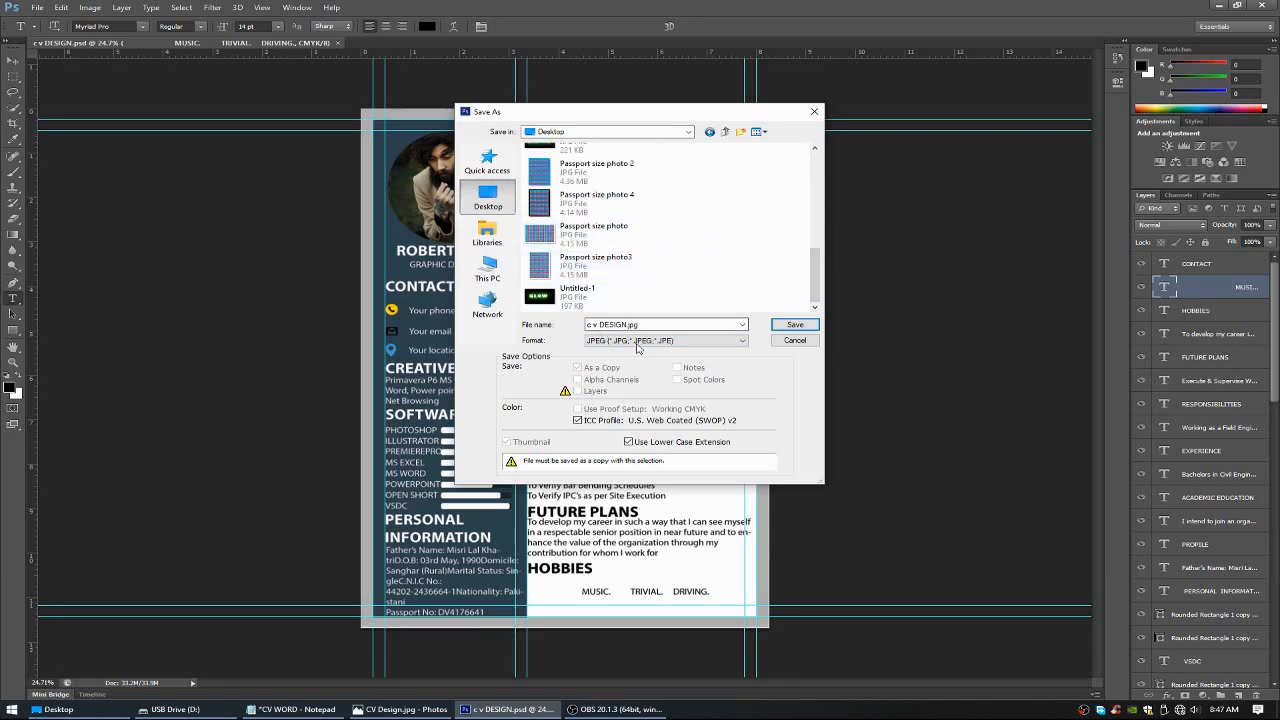
pyautogui.click(794, 324)
pyautogui.click(729, 199)
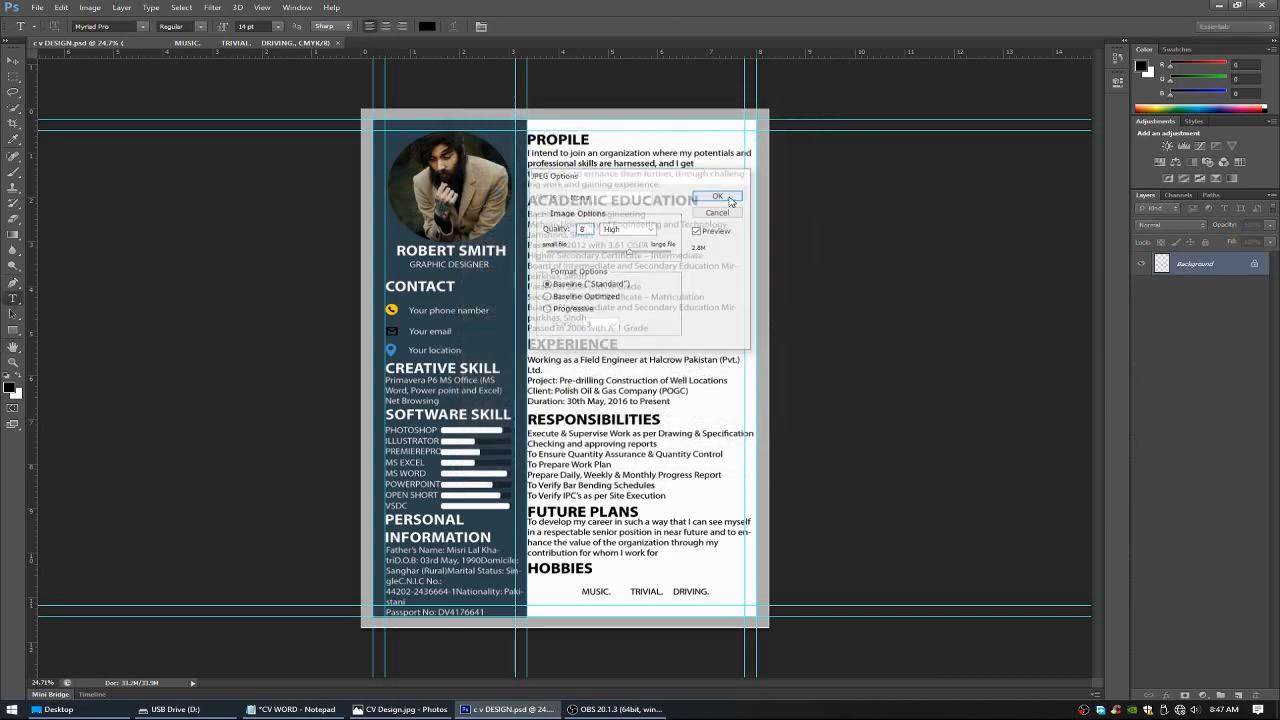